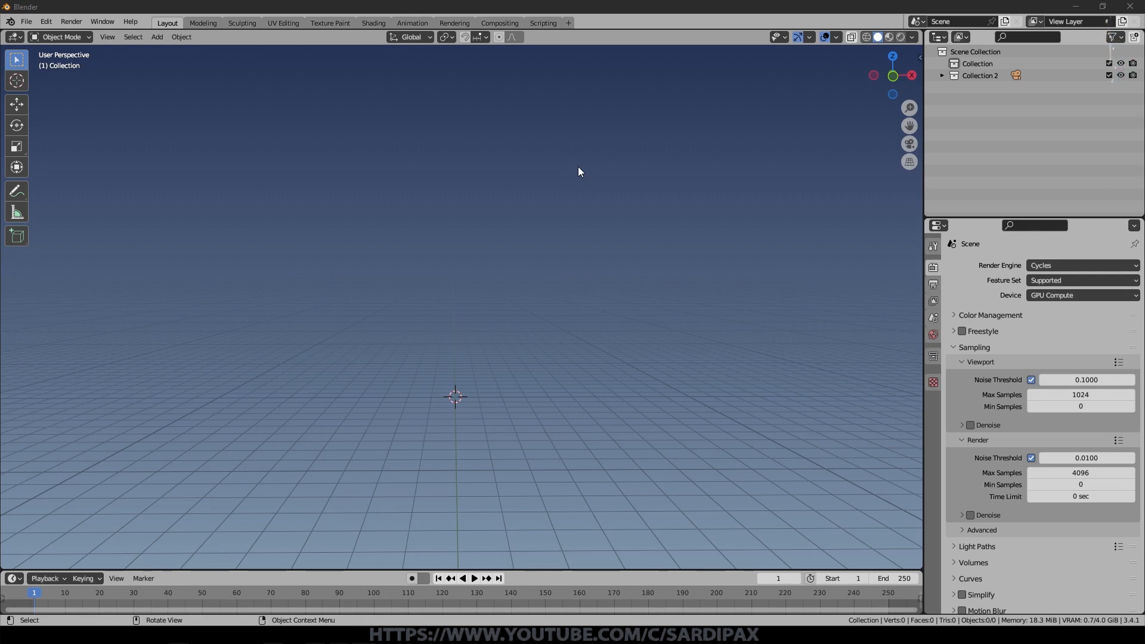
Step: Add a mesh cube at the scene centre and view it in front orthographic projection
{"action": "left_click", "coordinate": [578, 166]}
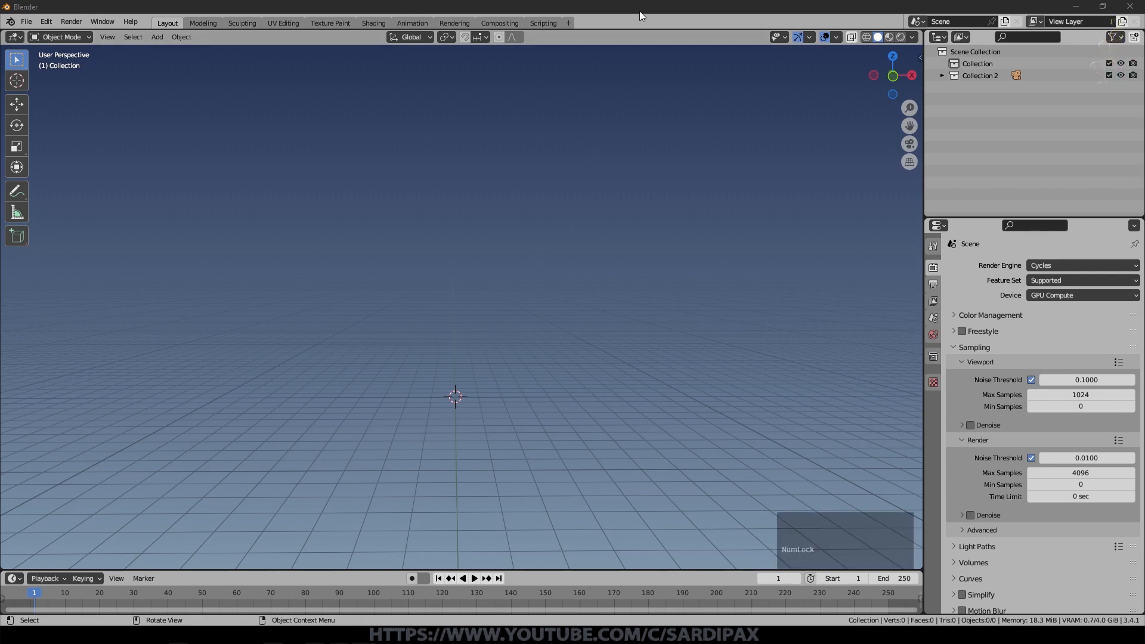
{"action": "key", "text": "shift+a"}
{"action": "mouse_move", "coordinate": [491, 368]}
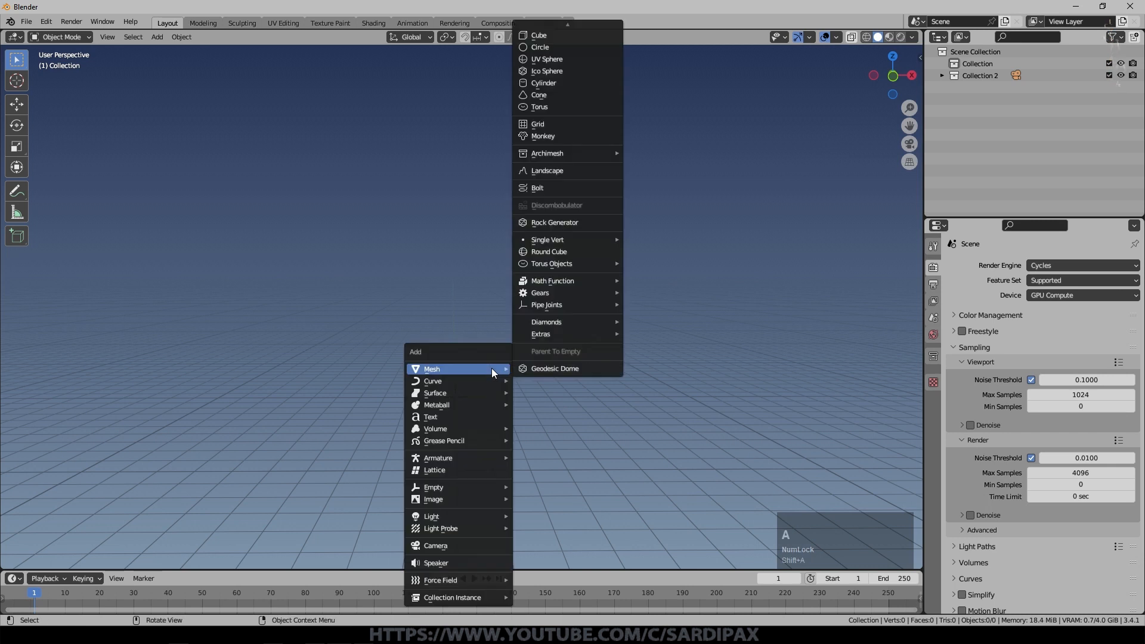
{"action": "left_click", "coordinate": [566, 41]}
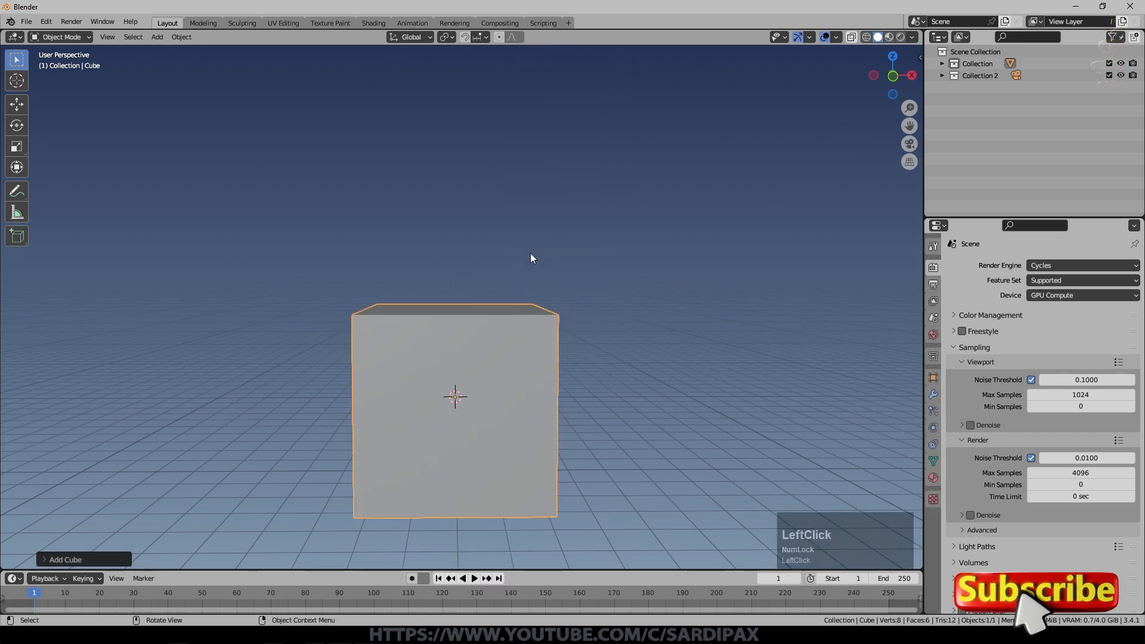
{"action": "key", "text": "KP_5"}
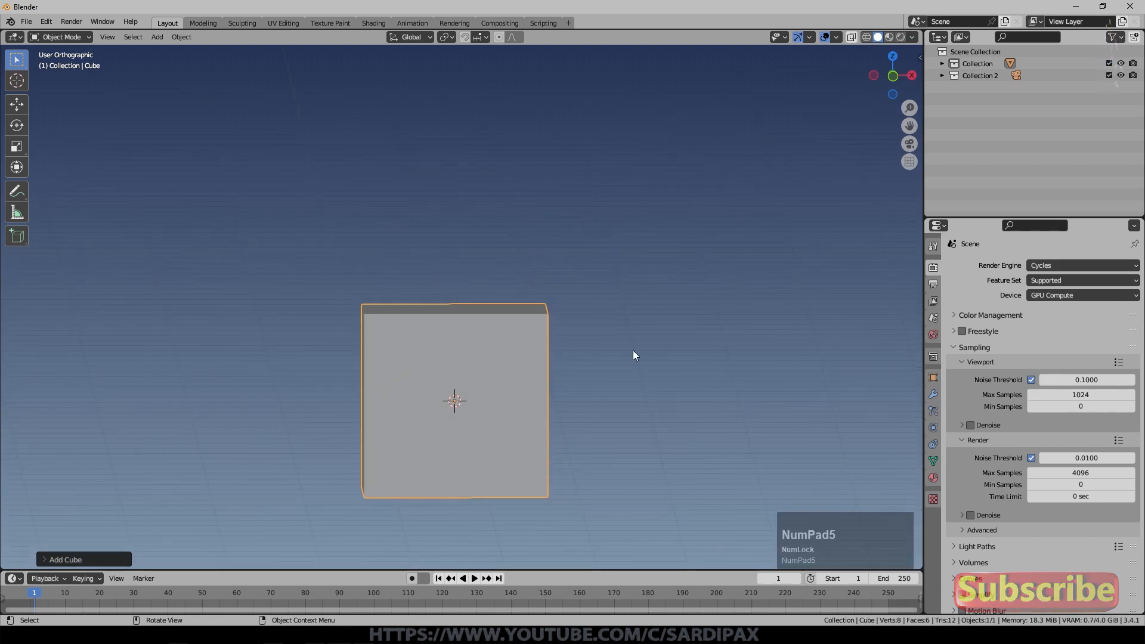
{"action": "key", "text": "KP_1"}
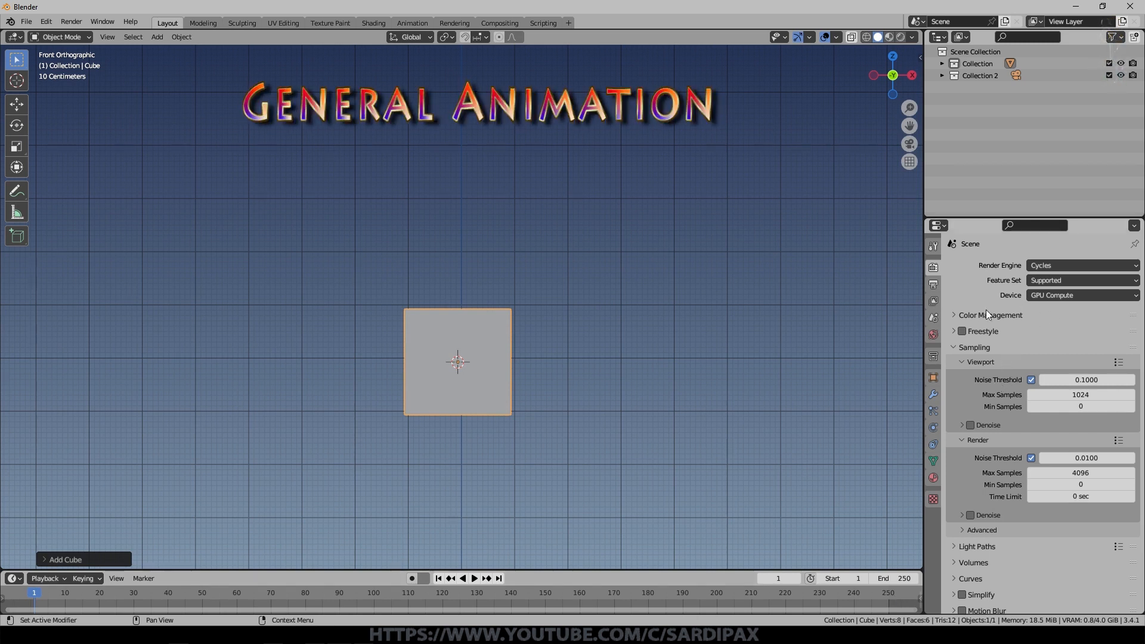
Step: Set the output frame rate to 25 fps
{"action": "left_click", "coordinate": [934, 285]}
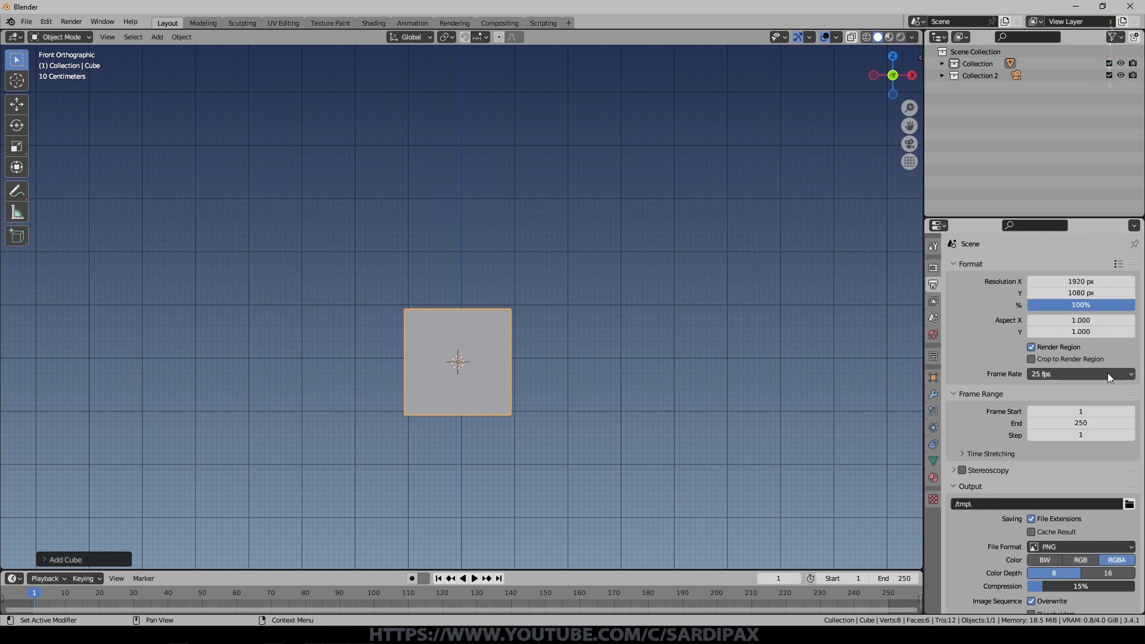
{"action": "left_click", "coordinate": [1044, 374]}
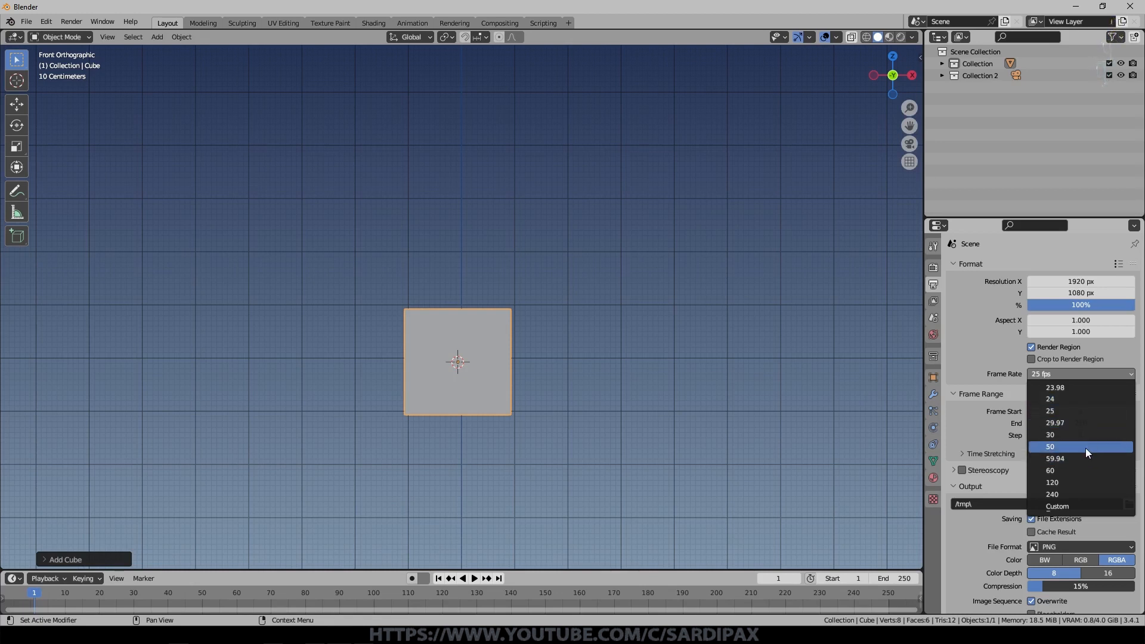
{"action": "left_click", "coordinate": [1072, 413]}
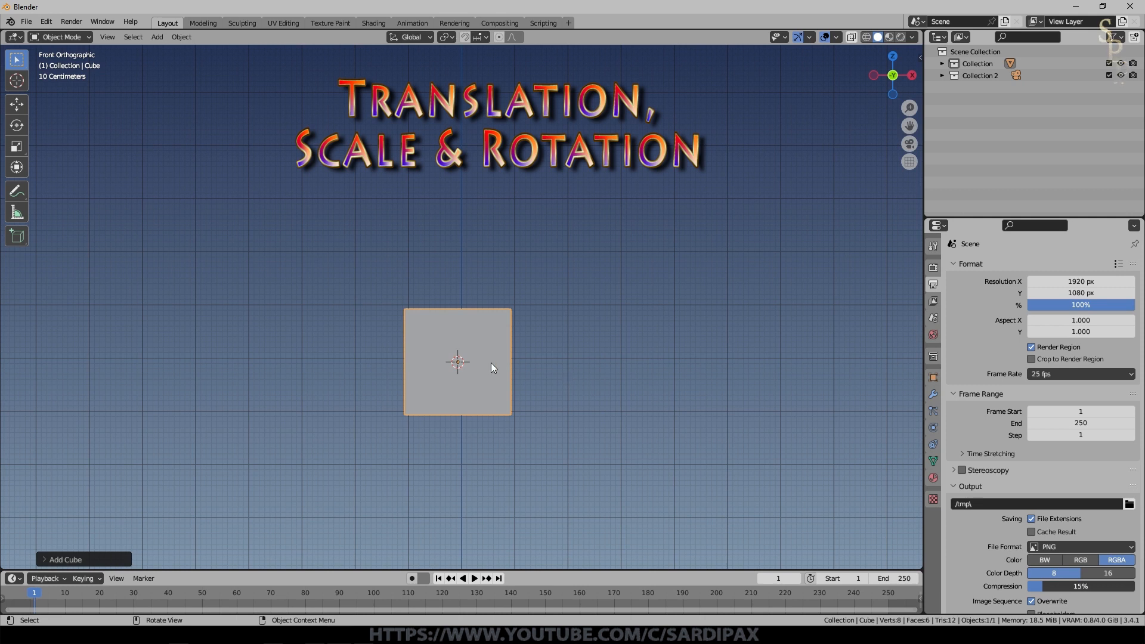
Step: Move the cube about 4 m in the negative X direction, insert a Location keyframe at frame 1, and enlarge the timeline
{"action": "key", "text": "g"}
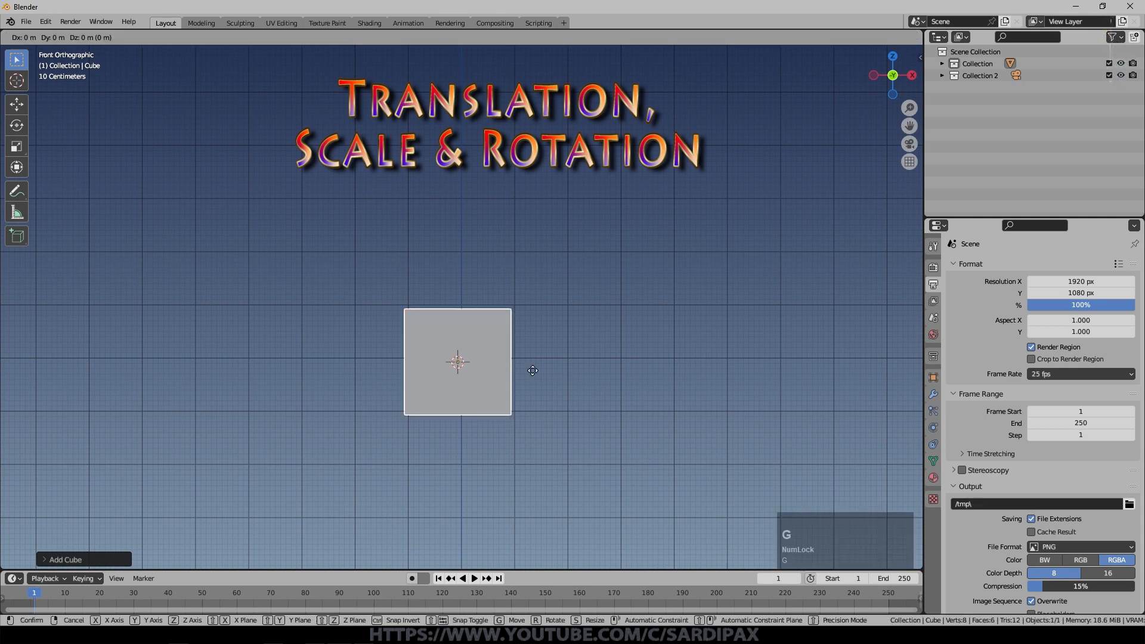
{"action": "key", "text": "x"}
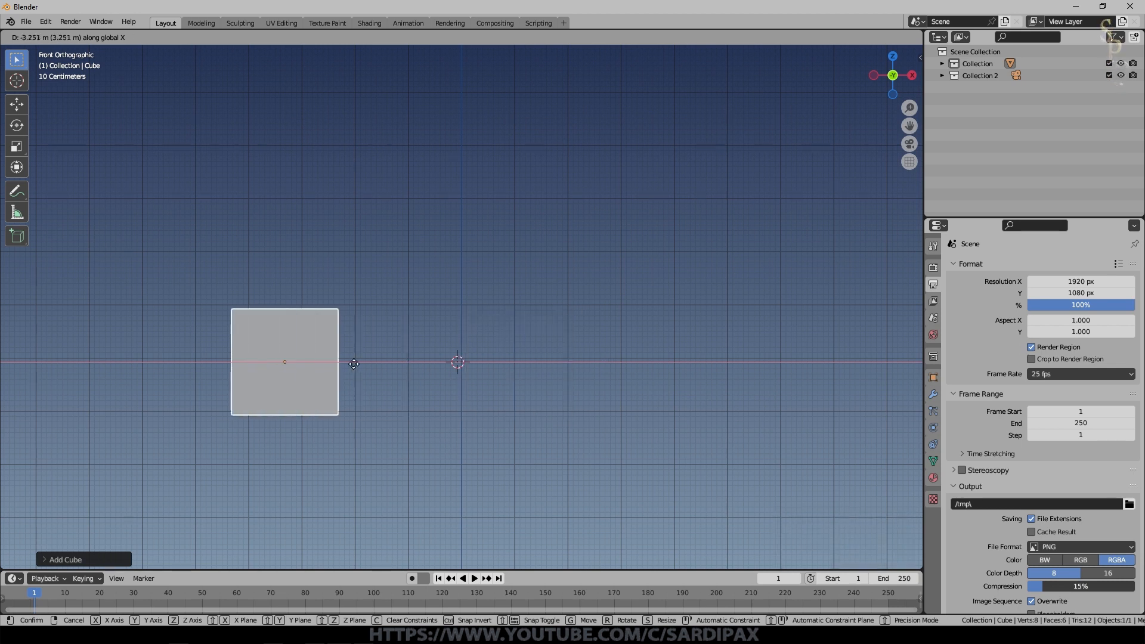
{"action": "left_click", "coordinate": [321, 362]}
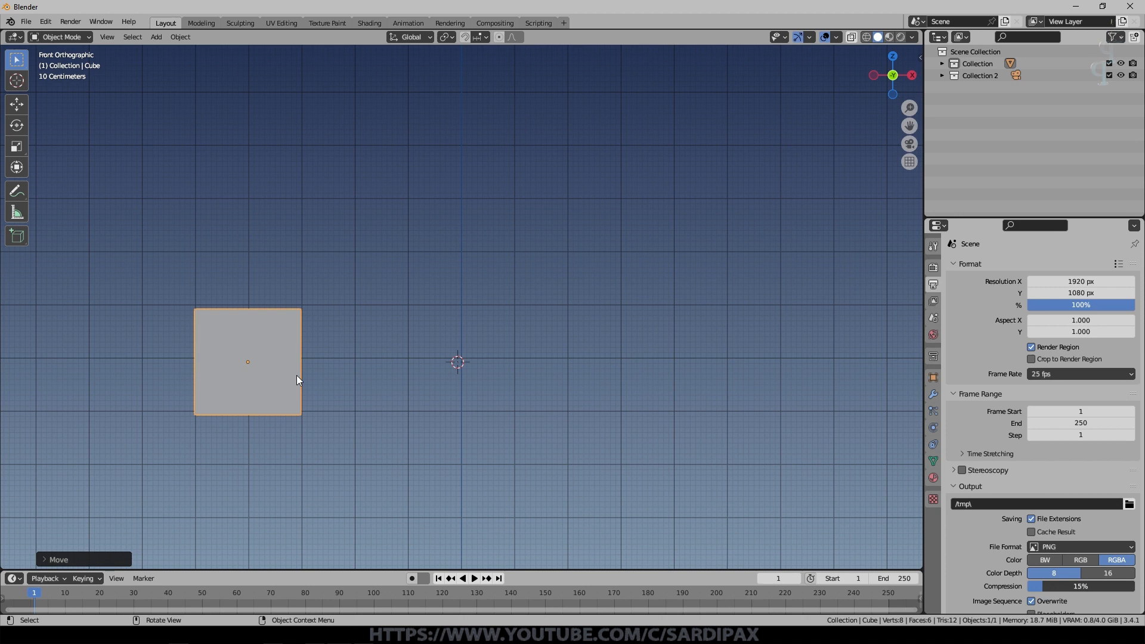
{"action": "key", "text": "i"}
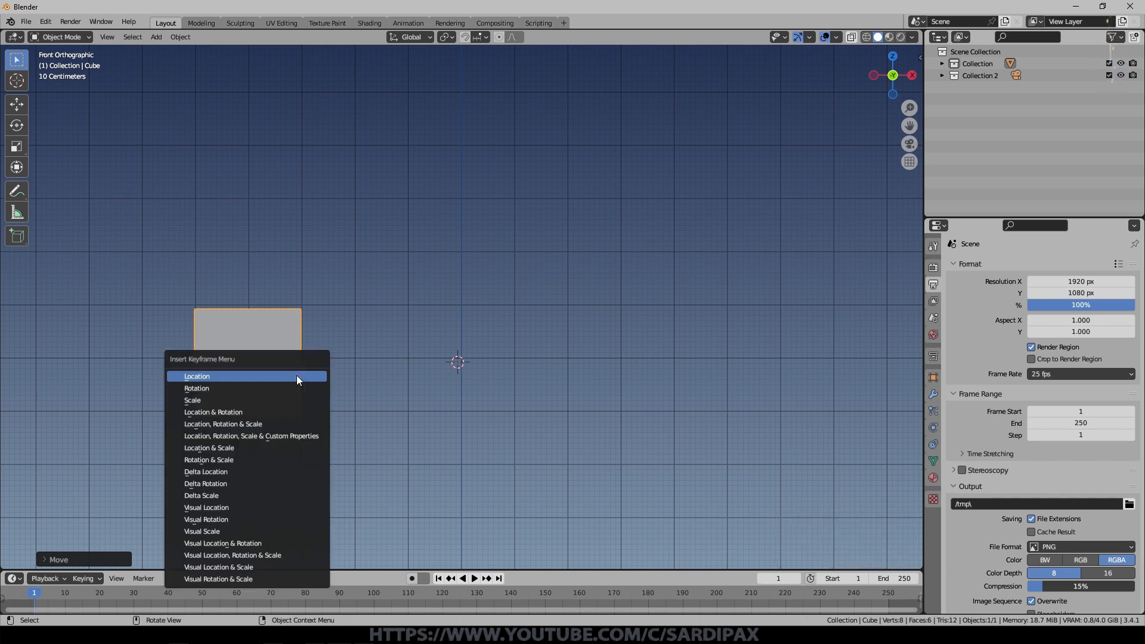
{"action": "left_click", "coordinate": [299, 380]}
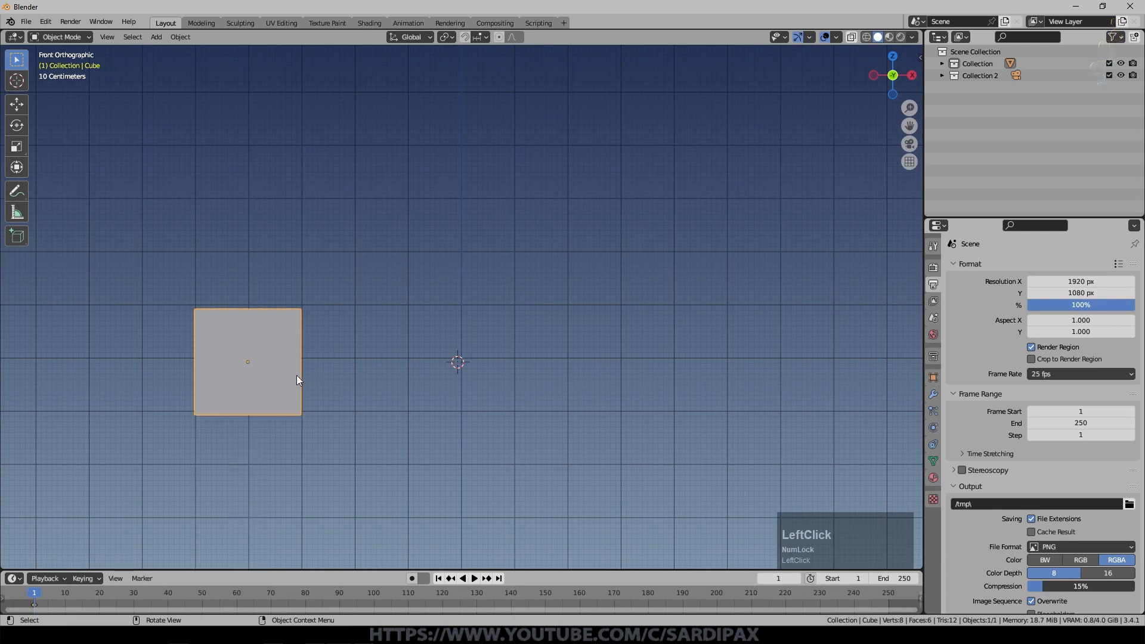
{"action": "left_click_drag", "start_coordinate": [145, 569], "coordinate": [143, 532]}
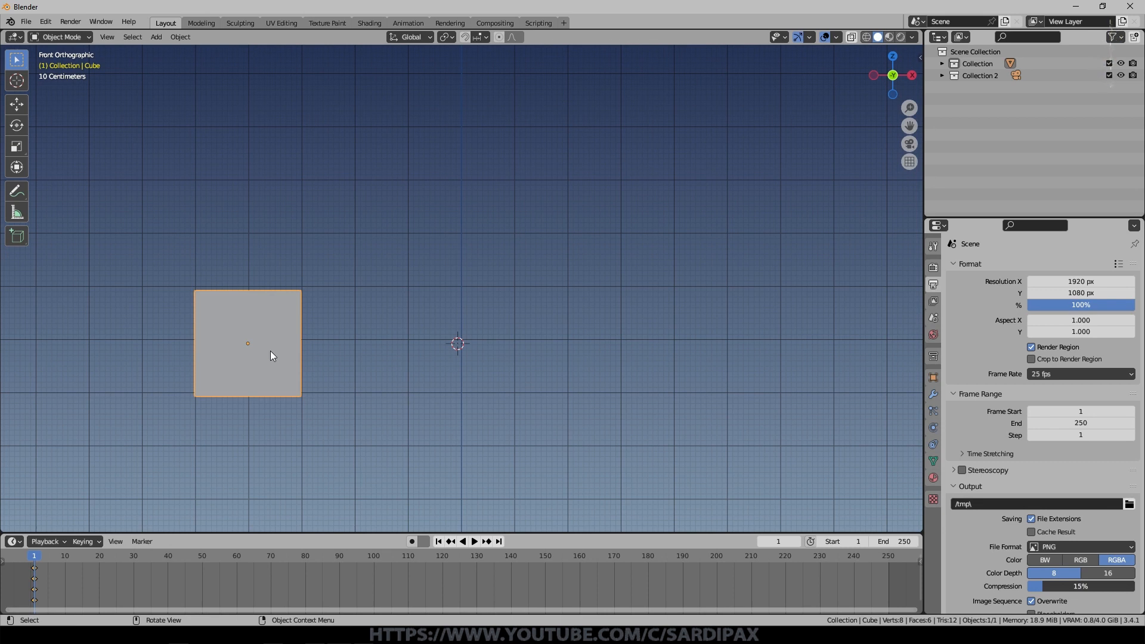
Step: Move the cube about 10 m along positive X at frame 1 without keyframing it, and scrub the timeline to frame 28
{"action": "key", "text": "g"}
{"action": "key", "text": "x"}
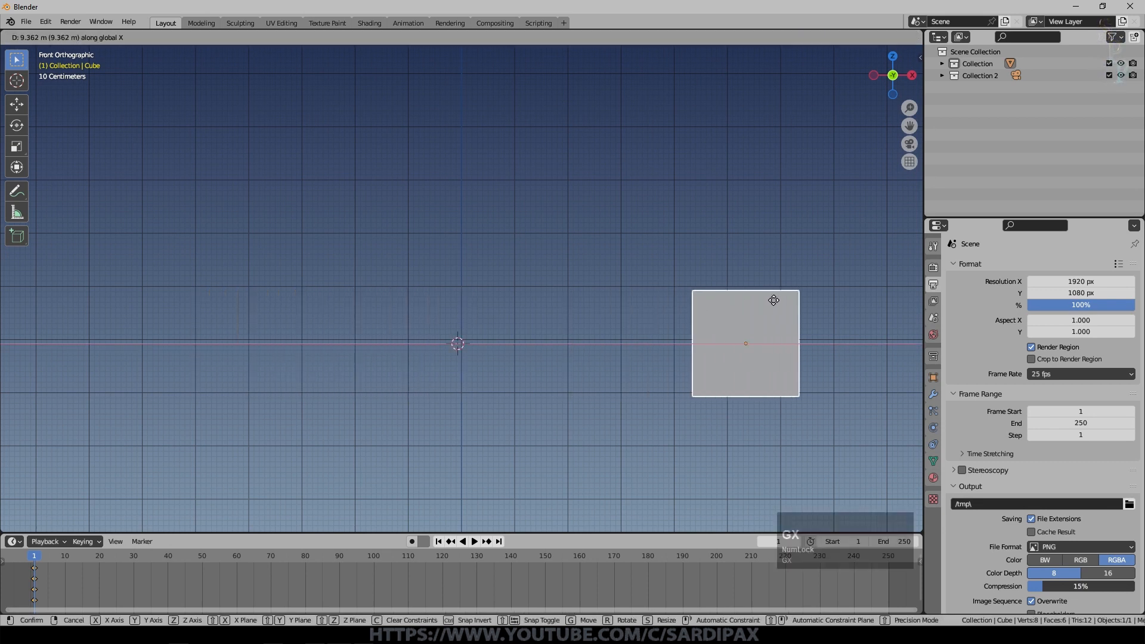
{"action": "left_click", "coordinate": [805, 290]}
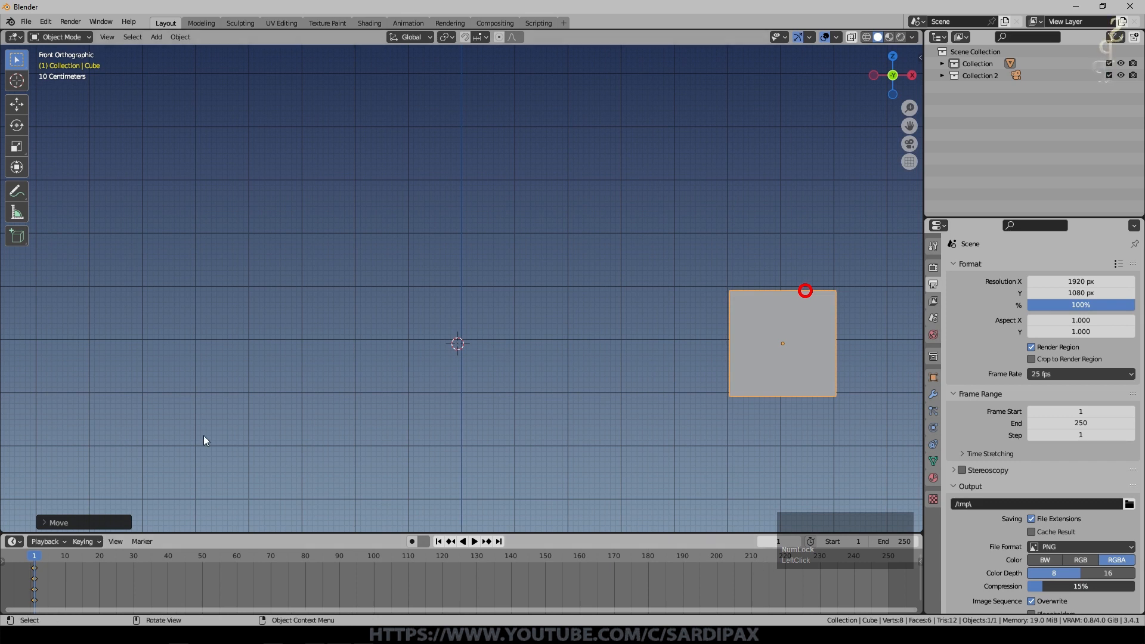
{"action": "left_click_drag", "start_coordinate": [41, 558], "coordinate": [130, 555]}
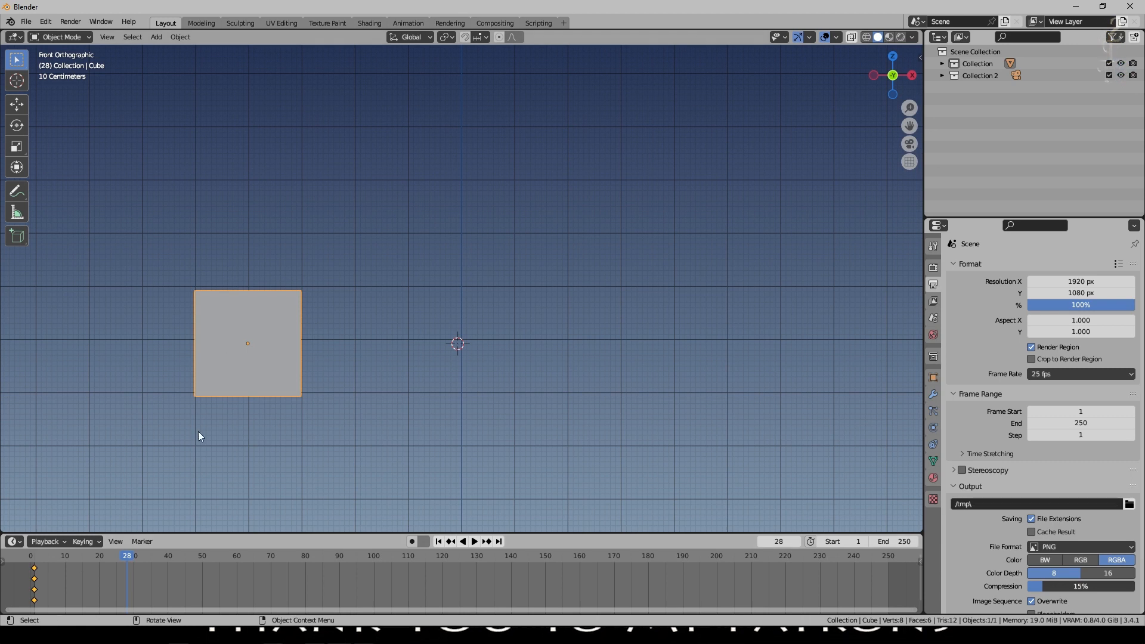
Step: Go to frame 250, move the cube about 11 m along positive X, and insert a Location keyframe
{"action": "left_click", "coordinate": [499, 542]}
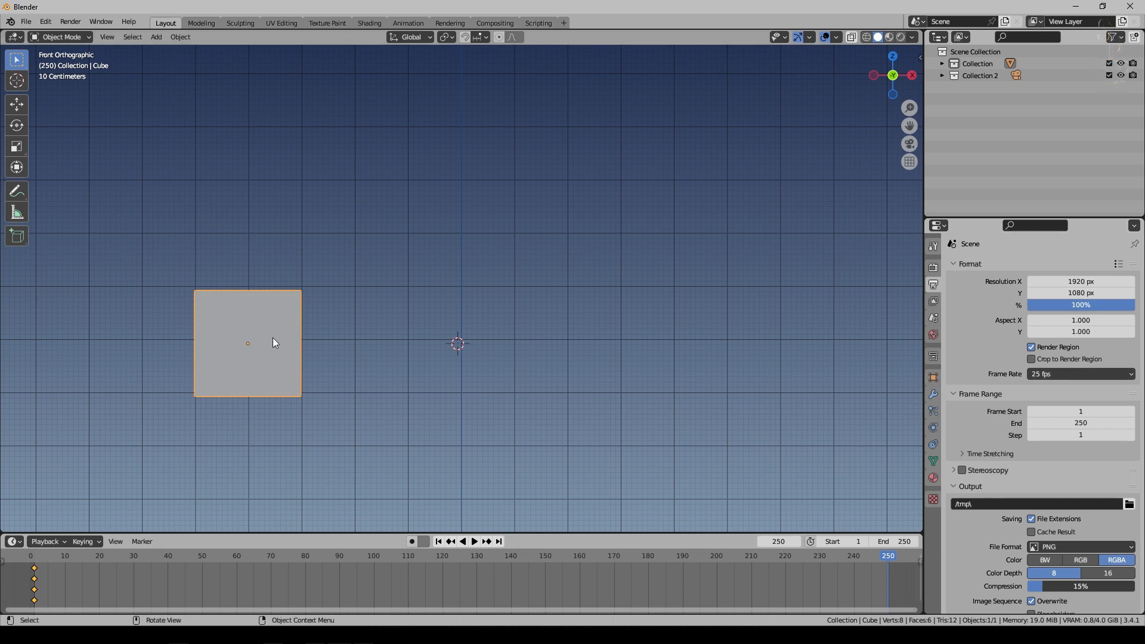
{"action": "key", "text": "g"}
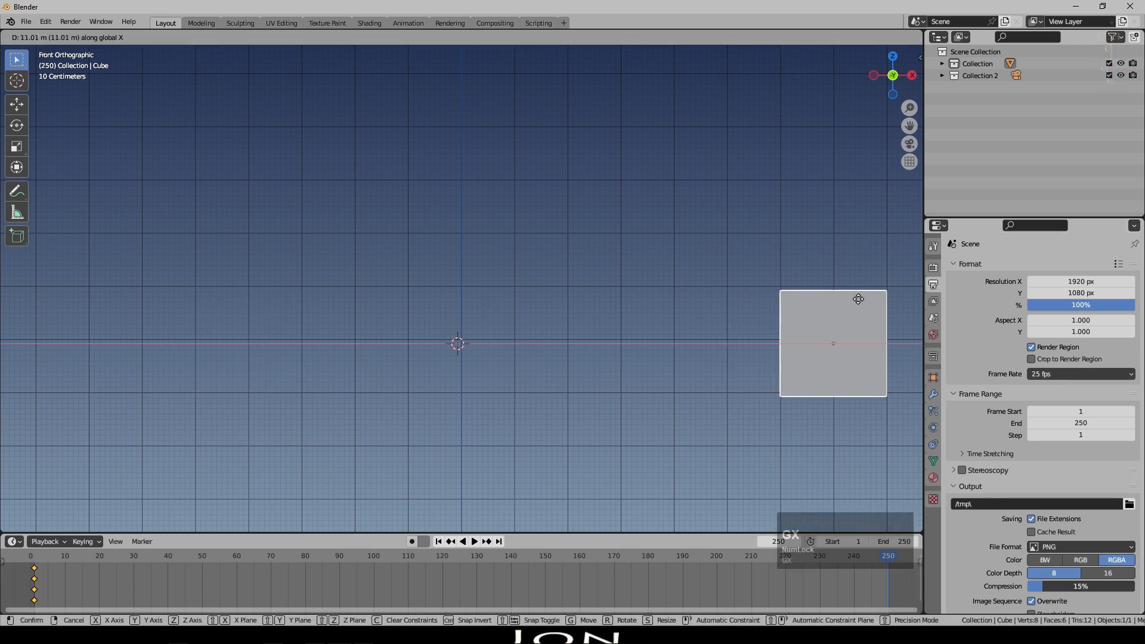
{"action": "left_click", "coordinate": [855, 316]}
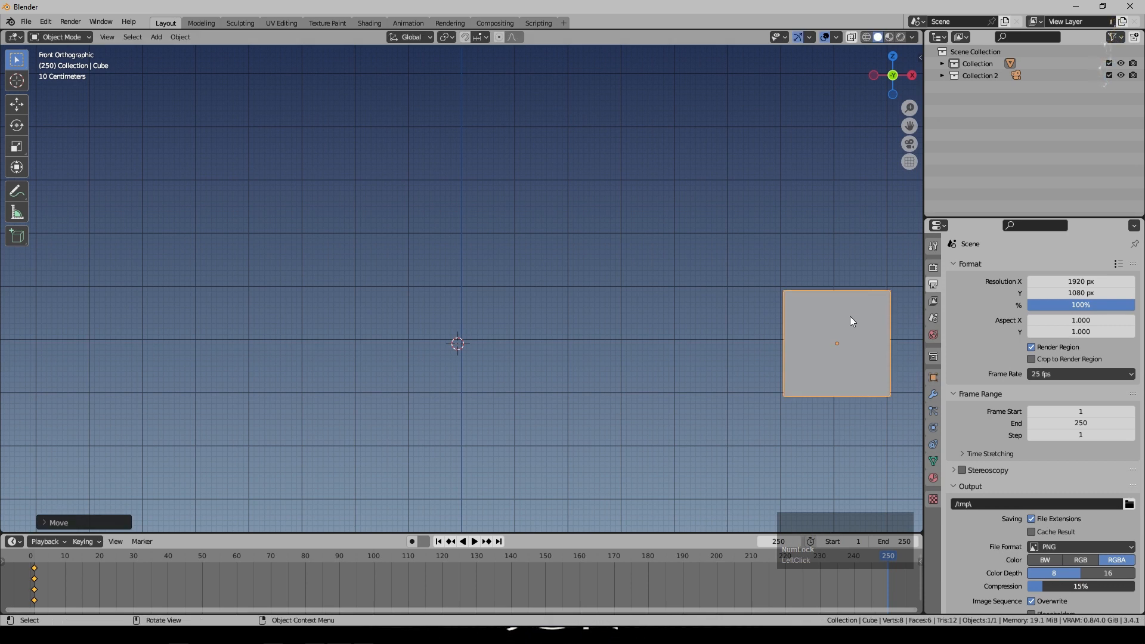
{"action": "key", "text": "i"}
{"action": "left_click", "coordinate": [850, 316]}
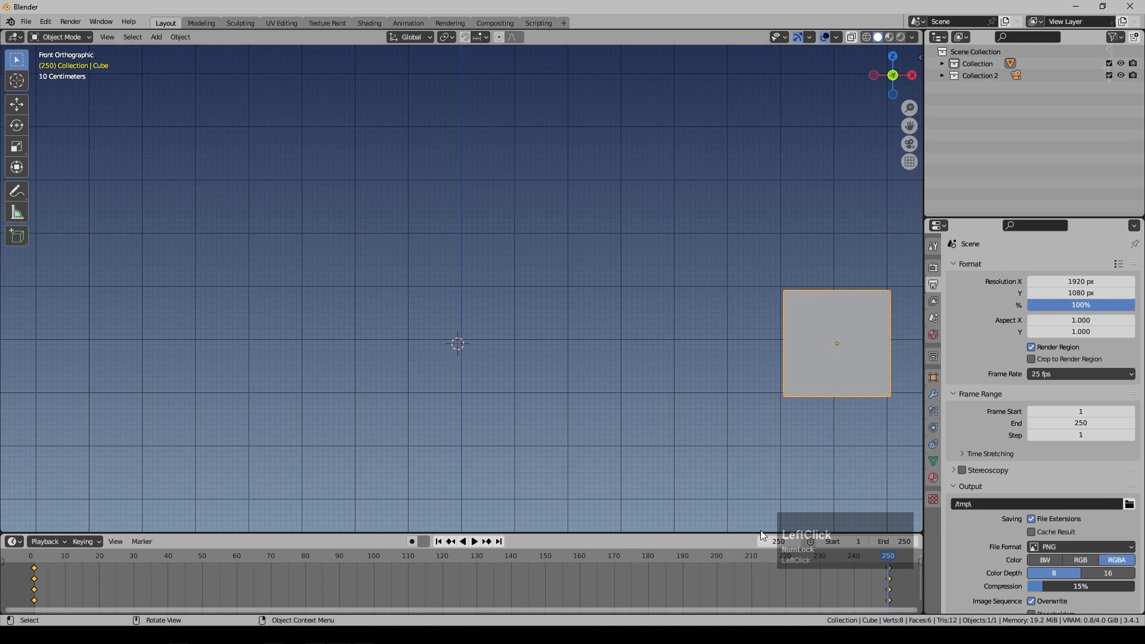
Step: Review the cube's motion by playing the animation from frame 1 and scrubbing through the timeline
{"action": "left_click", "coordinate": [441, 541]}
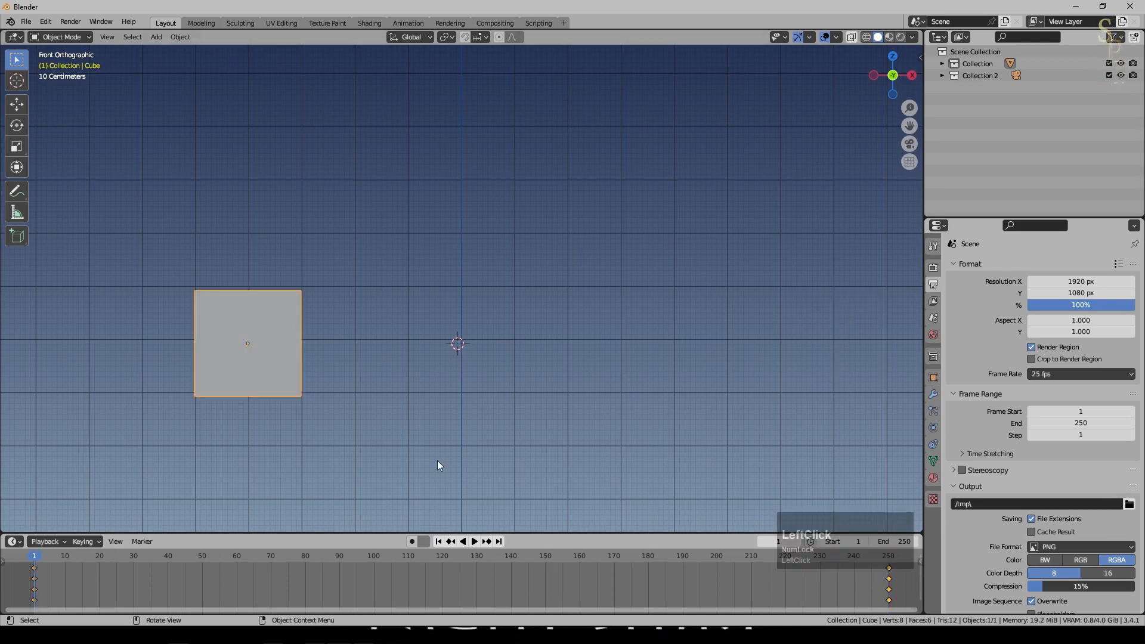
{"action": "key", "text": "space"}
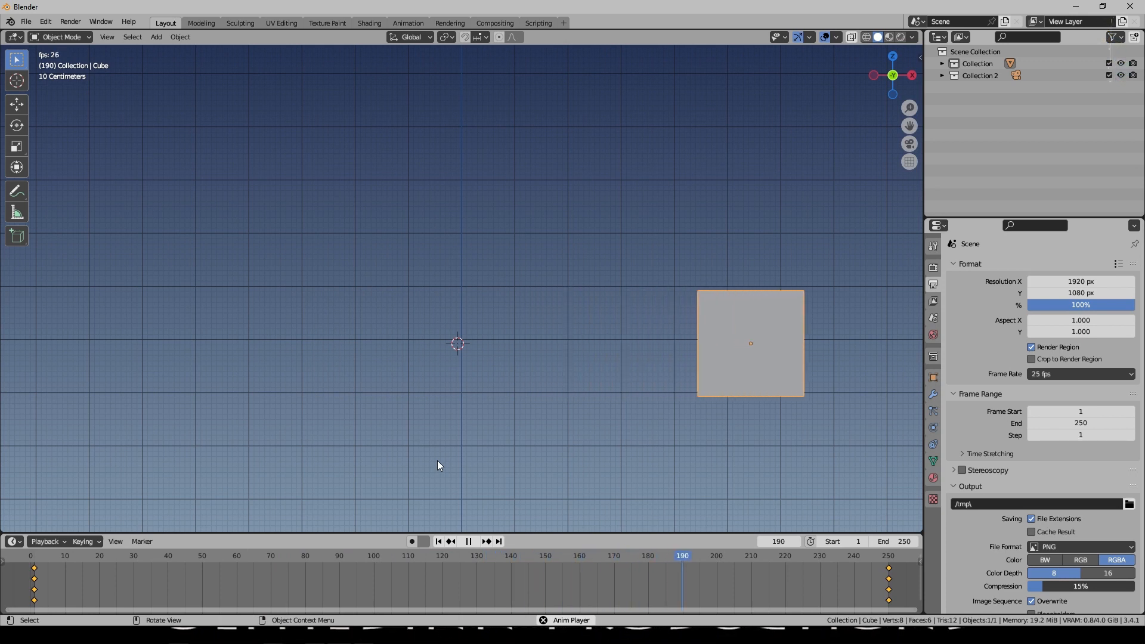
{"action": "key", "text": "space"}
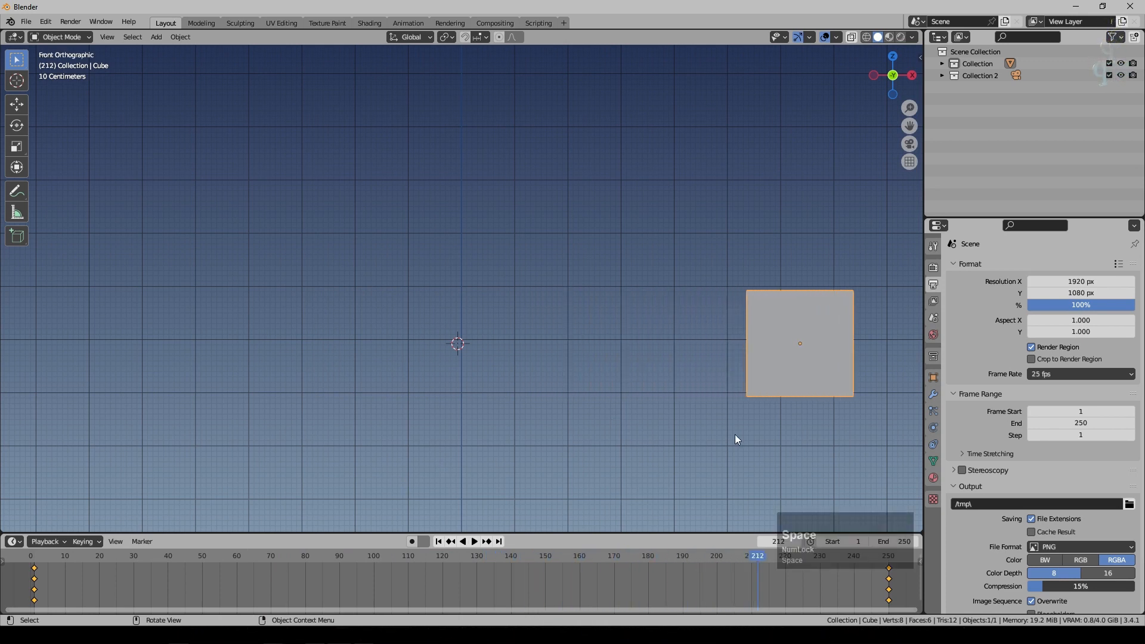
{"action": "left_click_drag", "start_coordinate": [757, 560], "coordinate": [460, 572]}
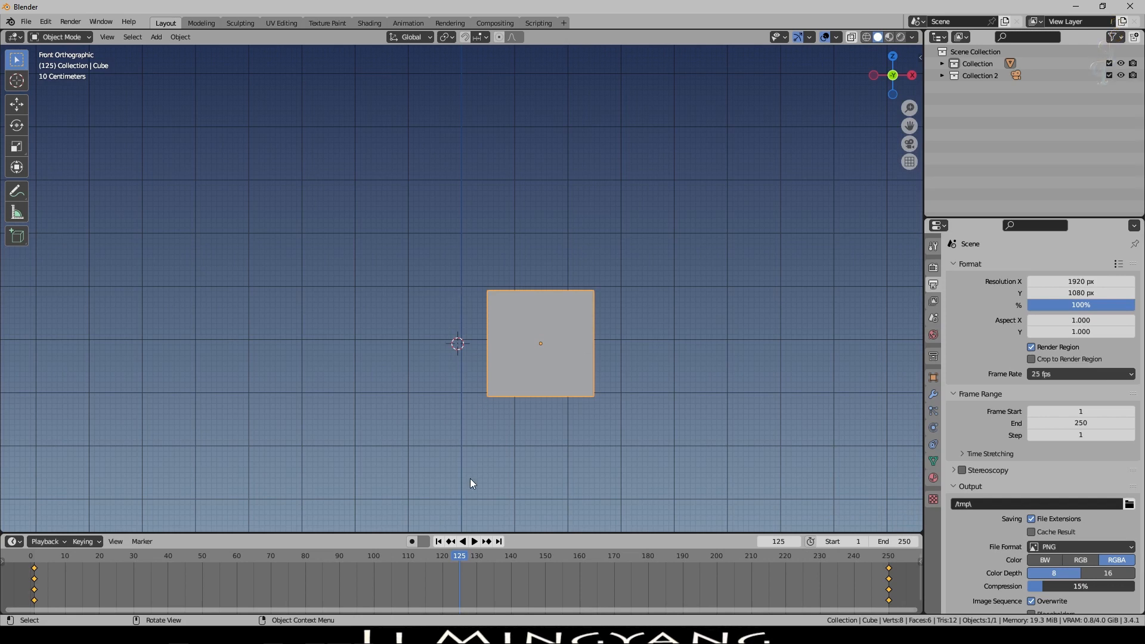
{"action": "left_click_drag", "start_coordinate": [458, 563], "coordinate": [42, 581]}
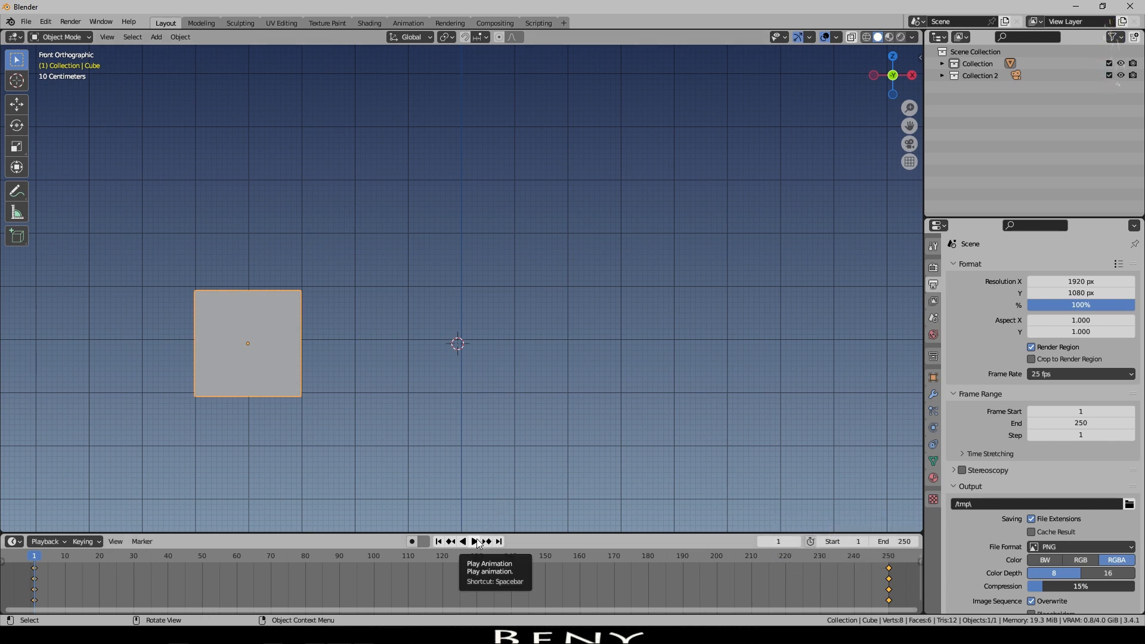
{"action": "left_click", "coordinate": [476, 541]}
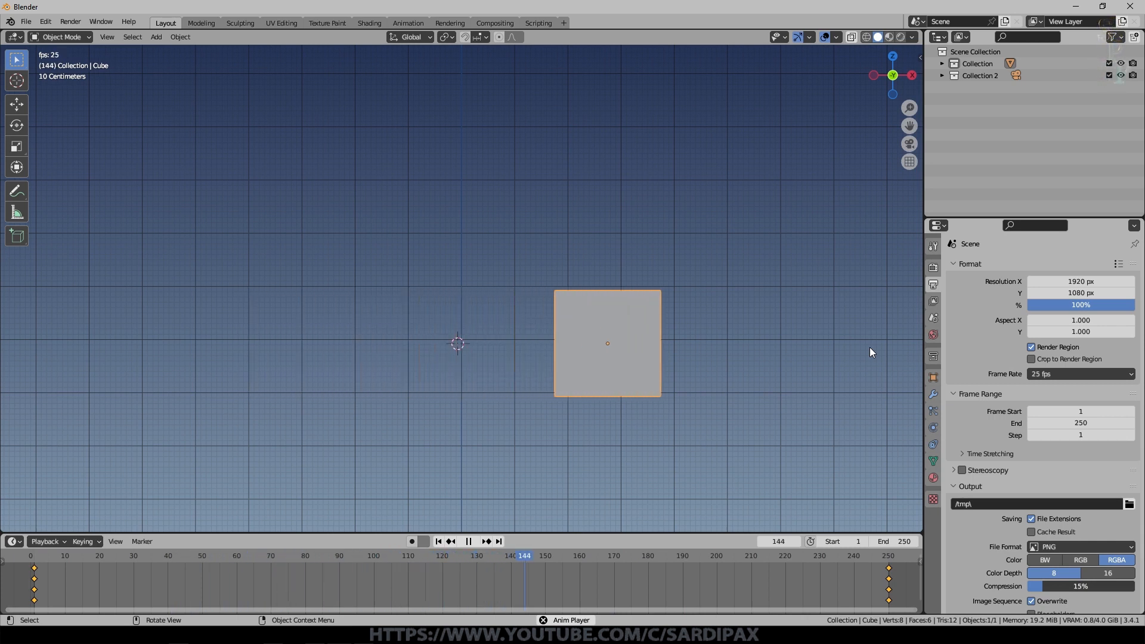
{"action": "left_click", "coordinate": [468, 541]}
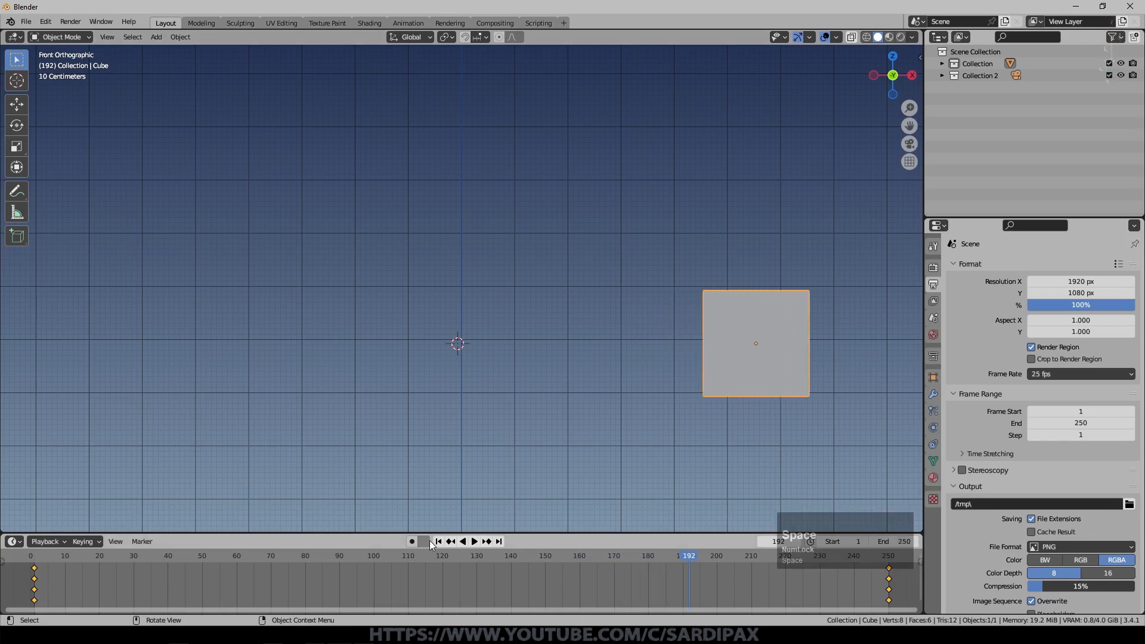
Step: Return to frame 1 and set the interpolation mode of the cube's Location keyframes to Linear
{"action": "left_click", "coordinate": [438, 541]}
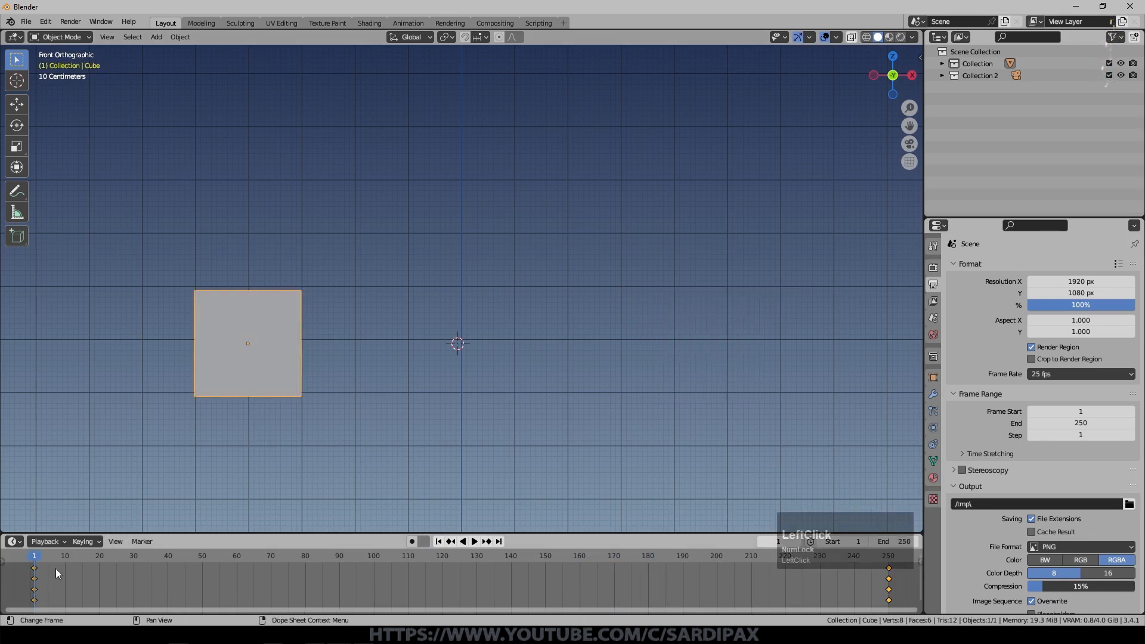
{"action": "middle_click_drag", "start_coordinate": [106, 568], "coordinate": [557, 569]}
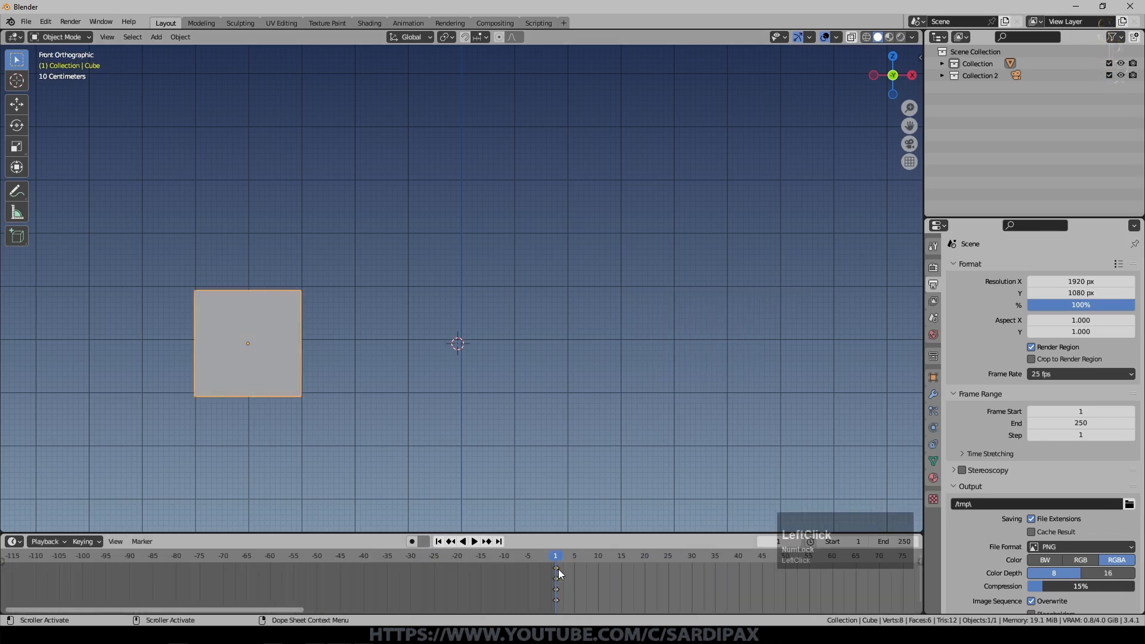
{"action": "right_click", "coordinate": [559, 572]}
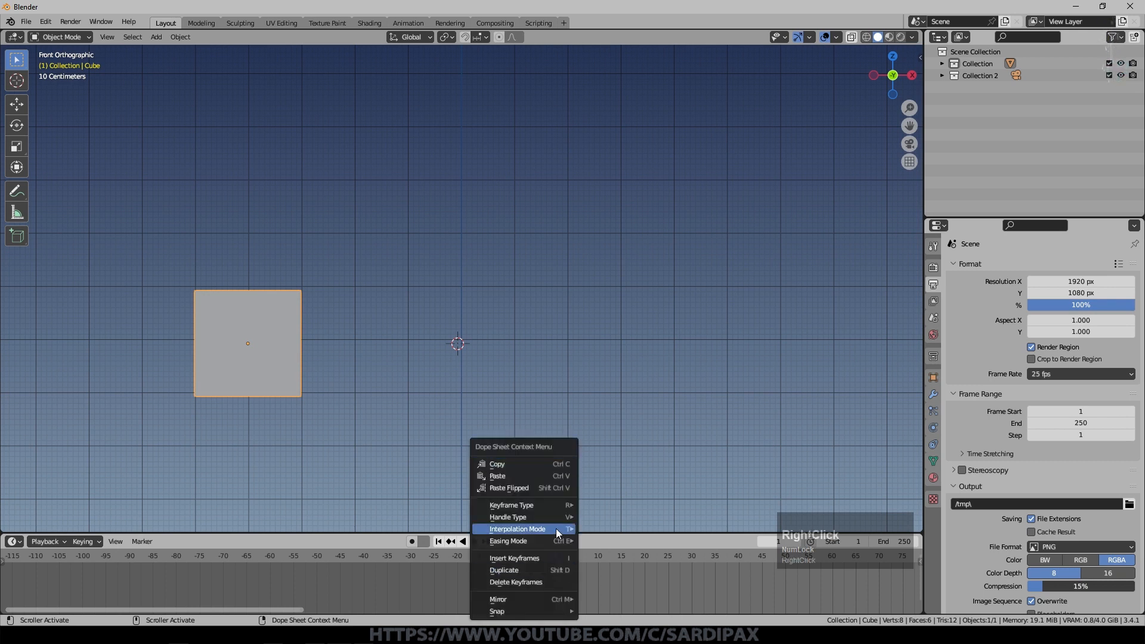
{"action": "mouse_move", "coordinate": [557, 529]}
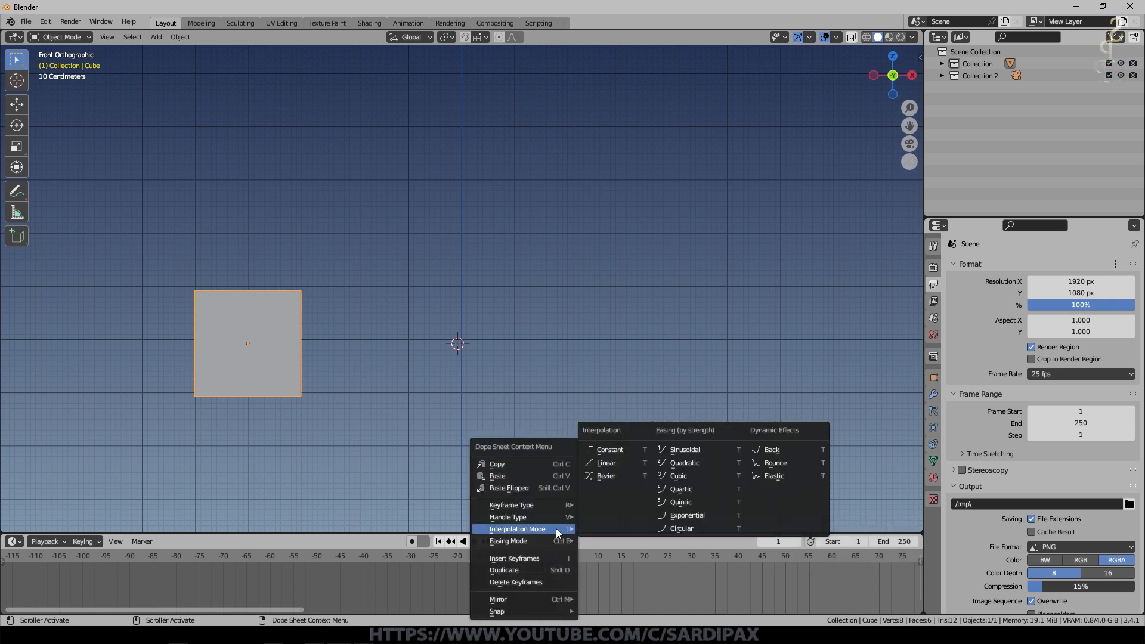
{"action": "left_click", "coordinate": [603, 464]}
Step: Play the animation to check the cube's movement with Linear interpolation
{"action": "scroll", "coordinate": [557, 571], "scroll_direction": "down", "scroll_amount": 5}
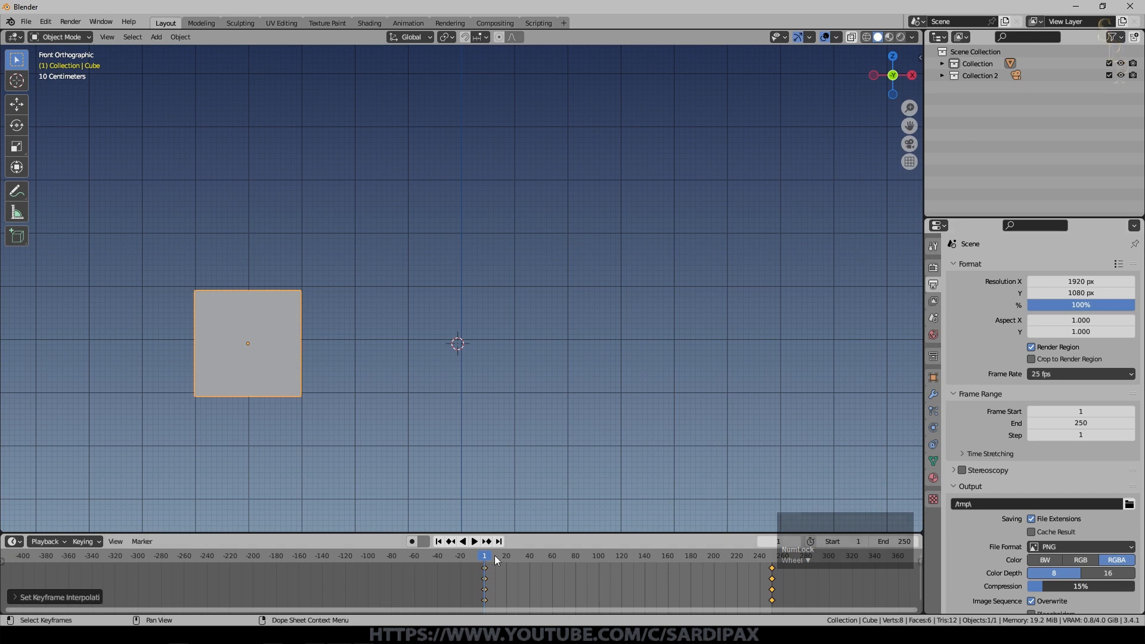
{"action": "key", "text": "space"}
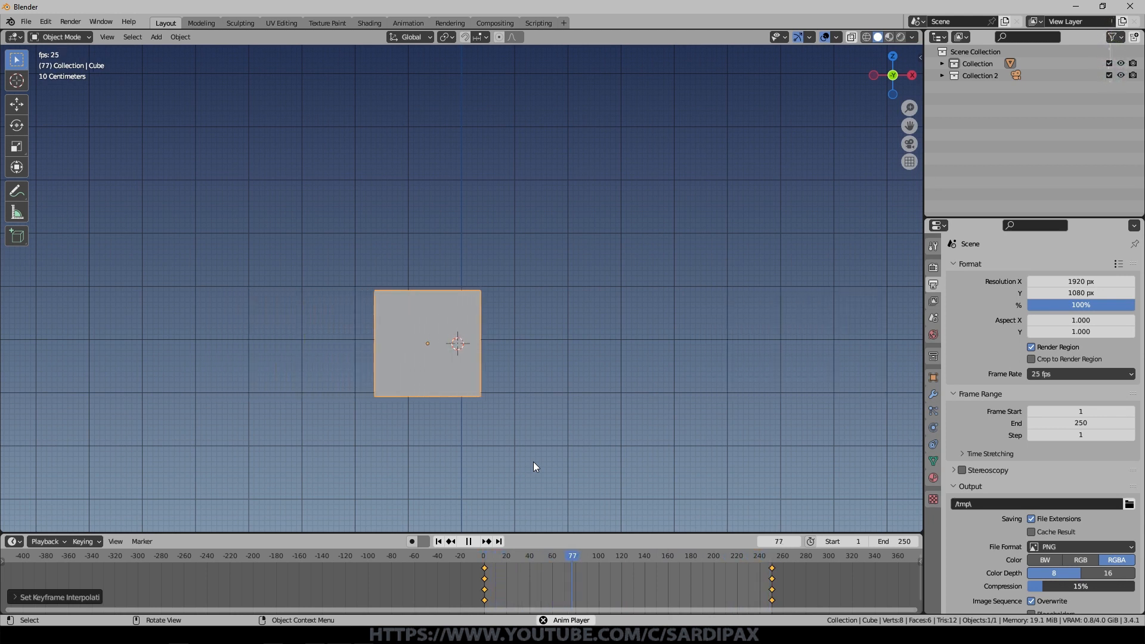
{"action": "key", "text": "space"}
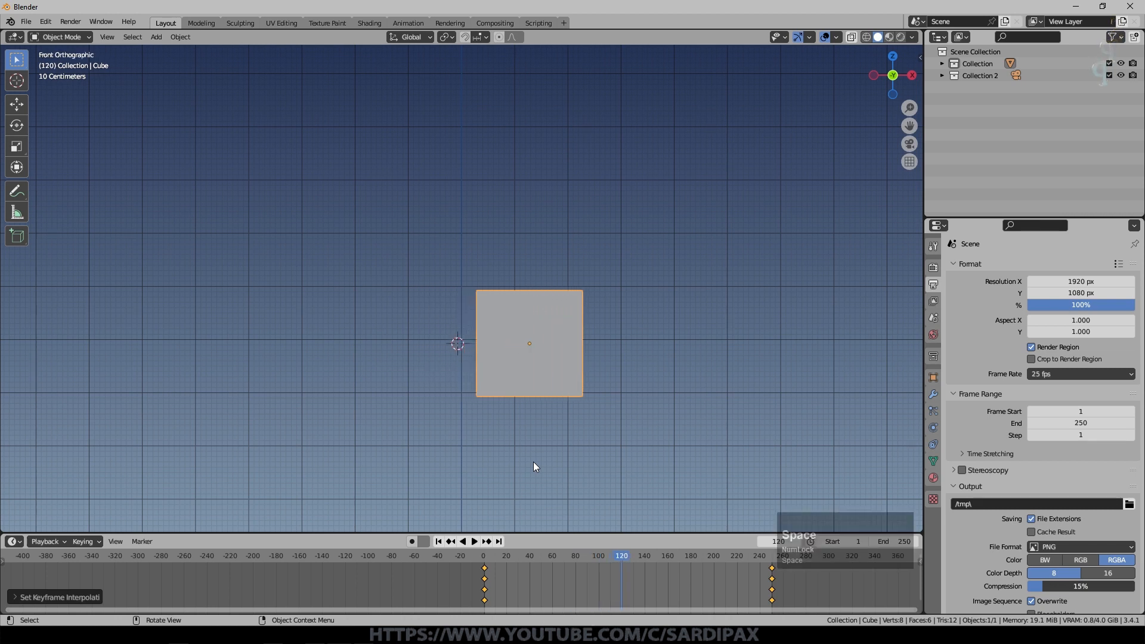
Step: Set the interpolation mode of the cube's first Location keyframes to Bounce and play the animation from frame 1
{"action": "right_click", "coordinate": [483, 592]}
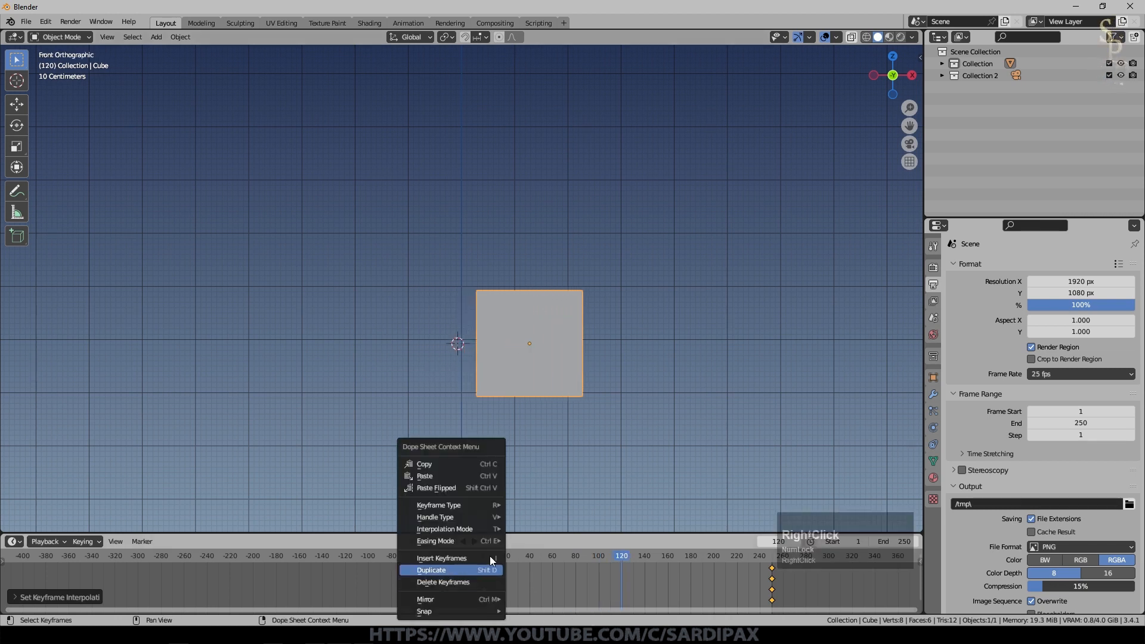
{"action": "mouse_move", "coordinate": [474, 528]}
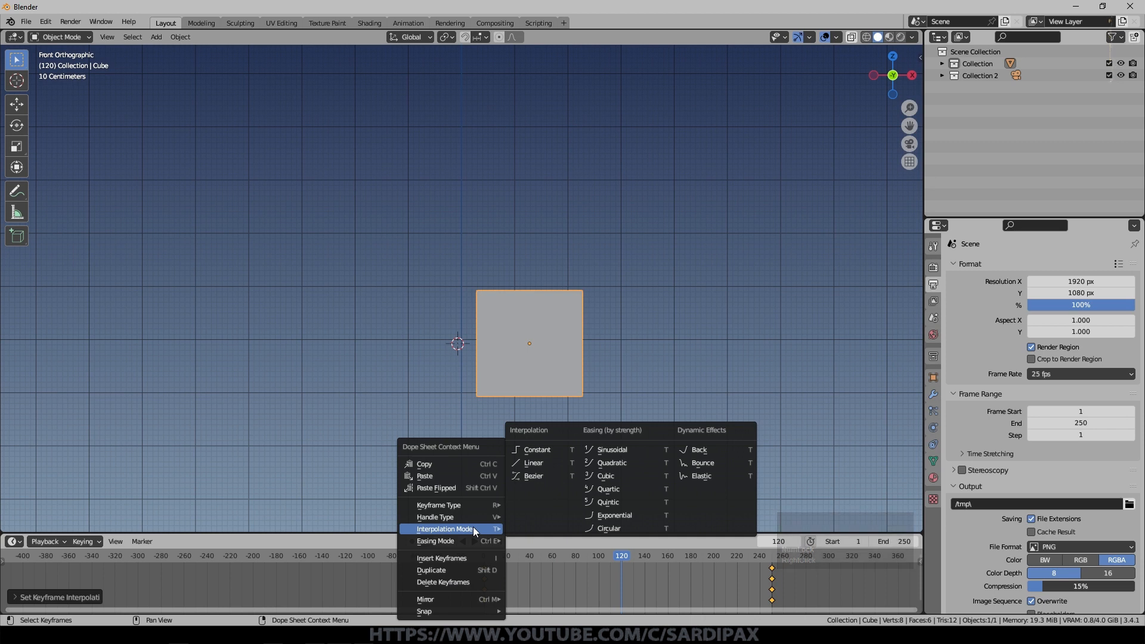
{"action": "left_click", "coordinate": [713, 475]}
{"action": "left_click", "coordinate": [454, 542]}
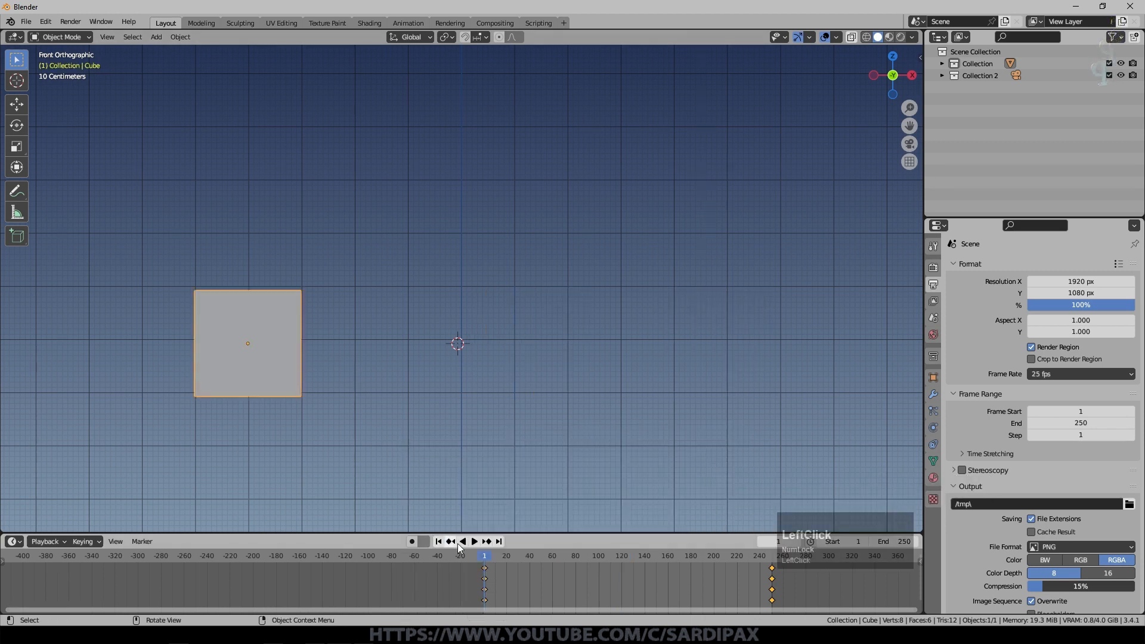
{"action": "left_click", "coordinate": [475, 542]}
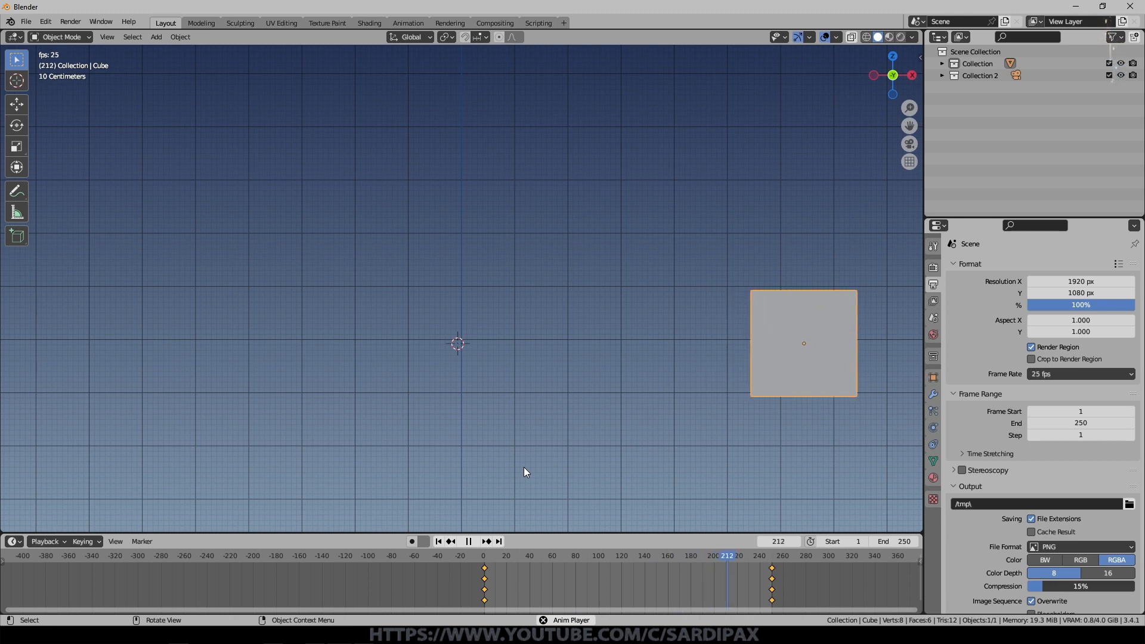
Step: Set the first keyframes' interpolation mode to Exponential and play the animation to check the cube's movement
{"action": "right_click", "coordinate": [487, 561]}
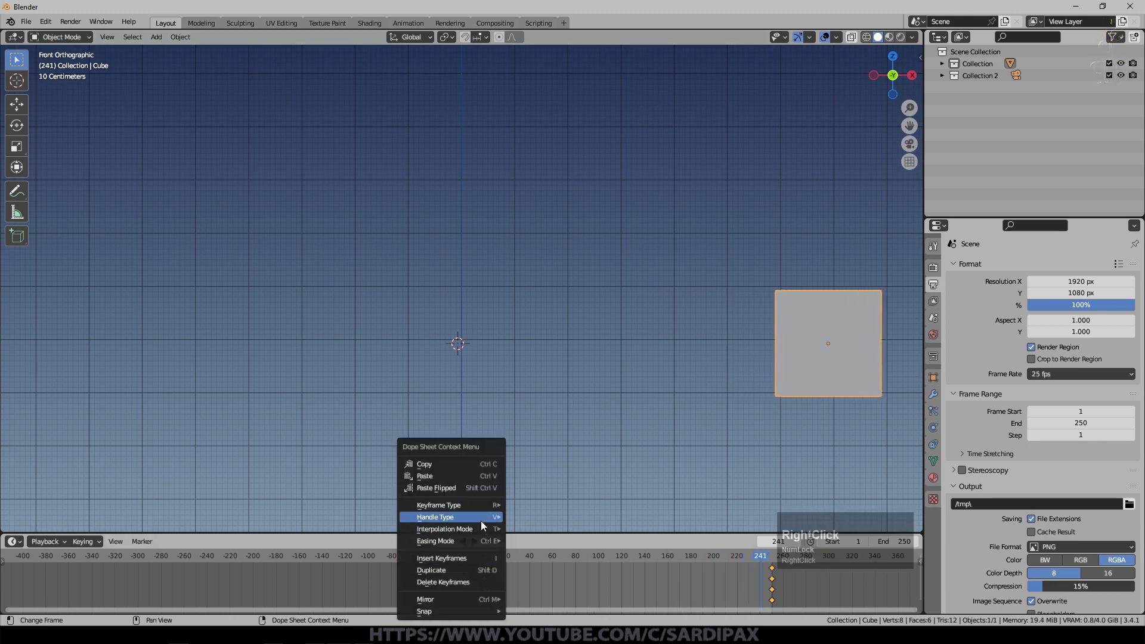
{"action": "mouse_move", "coordinate": [480, 529]}
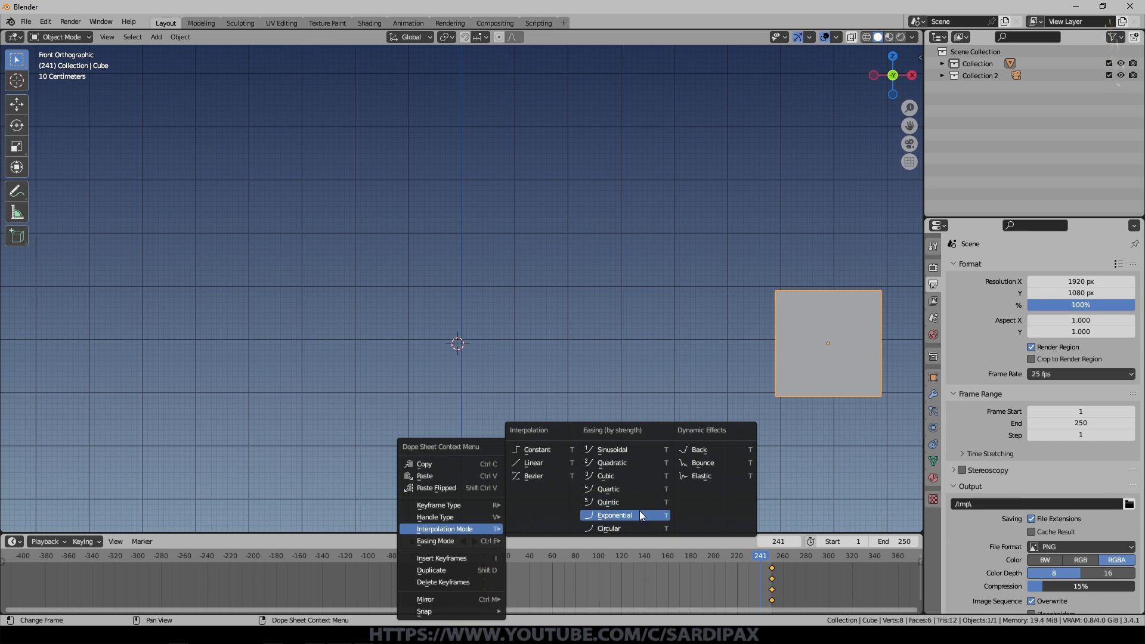
{"action": "left_click", "coordinate": [641, 514]}
{"action": "left_click", "coordinate": [469, 542]}
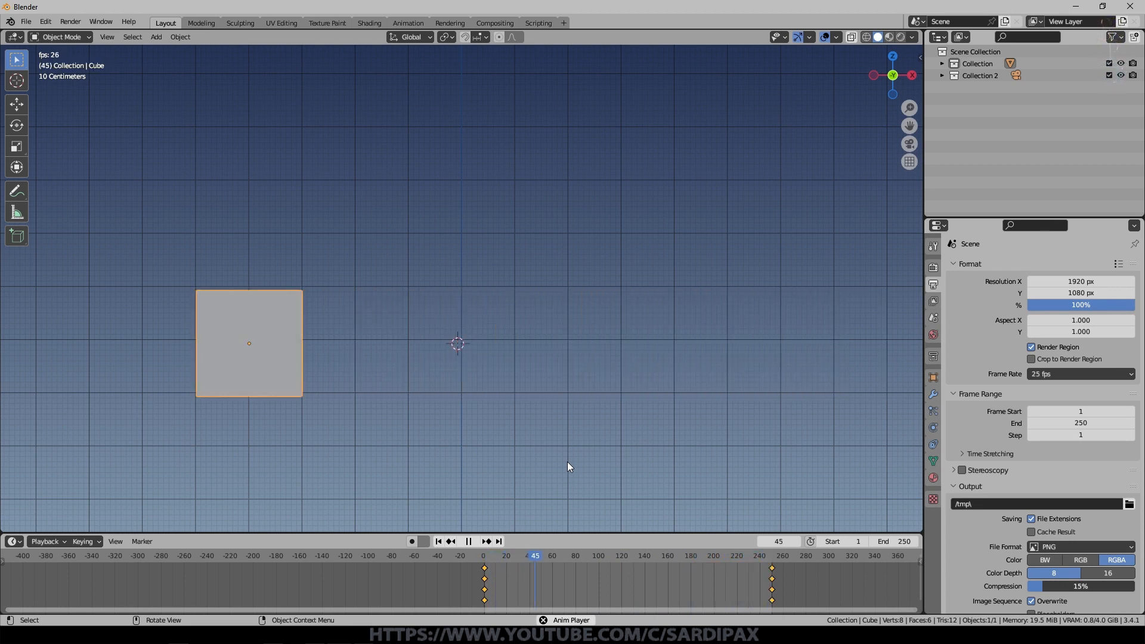
Step: Set the interpolation mode of the cube's first keyframes back to Linear
{"action": "right_click", "coordinate": [484, 578]}
{"action": "mouse_move", "coordinate": [467, 529]}
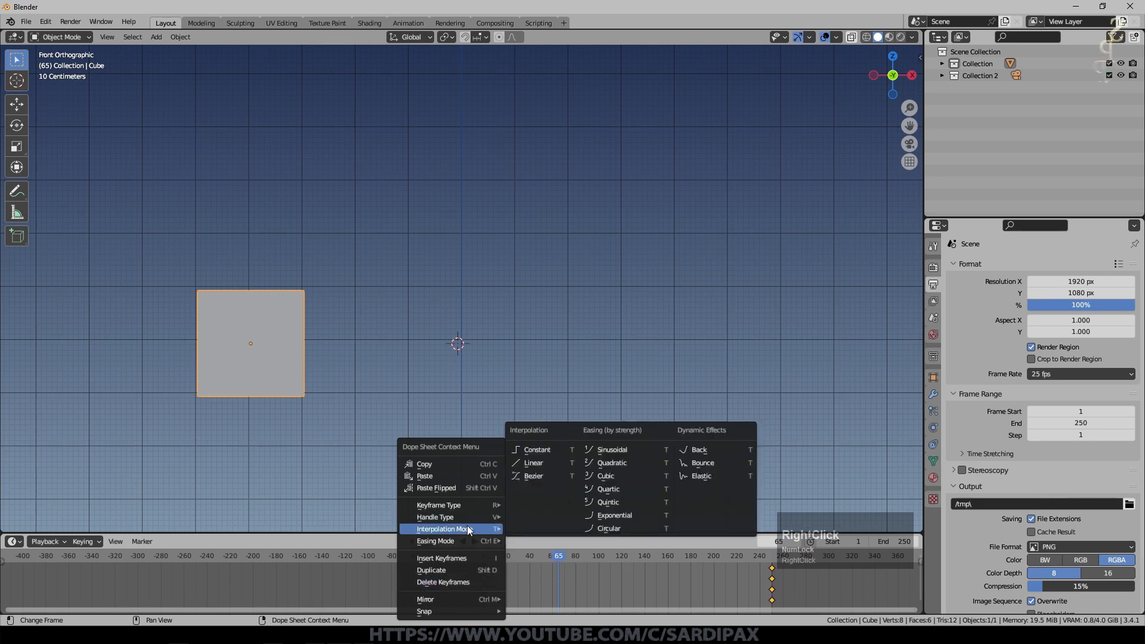
{"action": "left_click", "coordinate": [530, 466]}
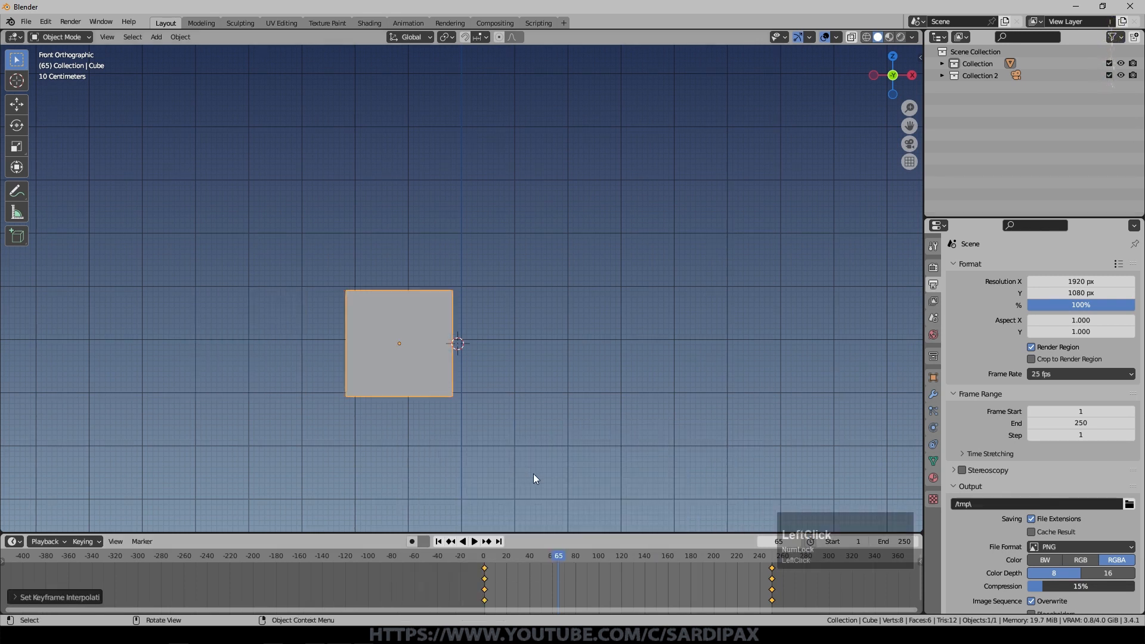
Step: Play the cube's animation from an angled 3D view, then stop playback at frame 1
{"action": "left_click", "coordinate": [467, 542]}
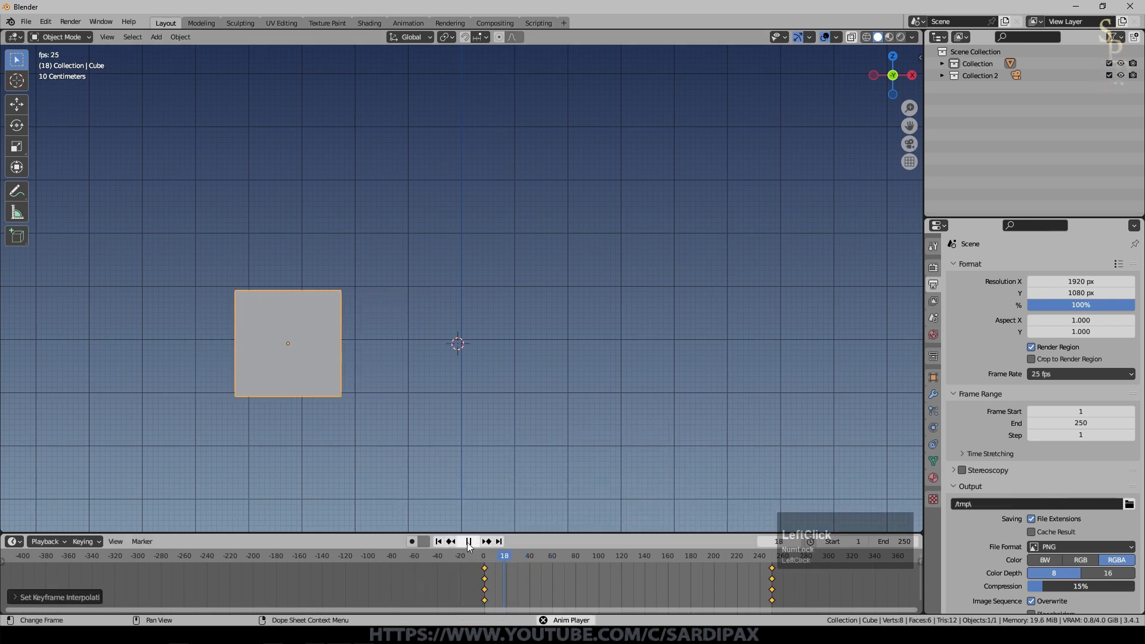
{"action": "left_click", "coordinate": [467, 542]}
{"action": "scroll", "coordinate": [557, 404], "scroll_direction": "down", "scroll_amount": 5}
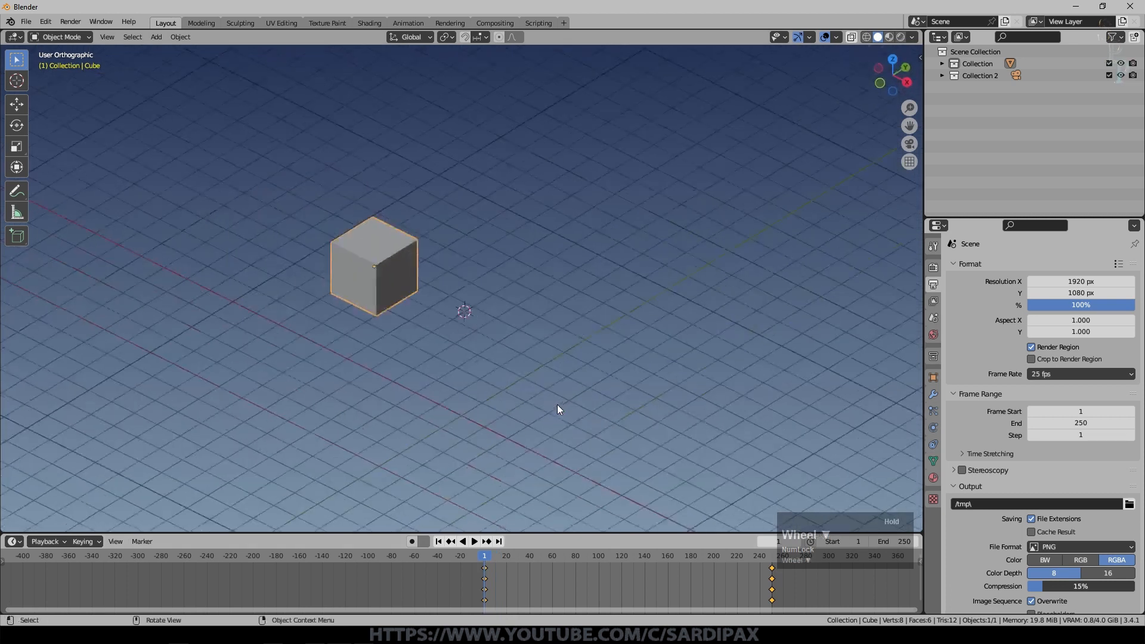
{"action": "left_click", "coordinate": [474, 542]}
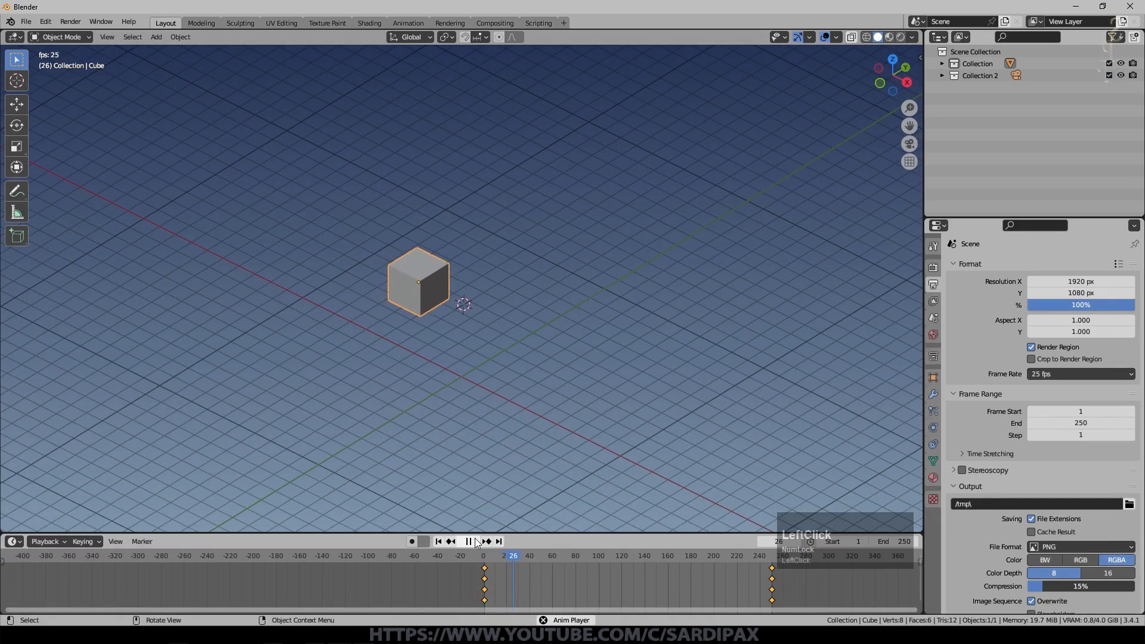
{"action": "key", "text": "Escape"}
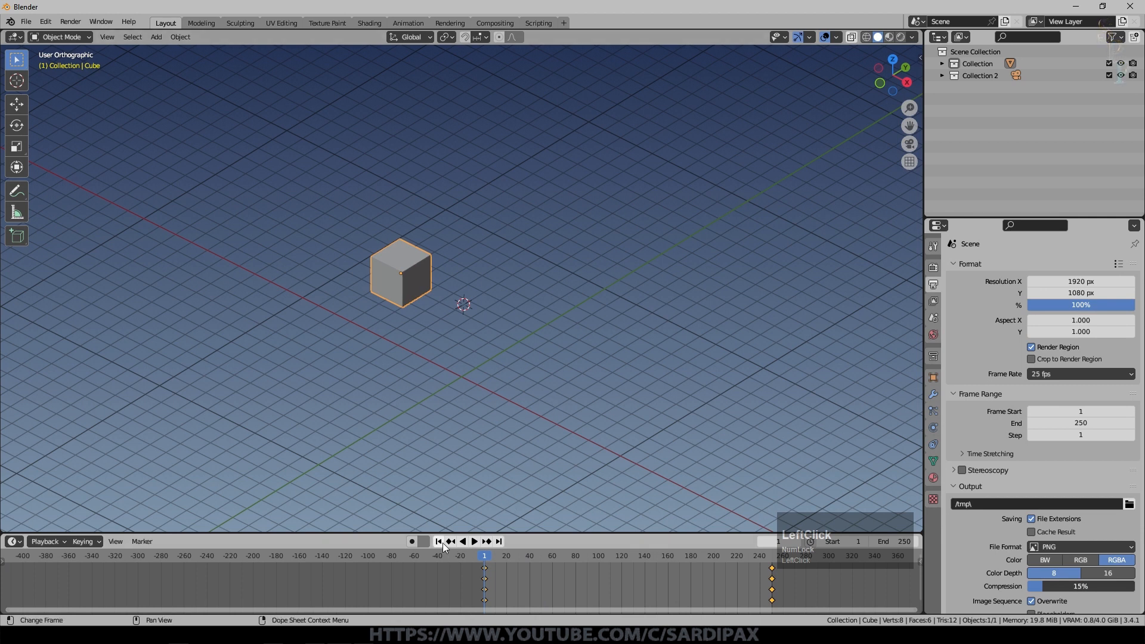
Step: In front view, go to frame 75 and insert a Rotation keyframe for the unrotated cube
{"action": "key", "text": "KP_1"}
{"action": "left_click_drag", "start_coordinate": [504, 559], "coordinate": [588, 555]}
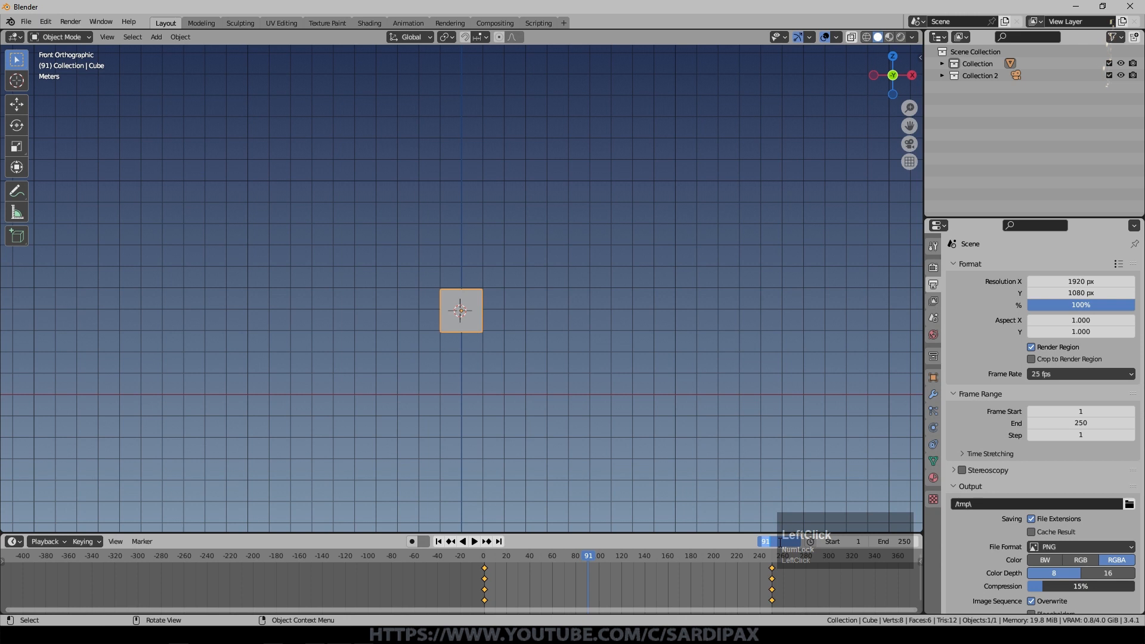
{"action": "type", "text": "75"}
{"action": "key", "text": "Return"}
{"action": "scroll", "coordinate": [465, 327], "scroll_direction": "up", "scroll_amount": 4}
{"action": "key", "text": "i"}
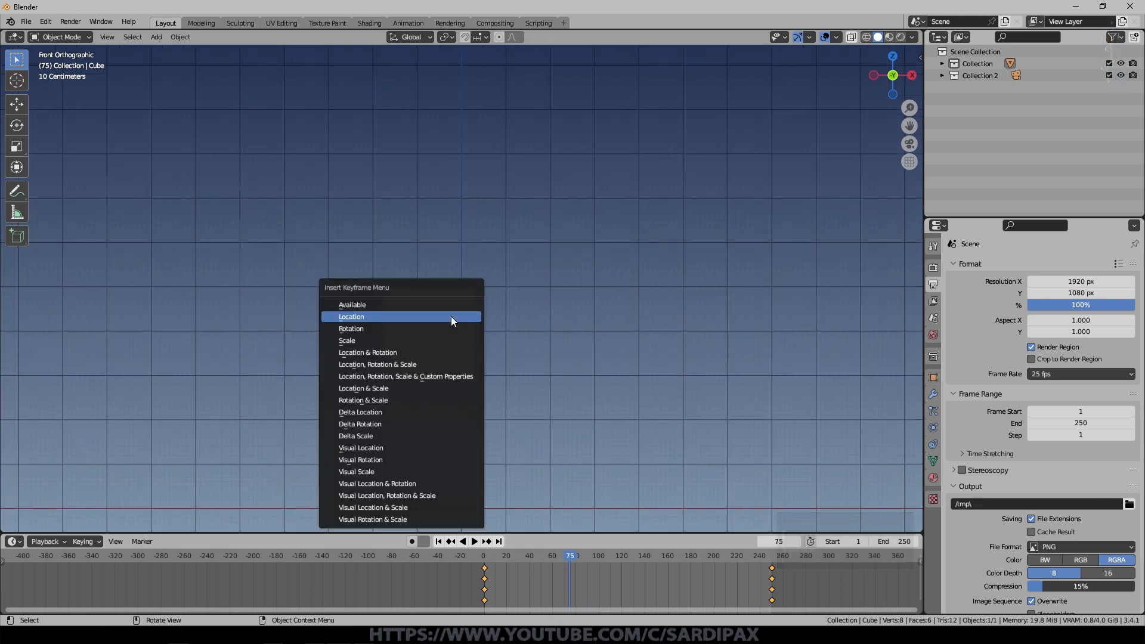
{"action": "left_click", "coordinate": [452, 325]}
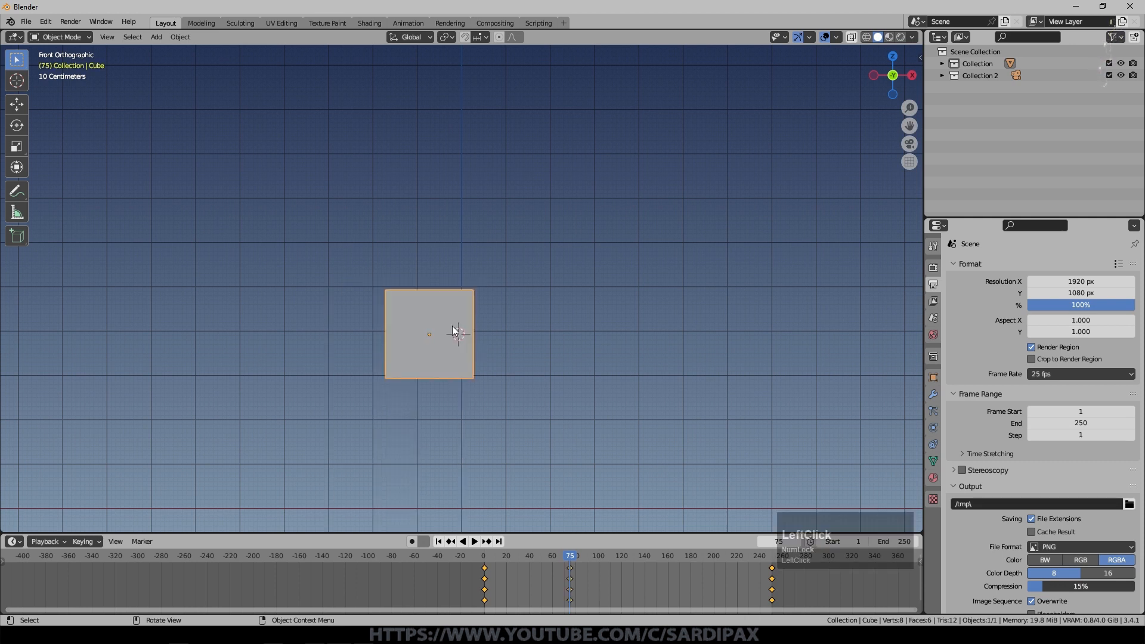
Step: Go to frame 150, rotate the cube around the global Y axis, and insert a Rotation keyframe
{"action": "left_click", "coordinate": [778, 541]}
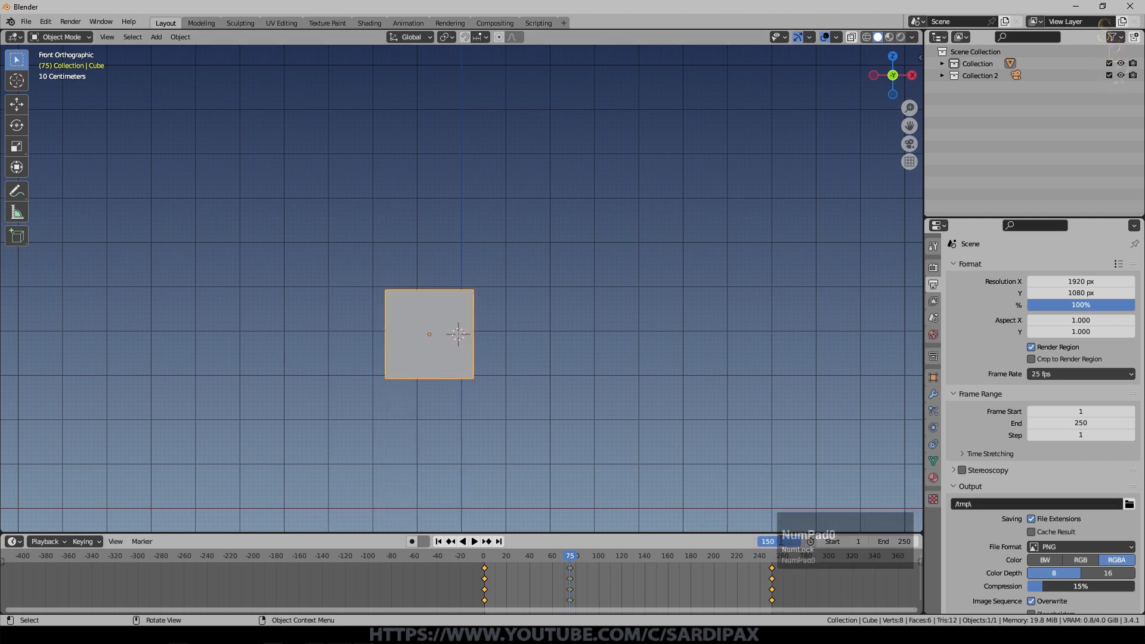
{"action": "type", "text": "150"}
{"action": "key", "text": "KP_Enter"}
{"action": "key", "text": "r"}
{"action": "key", "text": "y"}
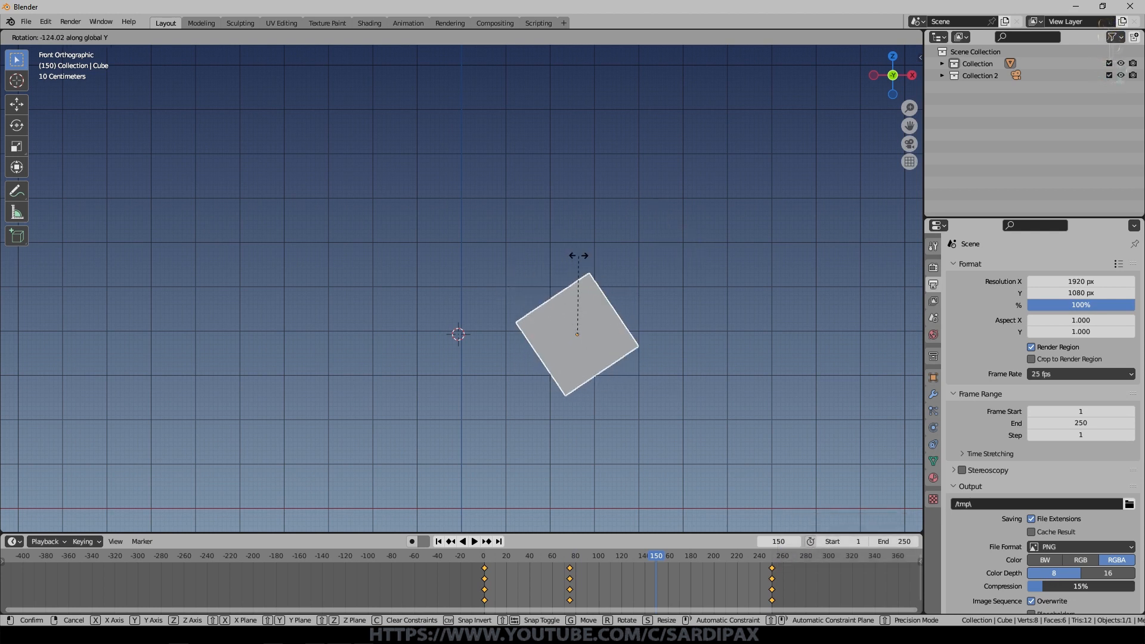
{"action": "left_click", "coordinate": [550, 257]}
{"action": "key", "text": "i"}
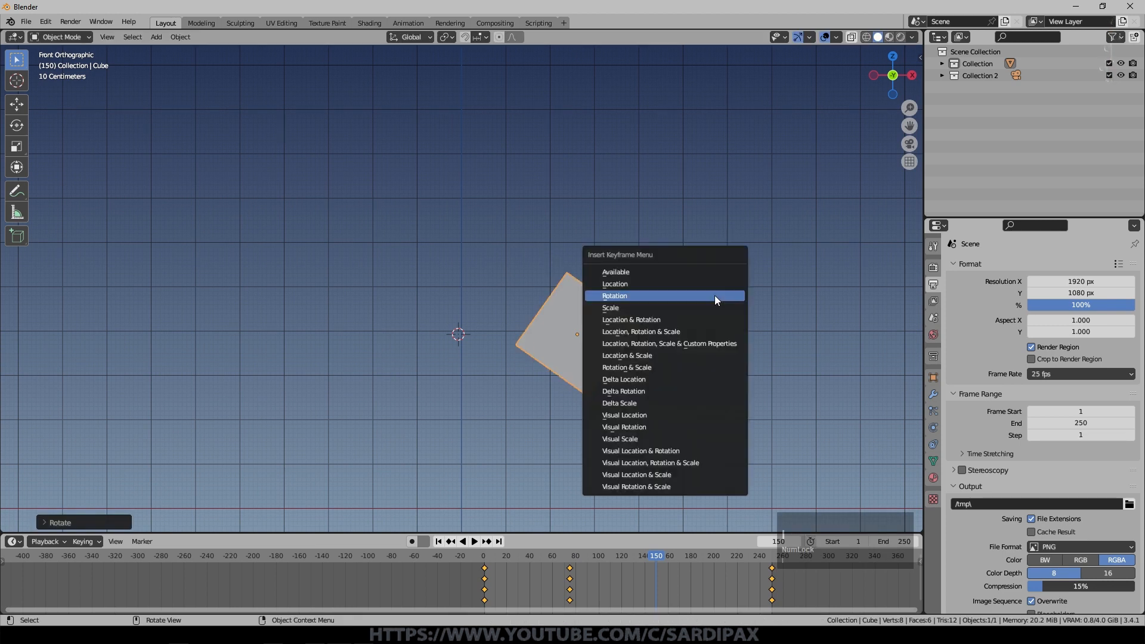
{"action": "left_click", "coordinate": [715, 296]}
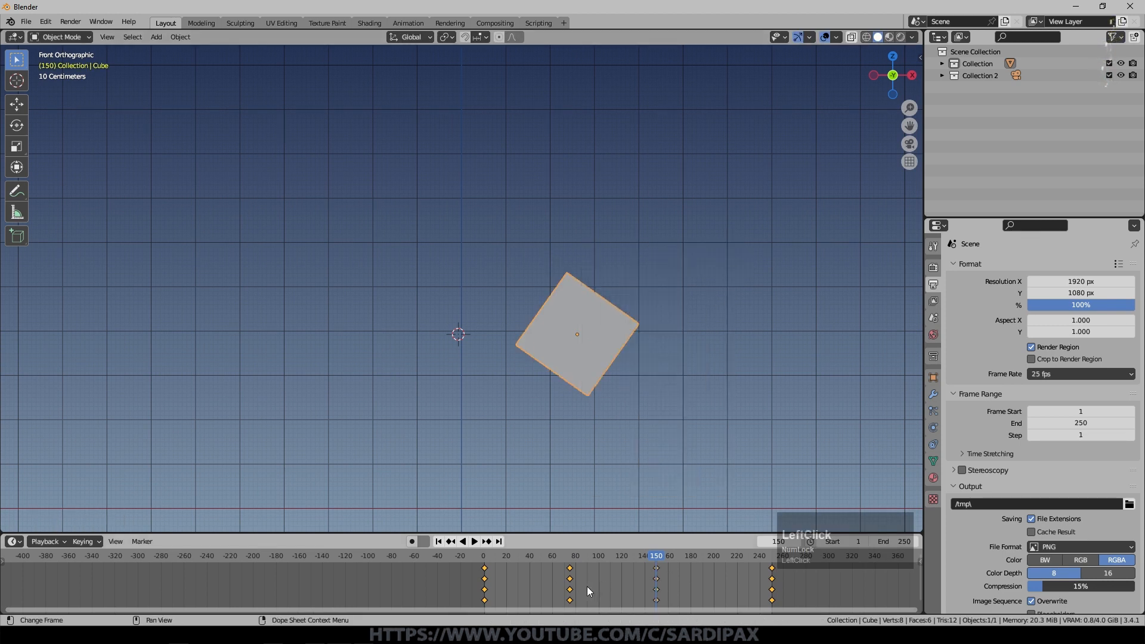
Step: Play the animation from frame 1 to review the cube's rotation between its keyframes
{"action": "left_click", "coordinate": [439, 541]}
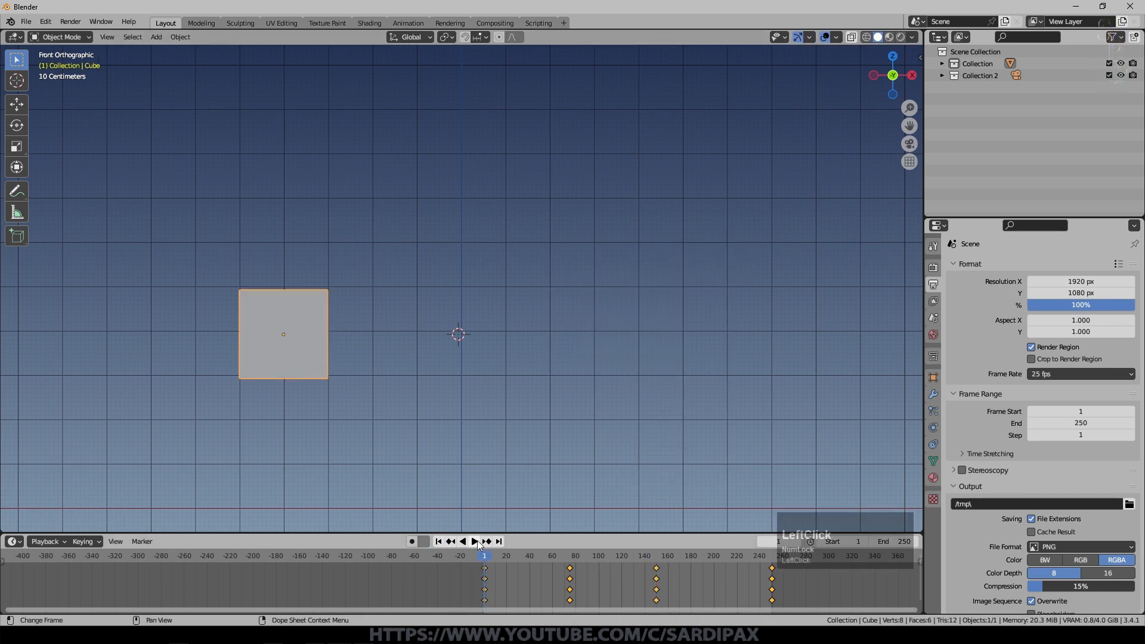
{"action": "left_click", "coordinate": [475, 541]}
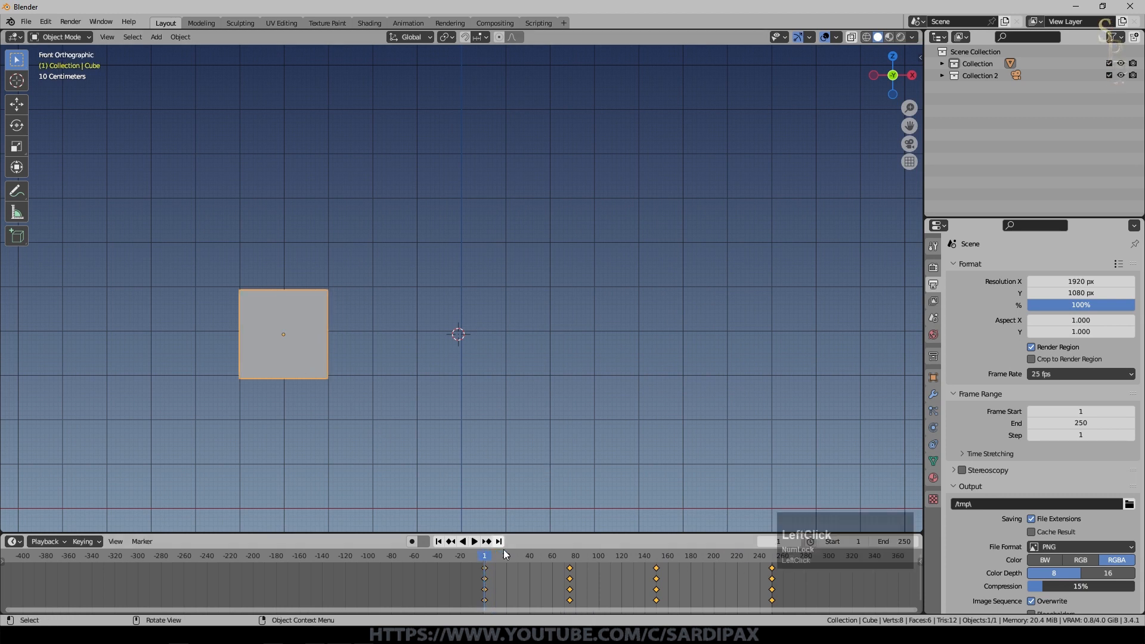
Step: Go to about frame 41 and insert a Scale keyframe for the cube at its original size
{"action": "left_click_drag", "start_coordinate": [490, 553], "coordinate": [526, 552]}
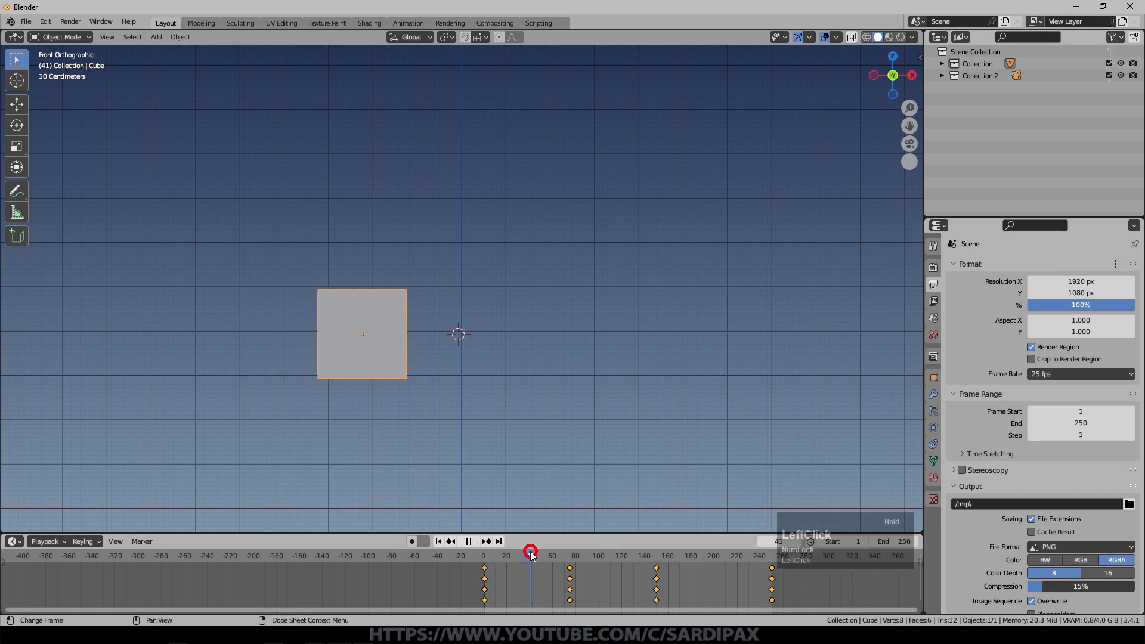
{"action": "key", "text": "i"}
{"action": "left_click", "coordinate": [384, 347]}
{"action": "key", "text": "space"}
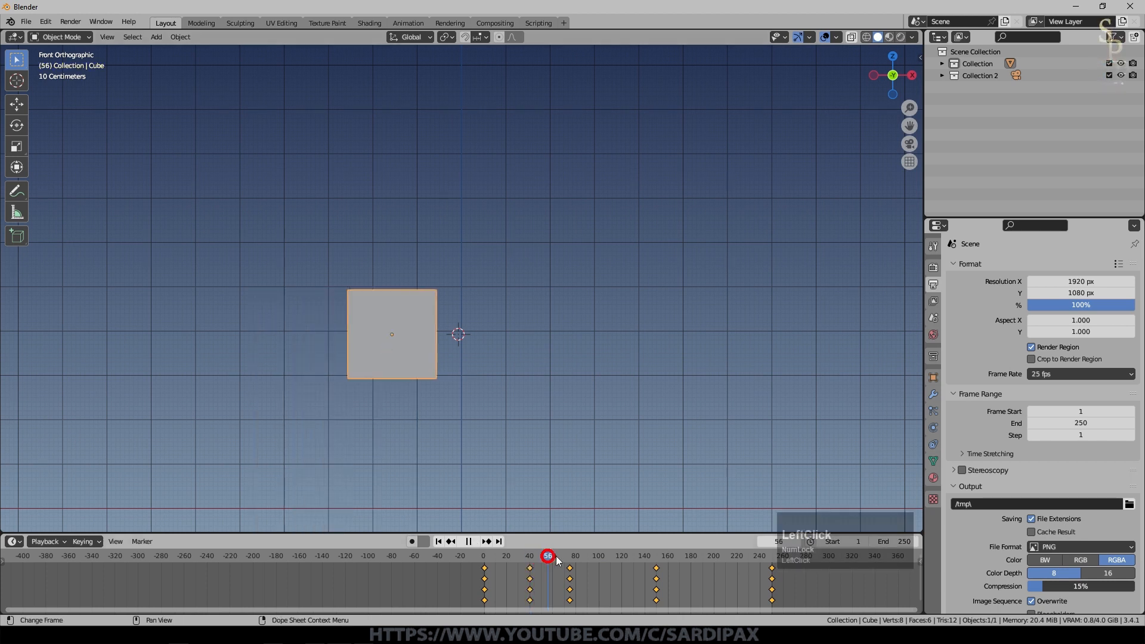
Step: Go to frame 114, scale the cube up to about twice its size, and insert a Scale keyframe
{"action": "left_click_drag", "start_coordinate": [618, 557], "coordinate": [618, 559]}
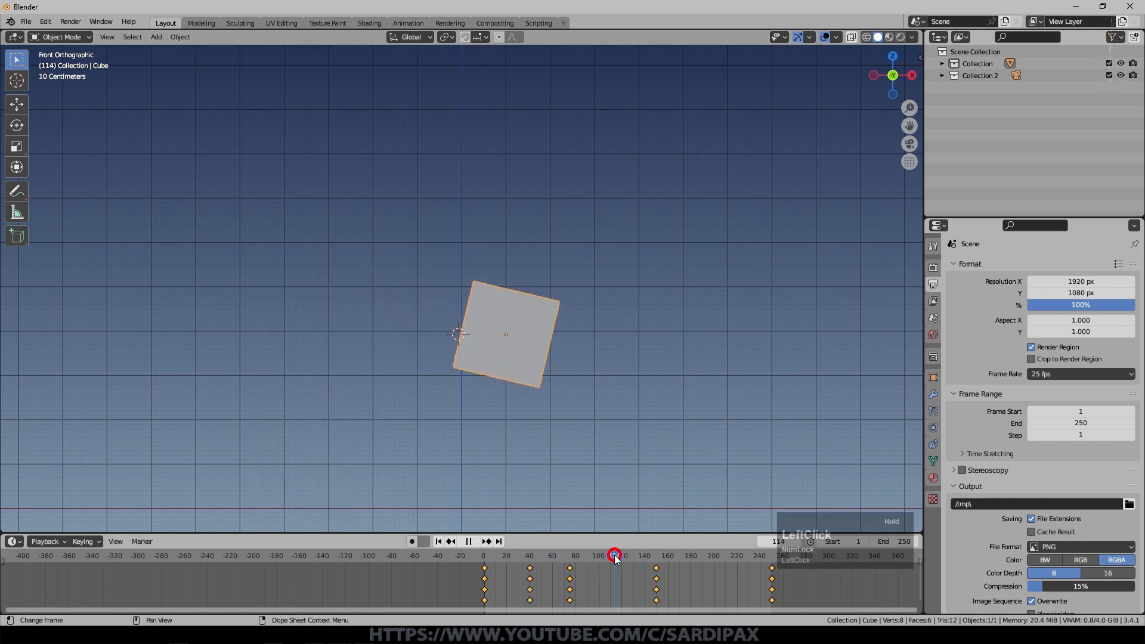
{"action": "key", "text": "s"}
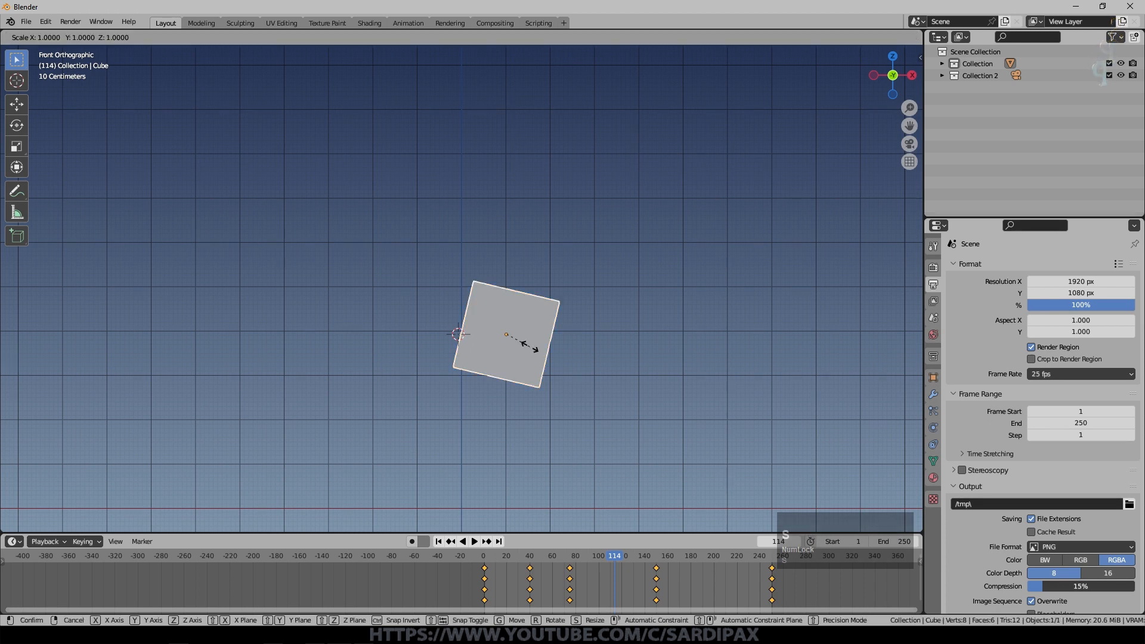
{"action": "left_click", "coordinate": [531, 351]}
{"action": "key", "text": "i"}
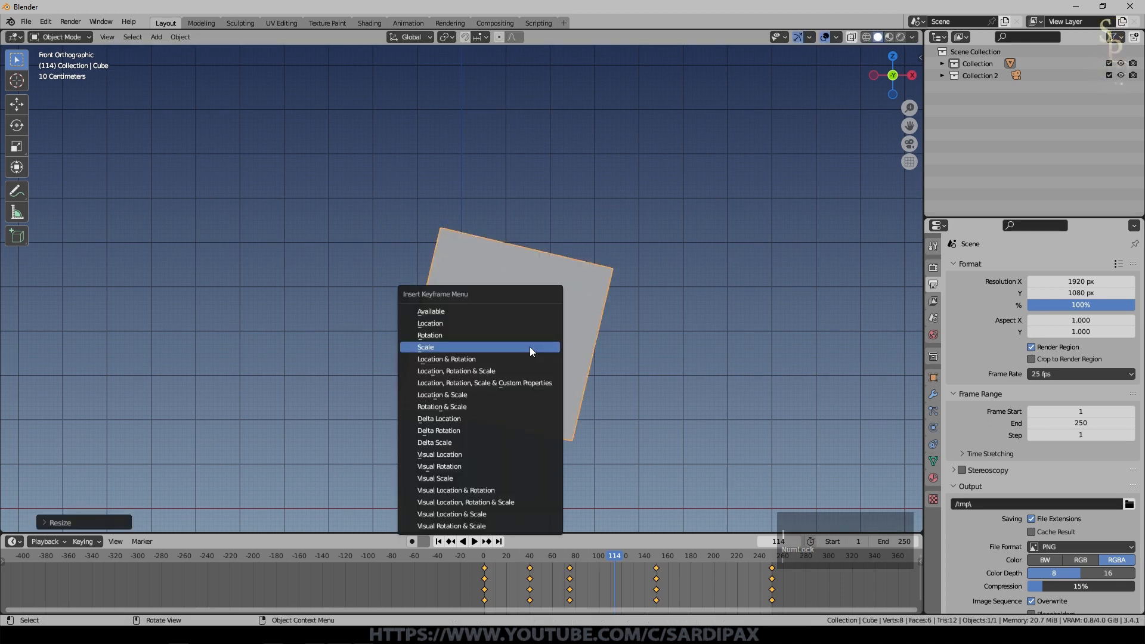
{"action": "left_click", "coordinate": [531, 351]}
Step: Go to frame 202, scale the cube by a factor of 0.5, and insert a Scale keyframe
{"action": "left_click_drag", "start_coordinate": [632, 557], "coordinate": [717, 561]}
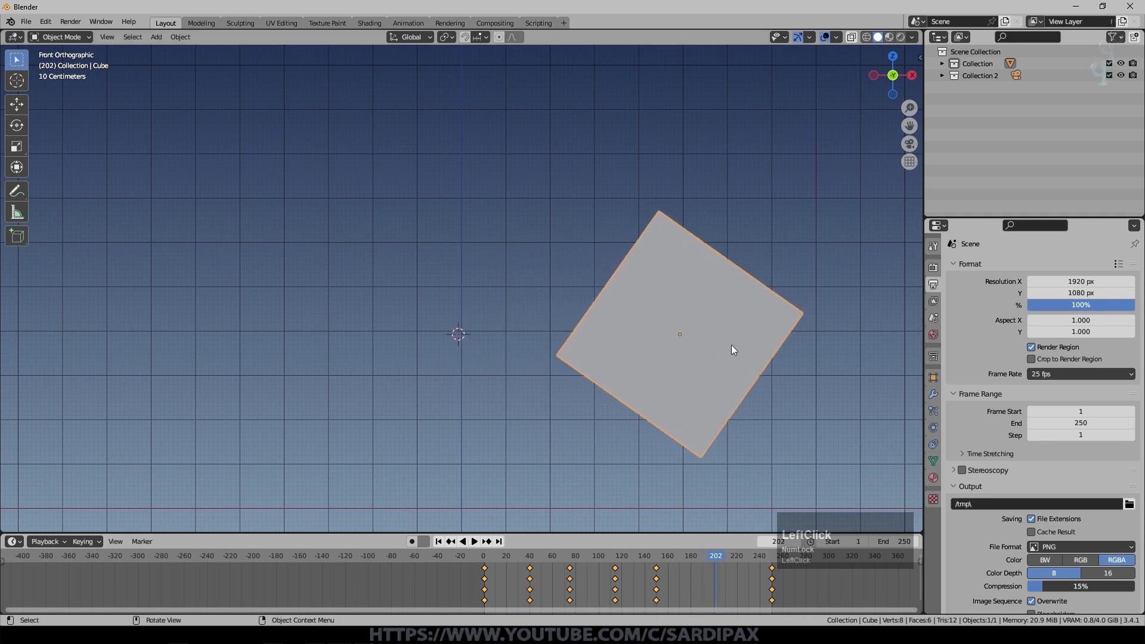
{"action": "type", "text": "s.5"}
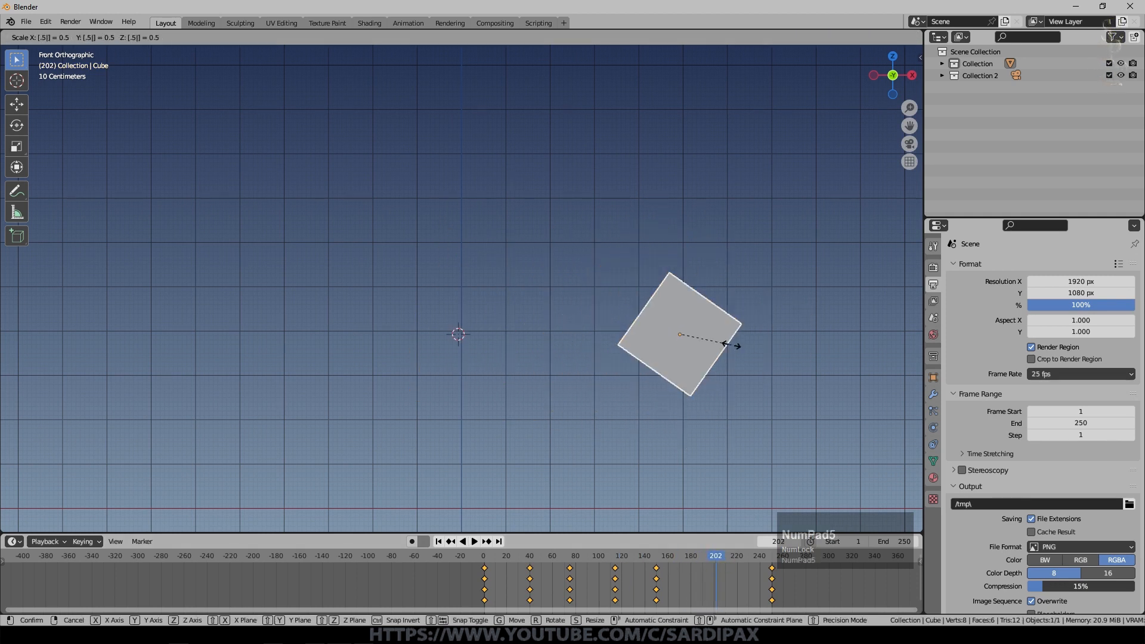
{"action": "key", "text": "Return"}
{"action": "key", "text": "i"}
{"action": "left_click", "coordinate": [731, 345]}
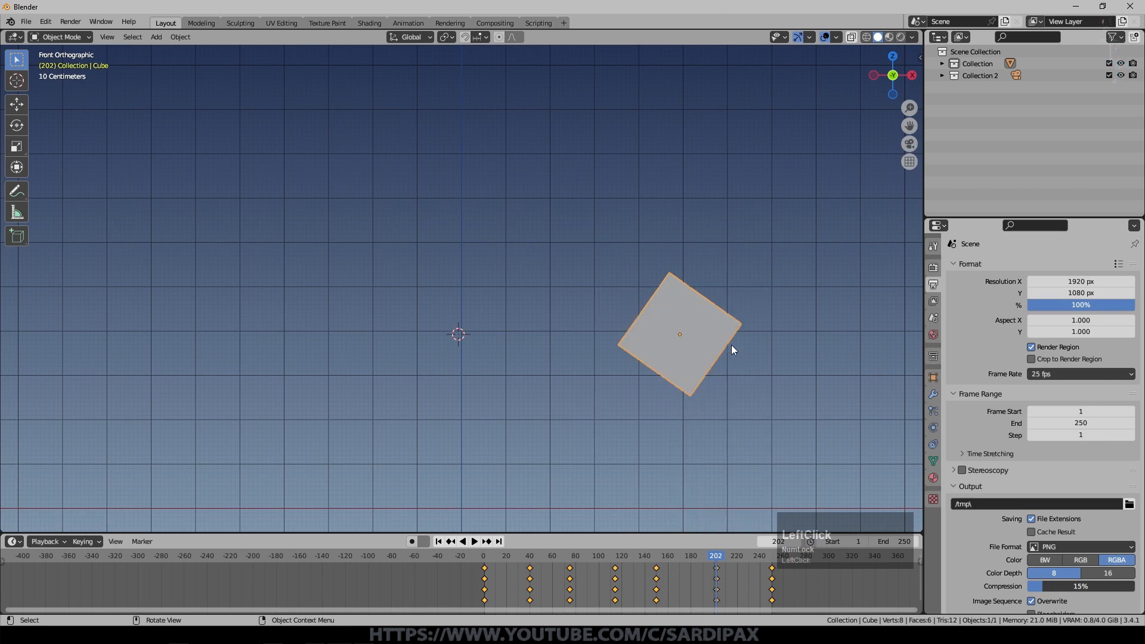
Step: Play the animation from frame 1 to review the combined movement, rotation and scaling
{"action": "left_click", "coordinate": [439, 542]}
{"action": "left_click", "coordinate": [474, 542]}
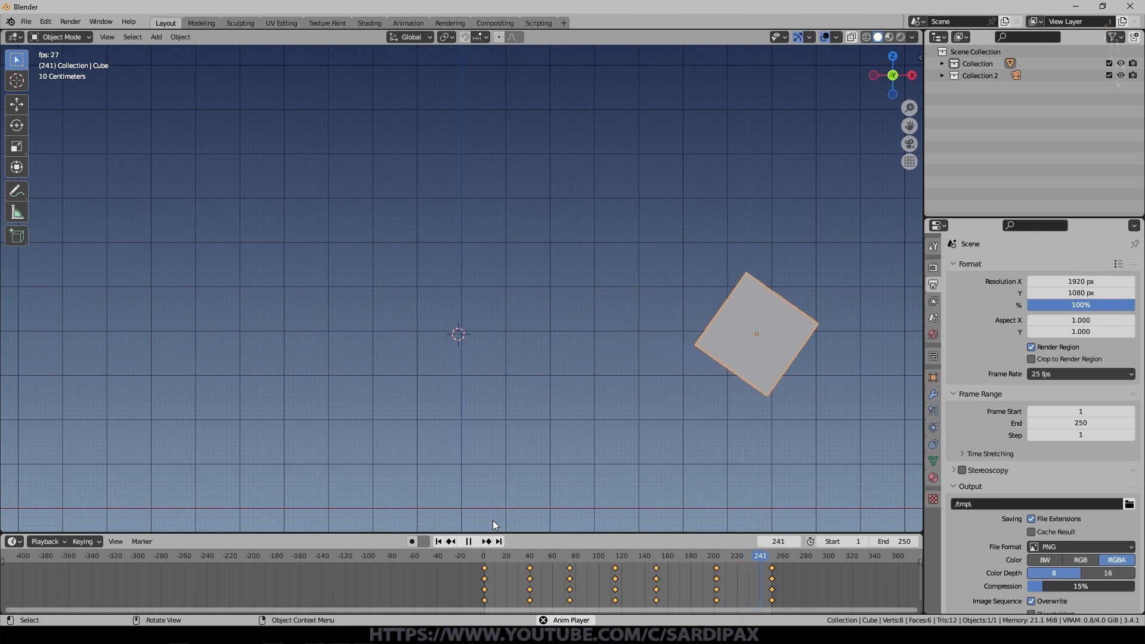
{"action": "key", "text": "space"}
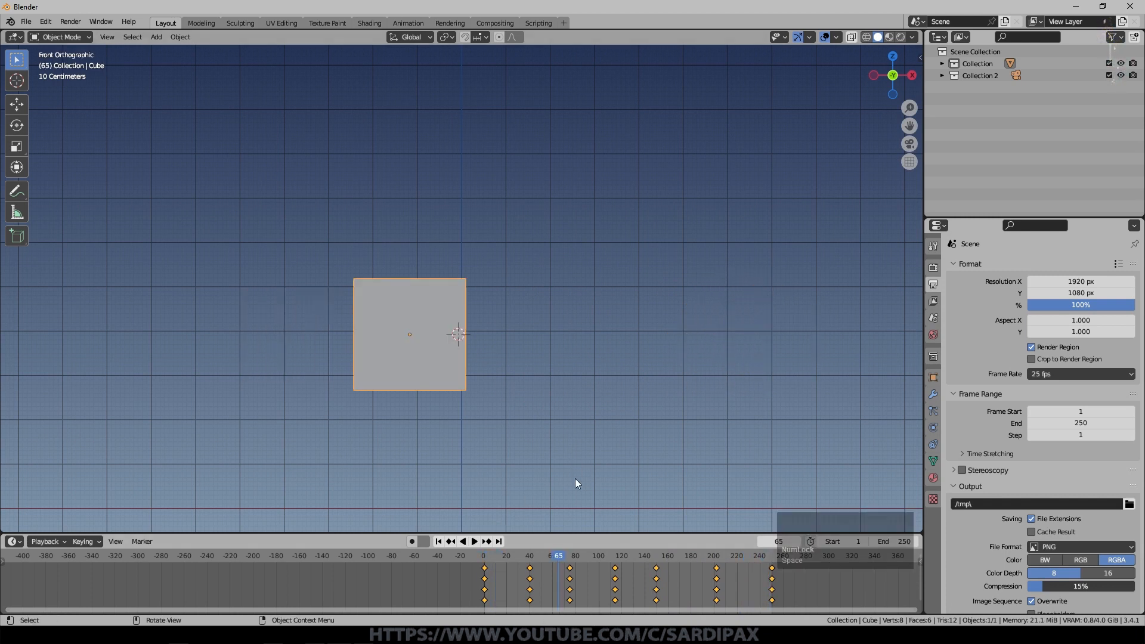
Step: At frame 114, move the cube upward and insert a Location & Rotation keyframe, playing the animation from frame 1 to check it
{"action": "left_click", "coordinate": [616, 554]}
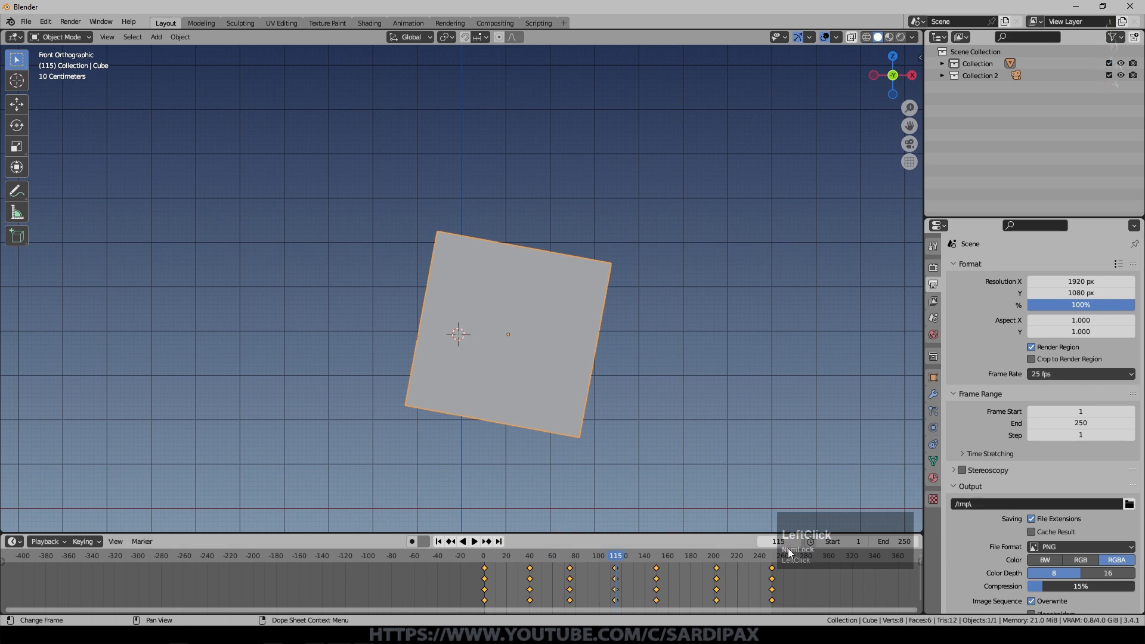
{"action": "left_click", "coordinate": [452, 542]}
{"action": "left_click", "coordinate": [487, 542]}
{"action": "left_click", "coordinate": [452, 542]}
{"action": "key", "text": "g"}
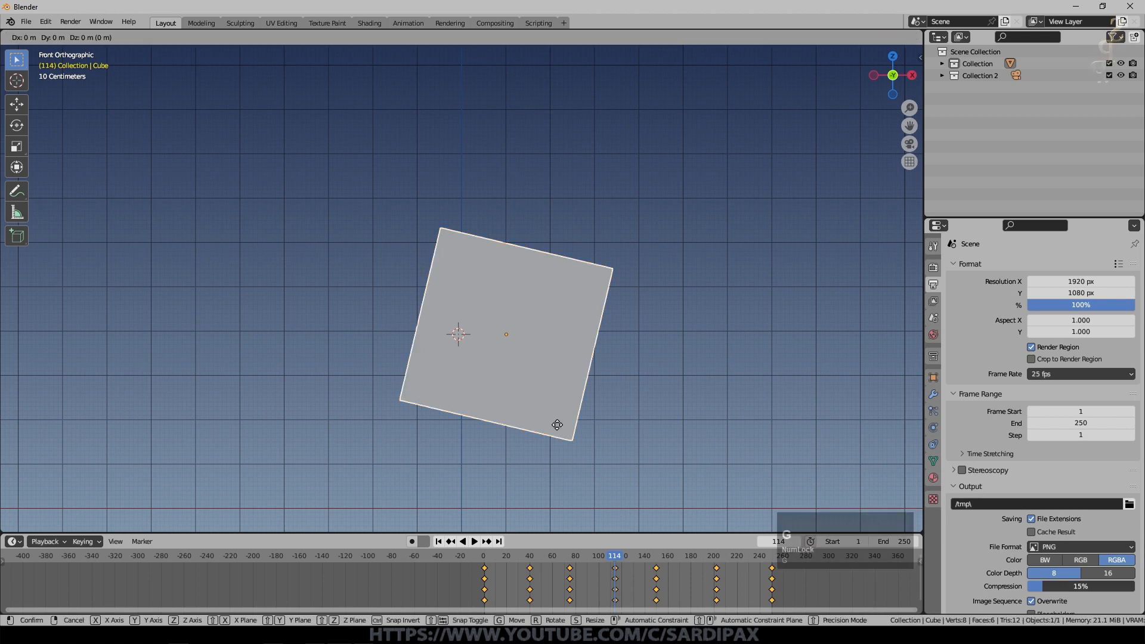
{"action": "left_click", "coordinate": [577, 241]}
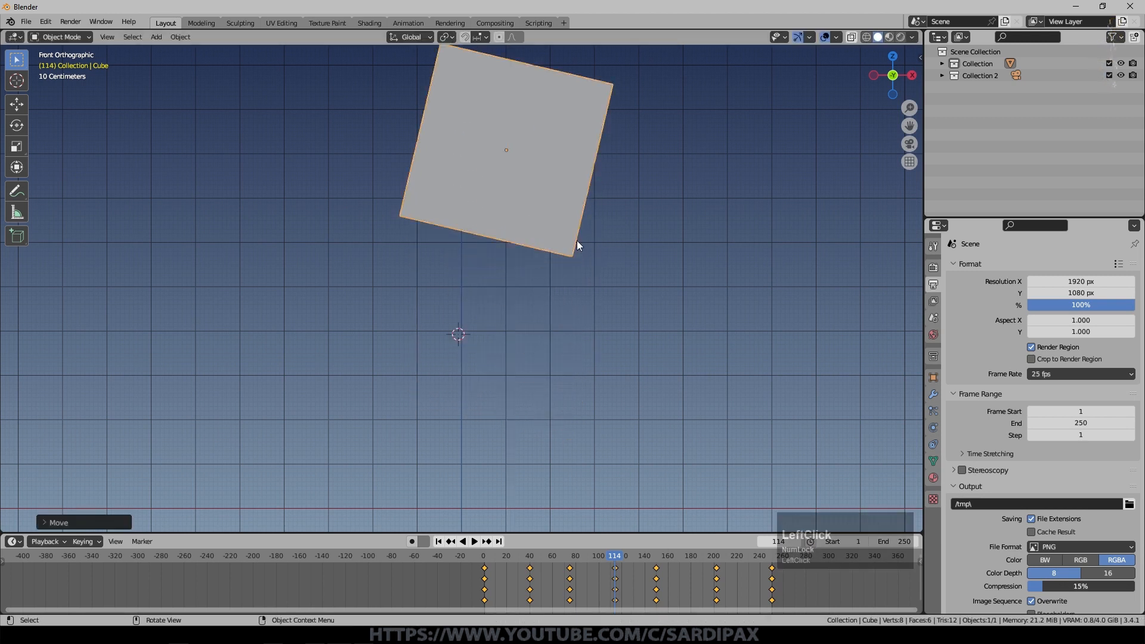
{"action": "key", "text": "i"}
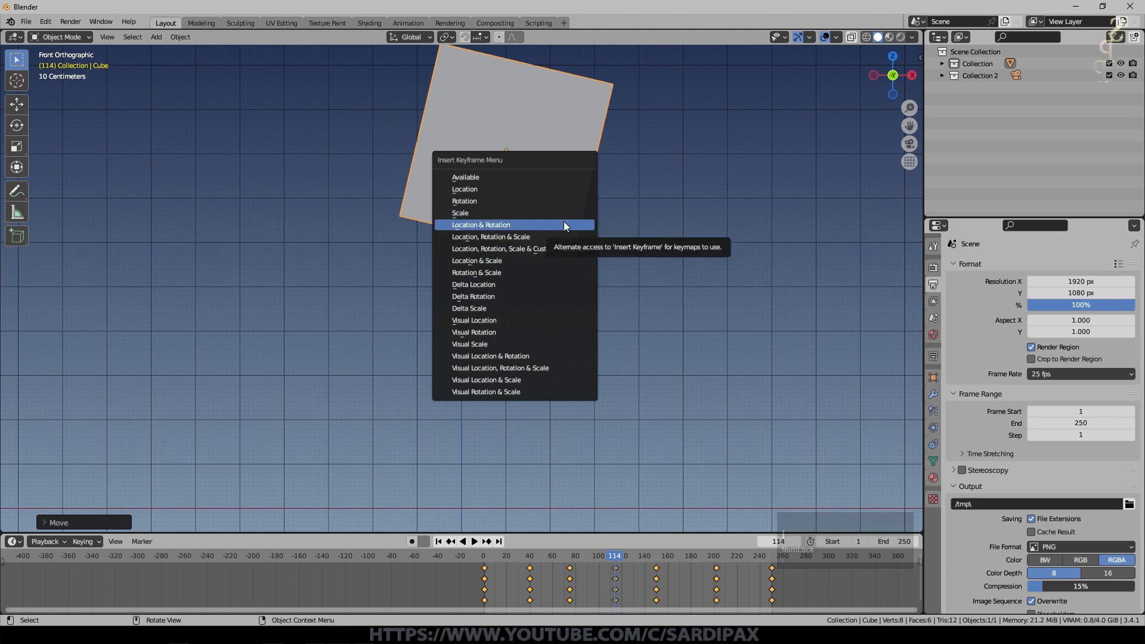
{"action": "left_click", "coordinate": [565, 225]}
{"action": "left_click", "coordinate": [440, 542]}
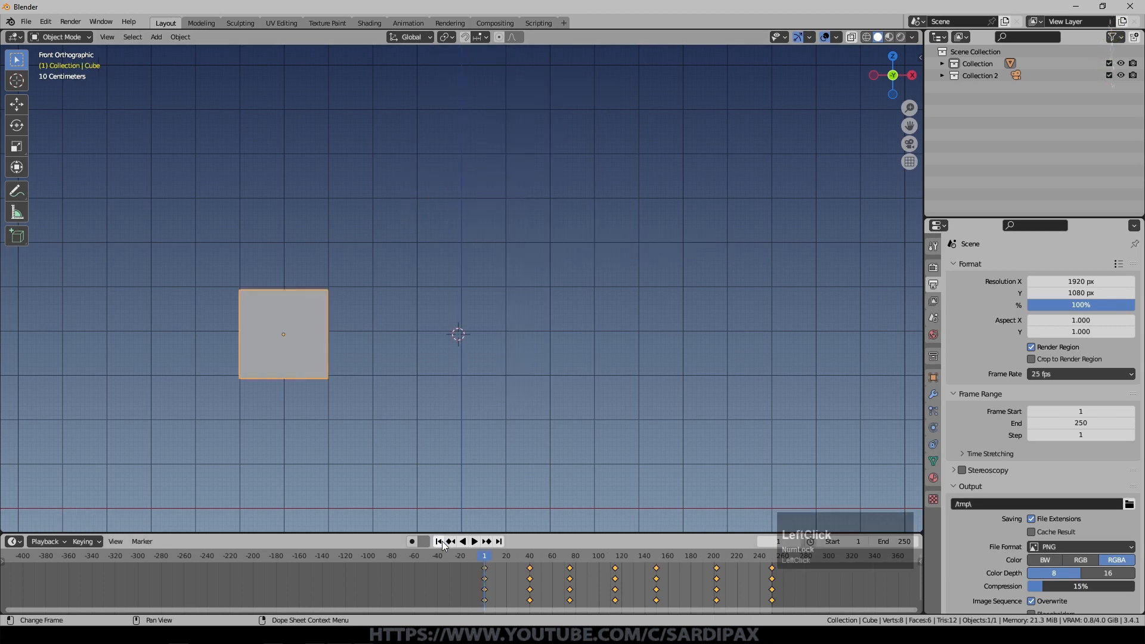
{"action": "left_click", "coordinate": [477, 542]}
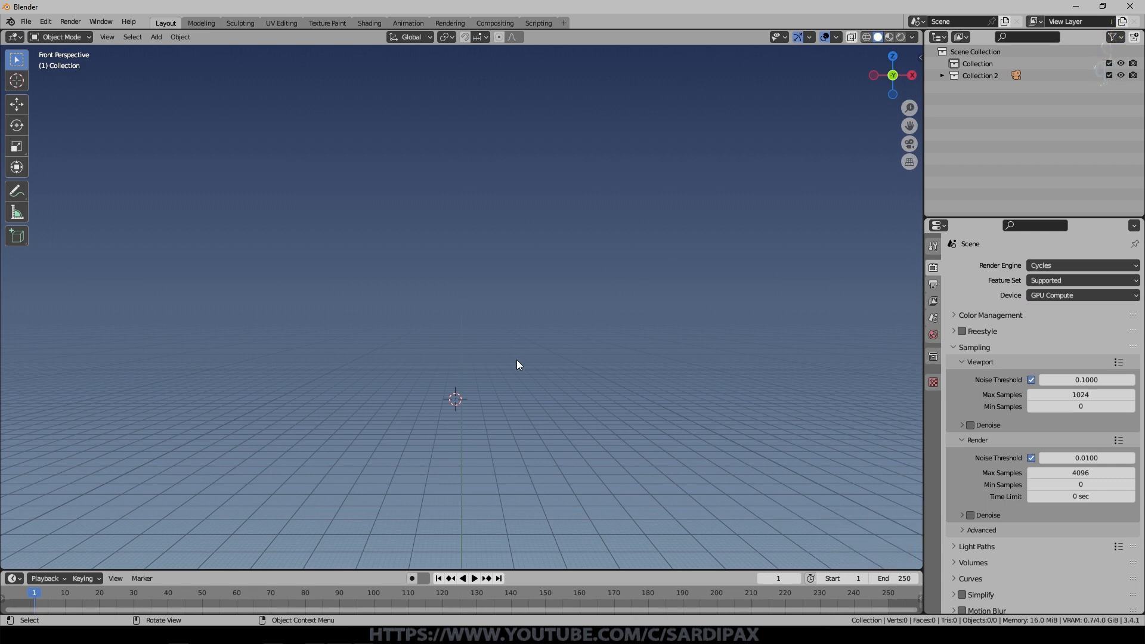
Step: Add an ico sphere to the empty scene
{"action": "key", "text": "shift+a"}
{"action": "mouse_move", "coordinate": [529, 341]}
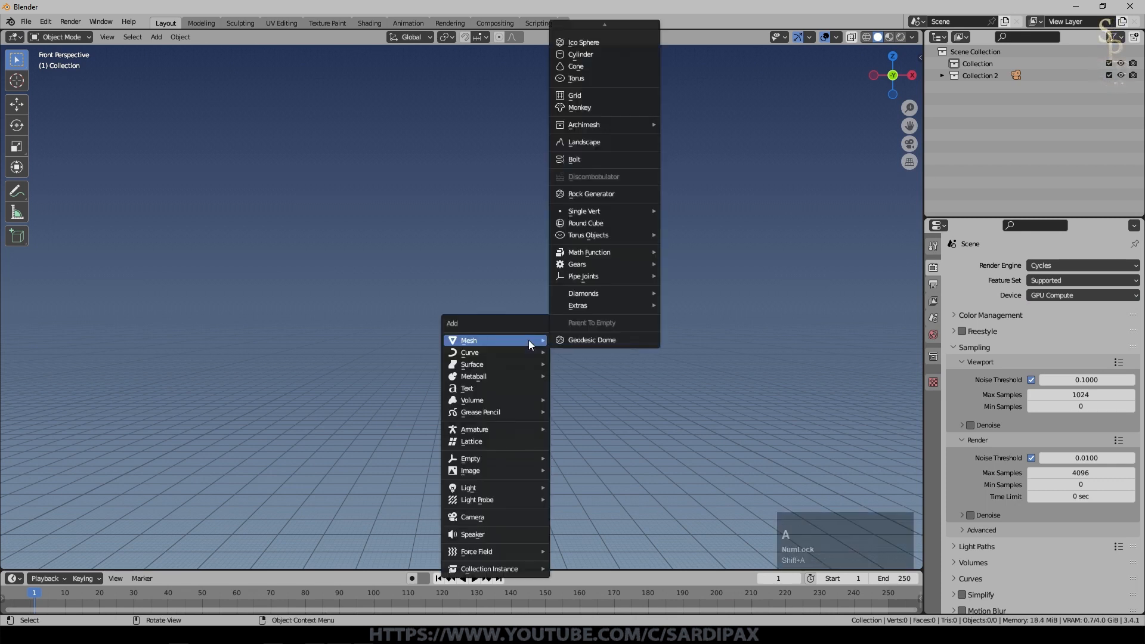
{"action": "left_click", "coordinate": [596, 45]}
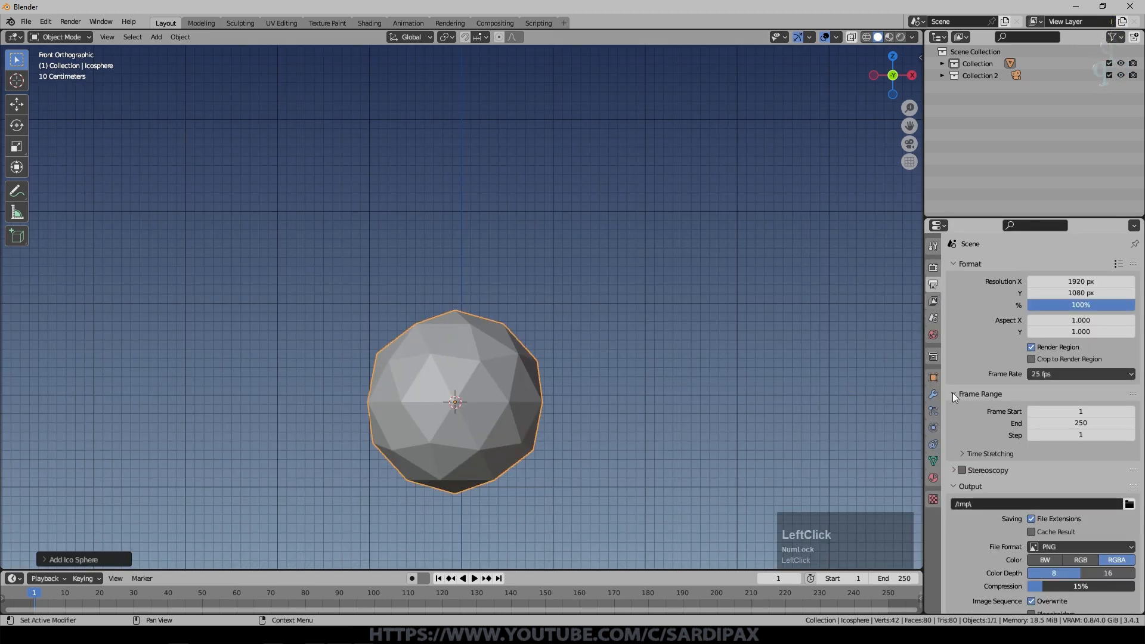
Step: Go to frame 50 and add a basis shape key plus a second shape key to the ico sphere
{"action": "left_click", "coordinate": [934, 462]}
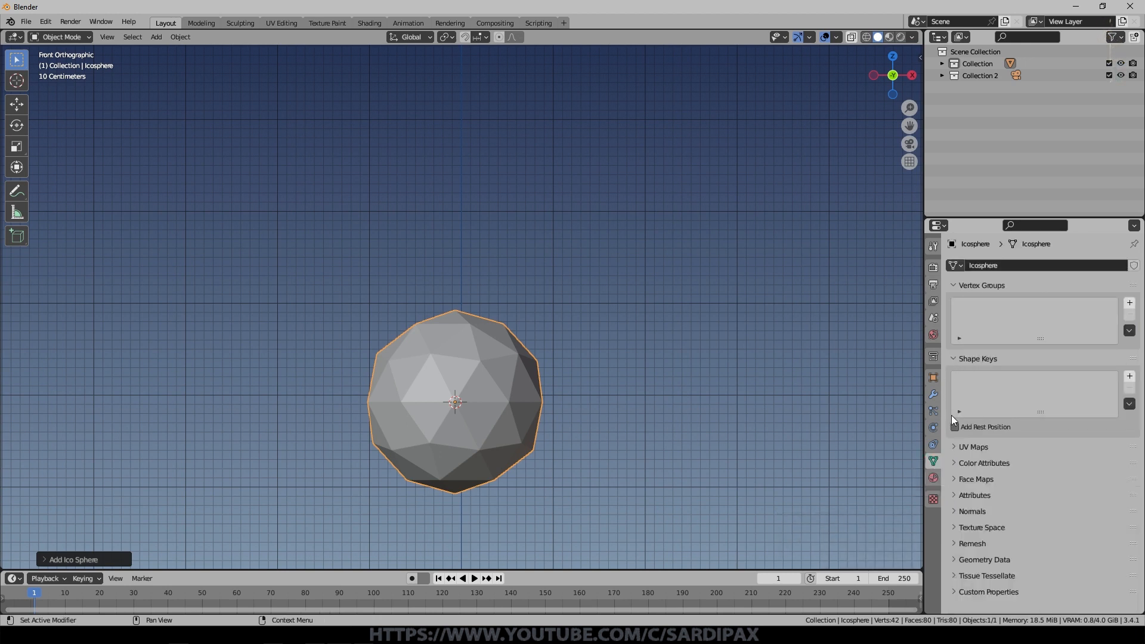
{"action": "left_click_drag", "start_coordinate": [60, 591], "coordinate": [203, 589]}
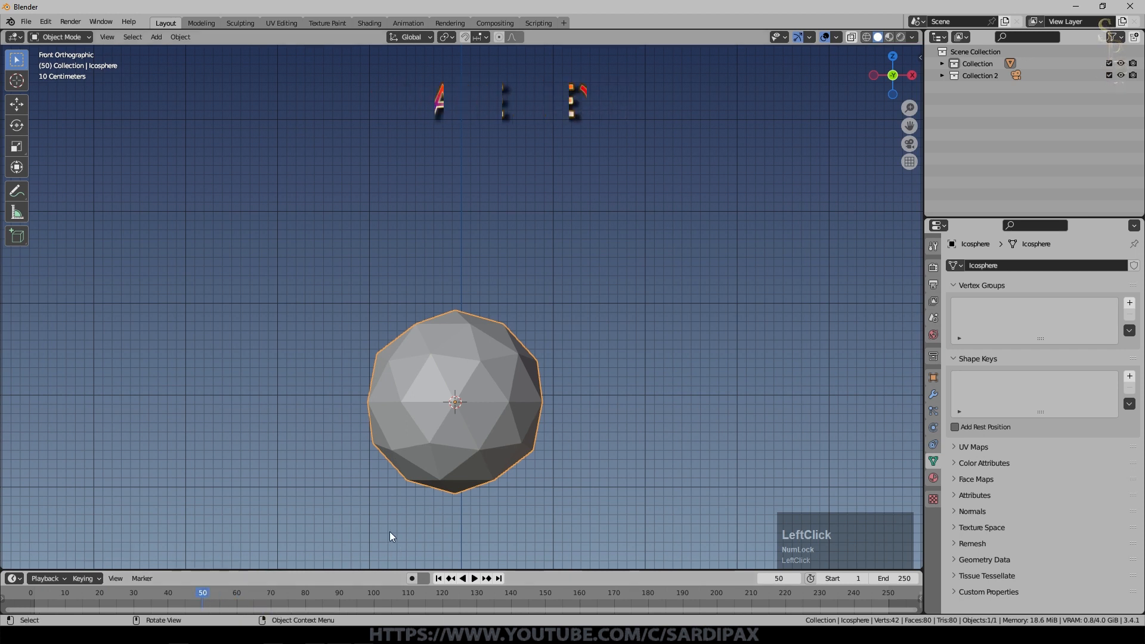
{"action": "left_click", "coordinate": [1130, 377]}
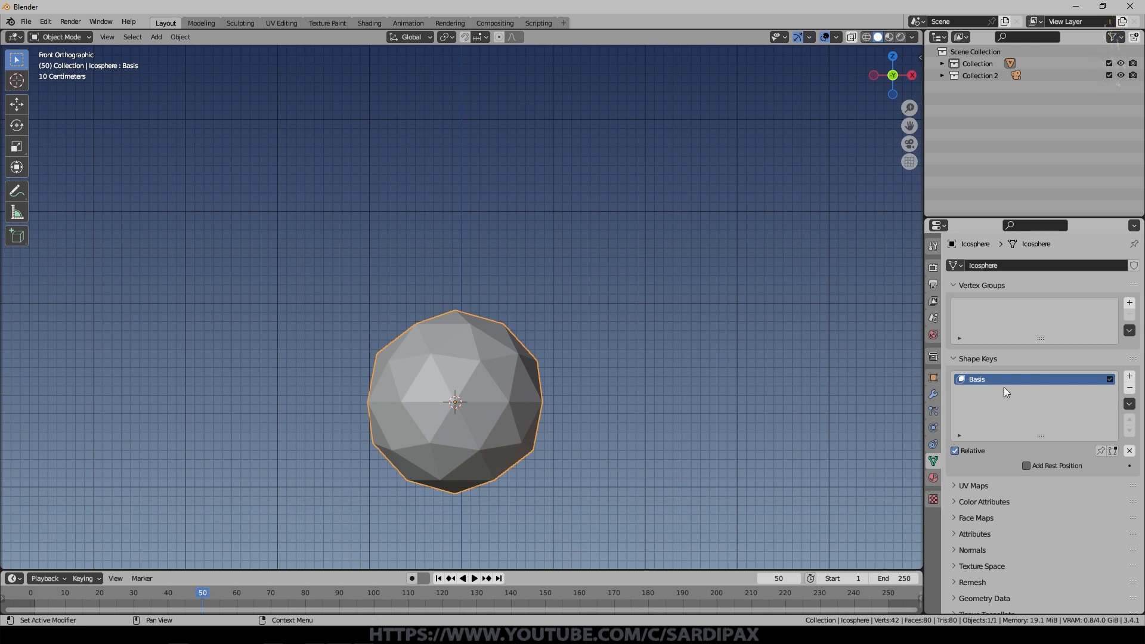
{"action": "left_click", "coordinate": [1129, 379]}
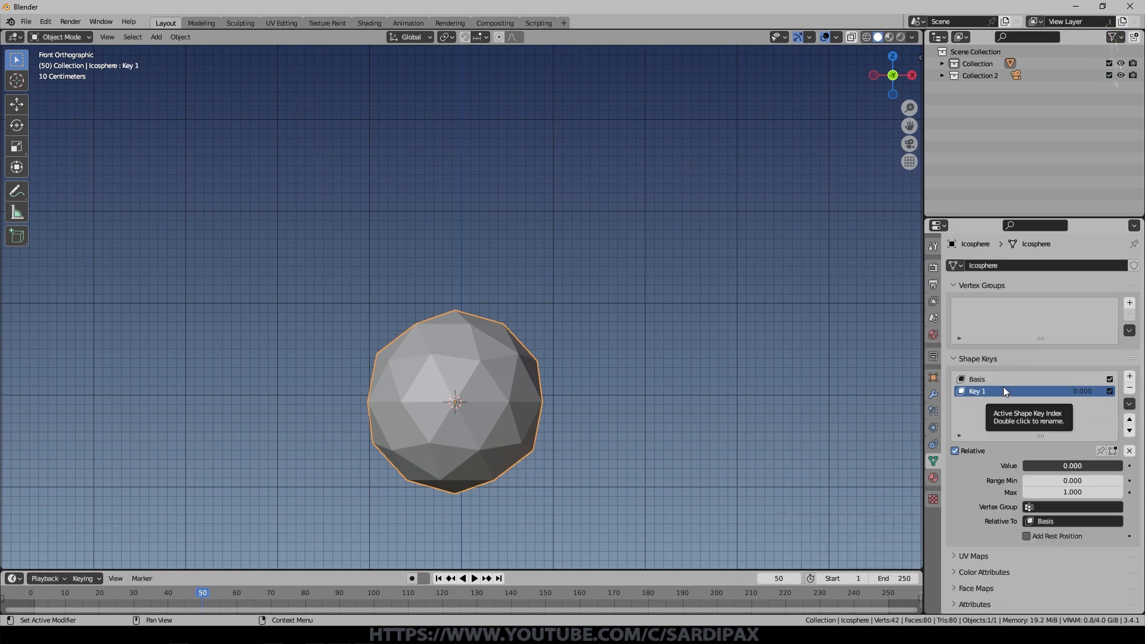
Step: Editing Key 1, select five scattered faces of the ico sphere, scale them outward, and return to Object Mode
{"action": "key", "text": "Tab"}
{"action": "left_click", "coordinate": [125, 37]}
{"action": "left_click", "coordinate": [387, 346]}
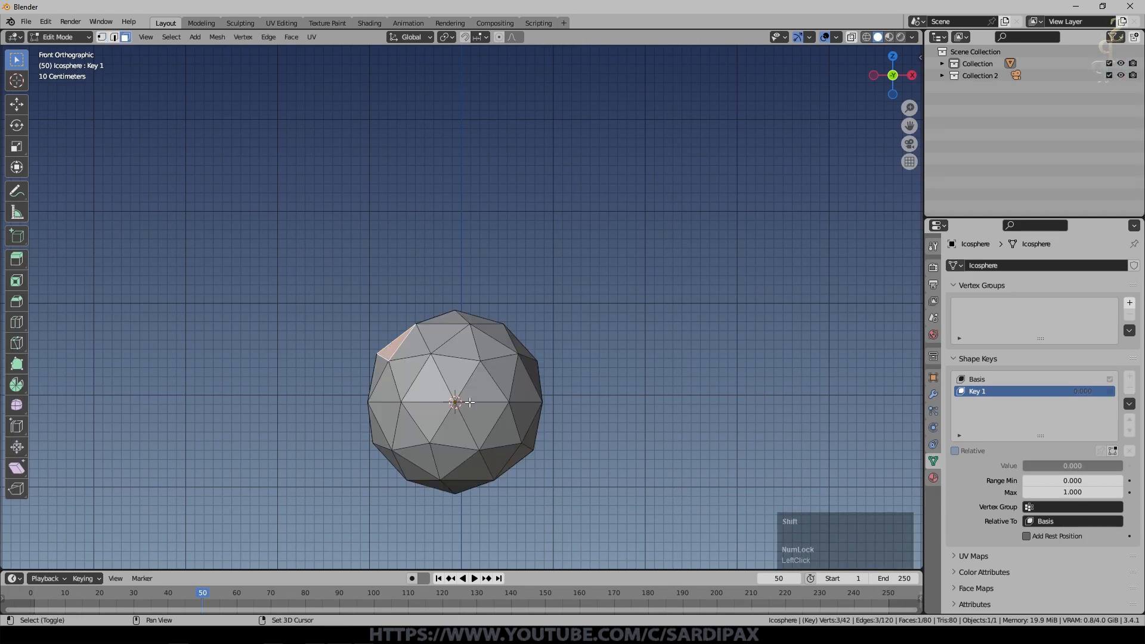
{"action": "middle_click_drag", "start_coordinate": [494, 420], "coordinate": [475, 399]}
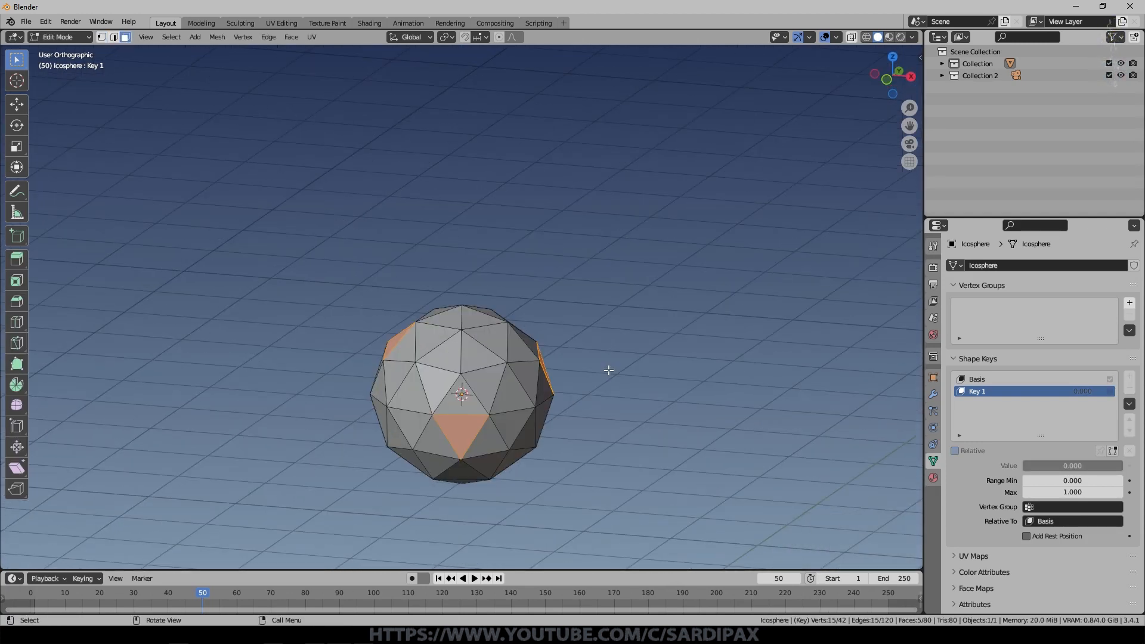
{"action": "key", "text": "s"}
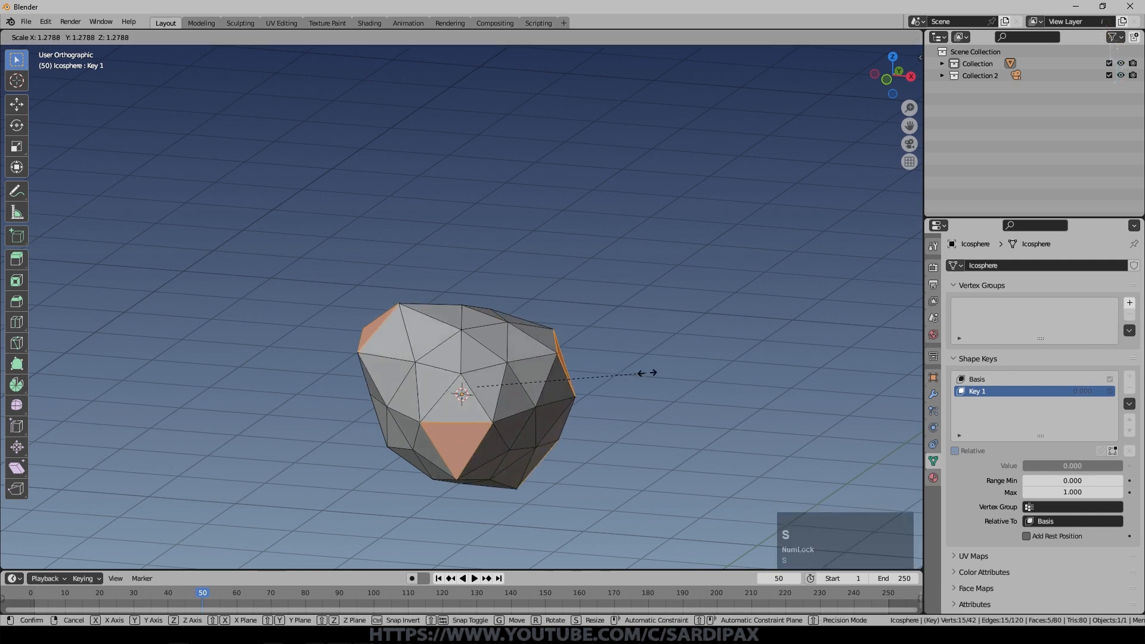
{"action": "left_click", "coordinate": [720, 366]}
{"action": "middle_click_drag", "start_coordinate": [736, 366], "coordinate": [664, 378]}
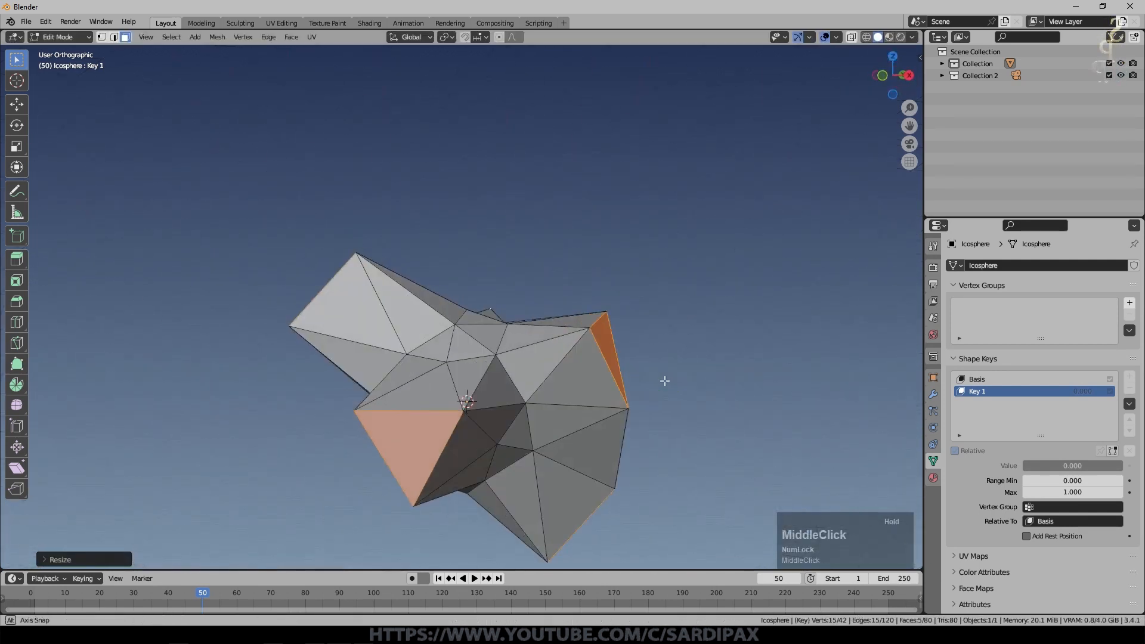
{"action": "scroll", "coordinate": [687, 359], "scroll_direction": "up", "scroll_amount": 2}
{"action": "scroll", "coordinate": [592, 400], "scroll_direction": "down", "scroll_amount": 2}
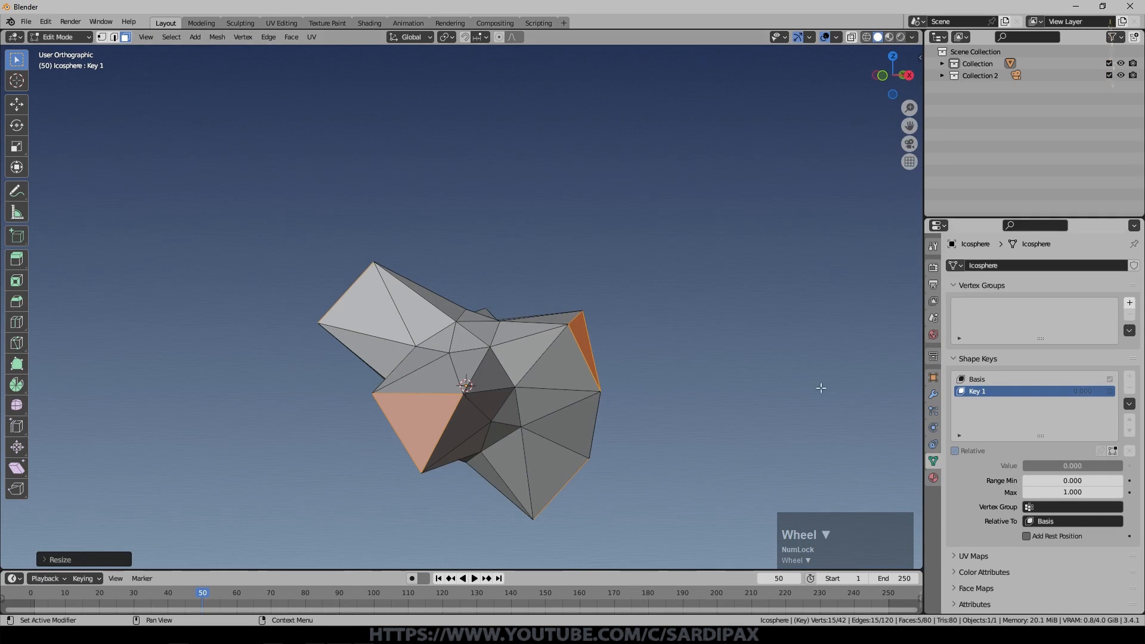
{"action": "key", "text": "Tab"}
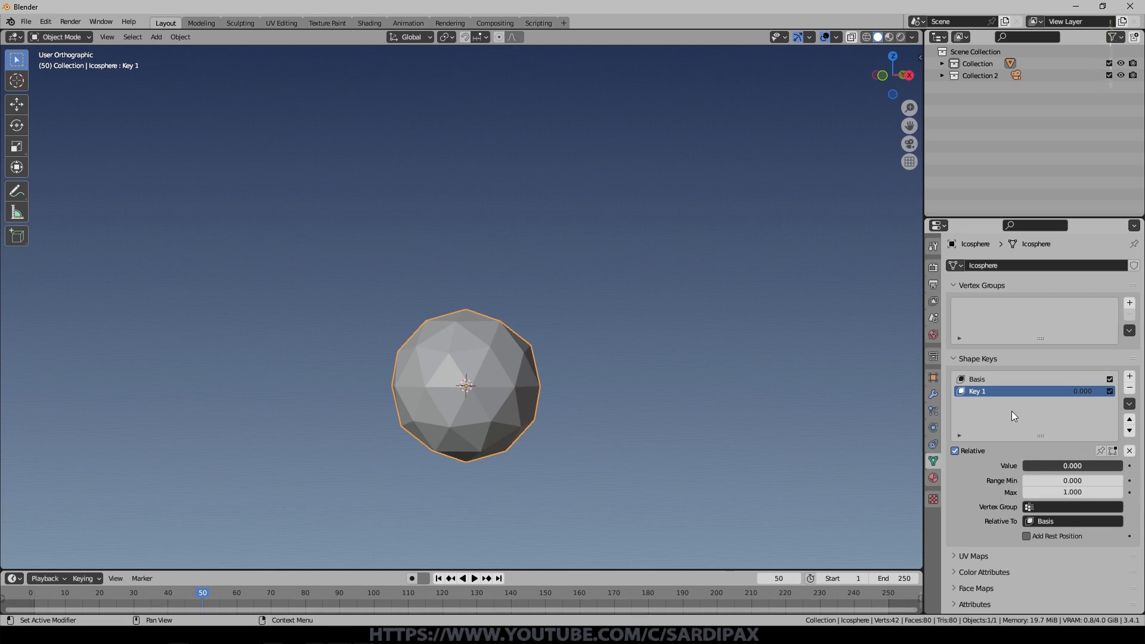
Step: Set Key 1's range minimum to -1 and sweep its value across the range to preview the deformation
{"action": "mouse_move", "coordinate": [1039, 465]}
{"action": "left_mouse_down"}
{"action": "mouse_move", "coordinate": [1141, 456]}
{"action": "mouse_move", "coordinate": [1043, 463]}
{"action": "left_mouse_up"}
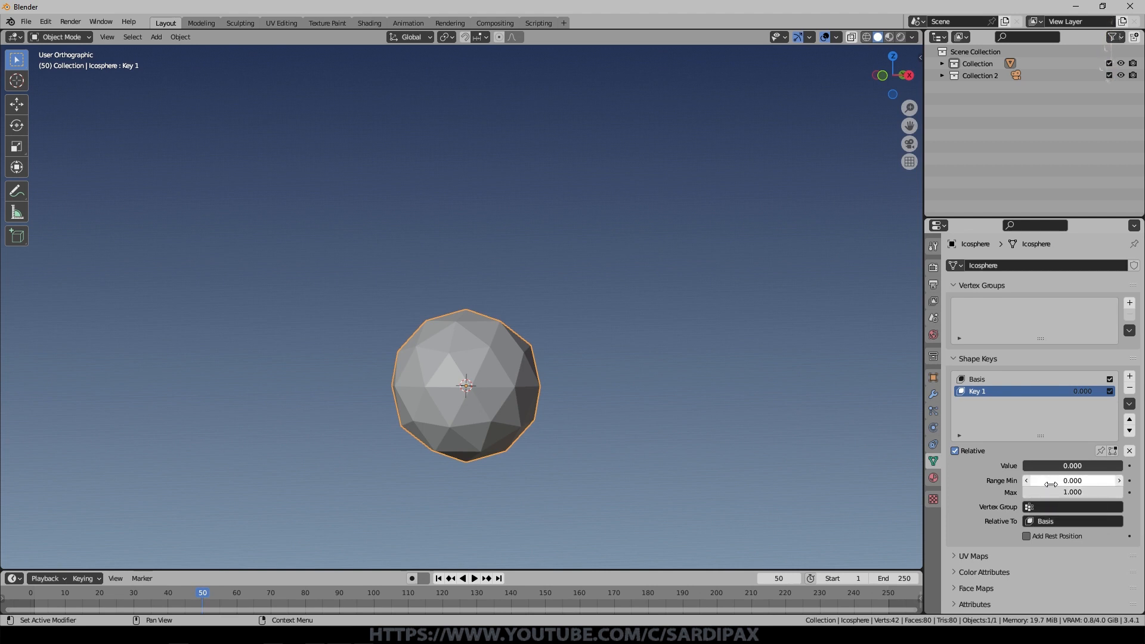
{"action": "left_click", "coordinate": [1051, 483]}
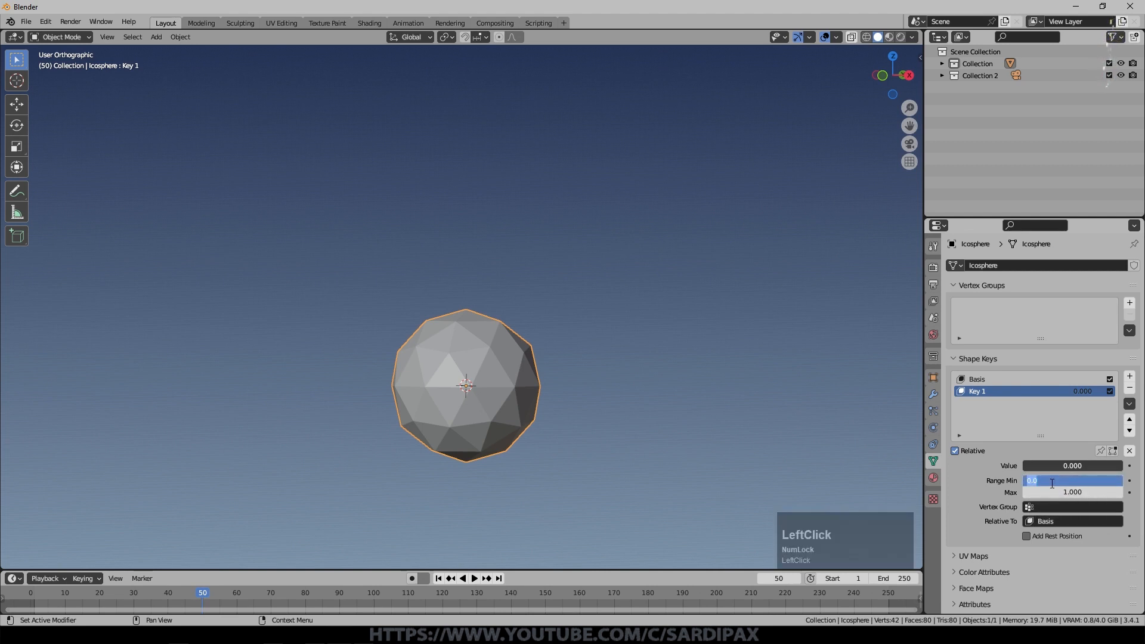
{"action": "key", "text": "KP_Enter"}
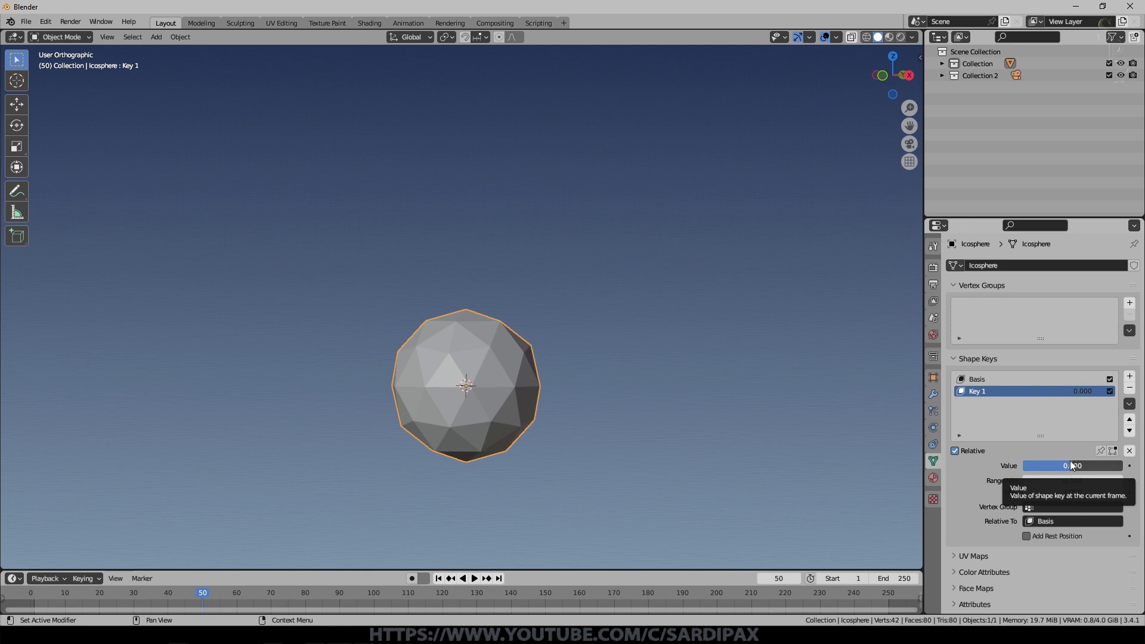
{"action": "left_click_drag", "start_coordinate": [1071, 464], "coordinate": [1121, 462]}
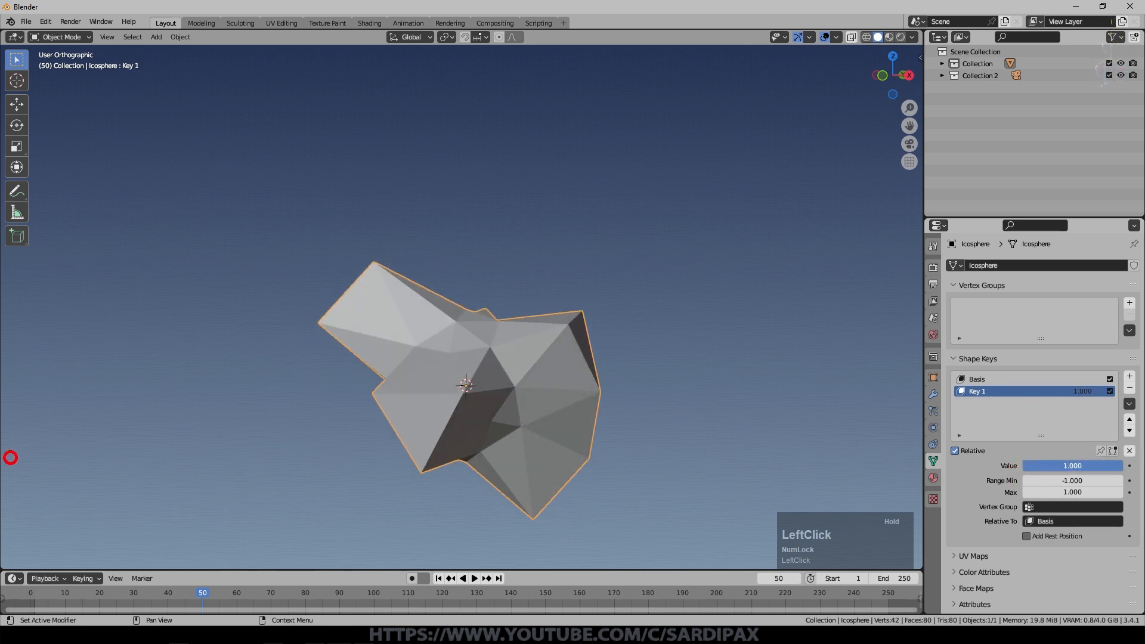
{"action": "left_click_drag", "start_coordinate": [11, 458], "coordinate": [1072, 482]}
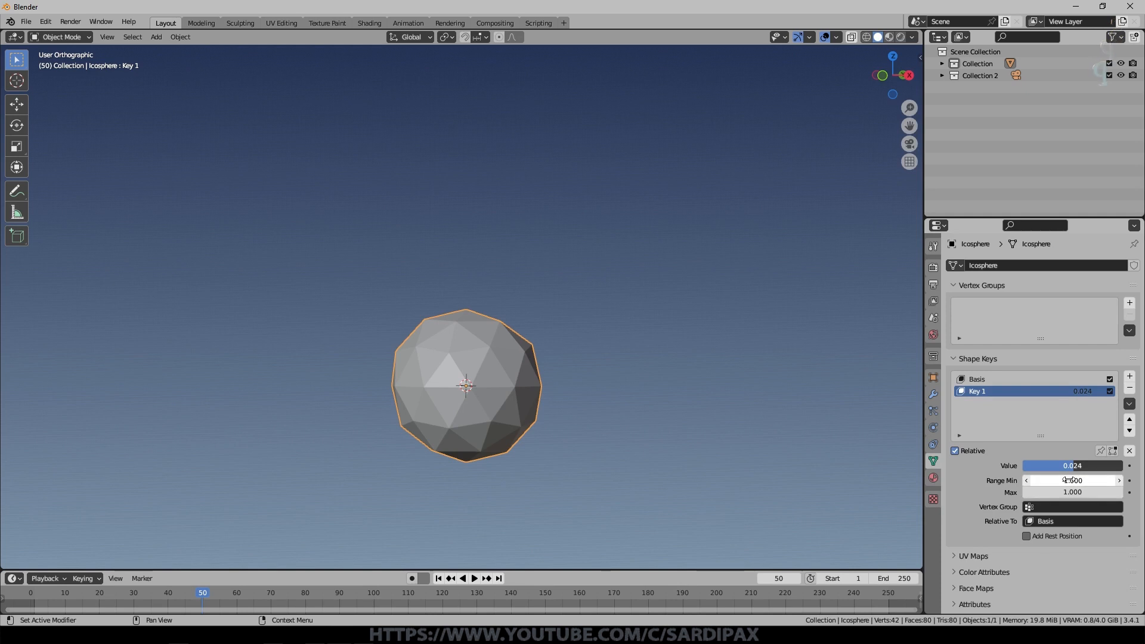
Step: Raise Key 1's range maximum to 9.7 and its value to 9.7 to try an extreme deformation
{"action": "left_click", "coordinate": [1065, 493]}
{"action": "left_click_drag", "start_coordinate": [1065, 492], "coordinate": [1127, 490]}
{"action": "left_click_drag", "start_coordinate": [1028, 467], "coordinate": [1129, 455]}
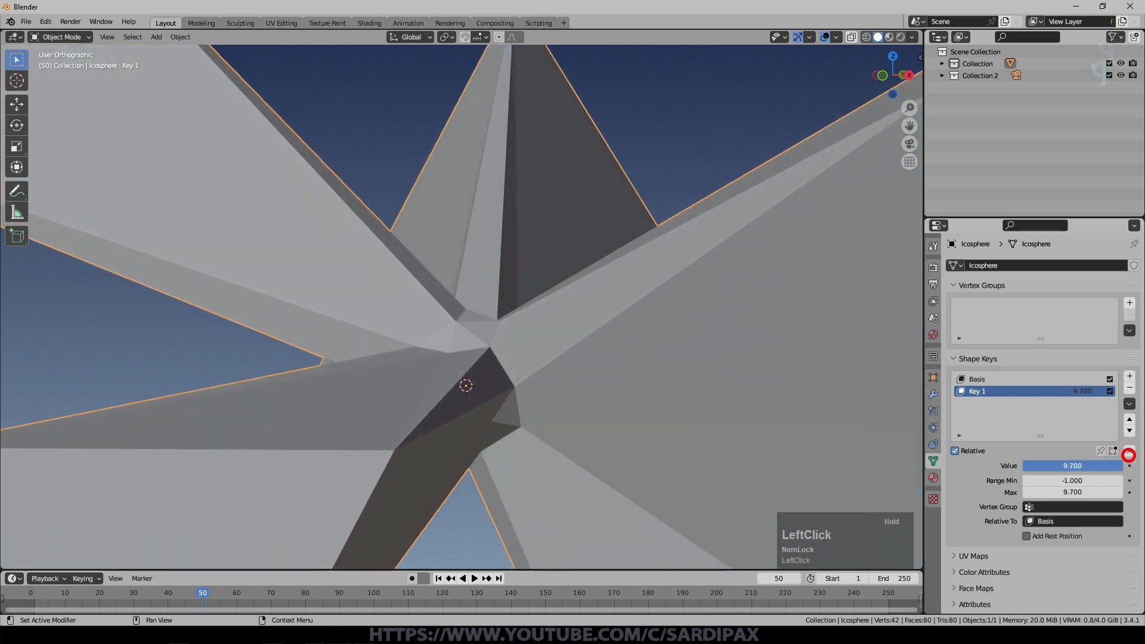
Step: Limit Key 1's range to a maximum of 0.5 and a minimum of -0.5
{"action": "left_click", "coordinate": [1073, 490]}
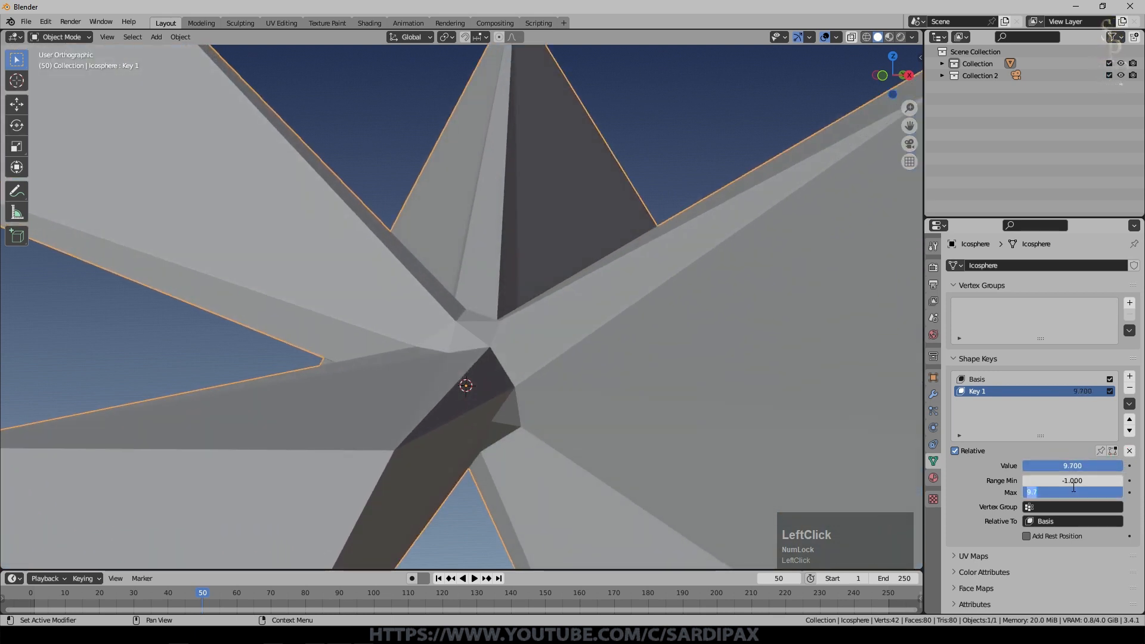
{"action": "type", "text": ".5"}
{"action": "key", "text": "KP_Enter"}
{"action": "left_click", "coordinate": [1073, 481]}
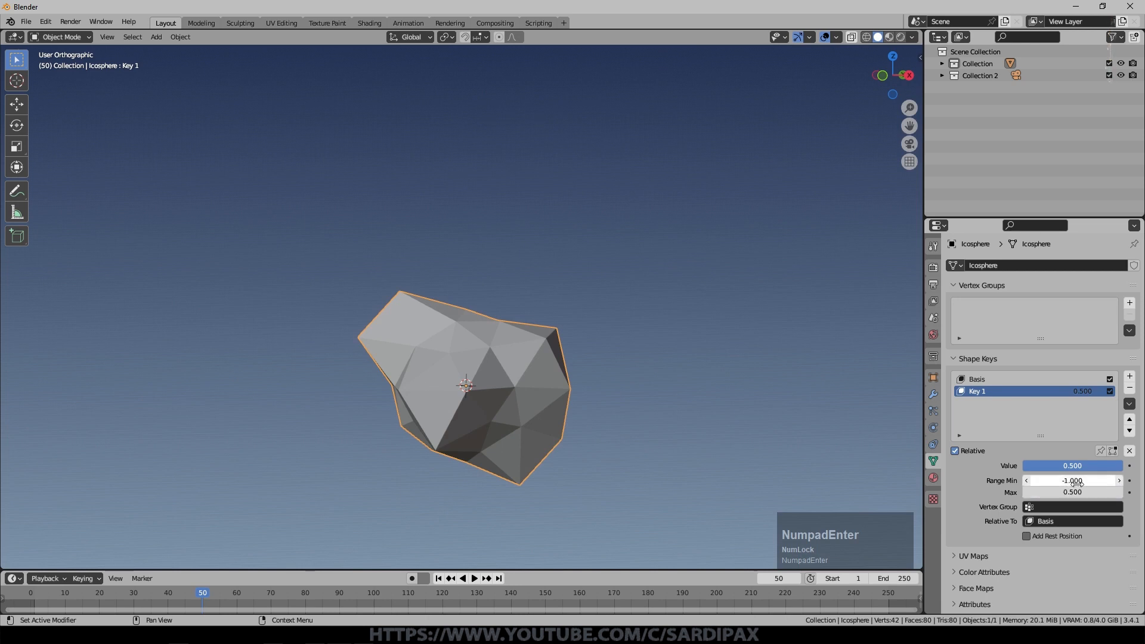
{"action": "type", "text": "-5"}
{"action": "key", "text": "KP_Enter"}
Step: Keyframe Key 1's value at -0.5 on frame 50 and at 0.5 on frame 150
{"action": "left_click_drag", "start_coordinate": [1098, 468], "coordinate": [991, 465]}
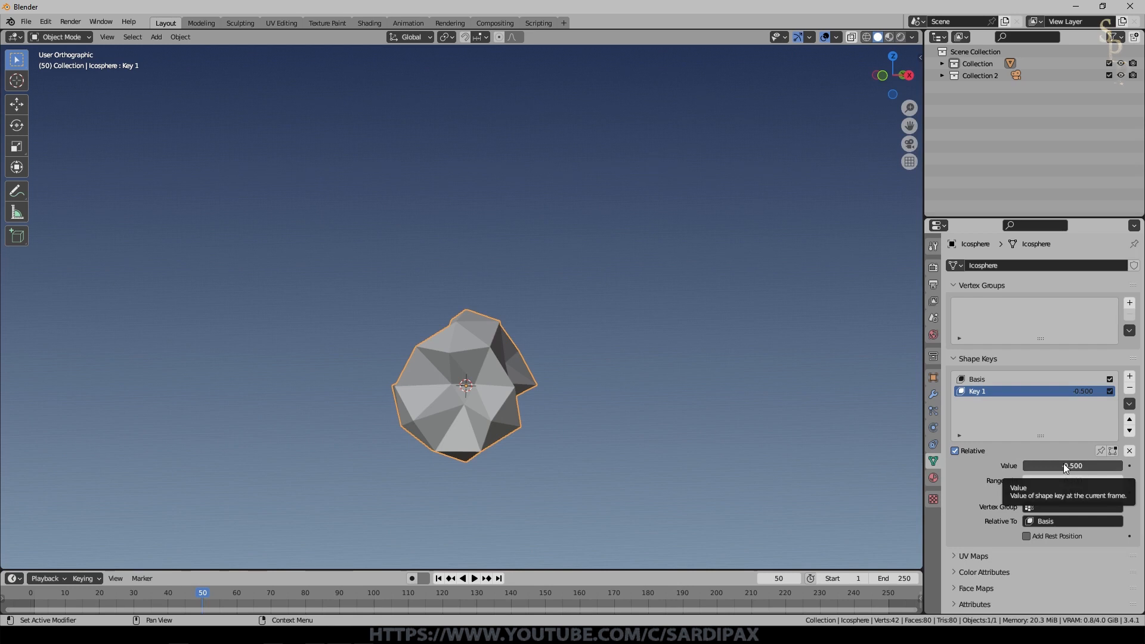
{"action": "key", "text": "i"}
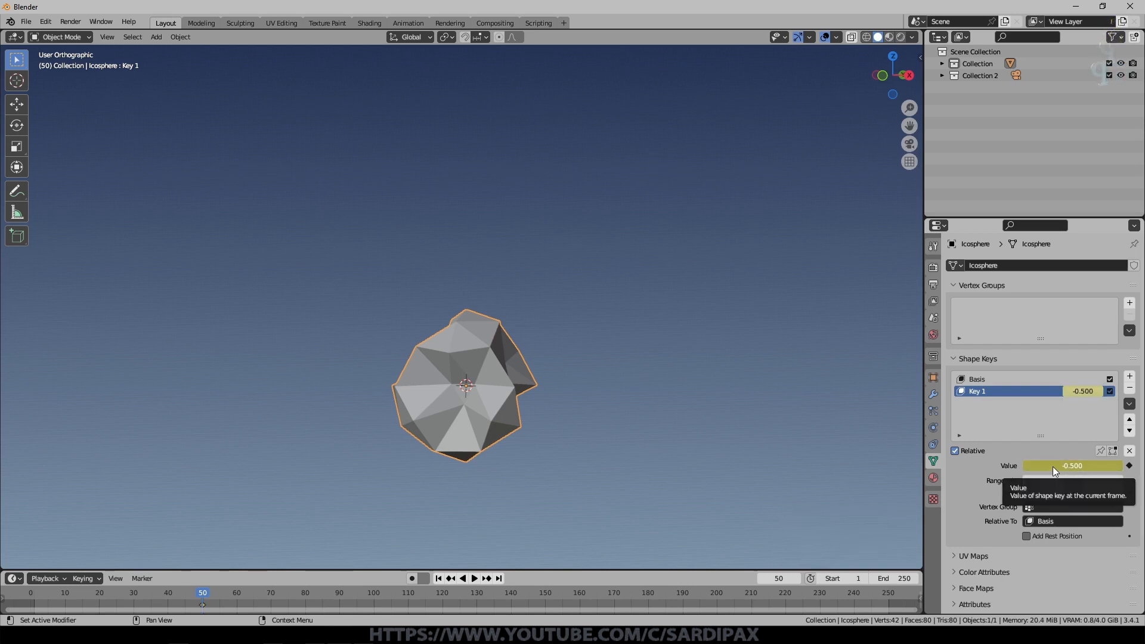
{"action": "left_click_drag", "start_coordinate": [203, 596], "coordinate": [544, 596]}
{"action": "left_click_drag", "start_coordinate": [1044, 464], "coordinate": [1097, 474]}
{"action": "key", "text": "i"}
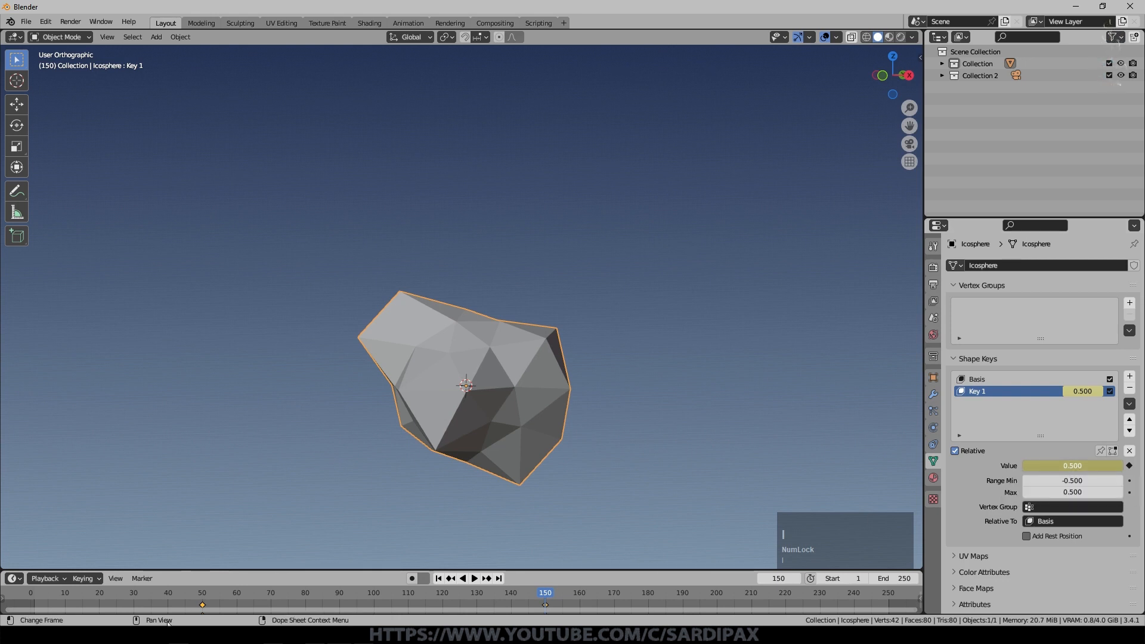
Step: Play the animation from about frame 38 past frame 150 to review the shape key deformation
{"action": "left_click", "coordinate": [160, 596]}
{"action": "key", "text": "space"}
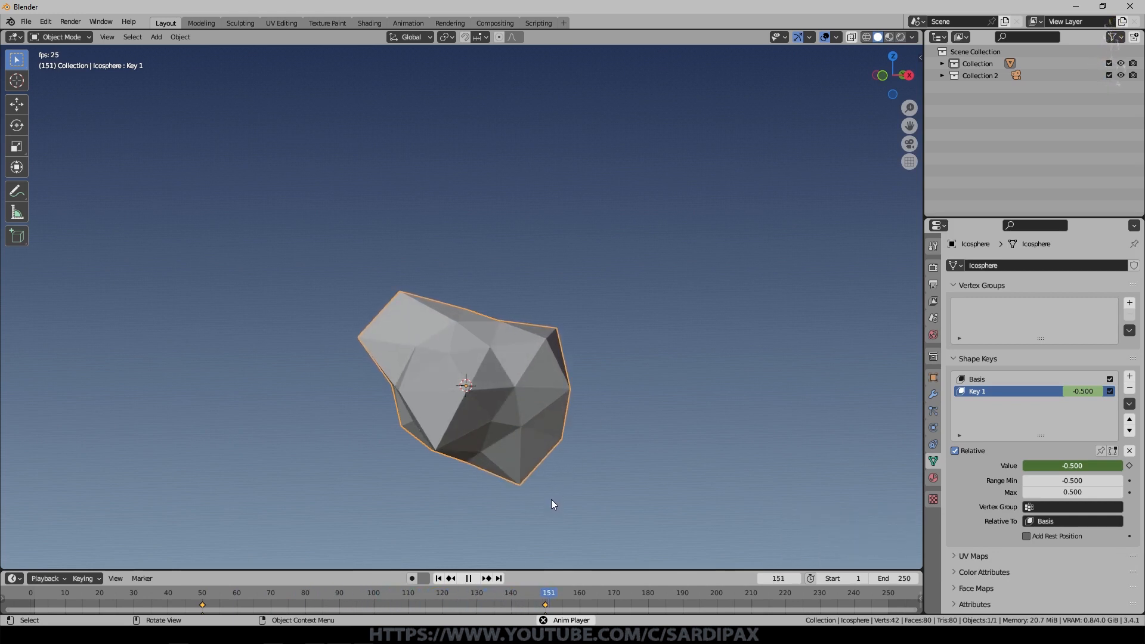
{"action": "key", "text": "space"}
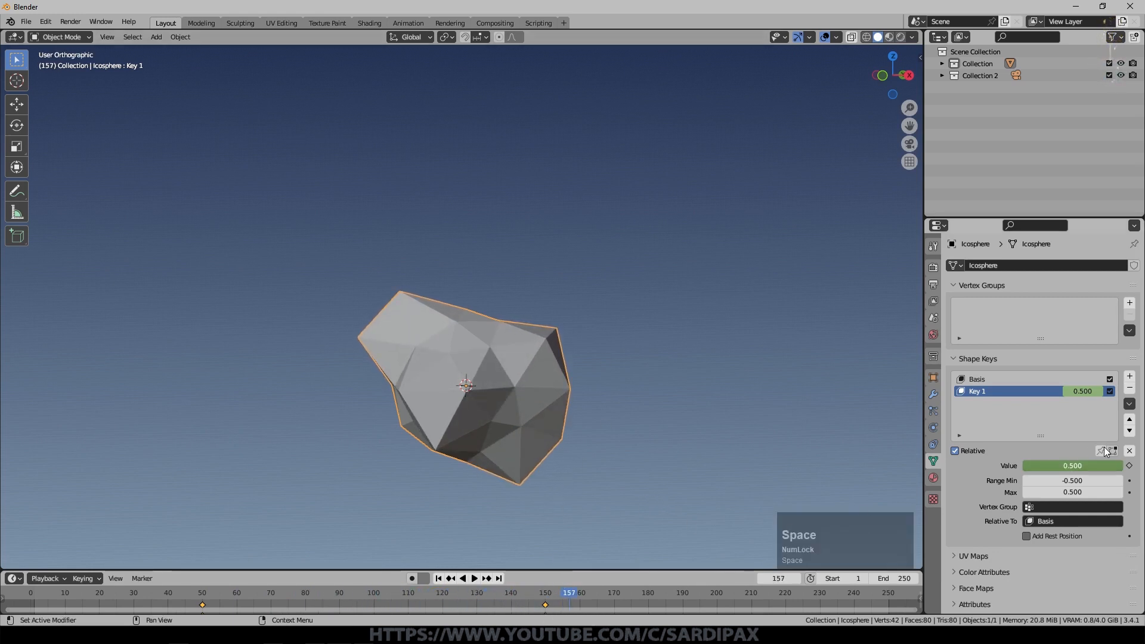
Step: Add a third shape key and, in Edit Mode, select the five faces around the ico sphere's top vertex
{"action": "left_click", "coordinate": [1129, 376]}
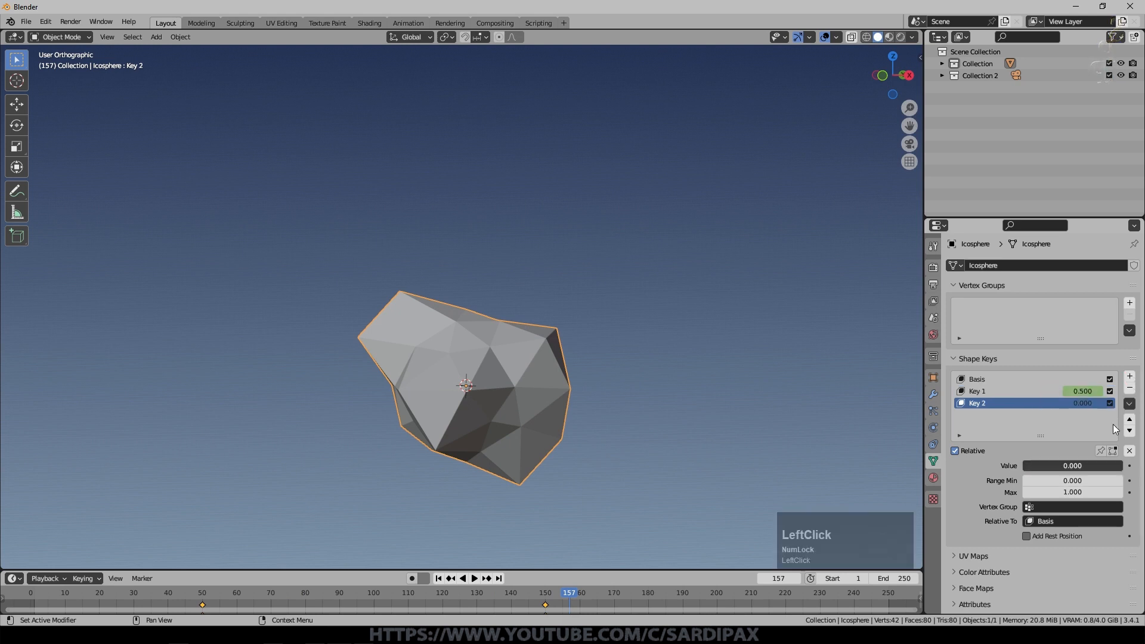
{"action": "key", "text": "Caps_Lock"}
{"action": "key", "text": "Tab"}
{"action": "left_click", "coordinate": [524, 248]}
{"action": "middle_click_drag", "start_coordinate": [468, 279], "coordinate": [471, 324]}
{"action": "left_click", "coordinate": [455, 312], "text": "shift"}
{"action": "left_click", "coordinate": [449, 303], "text": "shift"}
{"action": "left_click", "coordinate": [472, 297], "text": "shift"}
{"action": "left_click", "coordinate": [489, 309], "text": "shift"}
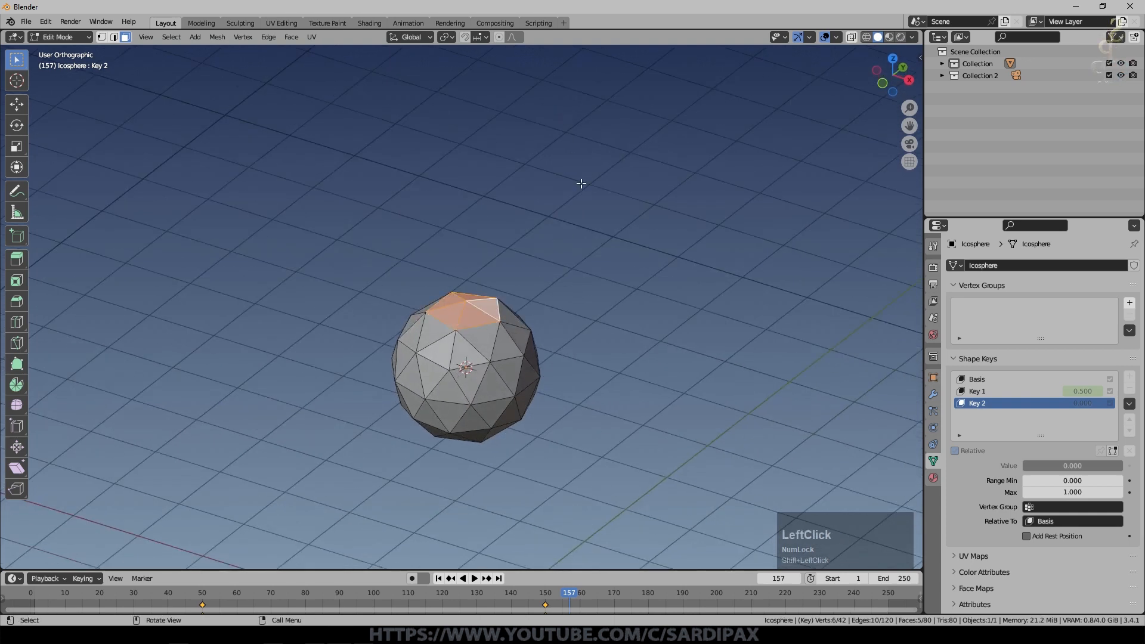
Step: Enable proportional editing and pull the selected top faces upward along Z for Key 2, ending in Object Mode
{"action": "key", "text": "o"}
{"action": "middle_click_drag", "start_coordinate": [562, 317], "coordinate": [600, 281]}
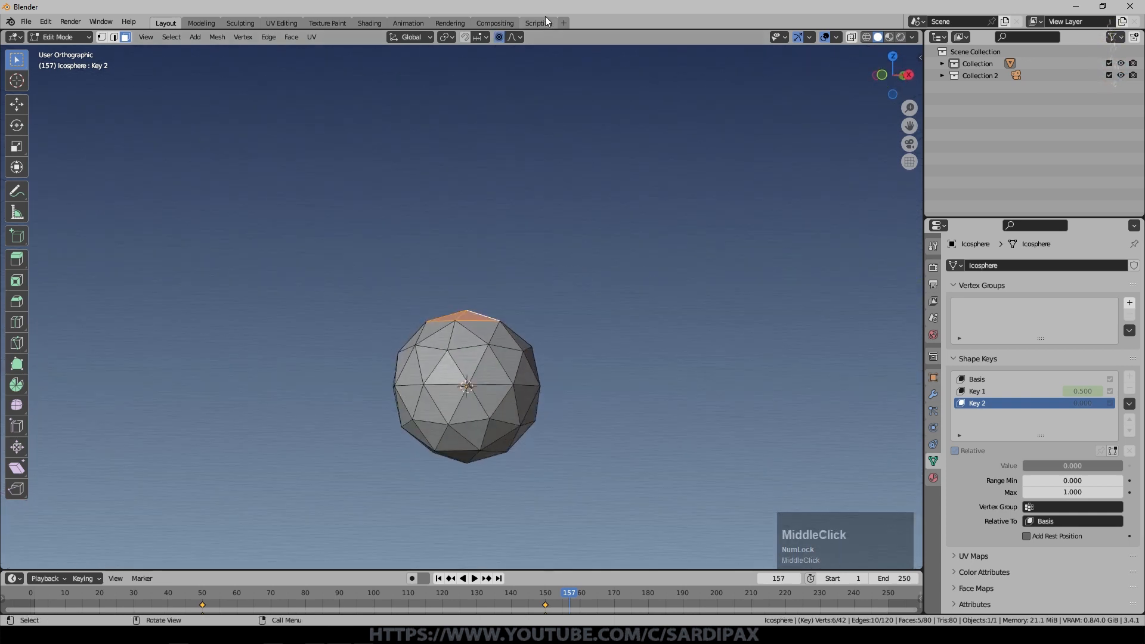
{"action": "key", "text": "g"}
{"action": "key", "text": "z"}
{"action": "scroll", "coordinate": [601, 277], "scroll_direction": "down", "scroll_amount": 2}
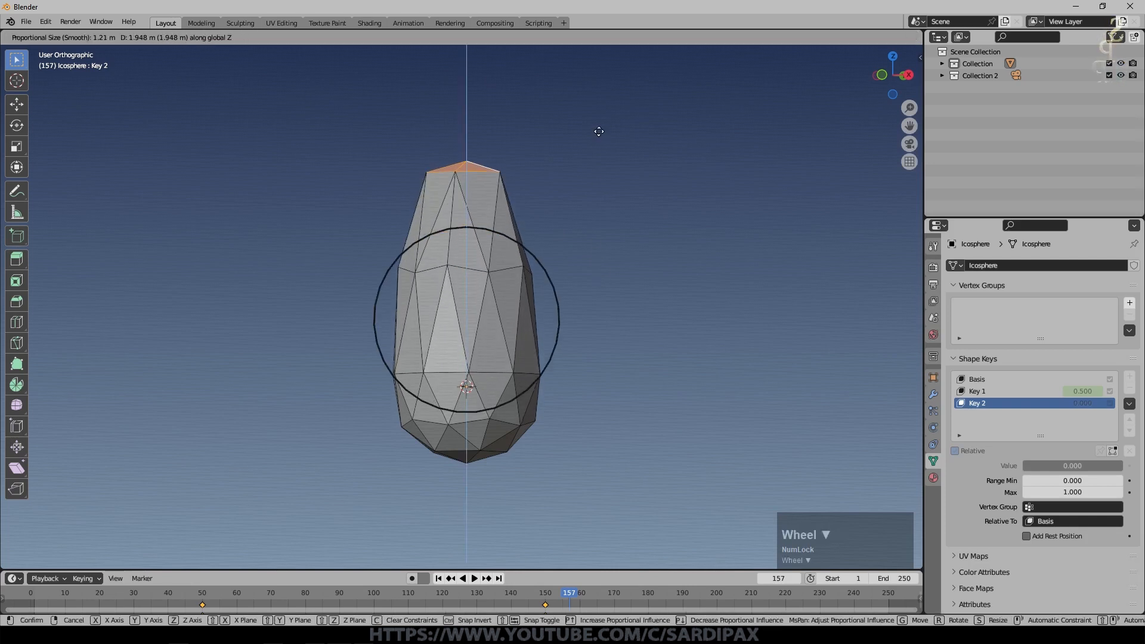
{"action": "mouse_move", "coordinate": [603, 95]}
{"action": "key", "text": "Escape"}
{"action": "left_click", "coordinate": [514, 37]}
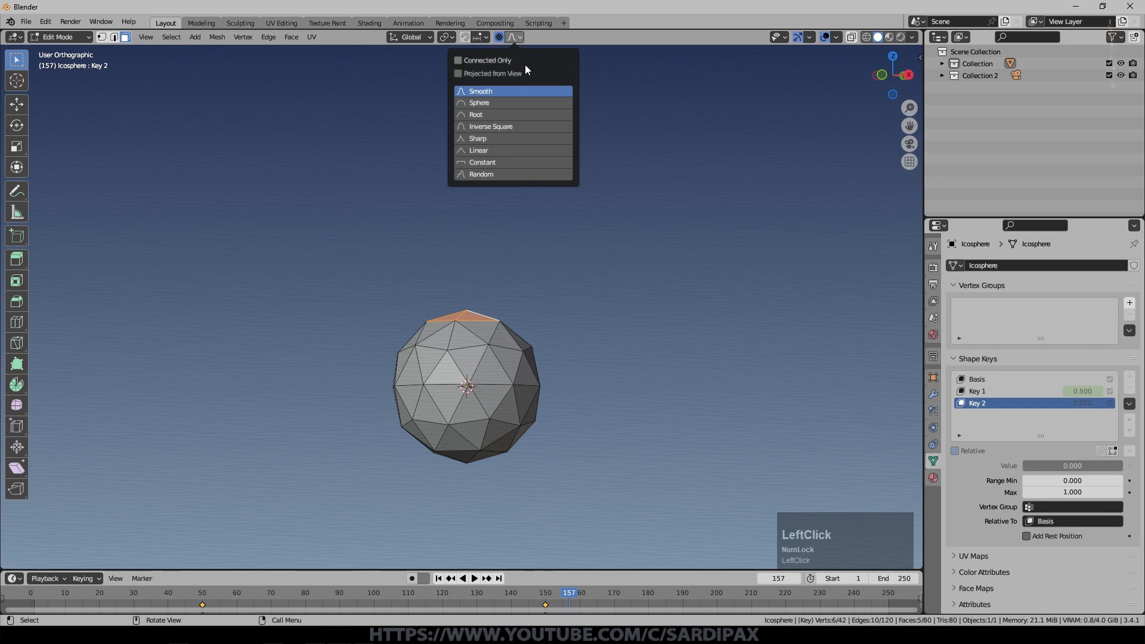
{"action": "key", "text": "Tab"}
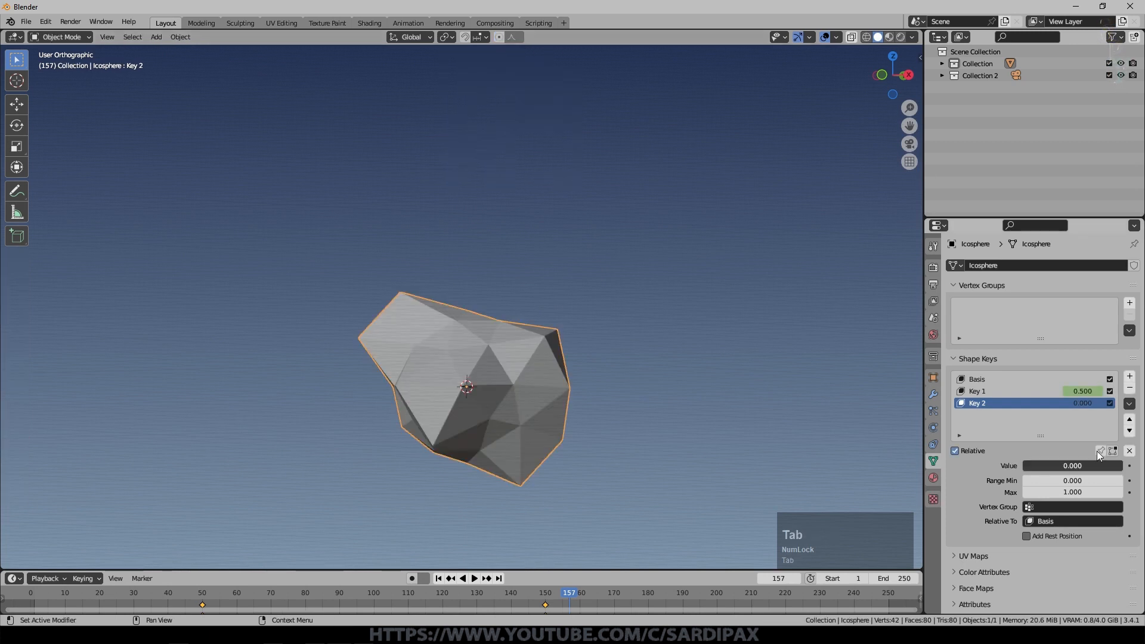
Step: Preview Key 2's value, then keyframe it at 0 on frame 25
{"action": "left_click_drag", "start_coordinate": [1034, 466], "coordinate": [1093, 452]}
{"action": "left_click", "coordinate": [112, 605]}
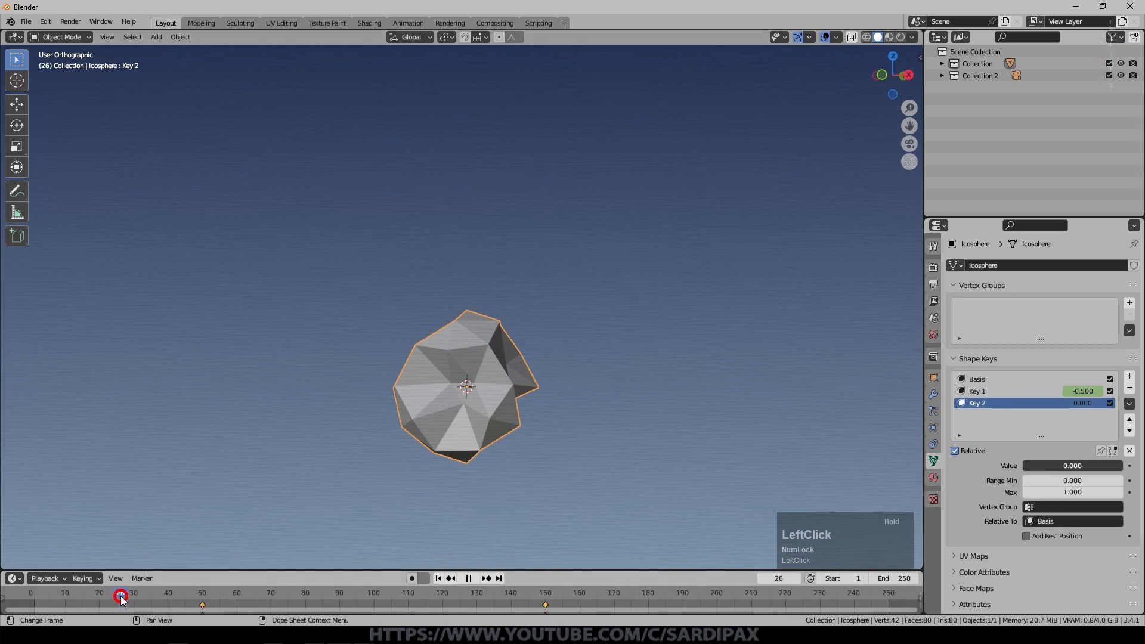
{"action": "key", "text": "Left"}
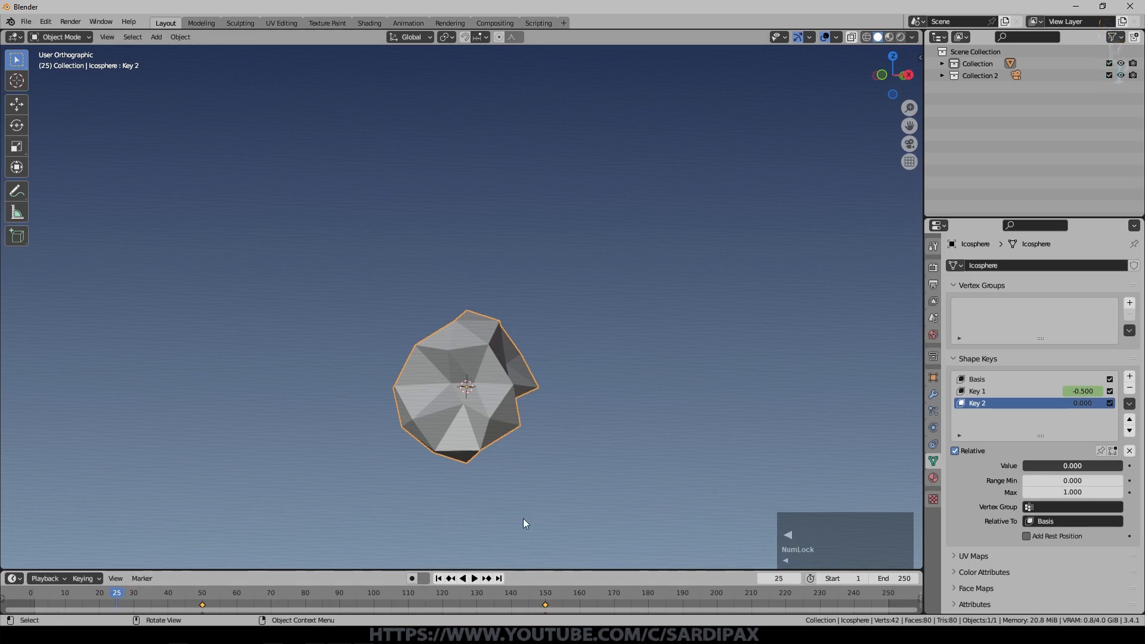
{"action": "key", "text": "i"}
Step: Keyframe Key 2's value at 1 on frame 103 and at 0 on frame 190
{"action": "left_click_drag", "start_coordinate": [119, 598], "coordinate": [384, 594]}
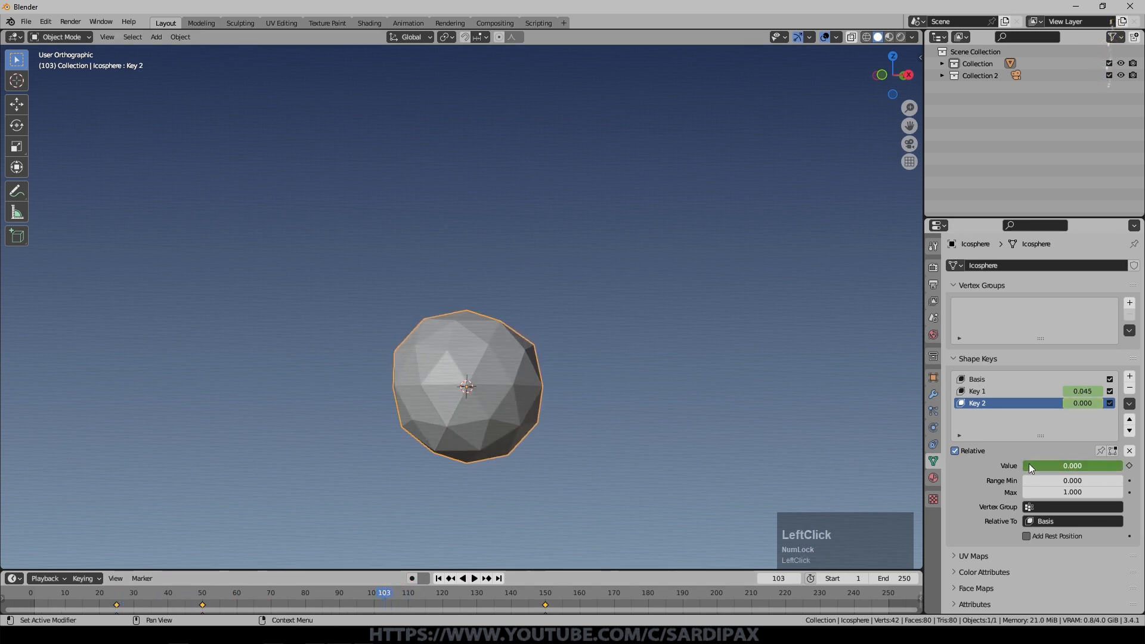
{"action": "left_click_drag", "start_coordinate": [1031, 467], "coordinate": [1123, 466]}
{"action": "key", "text": "i"}
{"action": "left_click_drag", "start_coordinate": [391, 594], "coordinate": [683, 575]}
{"action": "left_click_drag", "start_coordinate": [1096, 464], "coordinate": [818, 478]}
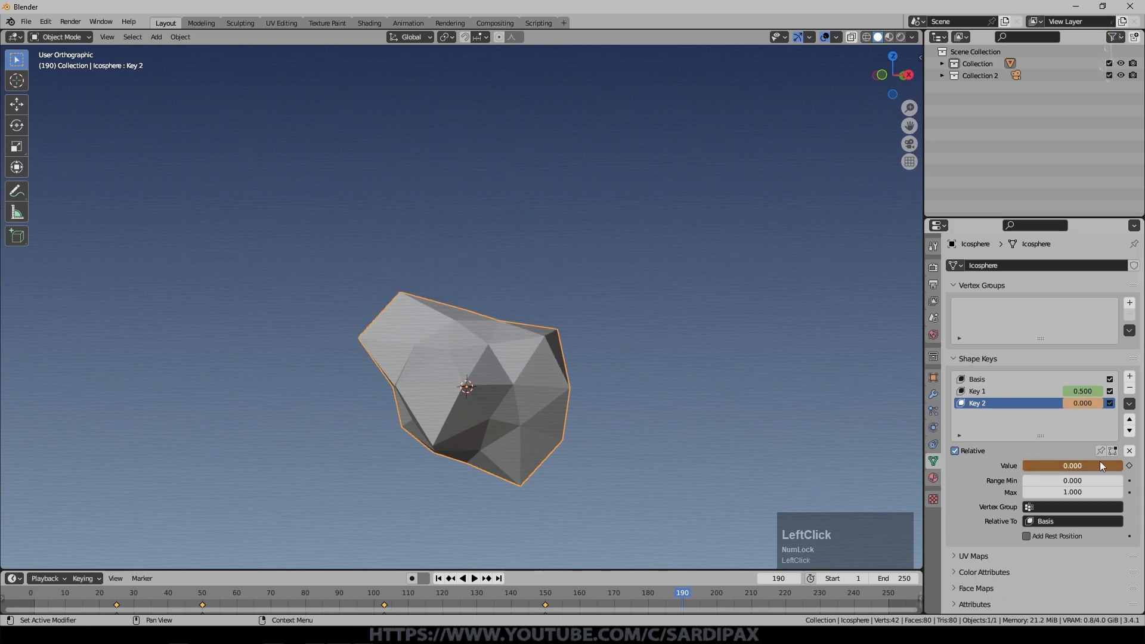
{"action": "key", "text": "i"}
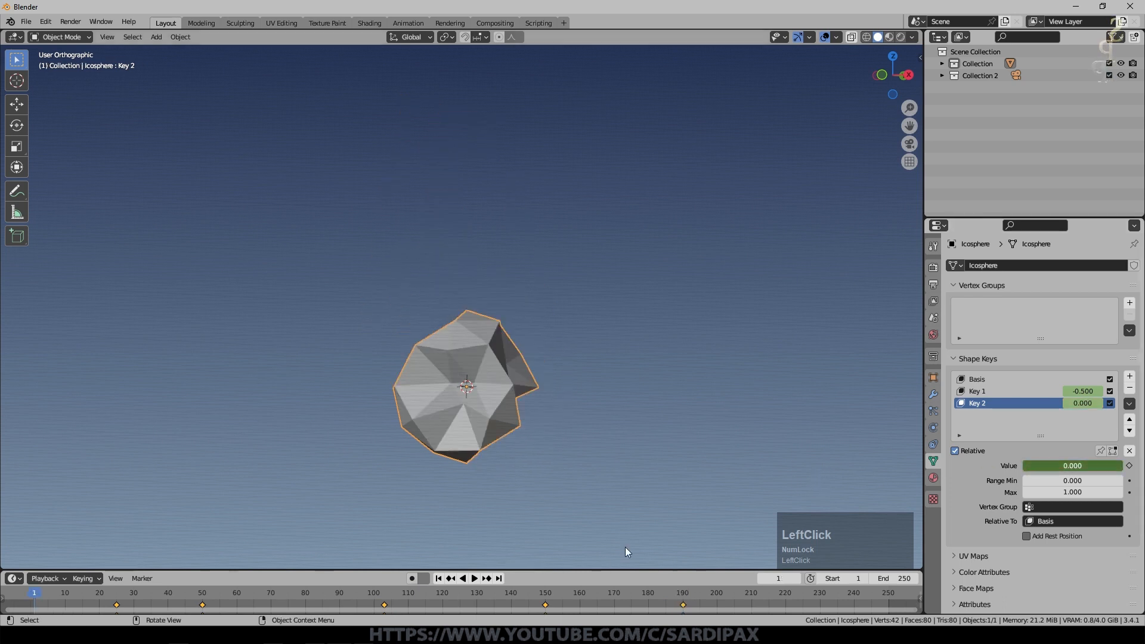
Step: Play the animation from frame 1 to about frame 249 to review both shape keys working together
{"action": "key", "text": "space"}
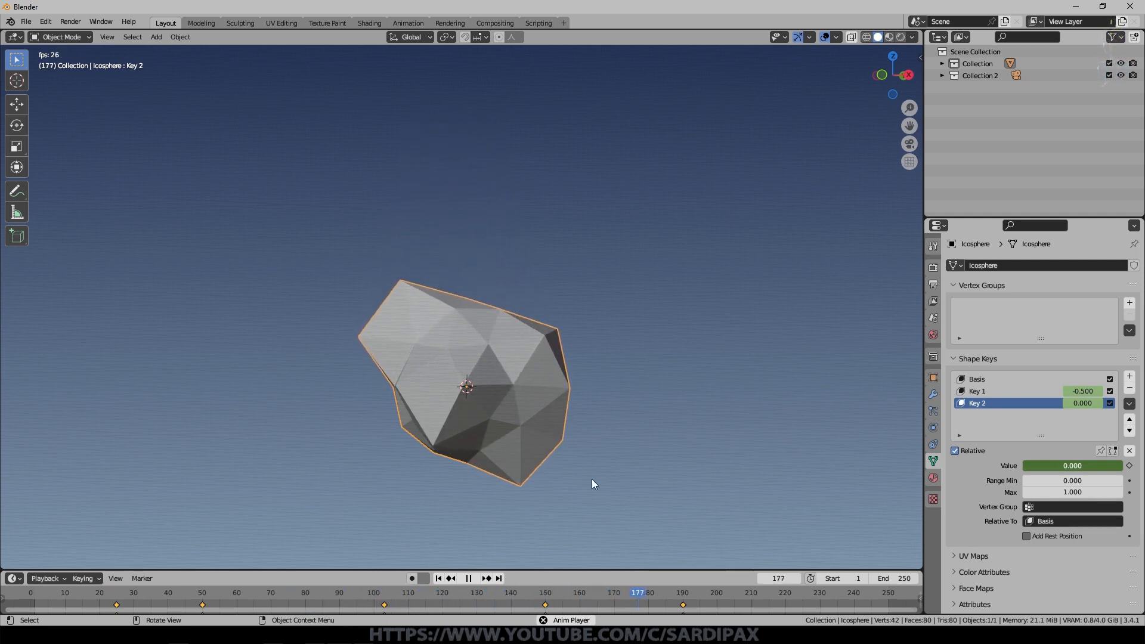
{"action": "key", "text": "space"}
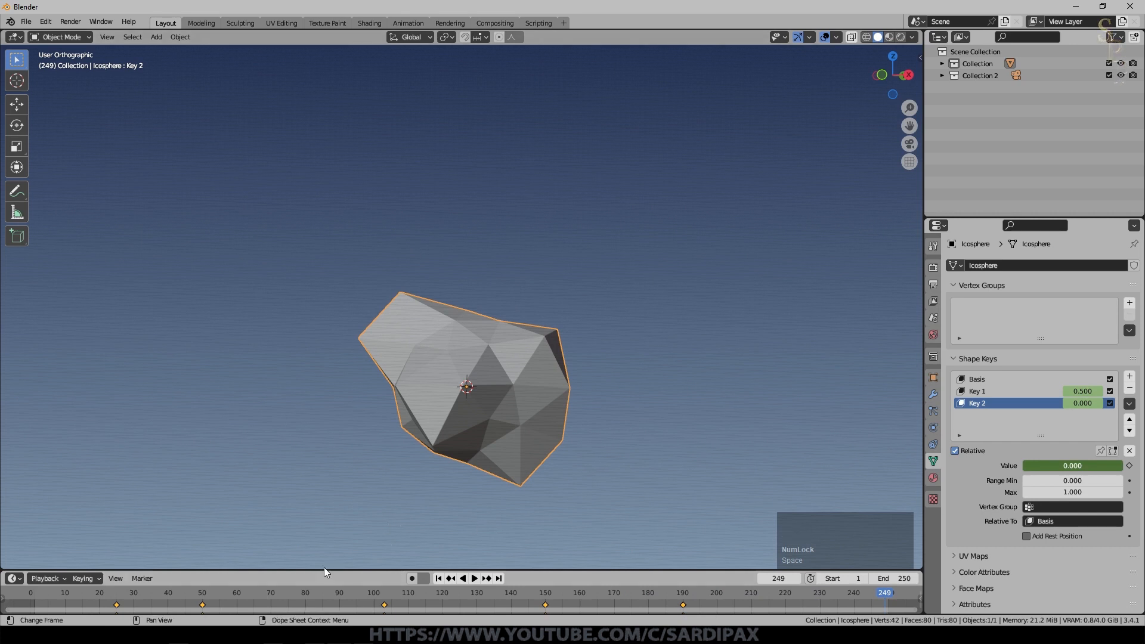
Step: Split the 3D viewport to put a Dope Sheet above it, and slightly enlarge the timeline
{"action": "left_click_drag", "start_coordinate": [920, 29], "coordinate": [927, 219]}
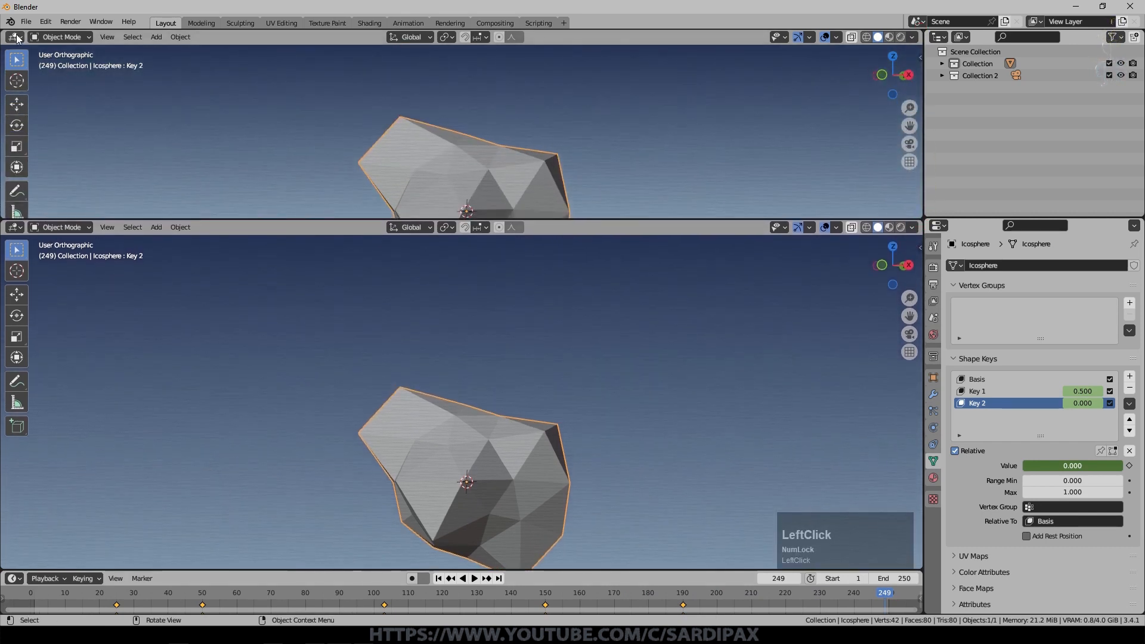
{"action": "left_click", "coordinate": [16, 39]}
{"action": "left_click", "coordinate": [157, 69]}
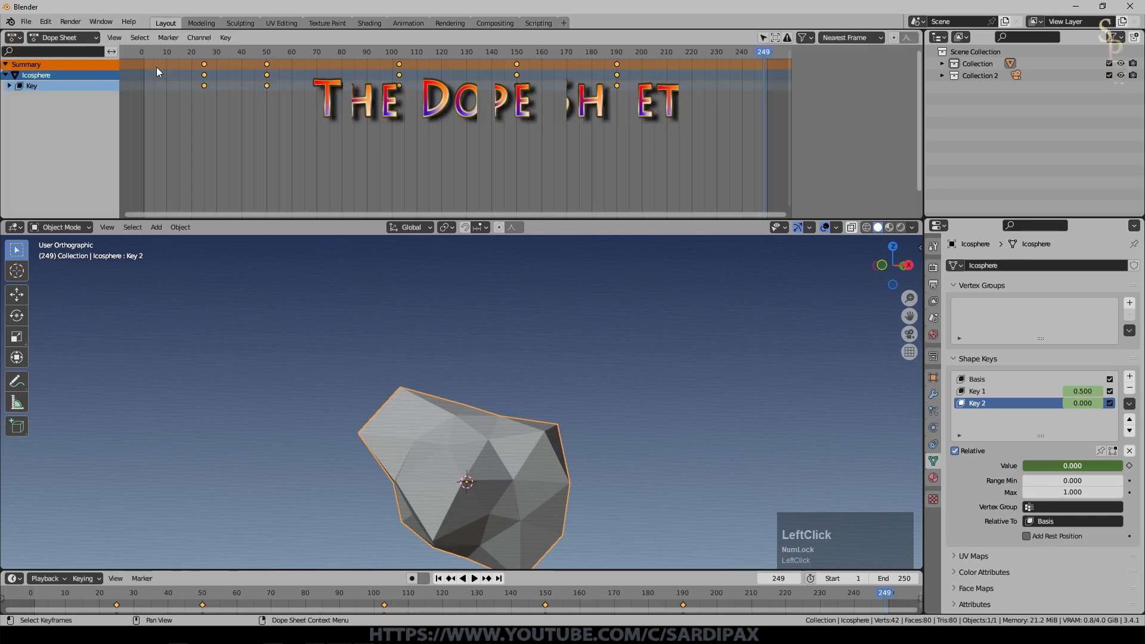
{"action": "left_click_drag", "start_coordinate": [272, 570], "coordinate": [268, 552]}
{"action": "scroll", "coordinate": [190, 93], "scroll_direction": "up", "scroll_amount": 1}
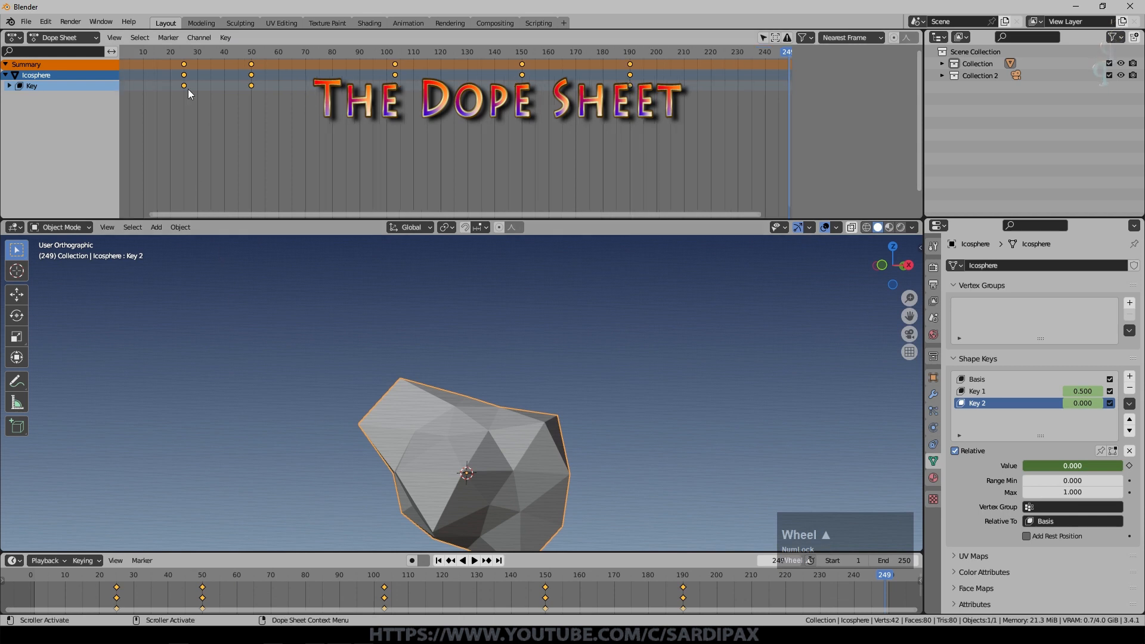
{"action": "scroll", "coordinate": [441, 389], "scroll_direction": "down", "scroll_amount": 2}
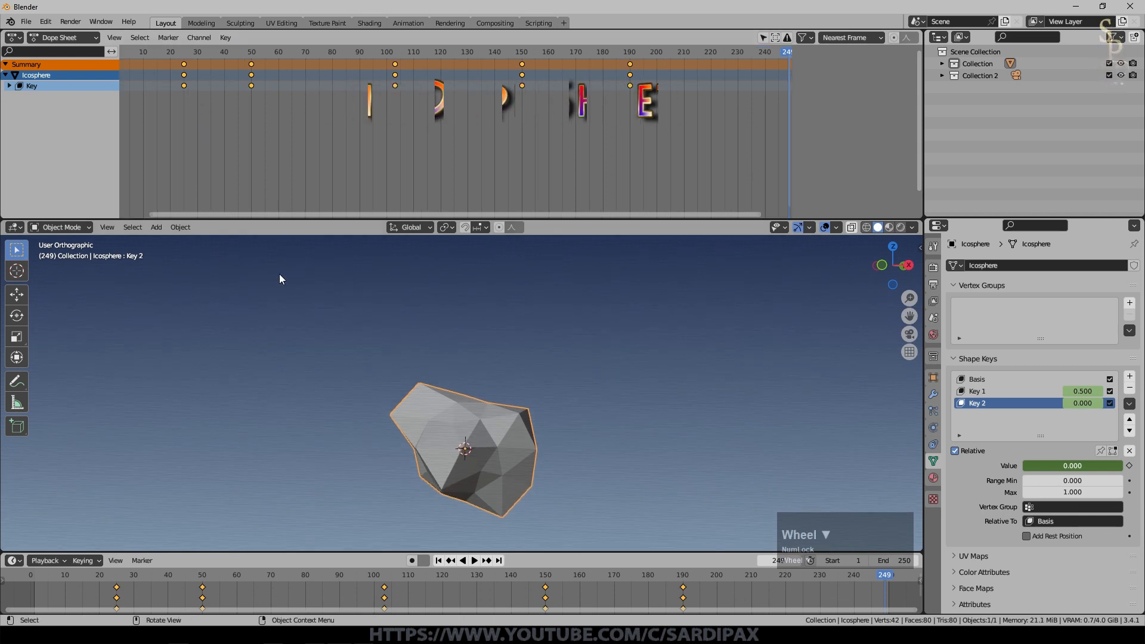
Step: Move only the frame 50 keyframe to about frame 122 in the Dope Sheet
{"action": "left_click", "coordinate": [433, 576]}
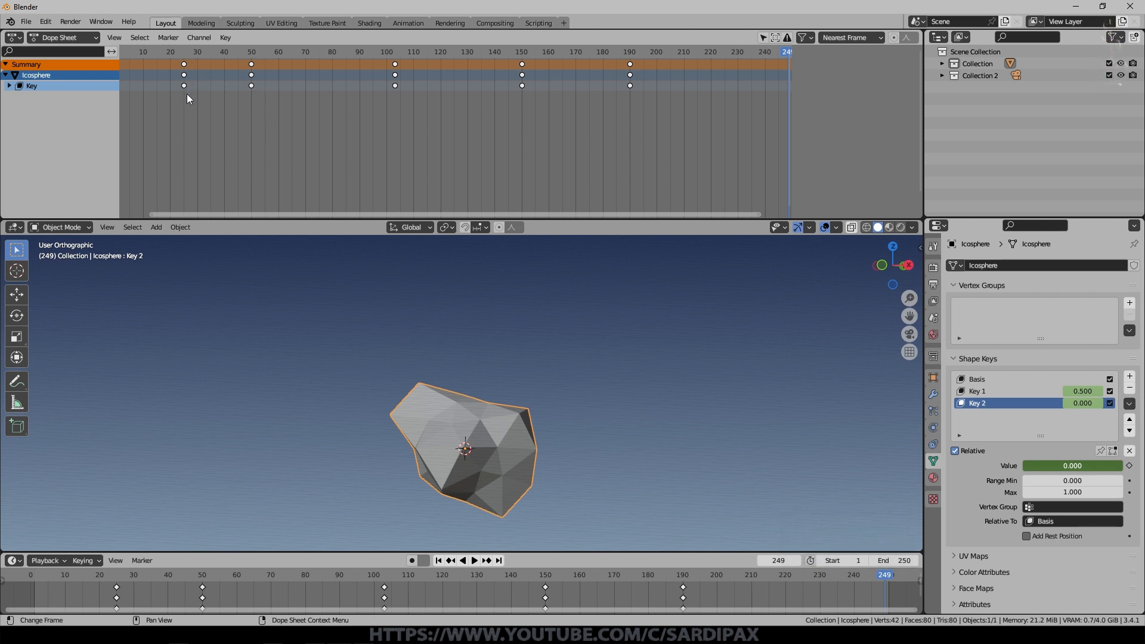
{"action": "scroll", "coordinate": [374, 103], "scroll_direction": "down", "scroll_amount": 3}
{"action": "key", "text": "Home"}
{"action": "left_click", "coordinate": [268, 90]}
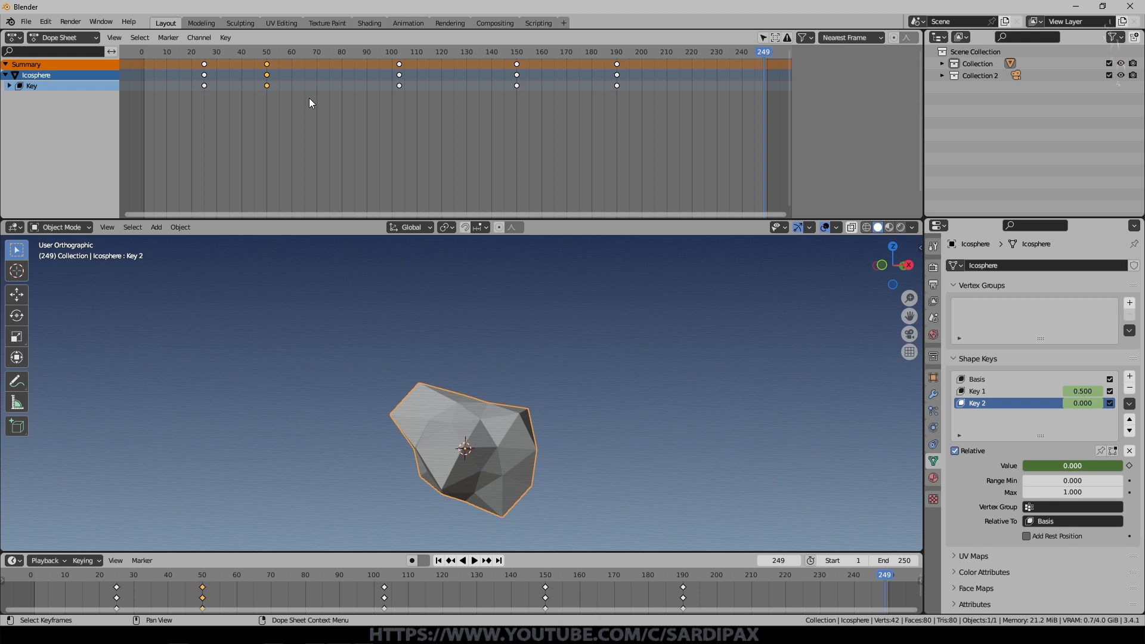
{"action": "key", "text": "g"}
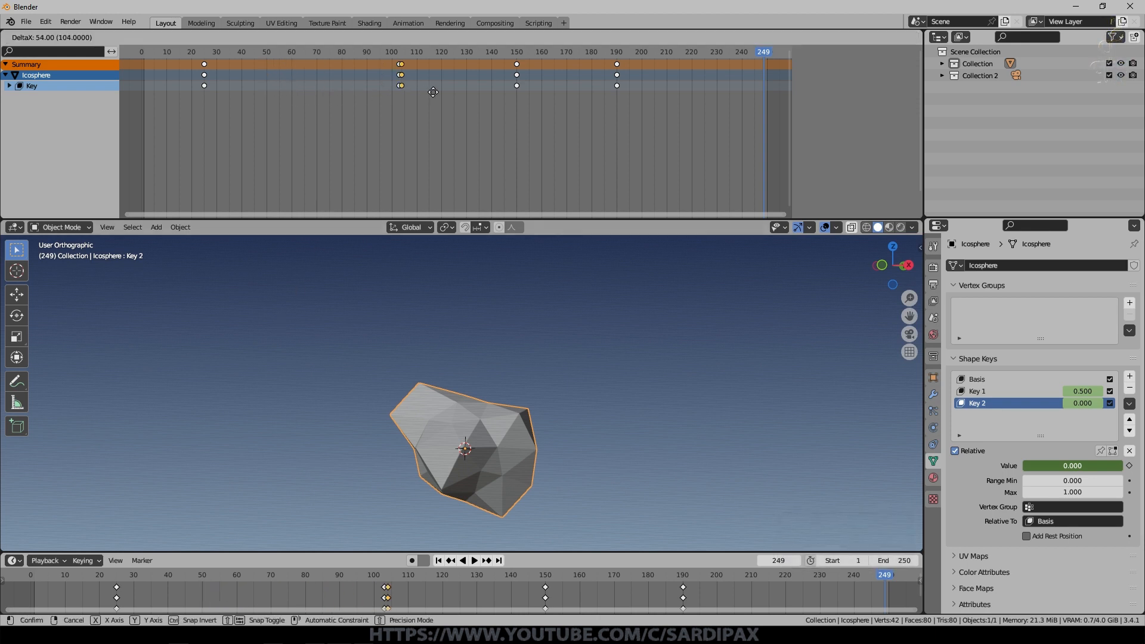
{"action": "left_click", "coordinate": [473, 90]}
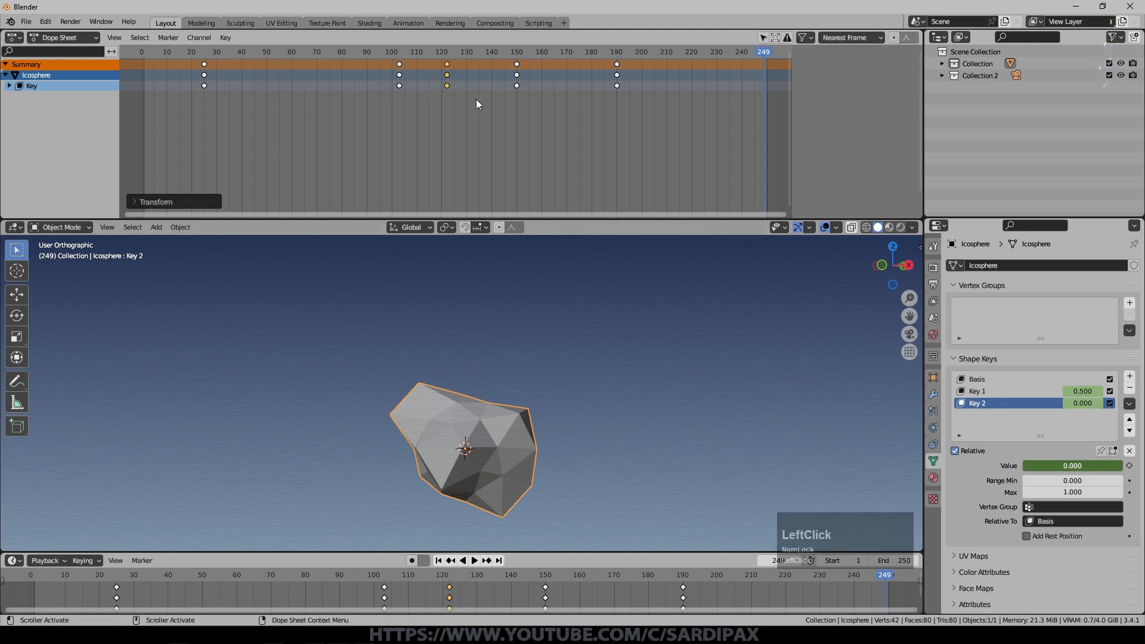
Step: Play the animation from the start to review the moved keyframe's effect on the deformation
{"action": "left_click", "coordinate": [439, 562]}
{"action": "key", "text": "space"}
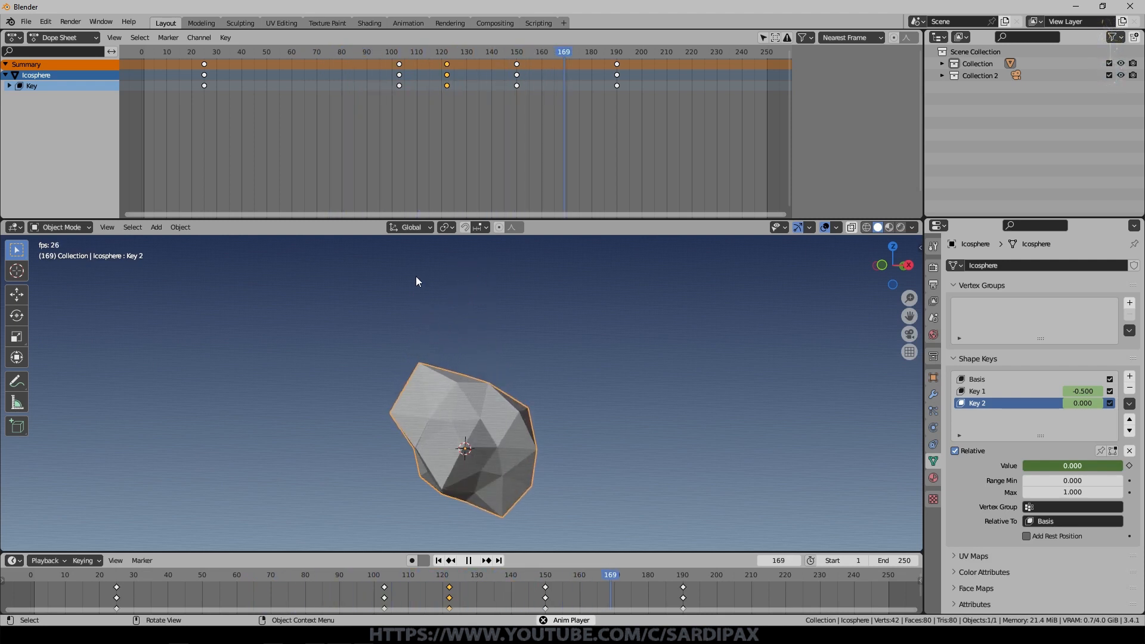
{"action": "key", "text": "space"}
Step: Scale all keyframes closer together in time and move them to about frames 13 through 57
{"action": "scroll", "coordinate": [587, 124], "scroll_direction": "down", "scroll_amount": 2}
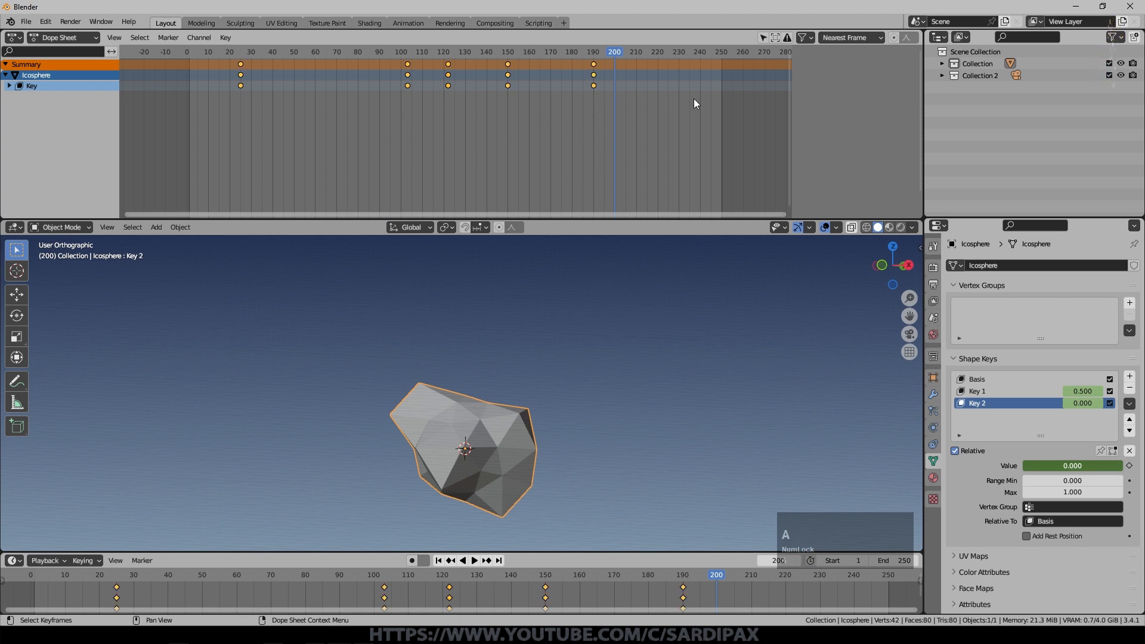
{"action": "key", "text": "s"}
{"action": "left_click", "coordinate": [653, 76]}
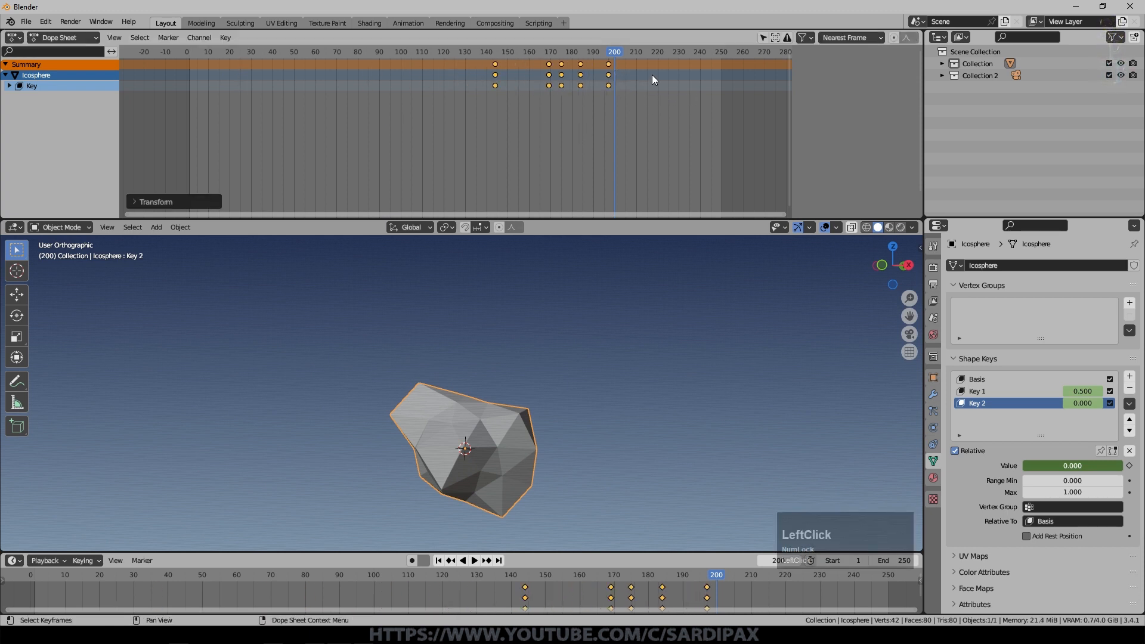
{"action": "key", "text": "s"}
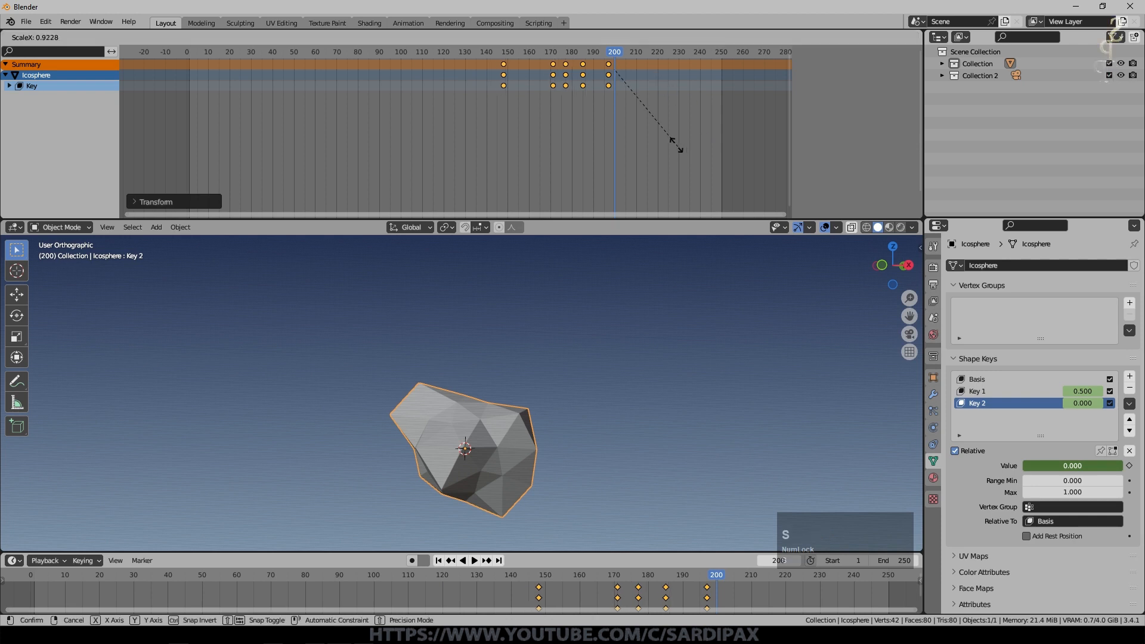
{"action": "left_click", "coordinate": [670, 82]}
{"action": "key", "text": "g"}
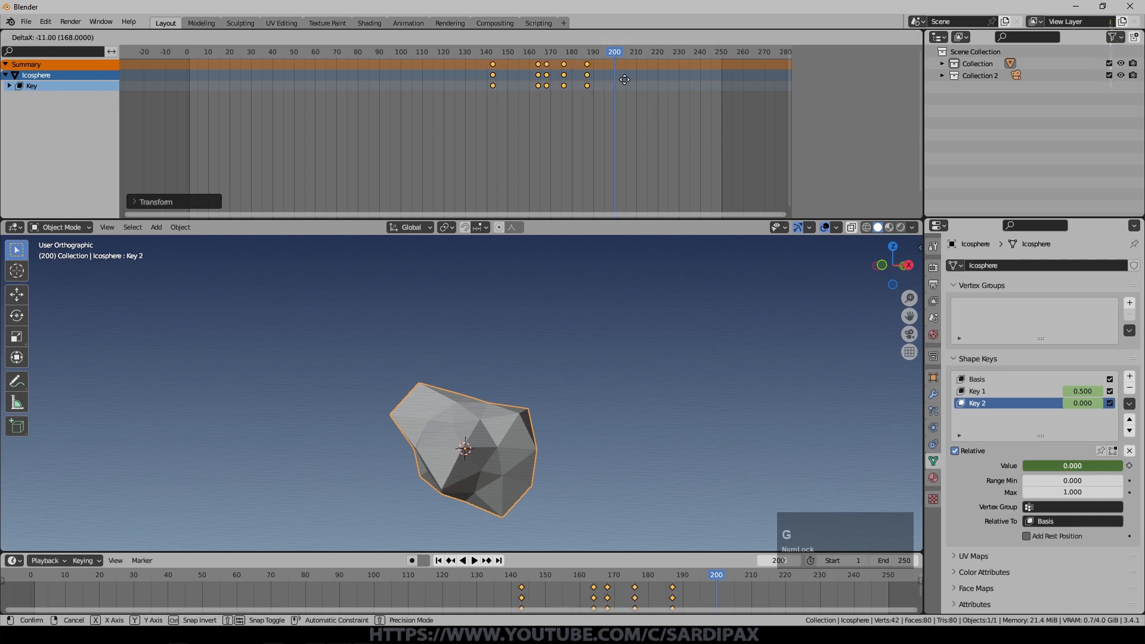
{"action": "left_click", "coordinate": [365, 130]}
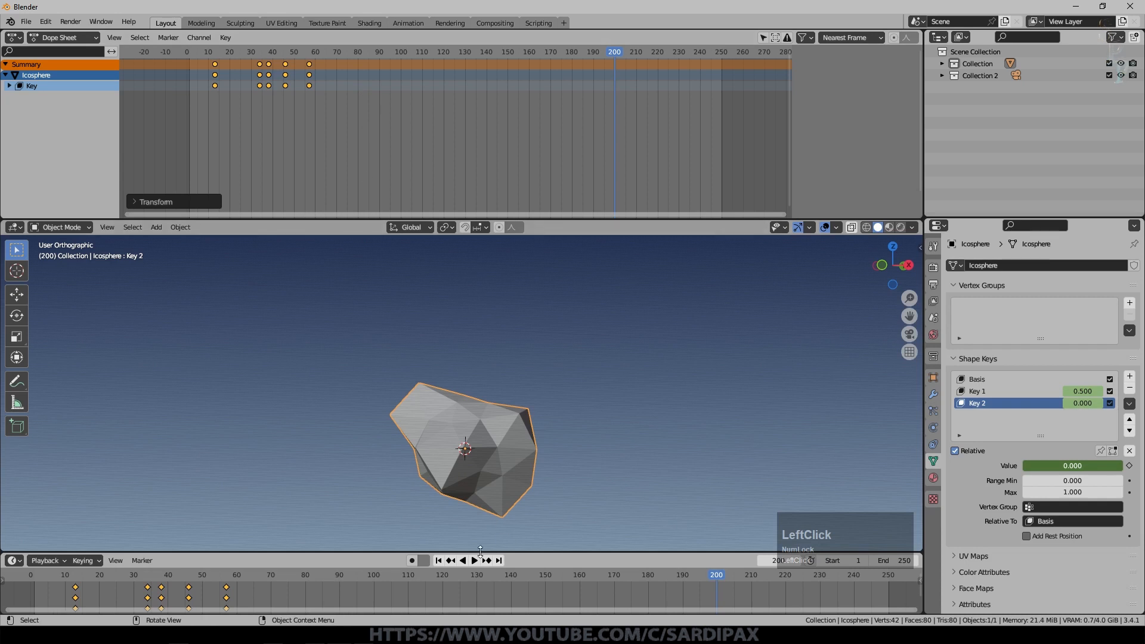
Step: Play the animation twice from frame 1 to review the sped-up deformation
{"action": "left_click", "coordinate": [438, 560]}
{"action": "key", "text": "space"}
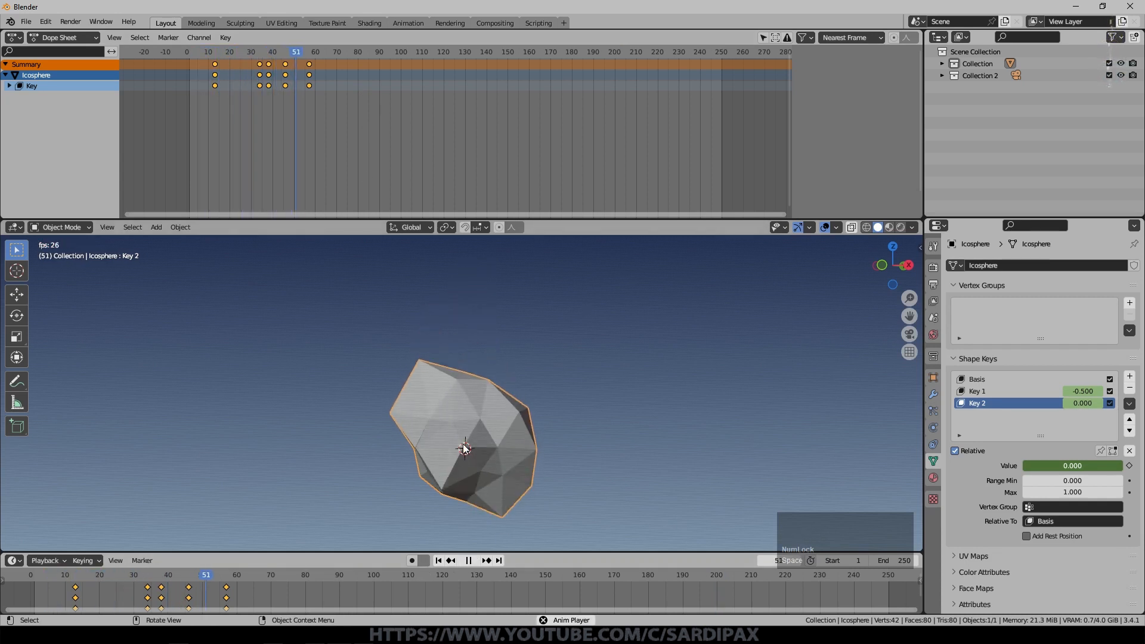
{"action": "key", "text": "space"}
{"action": "left_click", "coordinate": [439, 560]}
{"action": "key", "text": "space"}
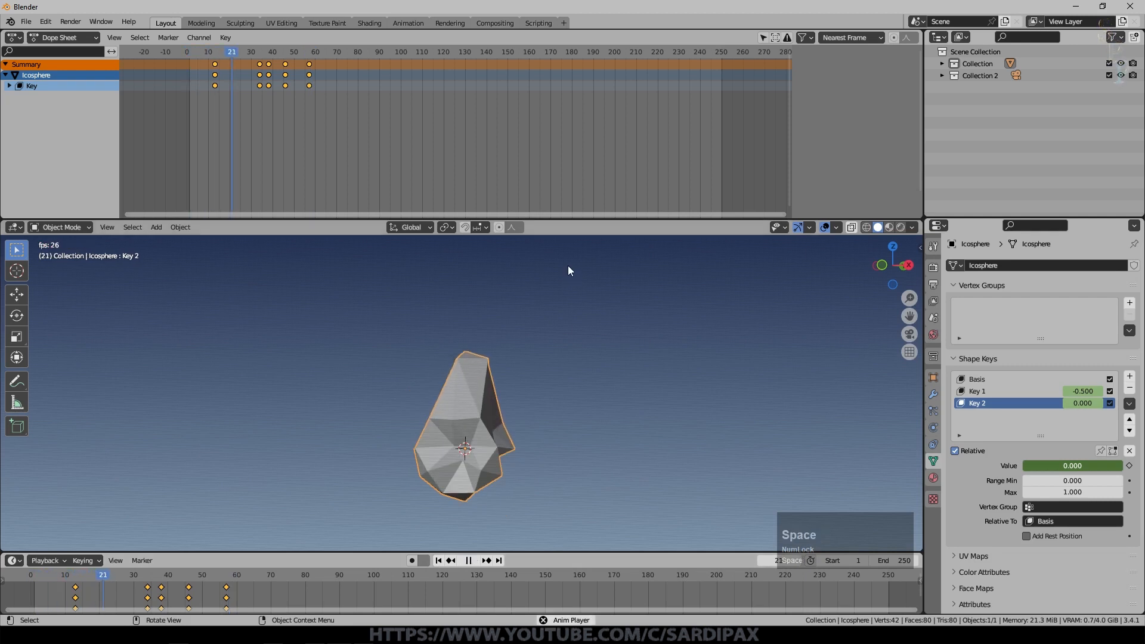
{"action": "left_click", "coordinate": [491, 304]}
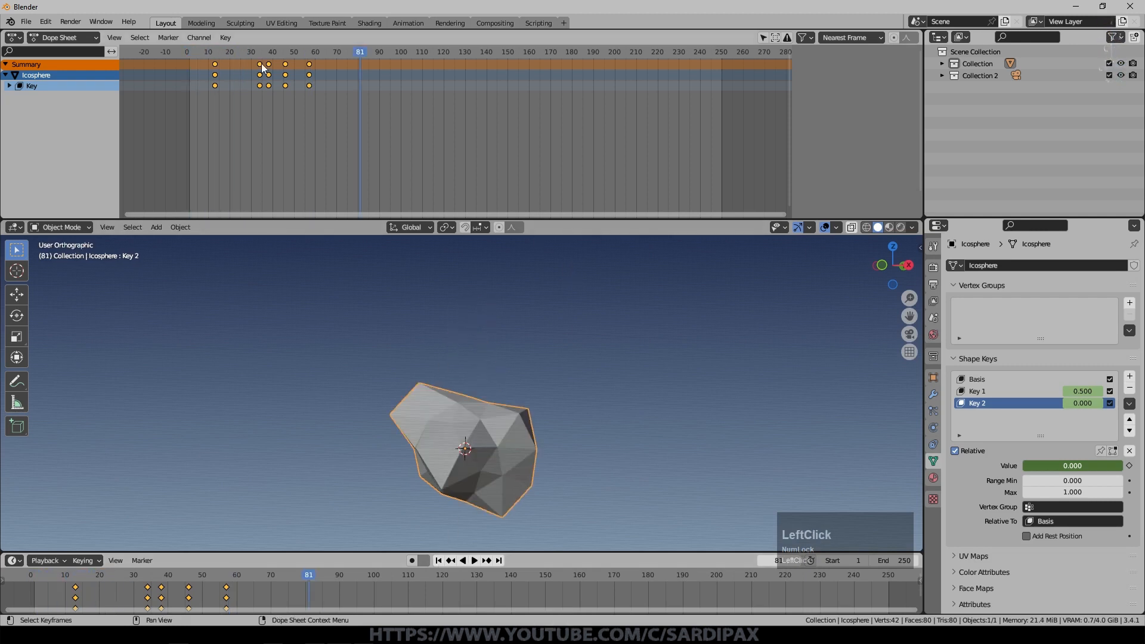
Step: Duplicate all keyframes 60 frames later and play the animation from the start
{"action": "key", "text": "shift+d"}
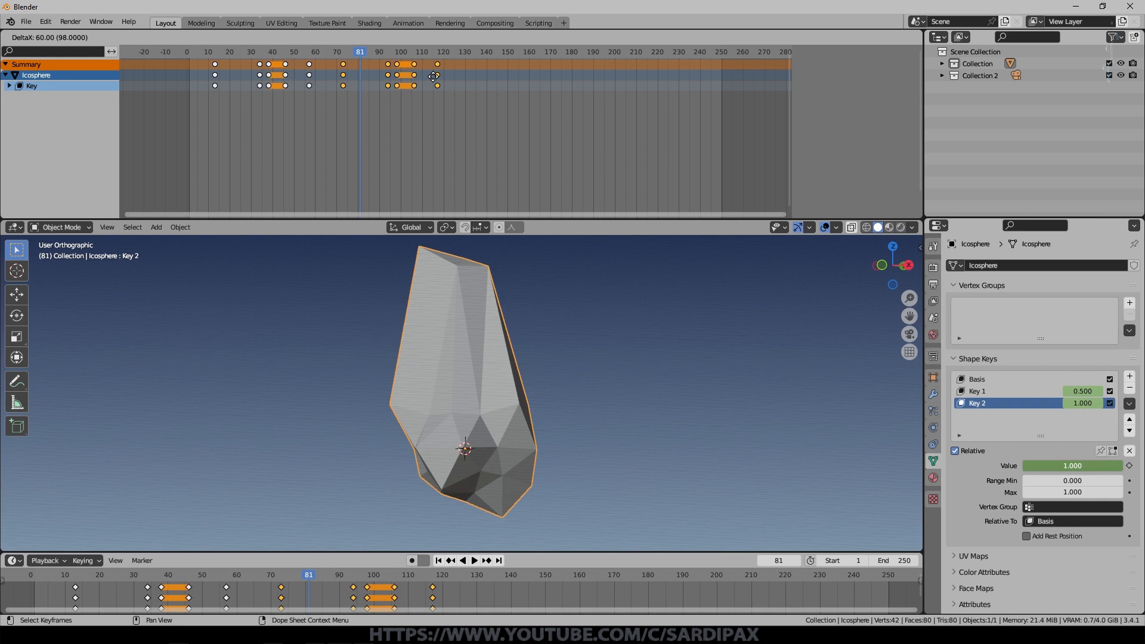
{"action": "left_click", "coordinate": [434, 76]}
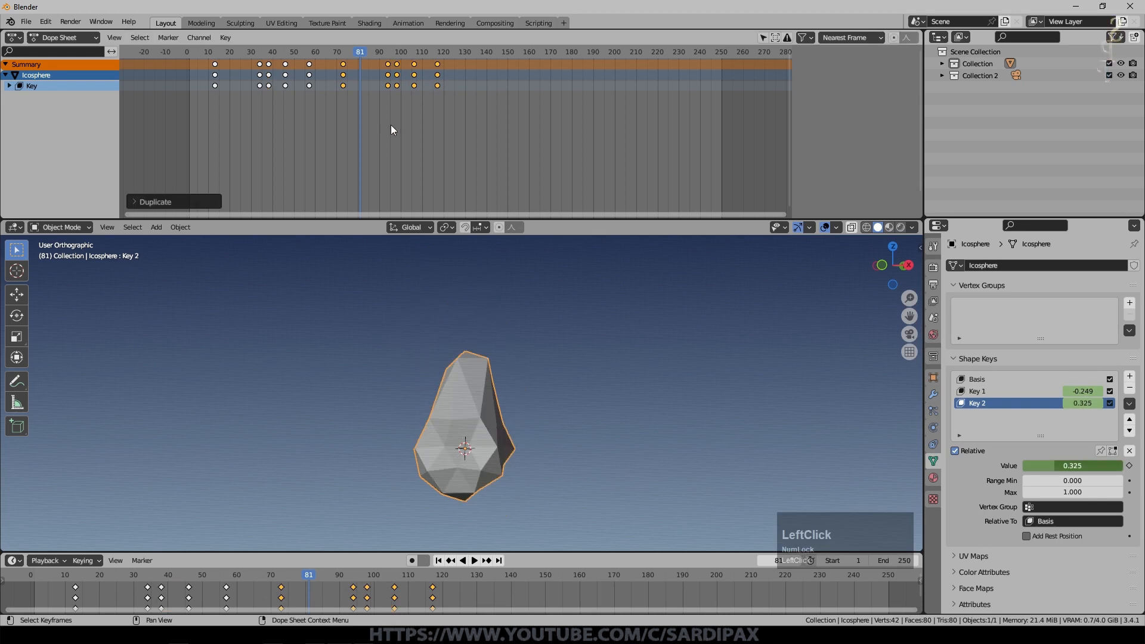
{"action": "left_click", "coordinate": [439, 561]}
{"action": "key", "text": "space"}
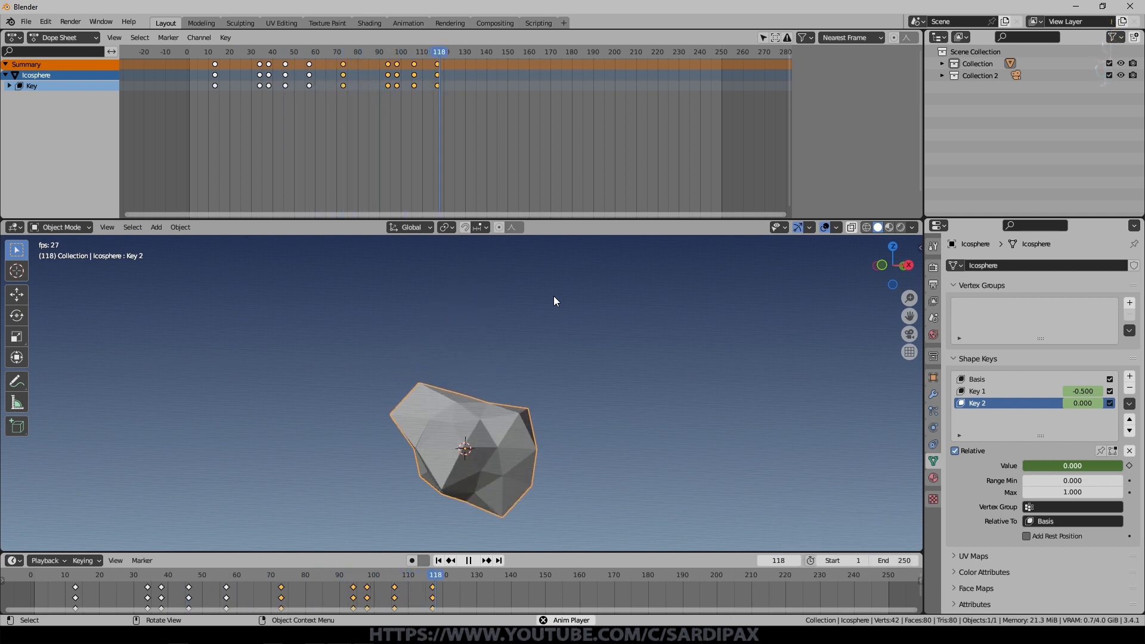
{"action": "key", "text": "space"}
Step: Move the duplicated keyframes earlier so they span about frames 36 to 80, and replay the animation
{"action": "key", "text": "g"}
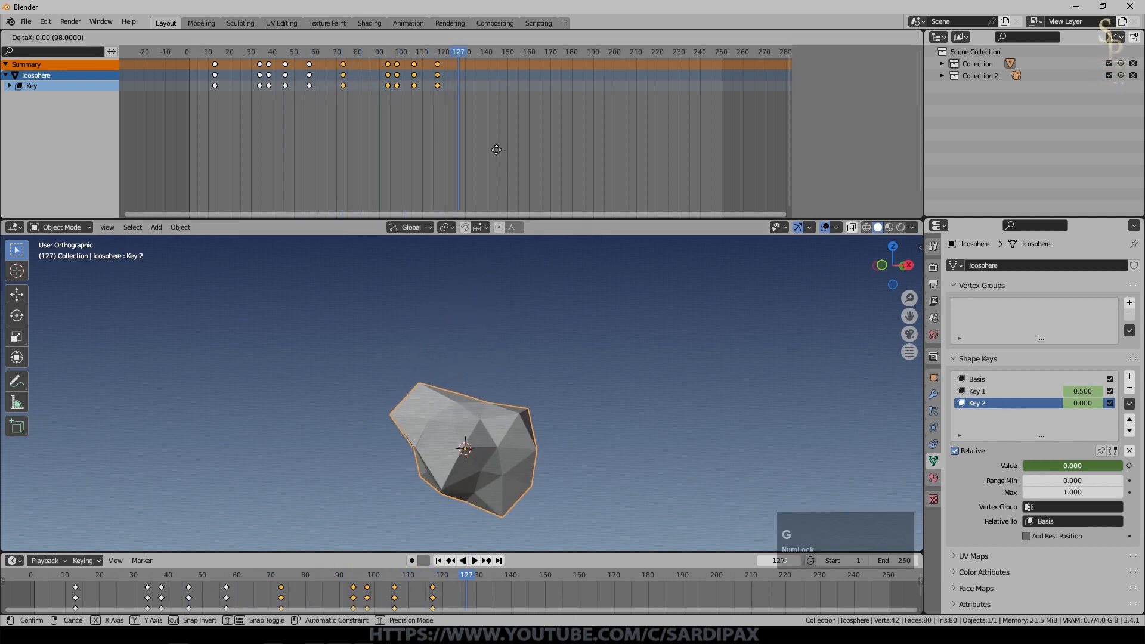
{"action": "left_click", "coordinate": [417, 151]}
{"action": "key", "text": "space"}
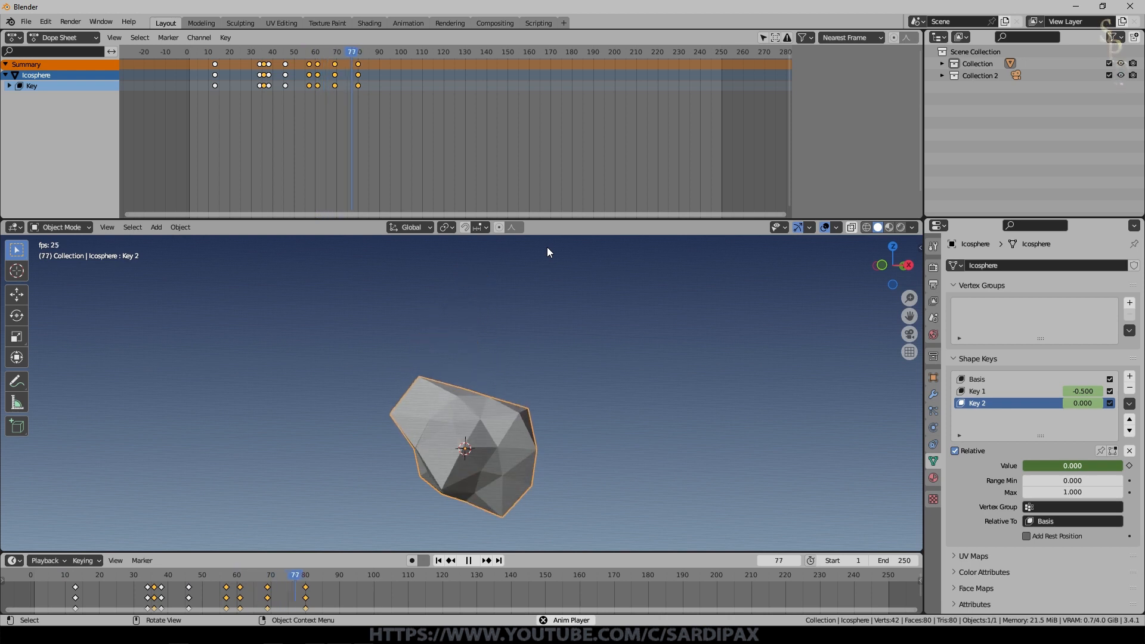
{"action": "key", "text": "space"}
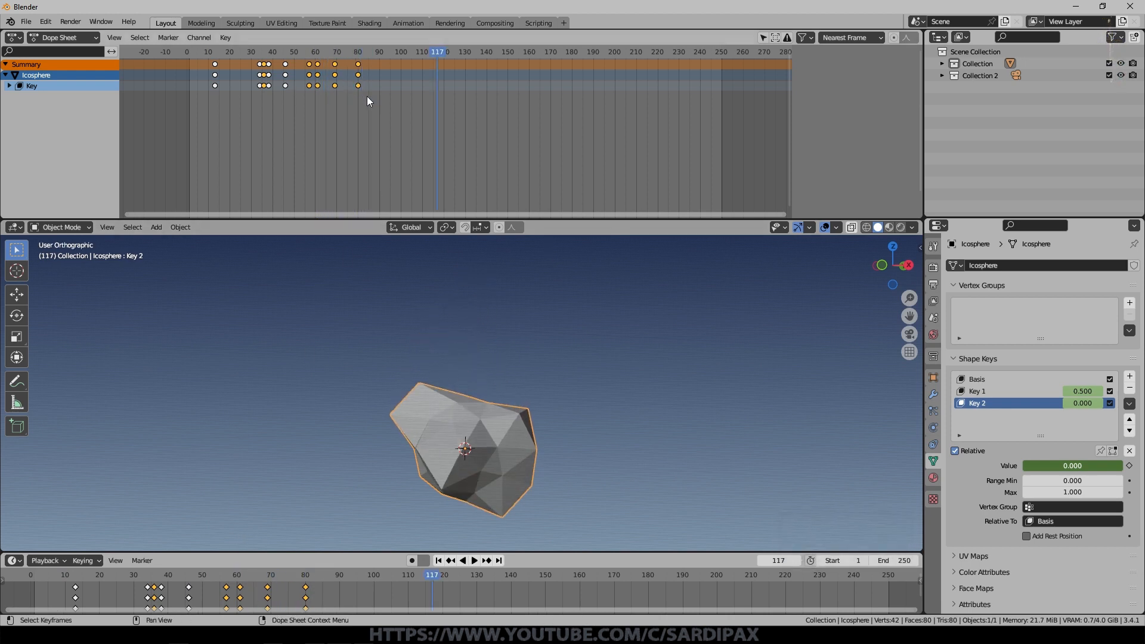
Step: Scale and move all keyframes so they span about frames 7 to 229, and play the slowed-down animation
{"action": "key", "text": "a"}
{"action": "key", "text": "s"}
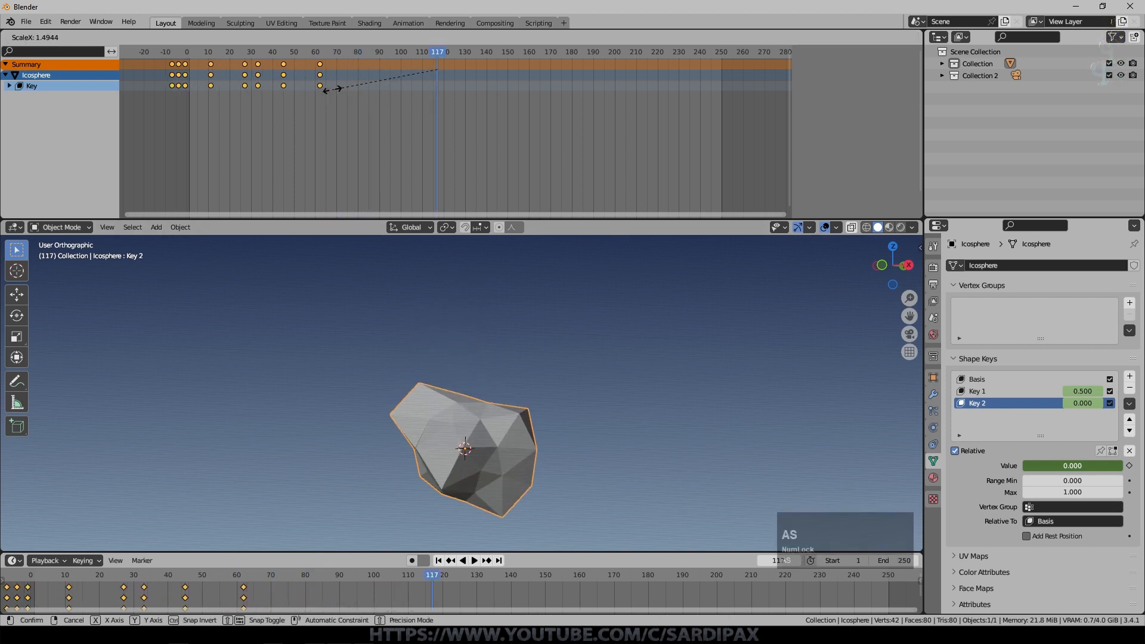
{"action": "left_click", "coordinate": [325, 112]}
{"action": "key", "text": "g"}
{"action": "left_click", "coordinate": [500, 112]}
{"action": "key", "text": "s"}
{"action": "left_click", "coordinate": [561, 138]}
{"action": "key", "text": "space"}
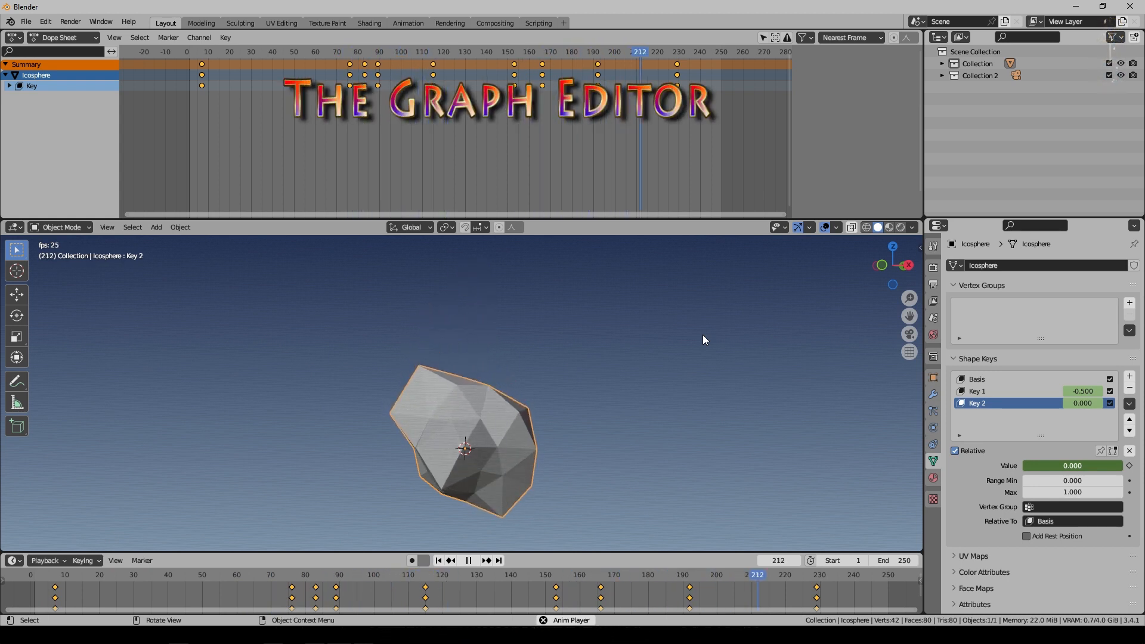
{"action": "key", "text": "space"}
Step: Change the Dope Sheet area to the Graph Editor and hide its sidebar
{"action": "left_click", "coordinate": [15, 39]}
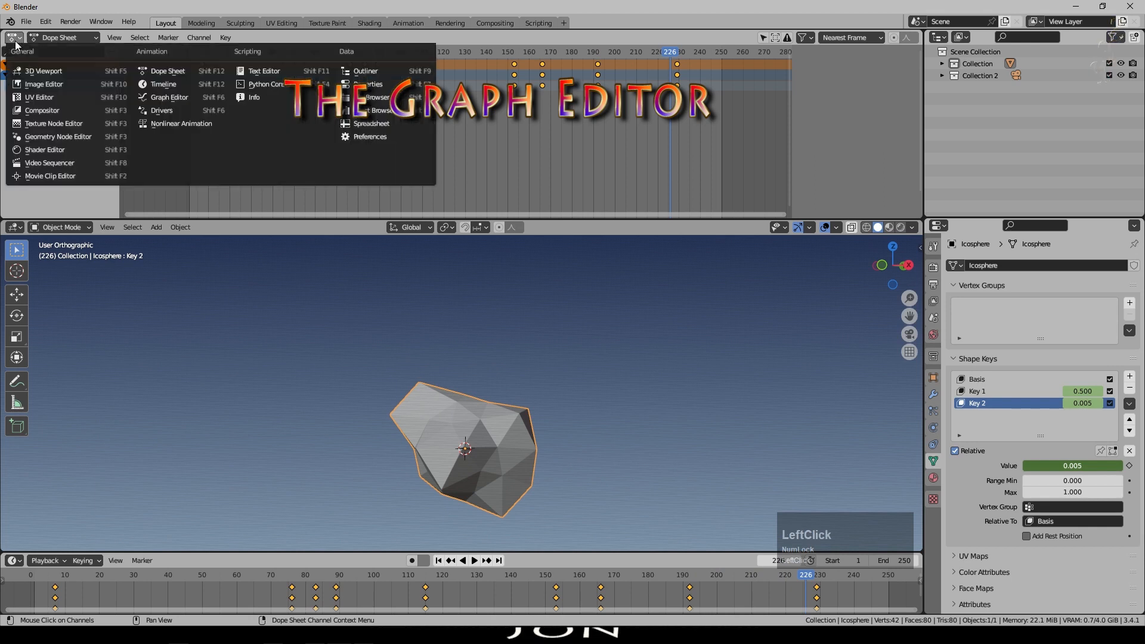
{"action": "left_click", "coordinate": [174, 95]}
{"action": "scroll", "coordinate": [438, 112], "scroll_direction": "down", "scroll_amount": 2}
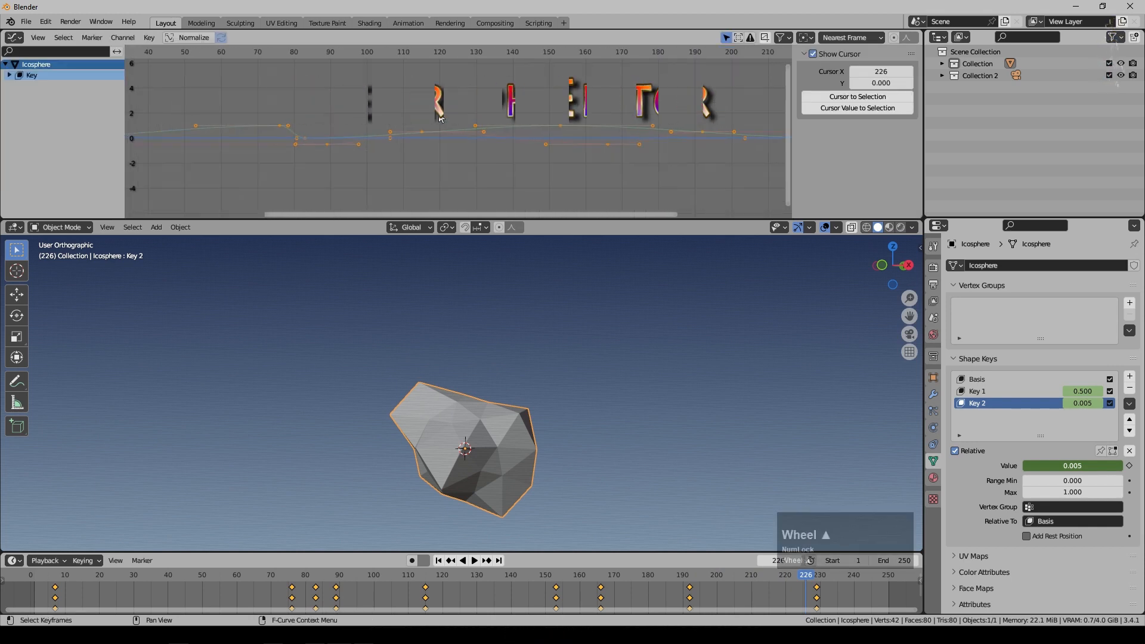
{"action": "key", "text": "n"}
{"action": "scroll", "coordinate": [439, 112], "scroll_direction": "up", "scroll_amount": 3}
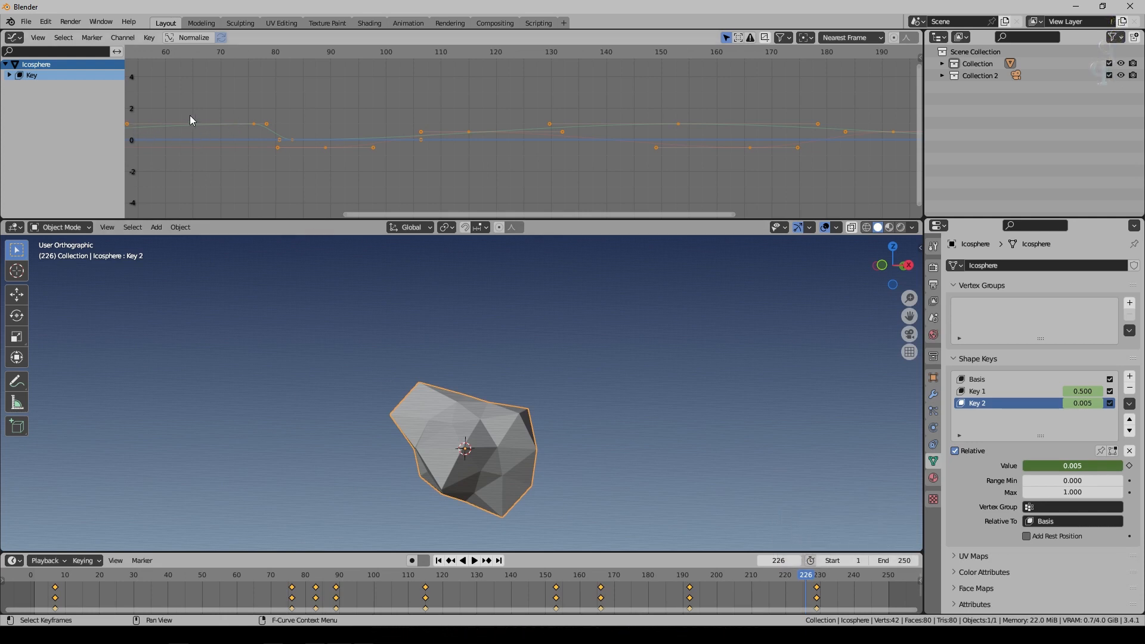
Step: Expand the Key channel, select the Key 1 value curve, and move the current frame to 90
{"action": "left_click", "coordinate": [12, 74]}
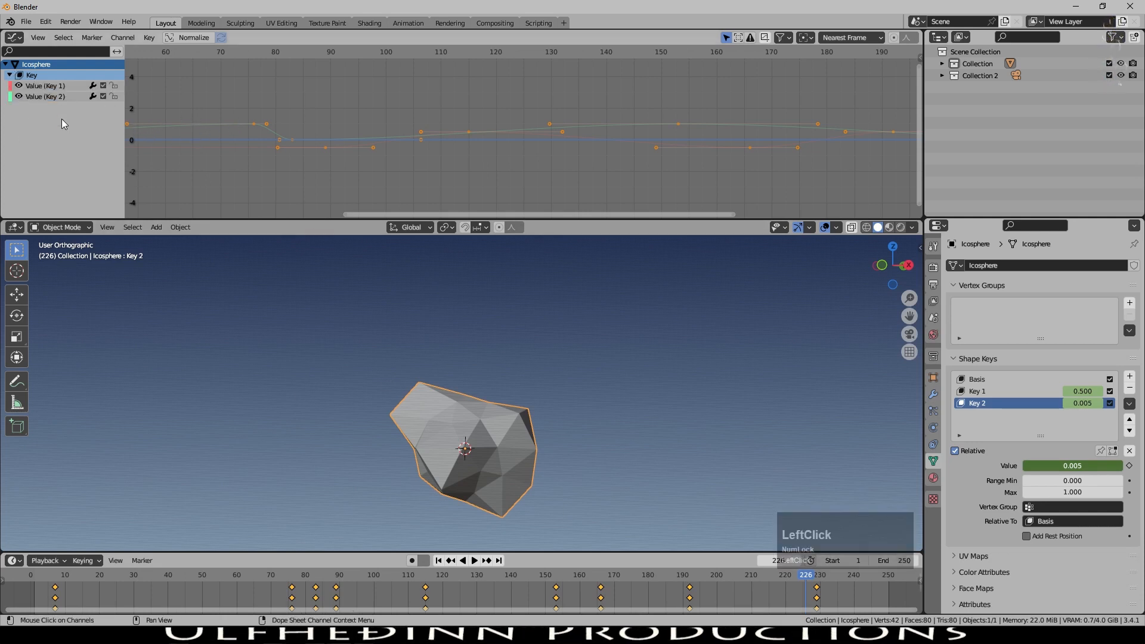
{"action": "left_click", "coordinate": [51, 90]}
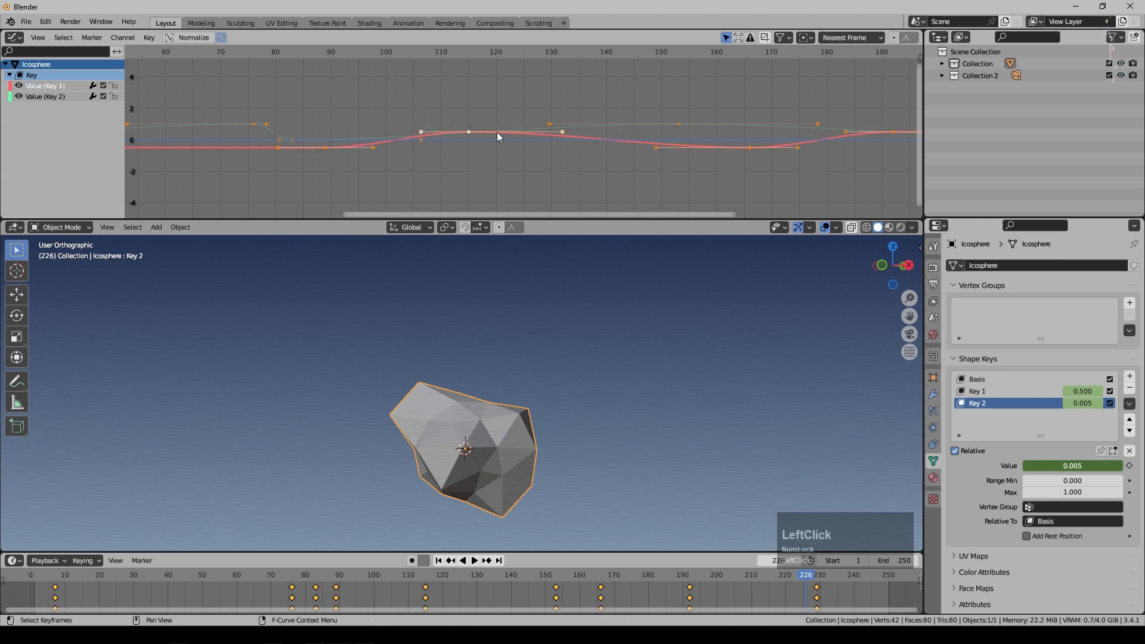
{"action": "scroll", "coordinate": [575, 143], "scroll_direction": "down", "scroll_amount": 4}
{"action": "scroll", "coordinate": [455, 156], "scroll_direction": "up", "scroll_amount": 2}
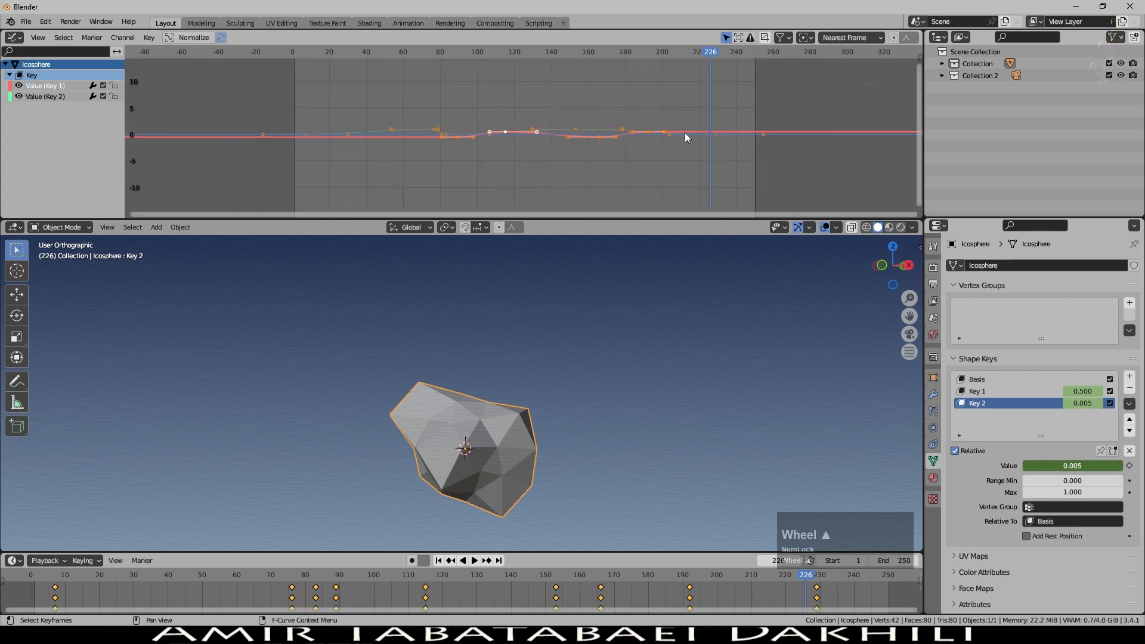
{"action": "scroll", "coordinate": [470, 156], "scroll_direction": "up", "scroll_amount": 3}
{"action": "right_click_drag", "start_coordinate": [378, 176], "coordinate": [453, 172], "text": "shift"}
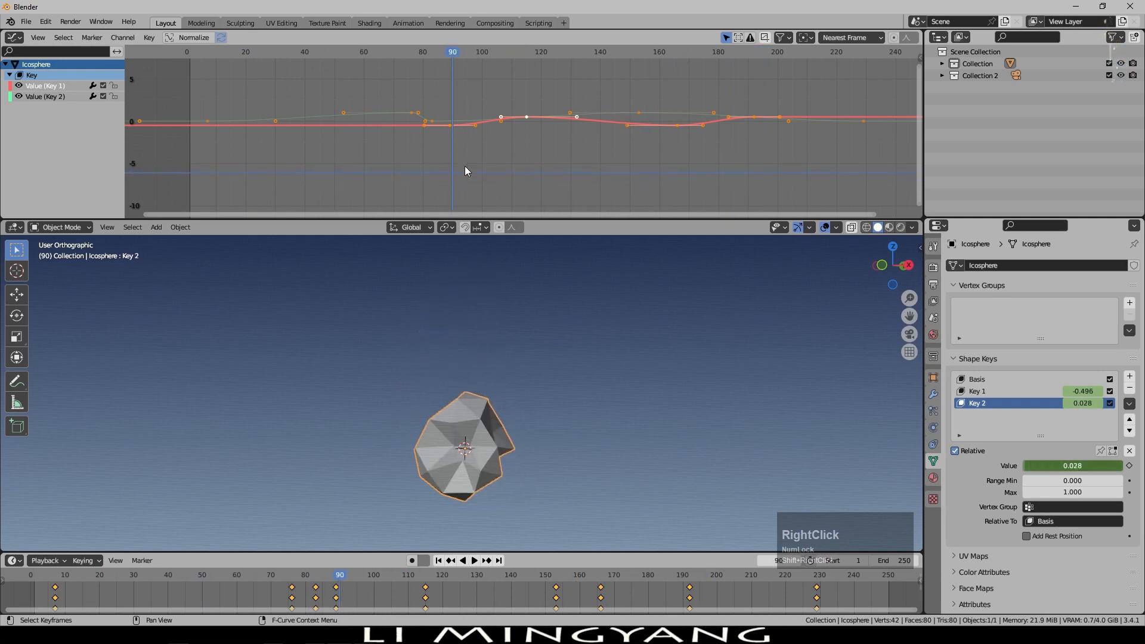
Step: Lower the Key 1 curve's keyframe near frame 90 to about -3, rotate its handles steeply, and play the animation
{"action": "left_click", "coordinate": [451, 127]}
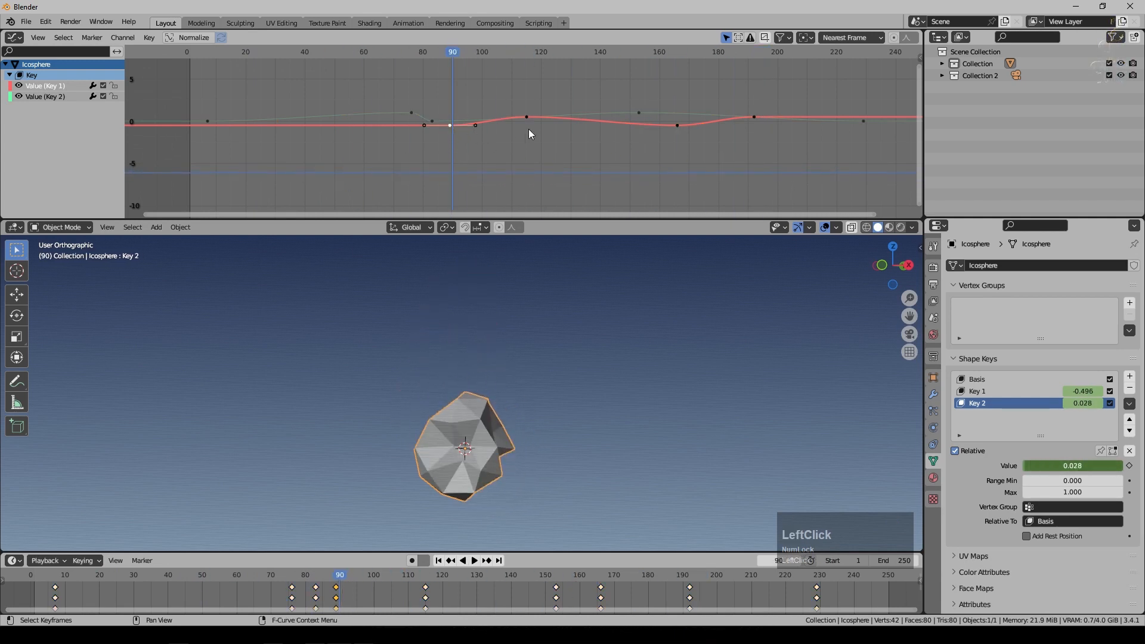
{"action": "key", "text": "g"}
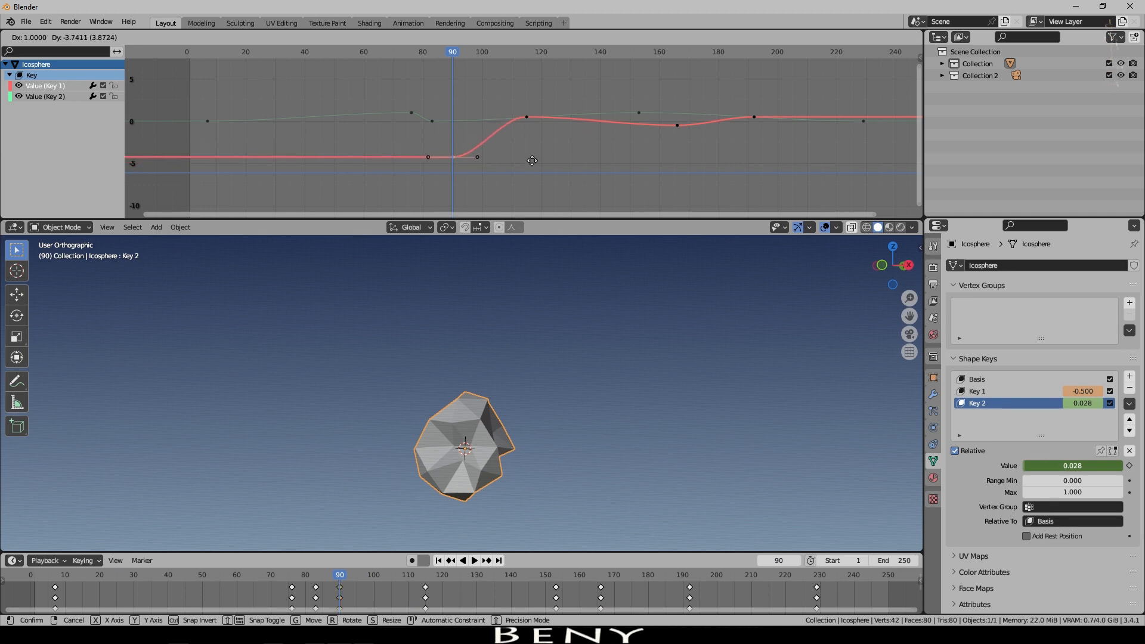
{"action": "left_click", "coordinate": [534, 156]}
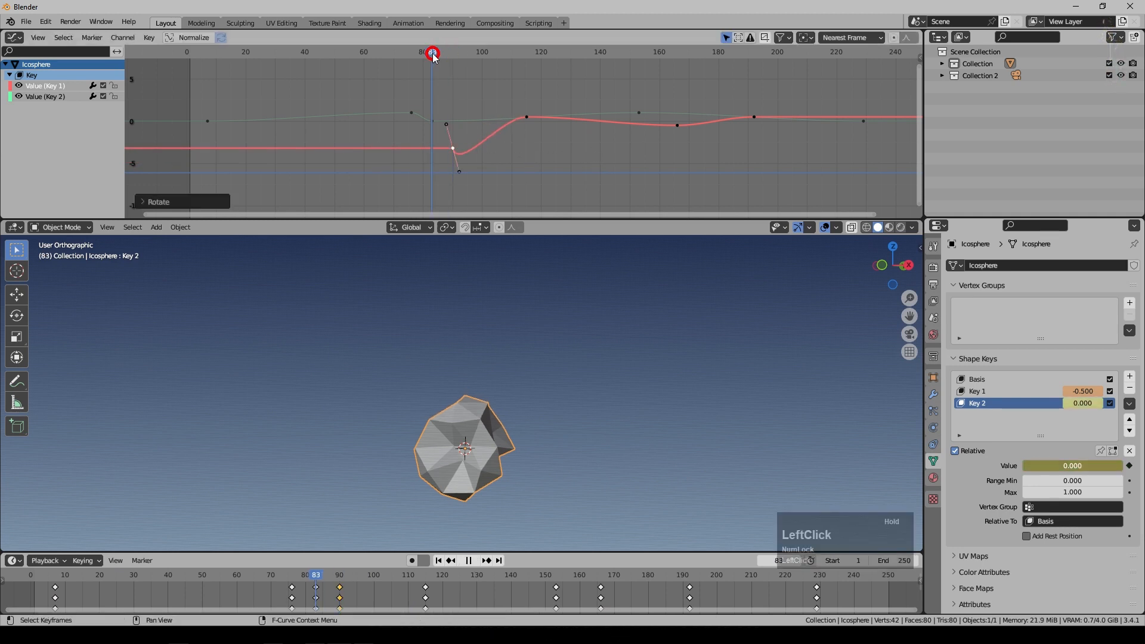
{"action": "key", "text": "space"}
Step: Move the right handle of the Key 1 keyframe near frame 90 up to about frame 100 and value 4
{"action": "left_click", "coordinate": [459, 173]}
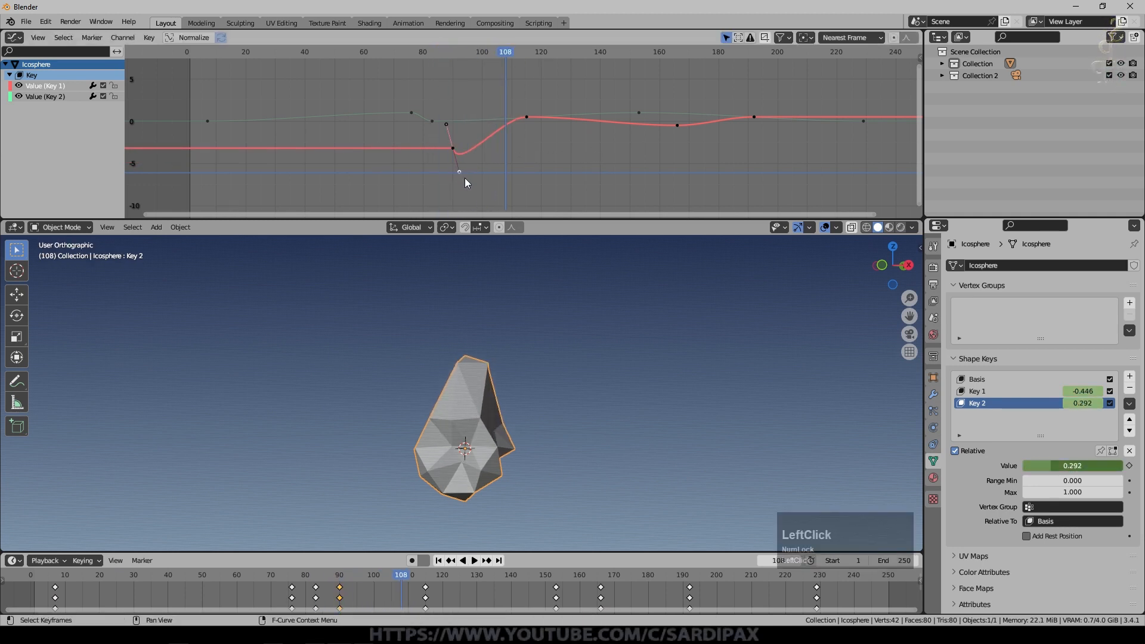
{"action": "key", "text": "g"}
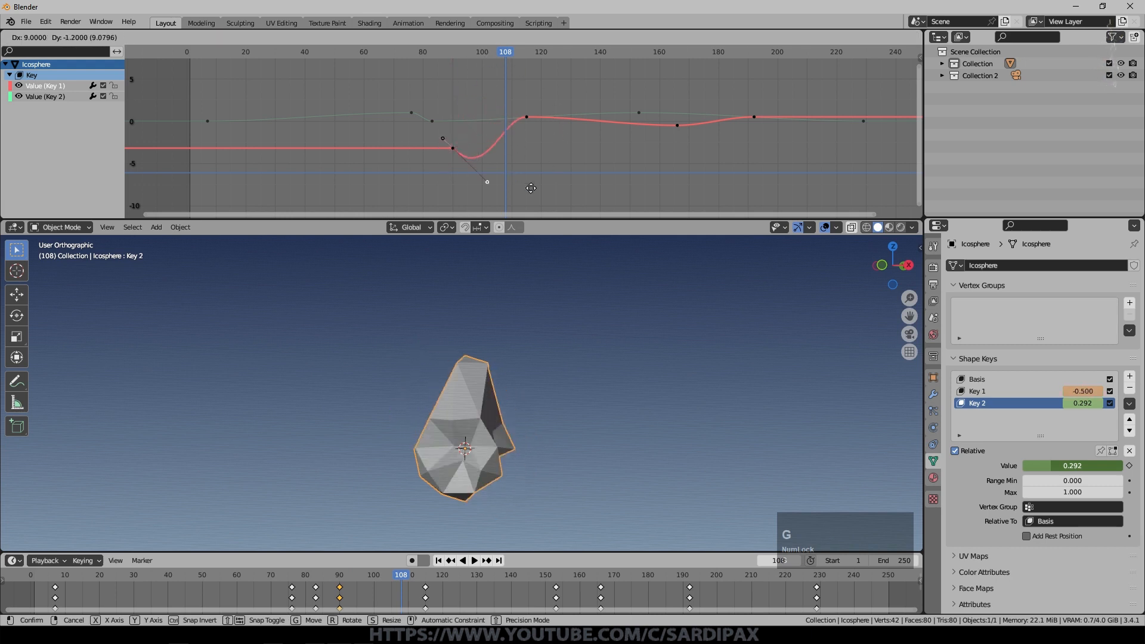
{"action": "left_click", "coordinate": [530, 91]}
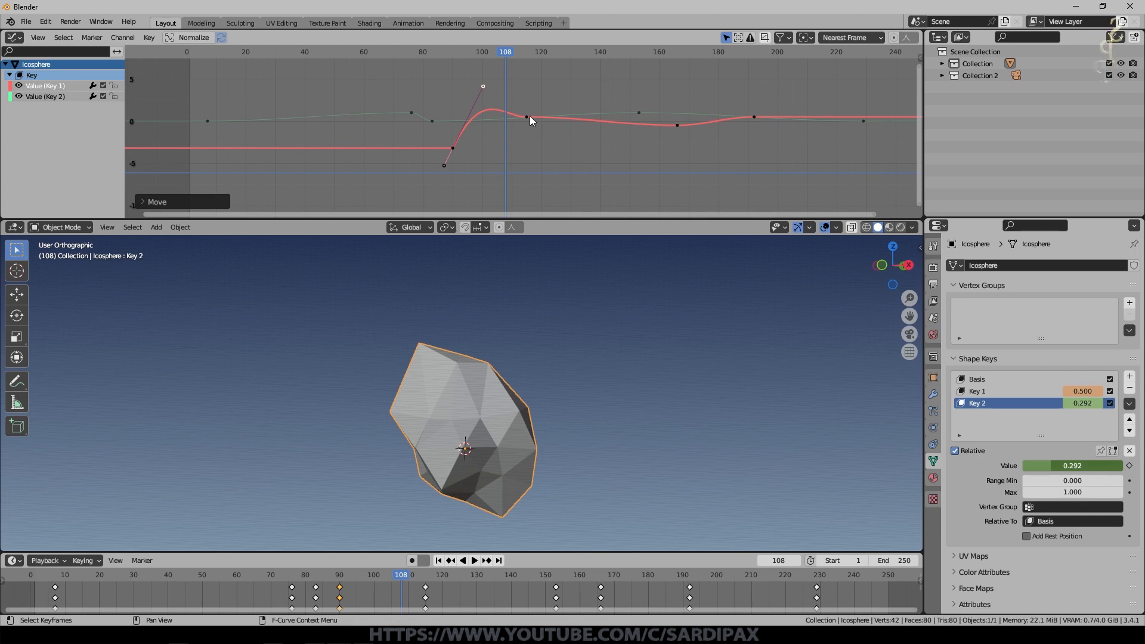
Step: Delete all keyframes from both shape key curves, play the animation from frame 1, and return to frame 1
{"action": "scroll", "coordinate": [530, 116], "scroll_direction": "down", "scroll_amount": 3}
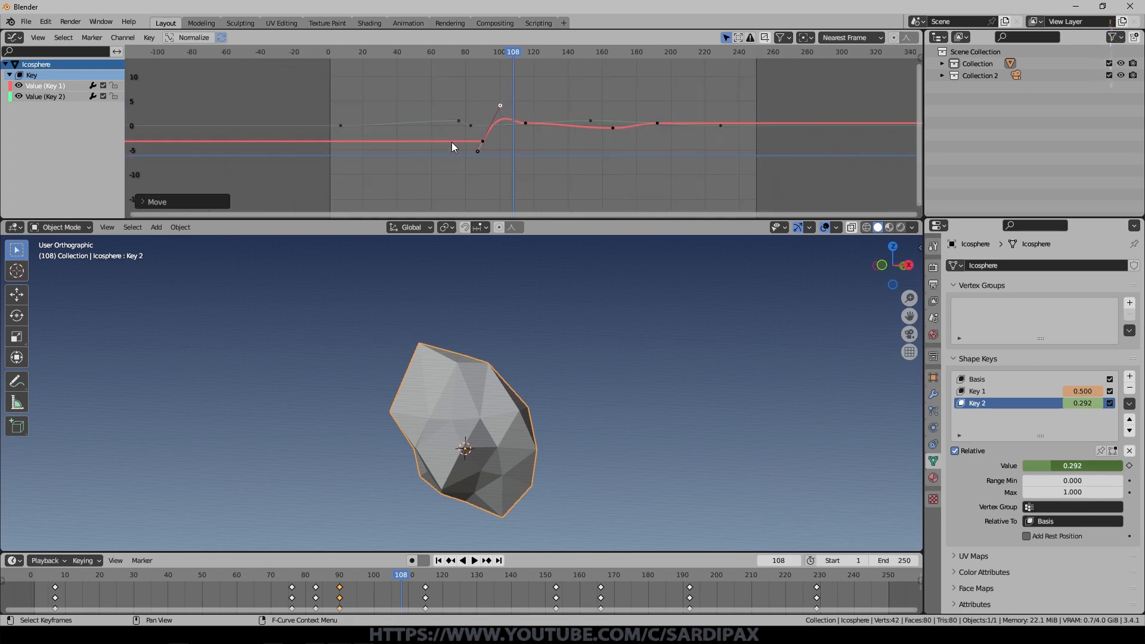
{"action": "key", "text": "a"}
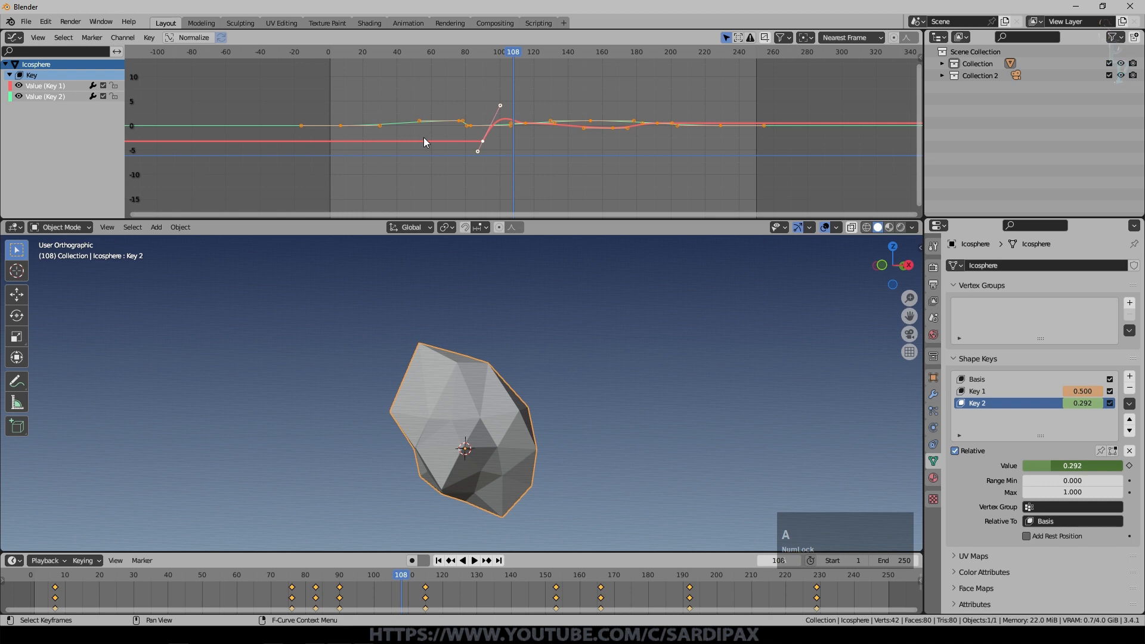
{"action": "left_click", "coordinate": [439, 561]}
{"action": "key", "text": "x"}
{"action": "left_click", "coordinate": [527, 113]}
{"action": "key", "text": "space"}
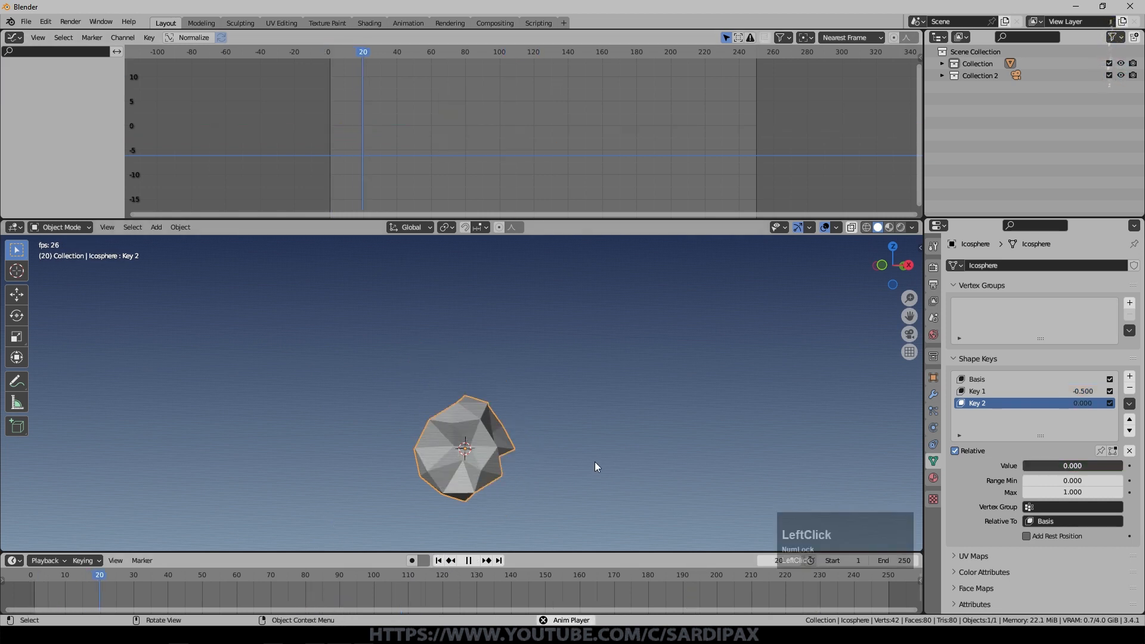
{"action": "middle_click_drag", "start_coordinate": [582, 431], "coordinate": [570, 470]}
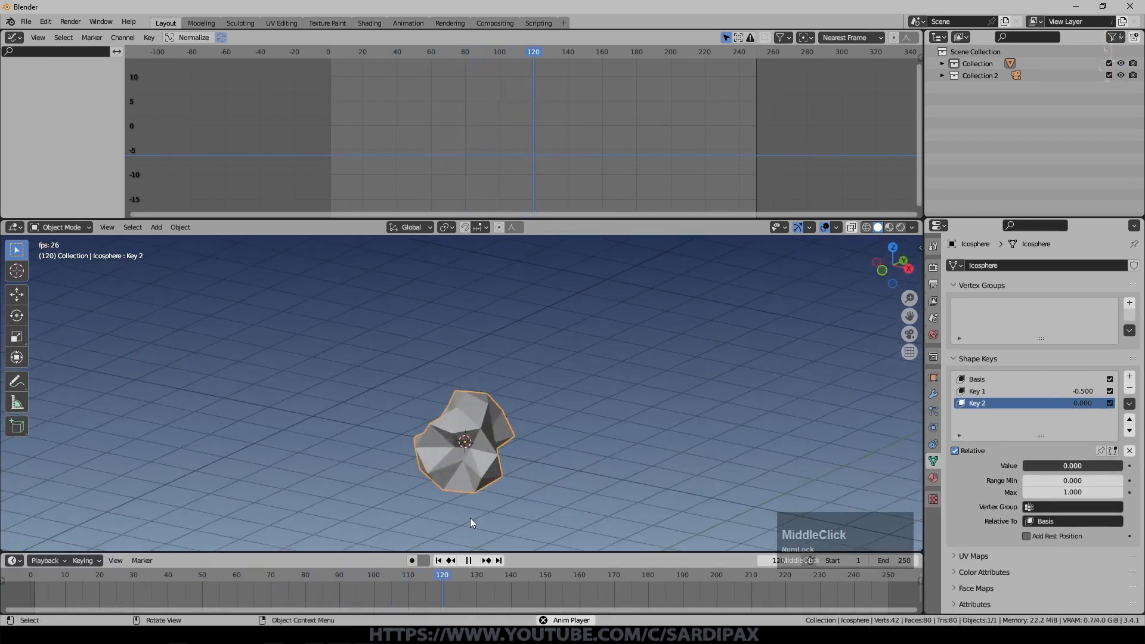
{"action": "key", "text": "space"}
{"action": "left_click", "coordinate": [440, 561]}
Step: Select the Key 2 shape key and insert a keyframe on its 0.000 value at frame 1
{"action": "left_click", "coordinate": [978, 391]}
{"action": "left_click", "coordinate": [975, 405]}
{"action": "left_click", "coordinate": [977, 394]}
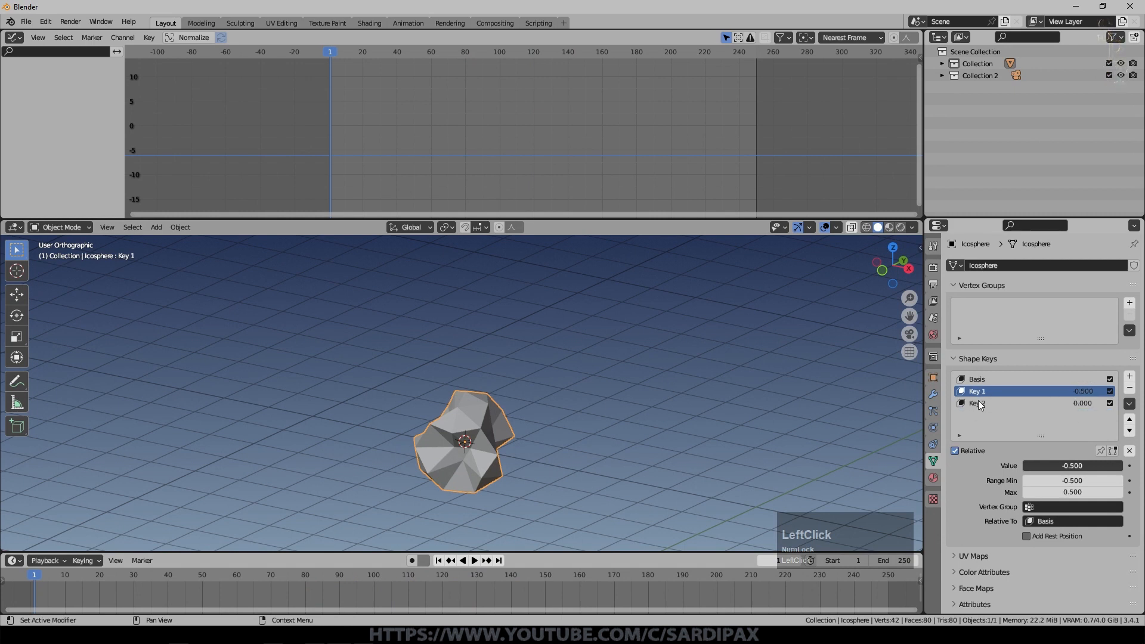
{"action": "left_click", "coordinate": [980, 407]}
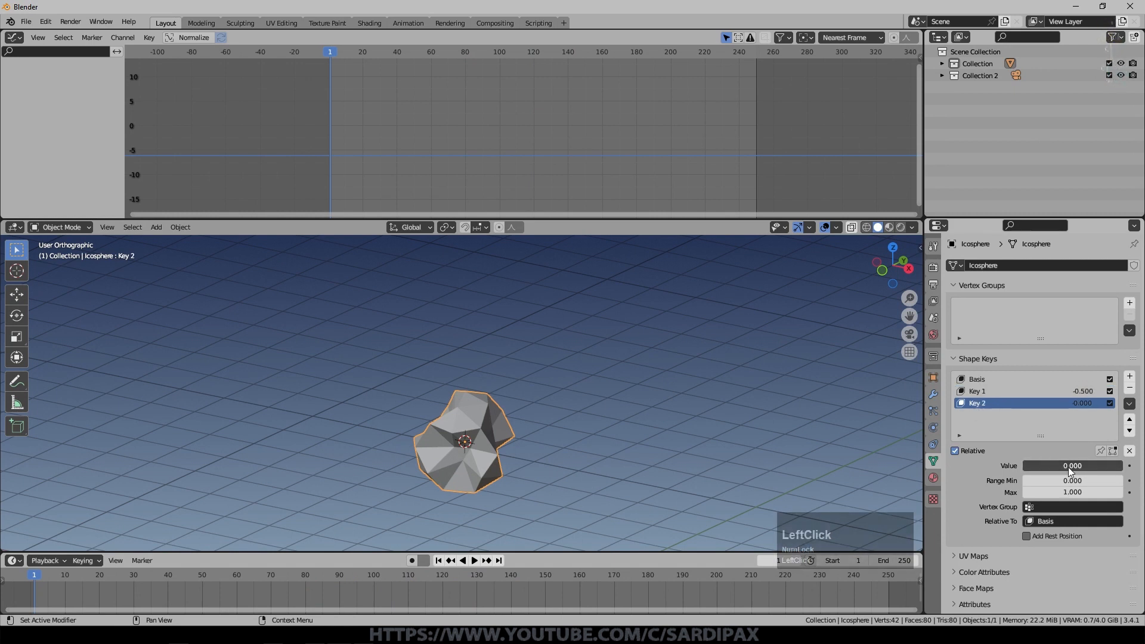
{"action": "key", "text": "i"}
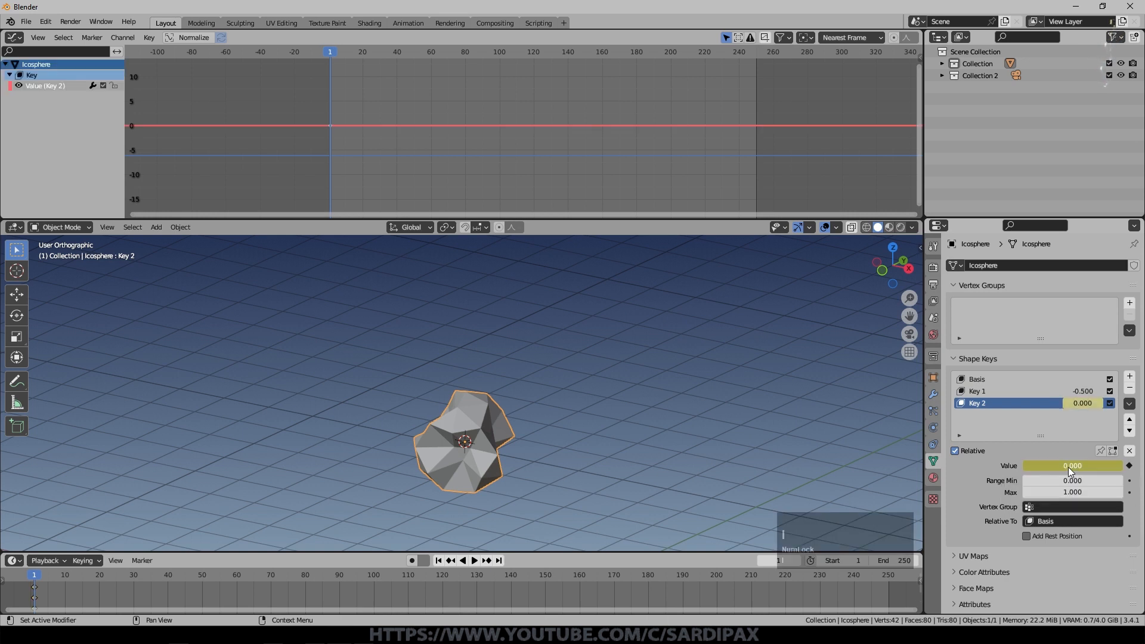
{"action": "scroll", "coordinate": [288, 116], "scroll_direction": "up", "scroll_amount": 3}
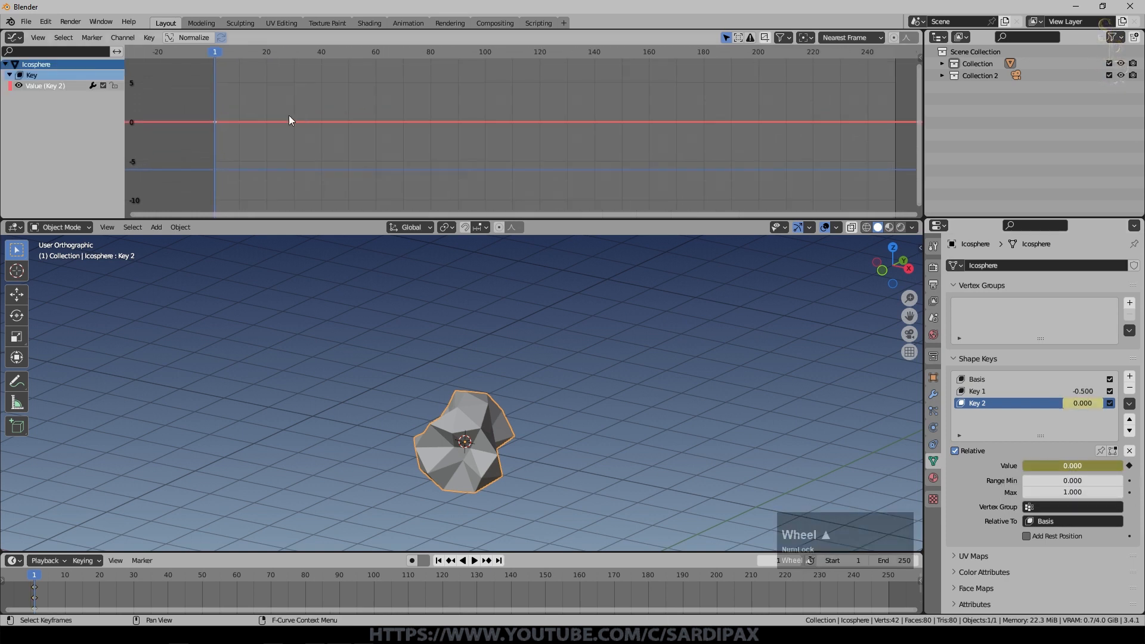
Step: Play the animation with the single Key 2 keyframe and return to frame 1
{"action": "left_click", "coordinate": [398, 84]}
{"action": "key", "text": "space"}
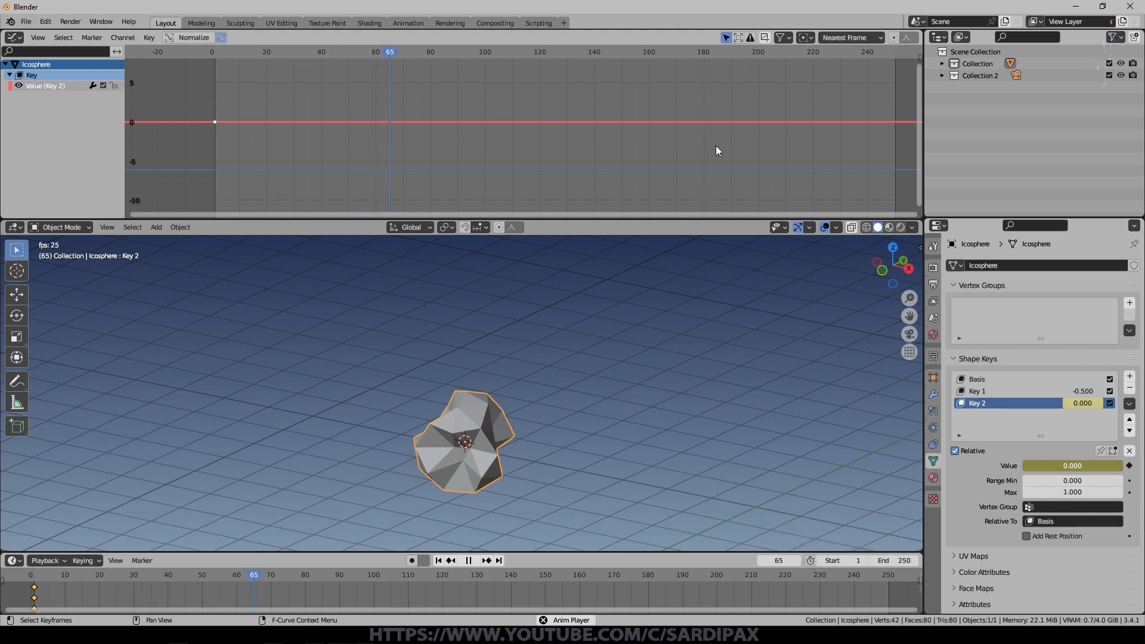
{"action": "key", "text": "space"}
{"action": "left_click", "coordinate": [618, 97]}
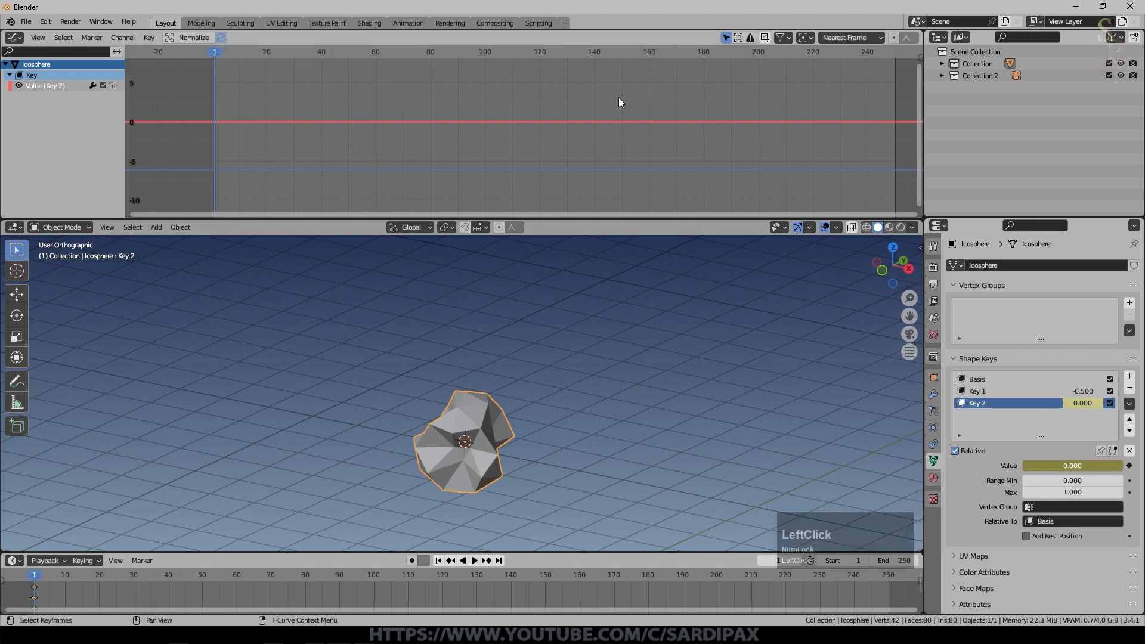
Step: Add a Built-In Function modifier of type Sine to the Key 2 curve and play the animation
{"action": "key", "text": "n"}
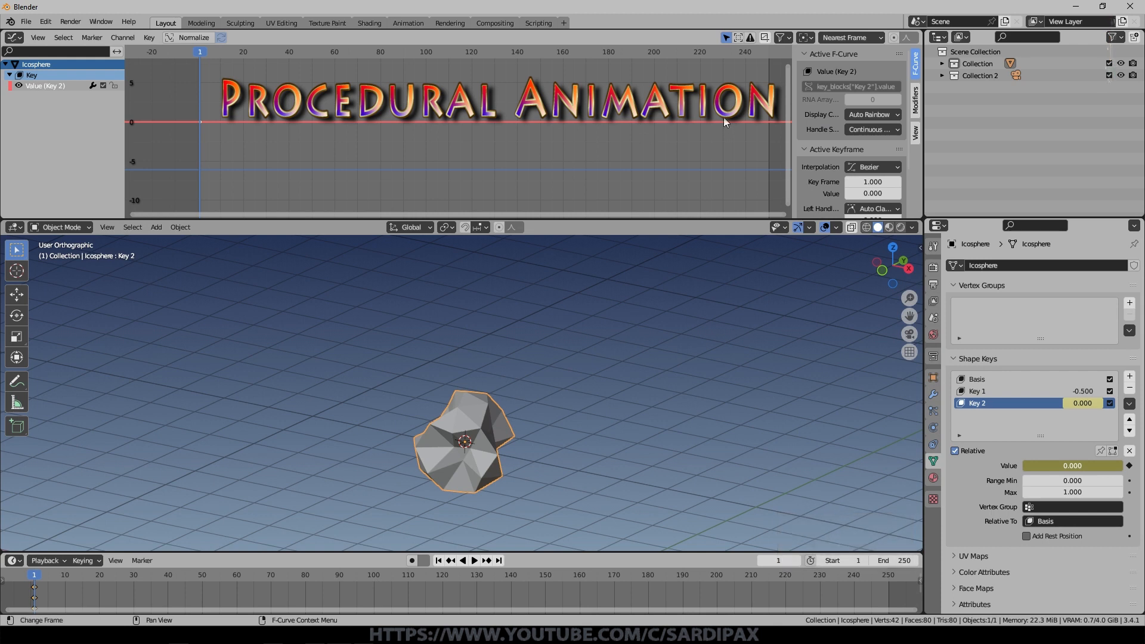
{"action": "left_click", "coordinate": [917, 96]}
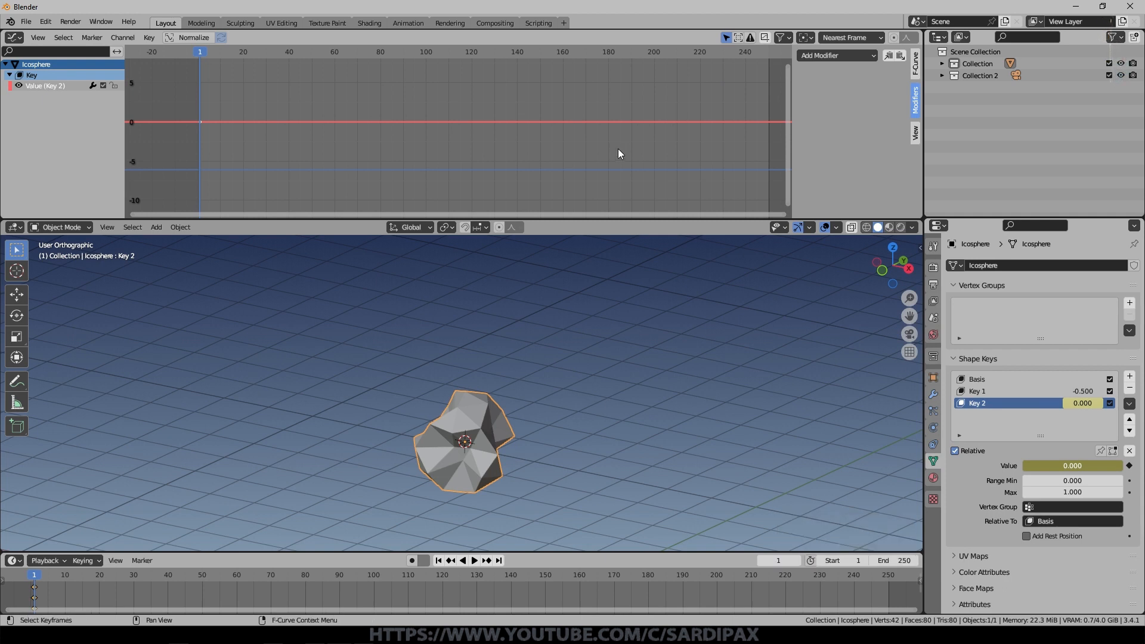
{"action": "left_click", "coordinate": [836, 56]}
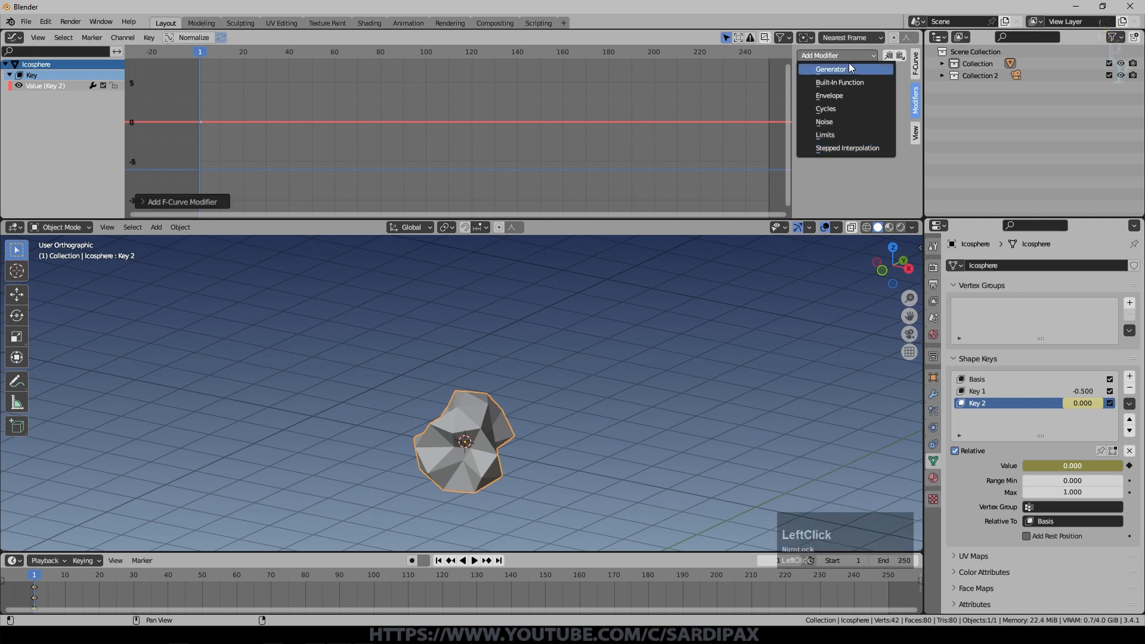
{"action": "left_click", "coordinate": [844, 82]}
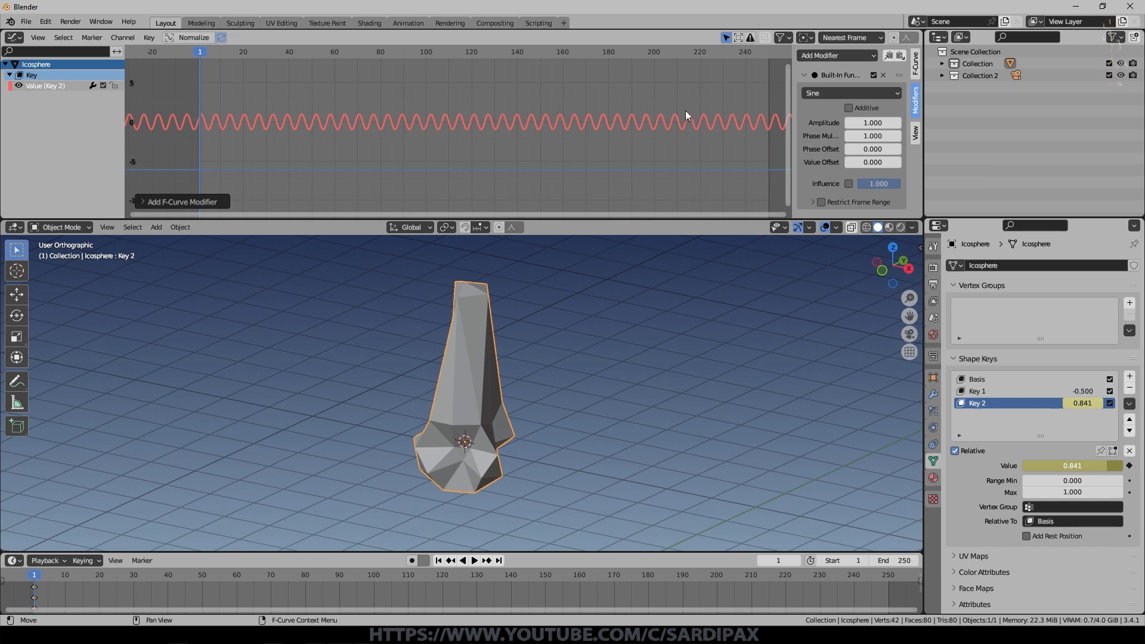
{"action": "key", "text": "space"}
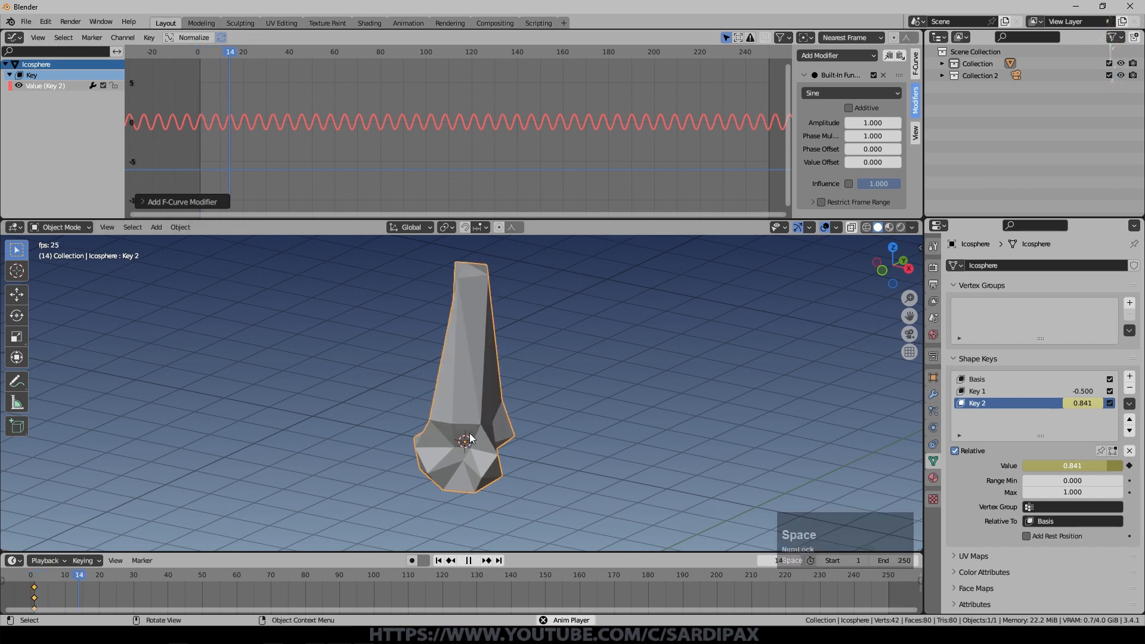
{"action": "middle_click_drag", "start_coordinate": [558, 372], "coordinate": [566, 377]}
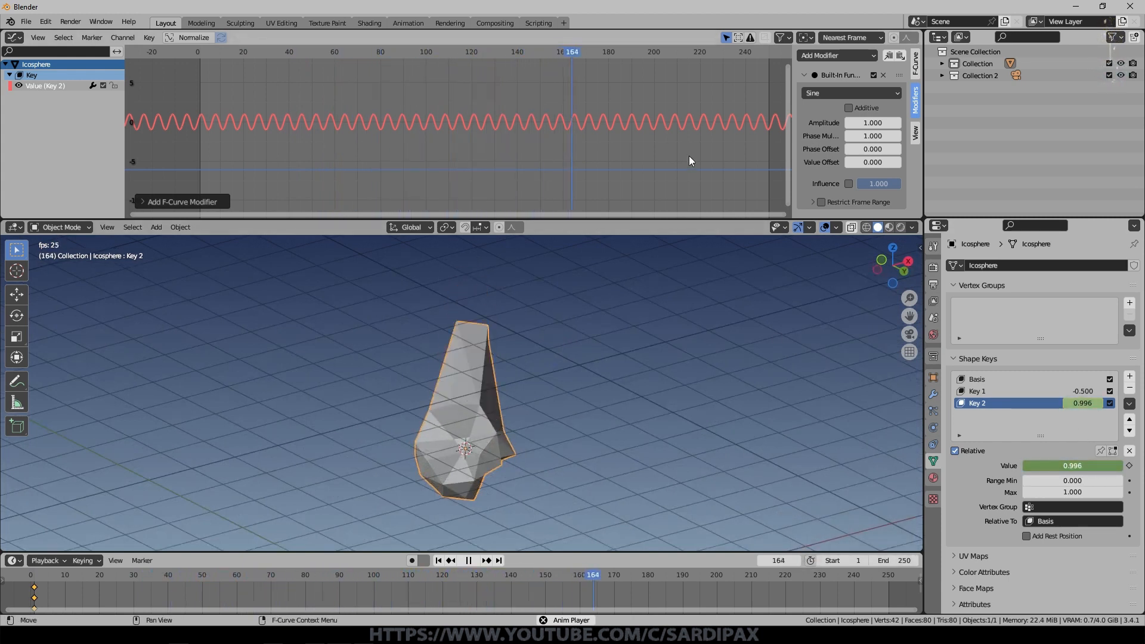
Step: Set the sine modifier's Amplitude to 1.6 and its Phase Multiplier to 0.1 during playback
{"action": "mouse_move", "coordinate": [872, 125]}
{"action": "left_mouse_down"}
{"action": "mouse_move", "coordinate": [892, 126]}
{"action": "mouse_move", "coordinate": [869, 125]}
{"action": "mouse_move", "coordinate": [880, 125]}
{"action": "left_mouse_up"}
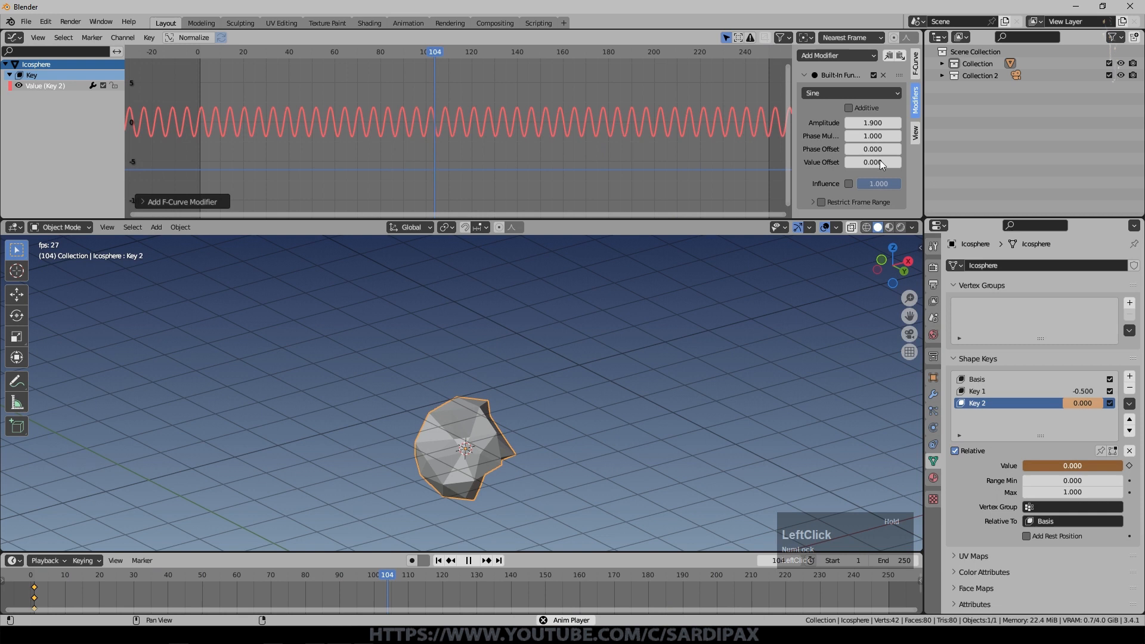
{"action": "left_click_drag", "start_coordinate": [869, 122], "coordinate": [866, 121]}
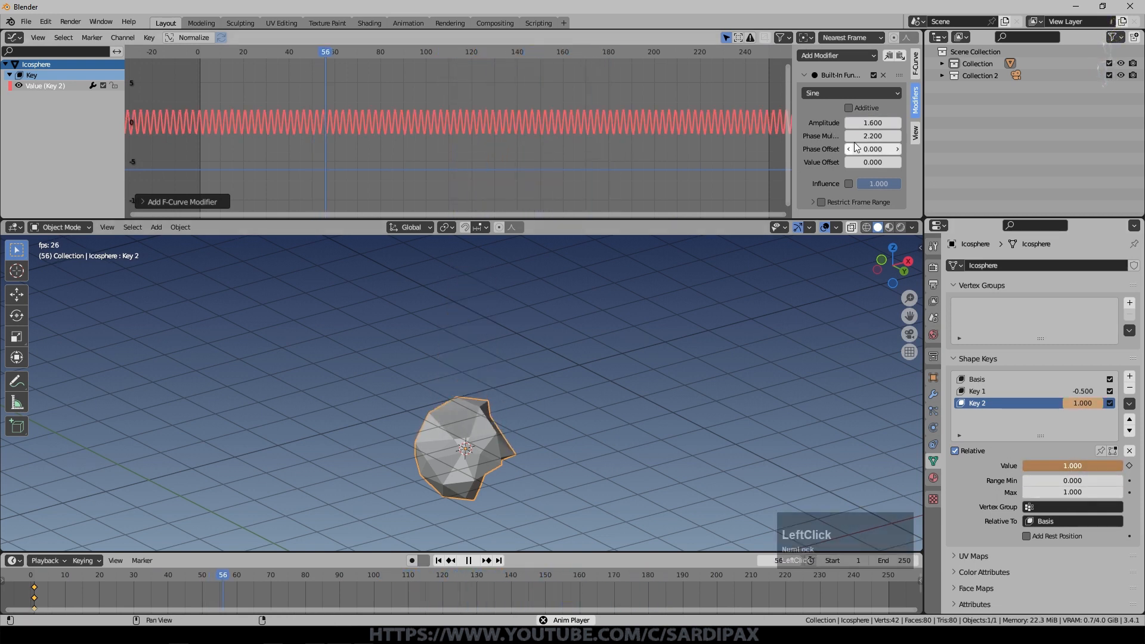
{"action": "left_click_drag", "start_coordinate": [866, 139], "coordinate": [858, 138]}
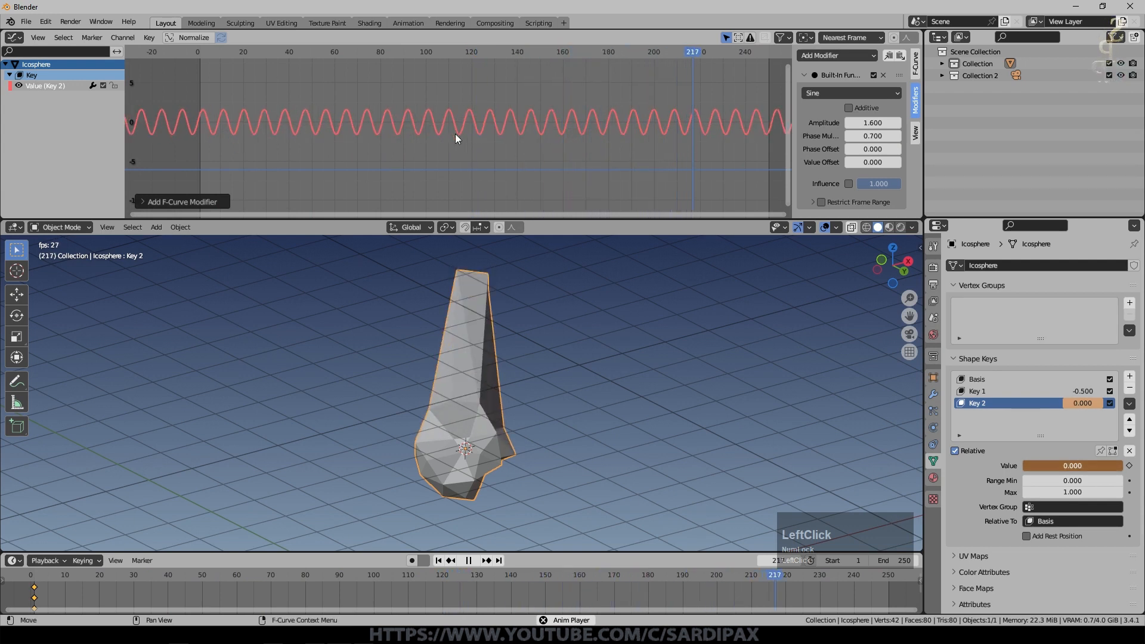
{"action": "left_click", "coordinate": [848, 136]}
{"action": "left_click", "coordinate": [848, 135]}
{"action": "left_click", "coordinate": [847, 136]}
{"action": "left_click", "coordinate": [847, 136]}
{"action": "left_click", "coordinate": [847, 136]}
{"action": "left_click", "coordinate": [847, 136]}
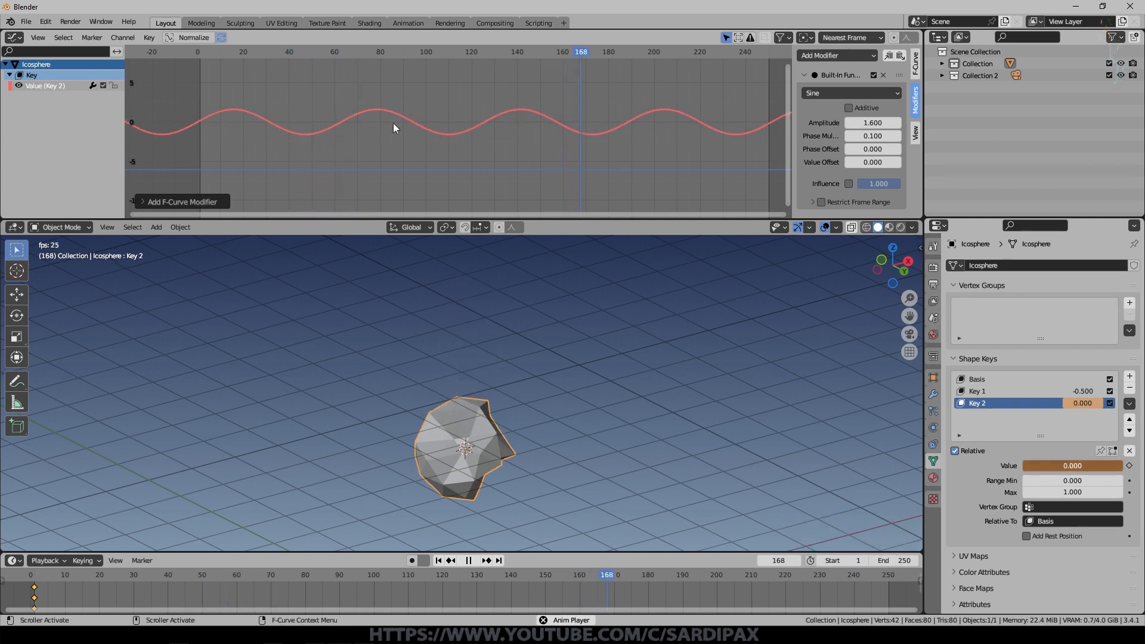
Step: Set the sine modifier's Amplitude to 0.5 and its Value Offset to 0.5 while the animation plays
{"action": "left_click", "coordinate": [864, 125]}
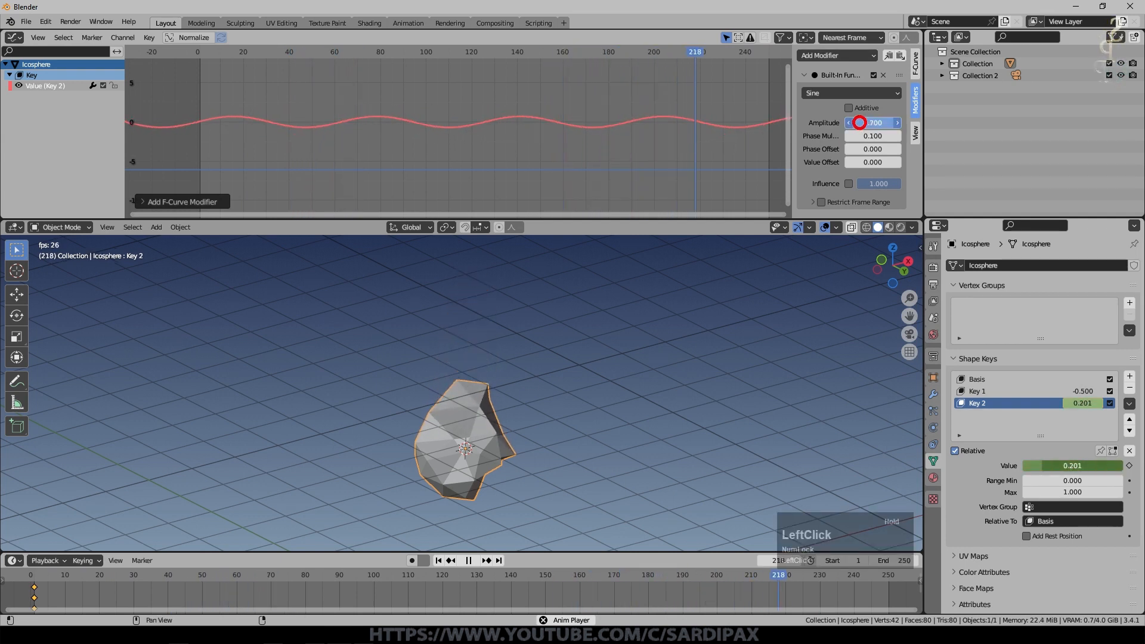
{"action": "type", "text": "0.6"}
{"action": "key", "text": "Return"}
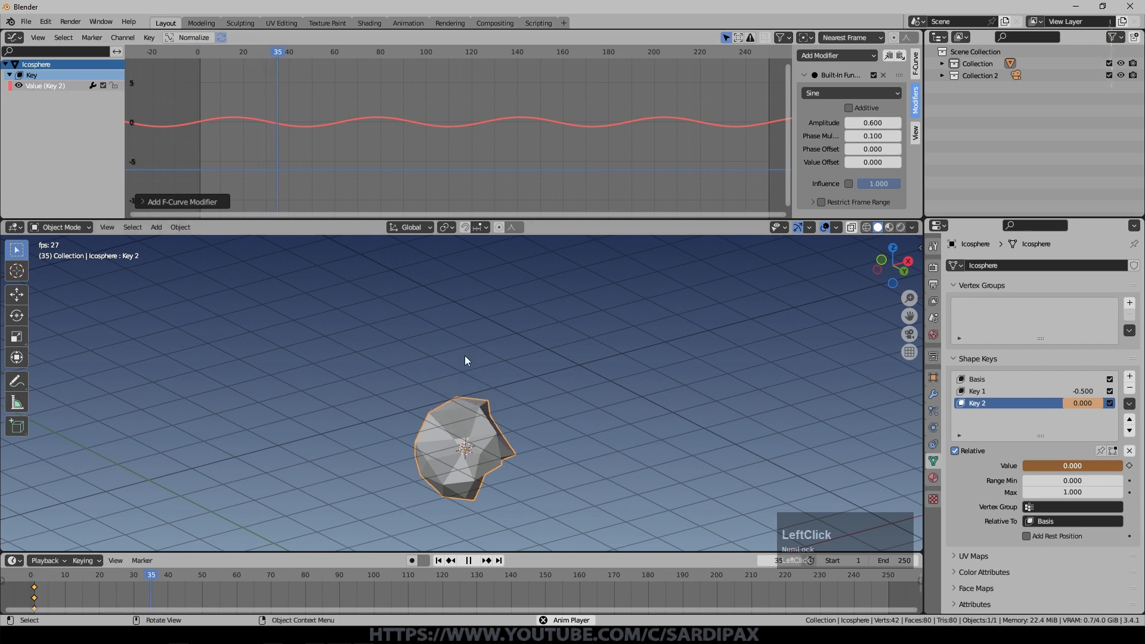
{"action": "left_click", "coordinate": [898, 123]}
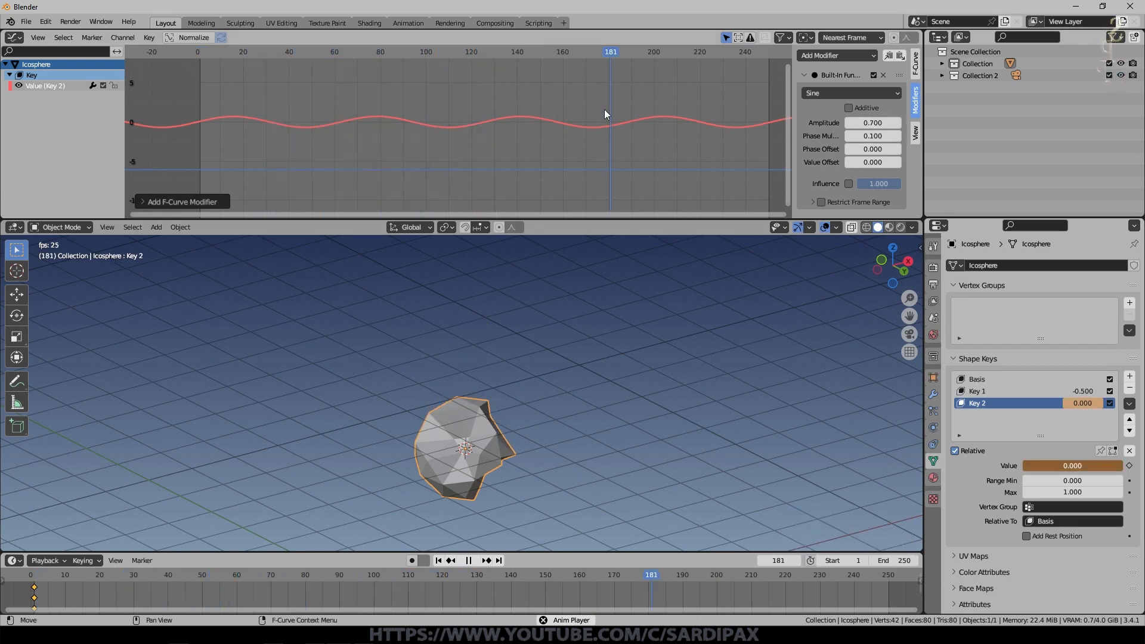
{"action": "scroll", "coordinate": [521, 117], "scroll_direction": "up", "scroll_amount": 2}
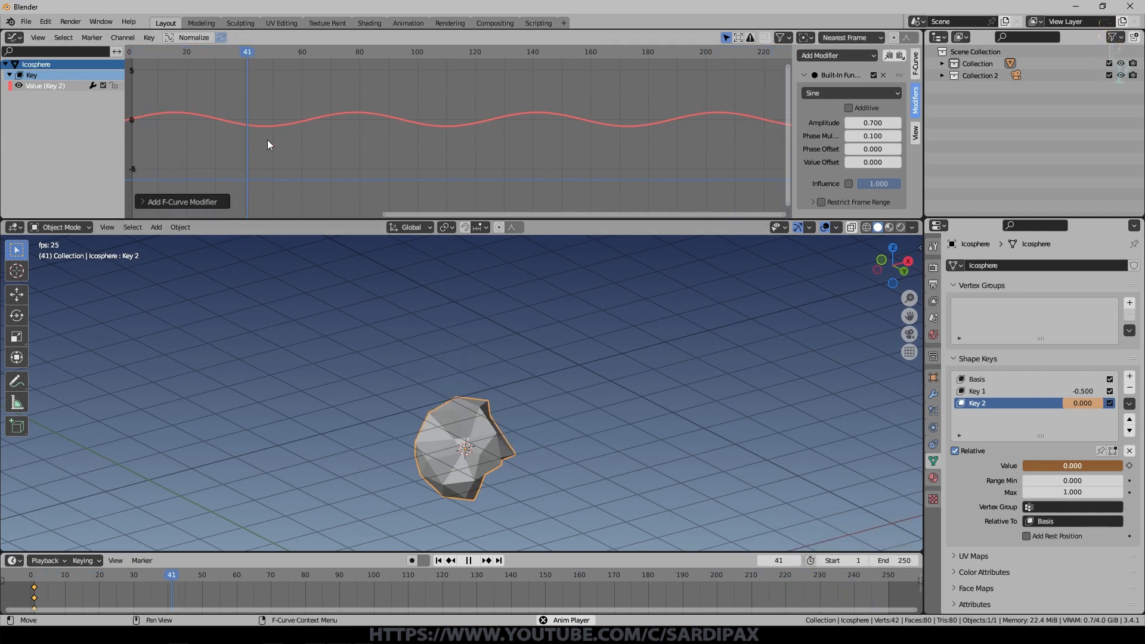
{"action": "left_click_drag", "start_coordinate": [879, 163], "coordinate": [886, 167]}
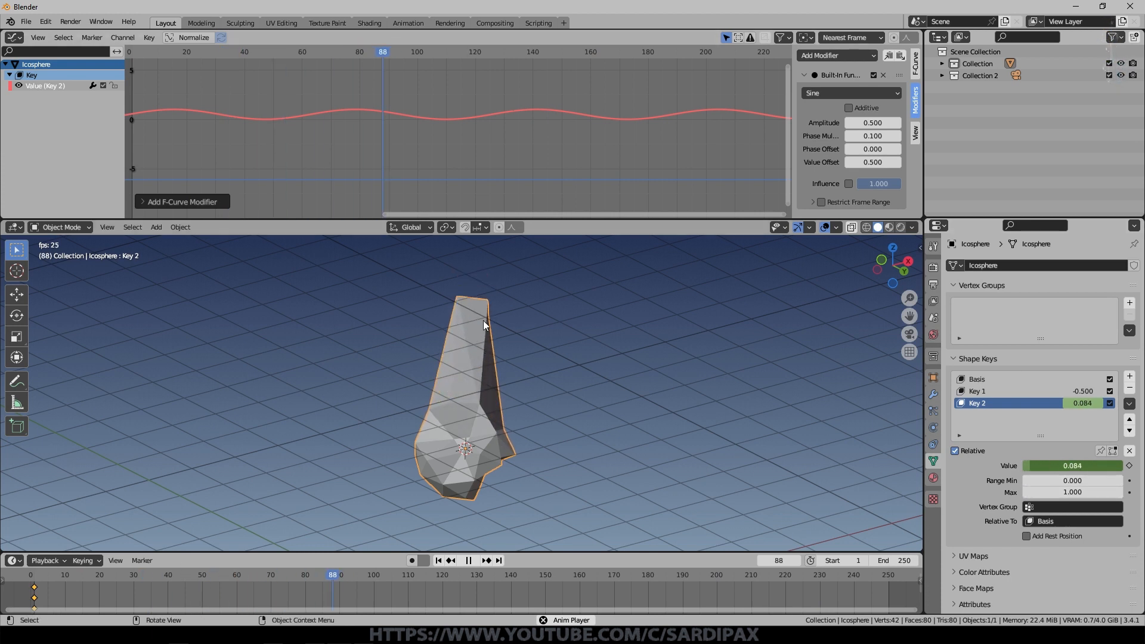
Step: Hide the floor grid overlay in the 3D viewport while the animation plays
{"action": "left_click", "coordinate": [837, 227]}
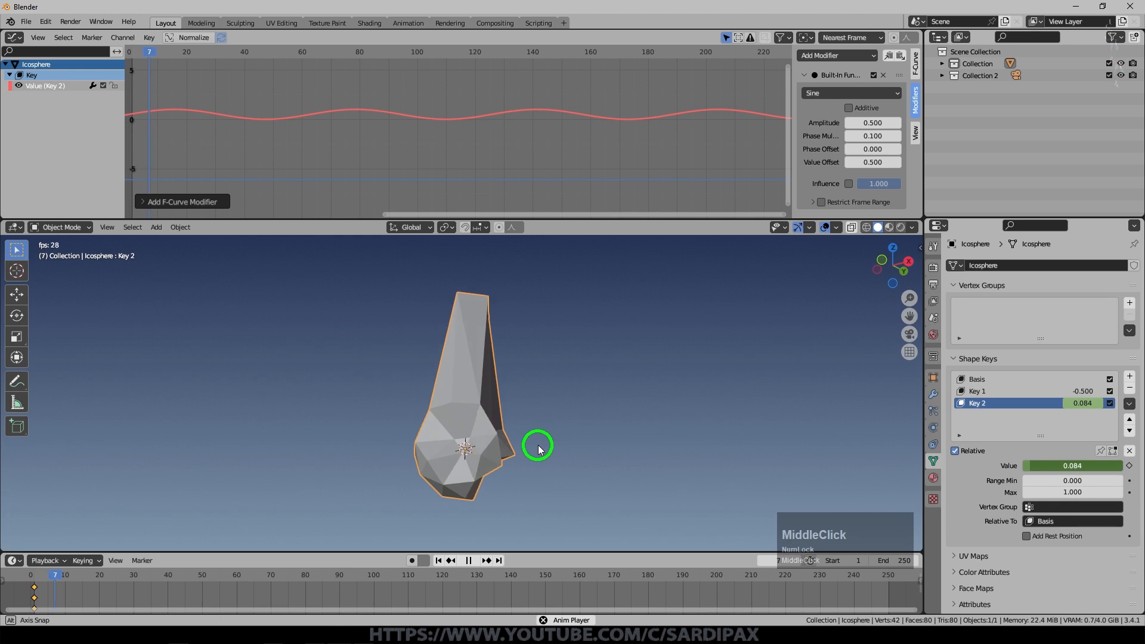
{"action": "mouse_move", "coordinate": [538, 446]}
{"action": "middle_mouse_down"}
{"action": "mouse_move", "coordinate": [583, 435]}
{"action": "mouse_move", "coordinate": [585, 463]}
{"action": "mouse_move", "coordinate": [544, 462]}
{"action": "middle_mouse_up"}
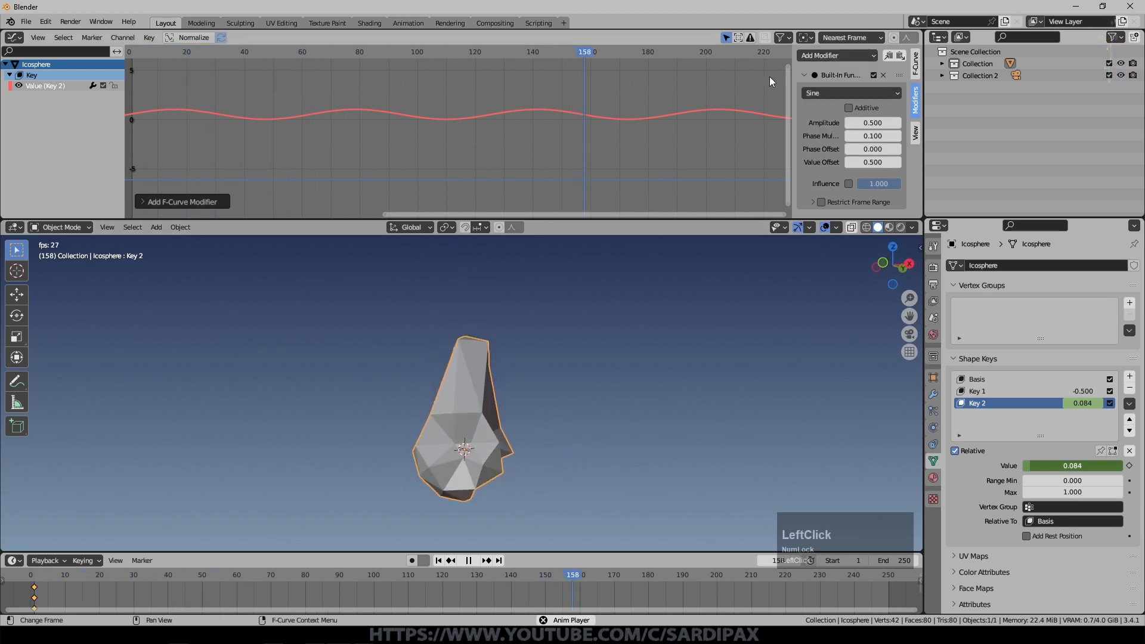
Step: Add a Noise modifier to the Key 2 curve after the sine modifier and raise the sine wave's amplitude
{"action": "left_click", "coordinate": [804, 75]}
{"action": "left_click", "coordinate": [805, 75]}
{"action": "left_click", "coordinate": [846, 55]}
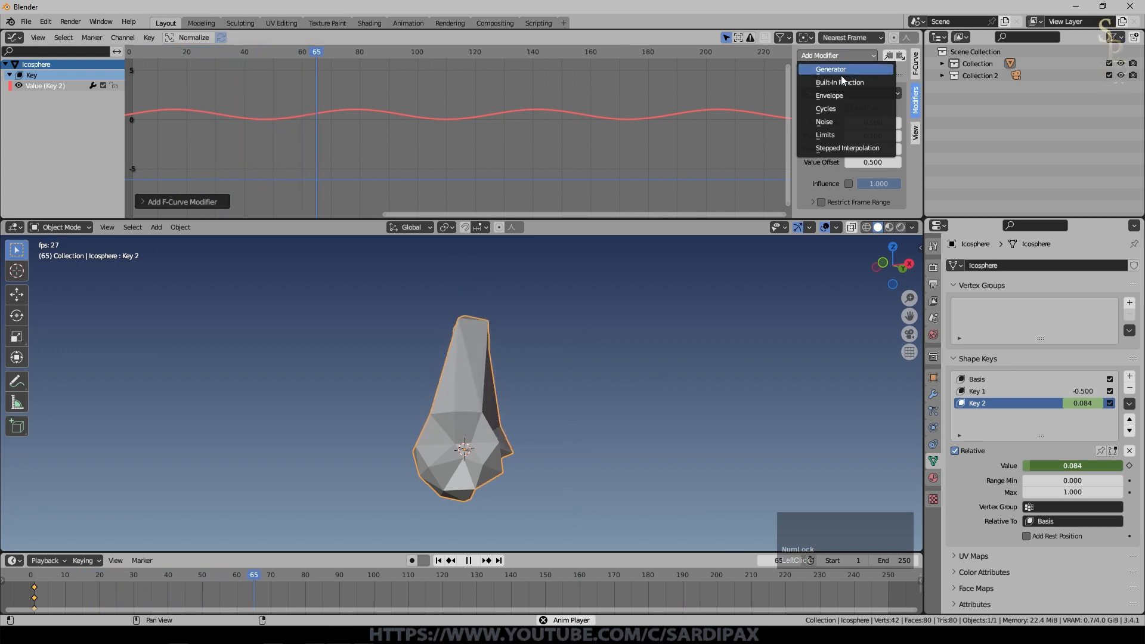
{"action": "left_click", "coordinate": [864, 121]}
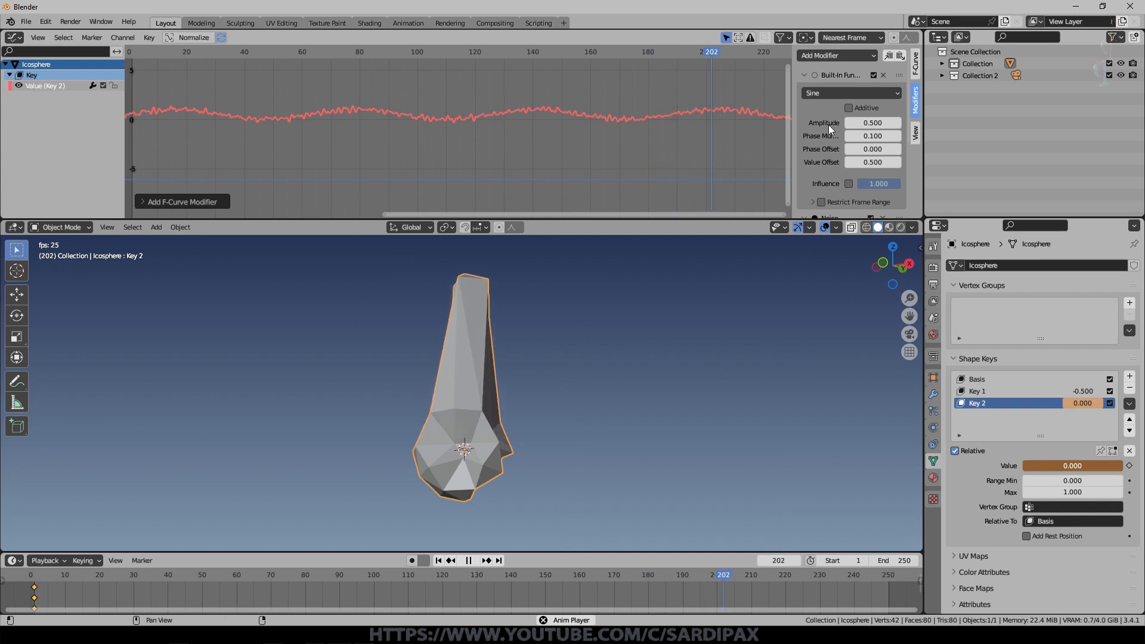
{"action": "left_click", "coordinate": [848, 108]}
Step: Set the Noise modifier's Scale to 0.5, Strength to 1.8 and Phase to -0.2, and stop playback
{"action": "scroll", "coordinate": [849, 113], "scroll_direction": "down", "scroll_amount": 4}
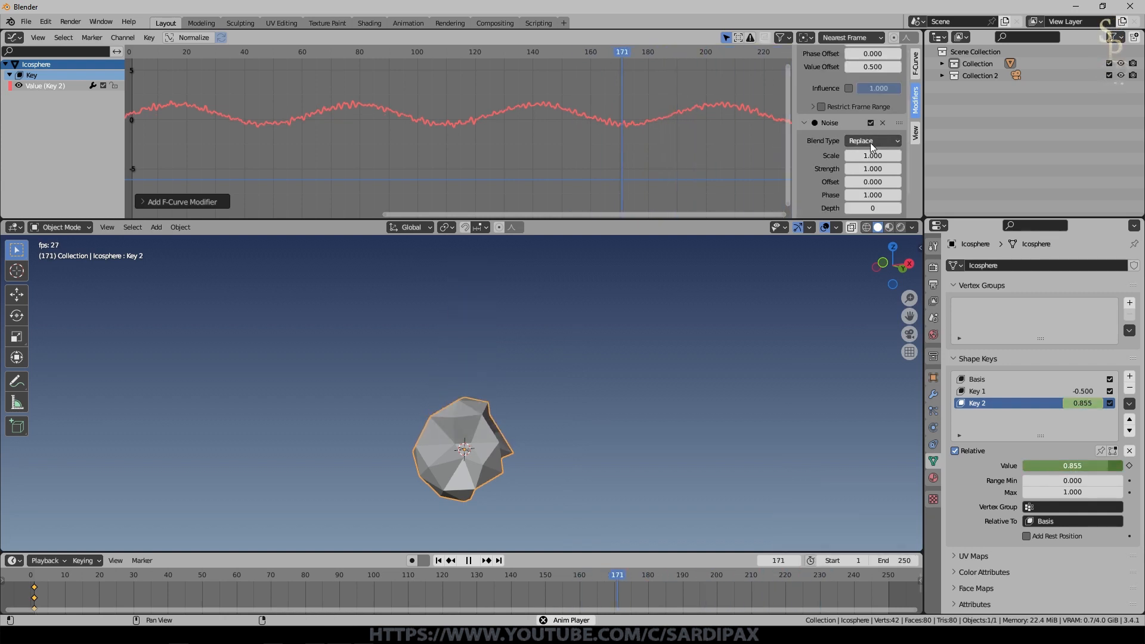
{"action": "left_click_drag", "start_coordinate": [872, 155], "coordinate": [882, 159]}
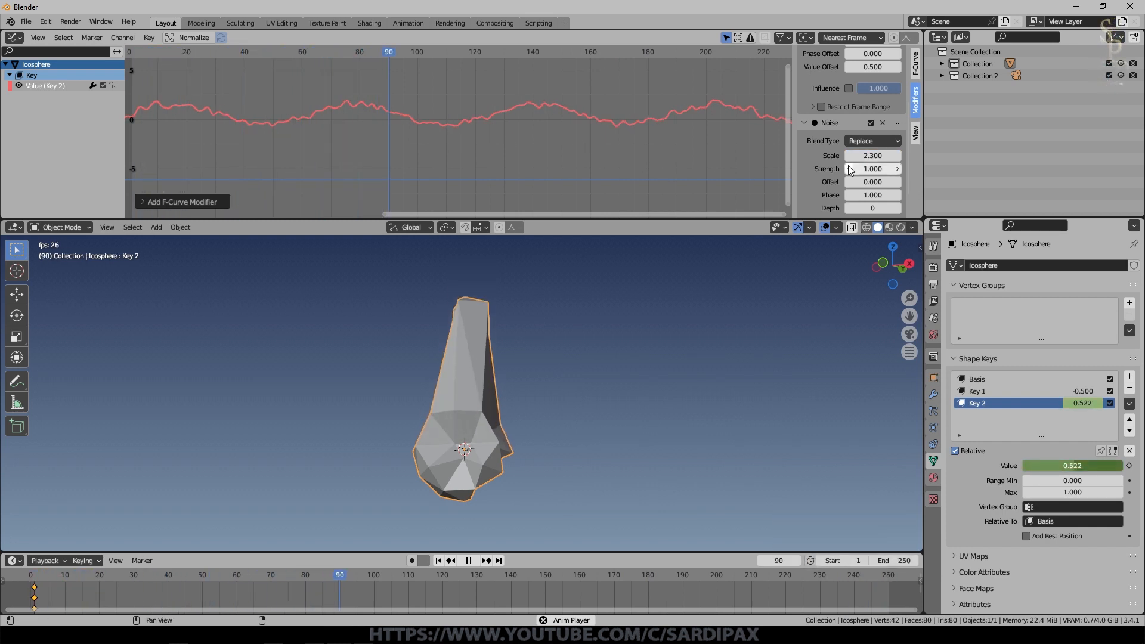
{"action": "left_click_drag", "start_coordinate": [860, 169], "coordinate": [867, 169]}
{"action": "mouse_move", "coordinate": [874, 198]}
{"action": "left_mouse_down"}
{"action": "mouse_move", "coordinate": [859, 195]}
{"action": "mouse_move", "coordinate": [874, 196]}
{"action": "left_mouse_up"}
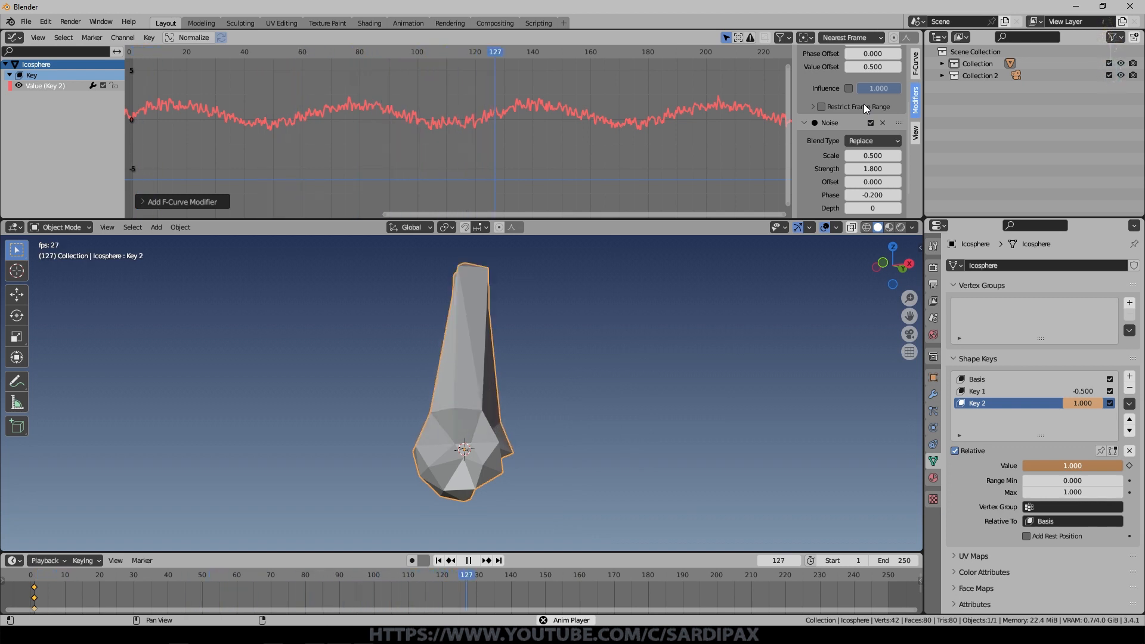
{"action": "key", "text": "space"}
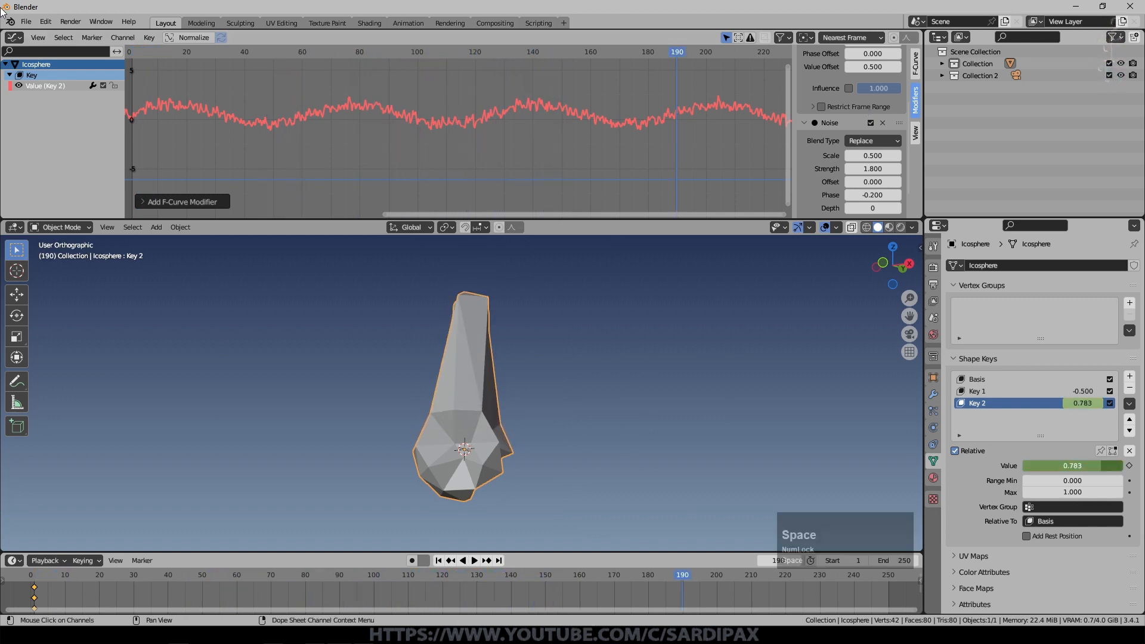
Step: Start a new file and add a mesh cube at the origin
{"action": "left_click", "coordinate": [27, 22]}
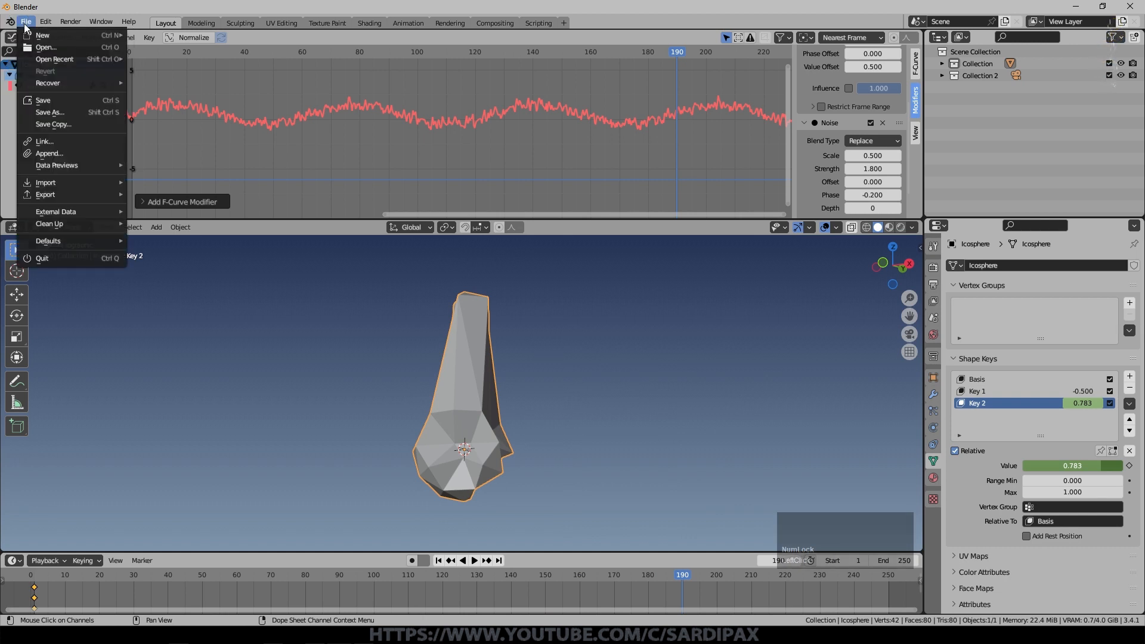
{"action": "key", "text": "shift+a"}
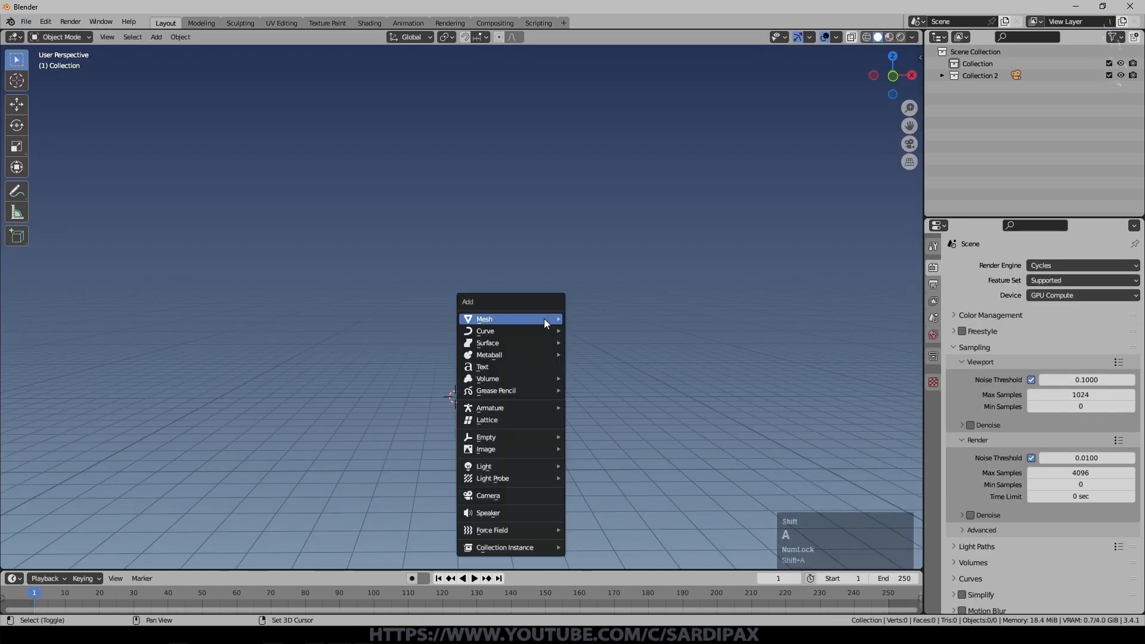
{"action": "mouse_move", "coordinate": [544, 319]}
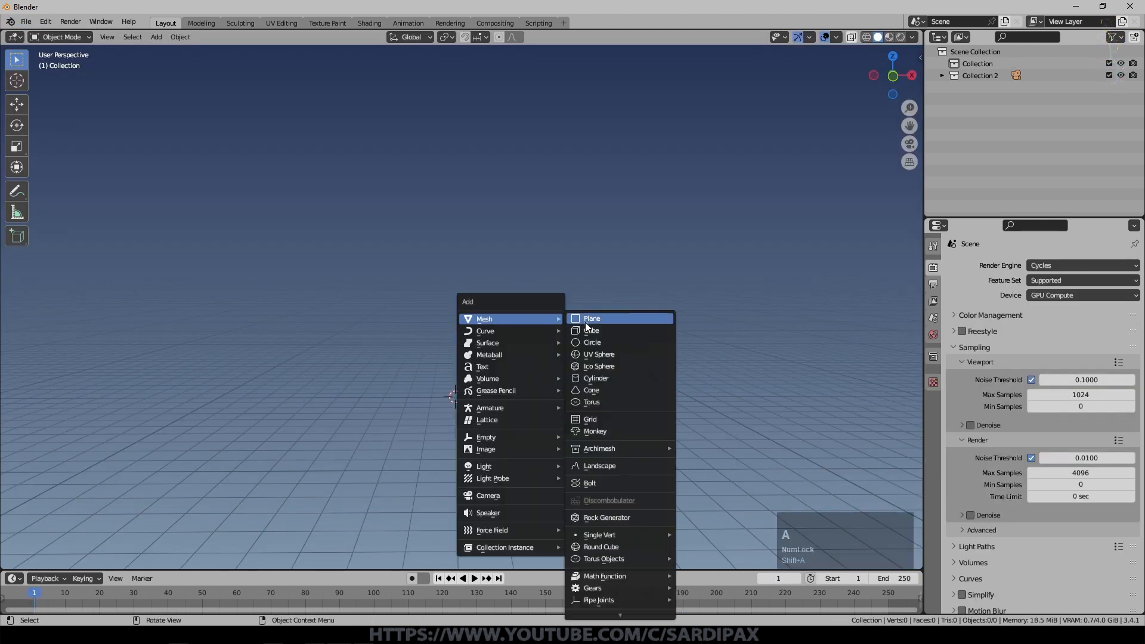
{"action": "left_click", "coordinate": [591, 331]}
Step: Duplicate the cube, raise the copy along Z above the original and scale it to just over half size
{"action": "key", "text": "shift+d"}
{"action": "key", "text": "Escape"}
{"action": "key", "text": "g"}
{"action": "key", "text": "z"}
{"action": "left_click", "coordinate": [683, 231]}
{"action": "key", "text": "s"}
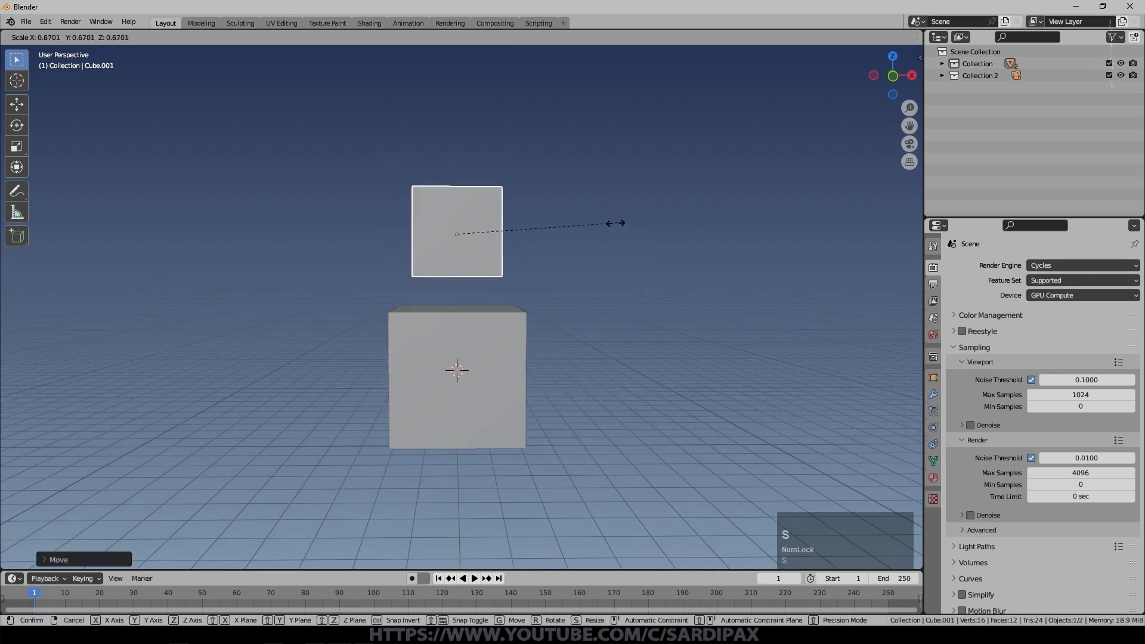
{"action": "left_click", "coordinate": [596, 224]}
Step: Duplicate the smaller cube, raise the copy along Z above it and scale it down to about two thirds
{"action": "middle_click_drag", "start_coordinate": [596, 224], "coordinate": [638, 281], "text": "shift"}
{"action": "key", "text": "shift+d"}
{"action": "key", "text": "z"}
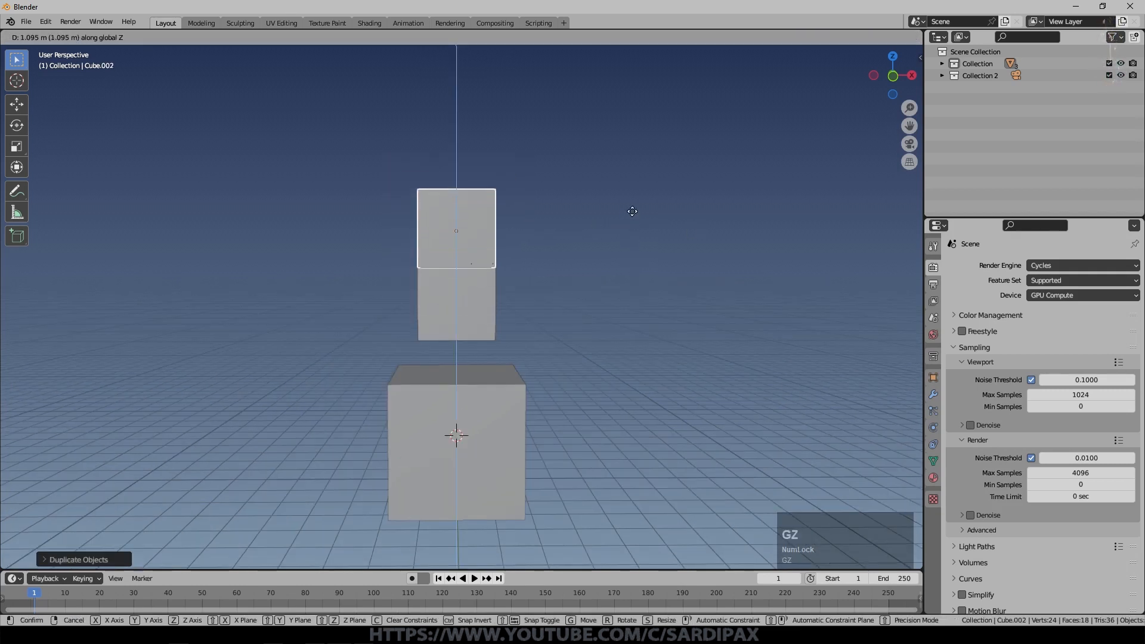
{"action": "left_click", "coordinate": [635, 182]}
{"action": "key", "text": "s"}
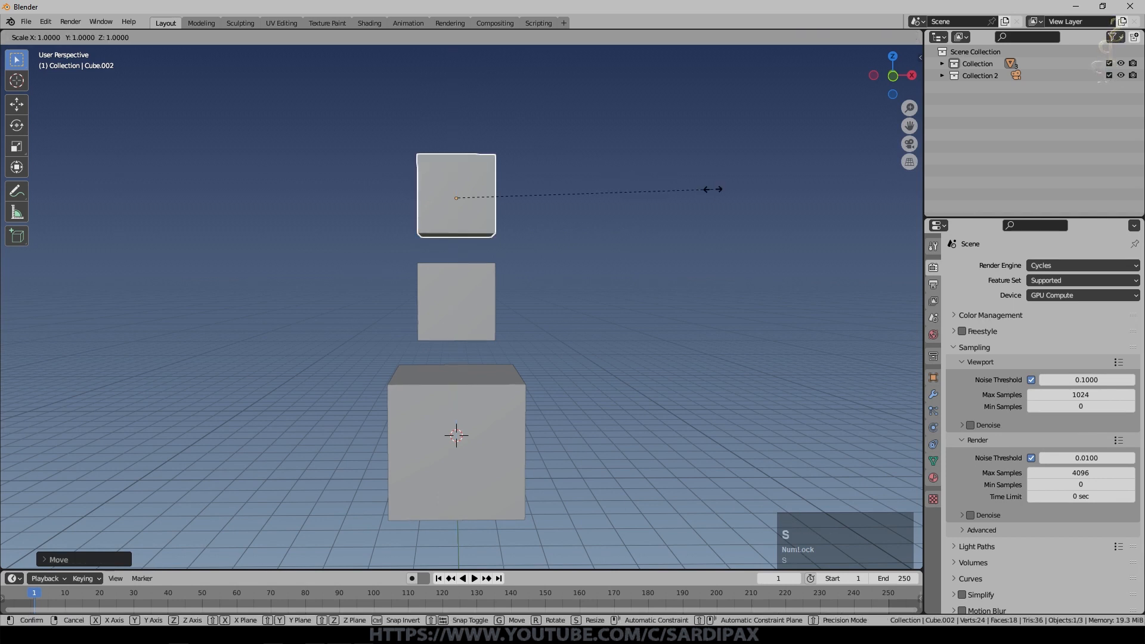
{"action": "left_click", "coordinate": [621, 186]}
Step: Expand the Collection in the outliner, go through the three cubes, select the base Cube and switch to front orthographic view
{"action": "left_click", "coordinate": [942, 63]}
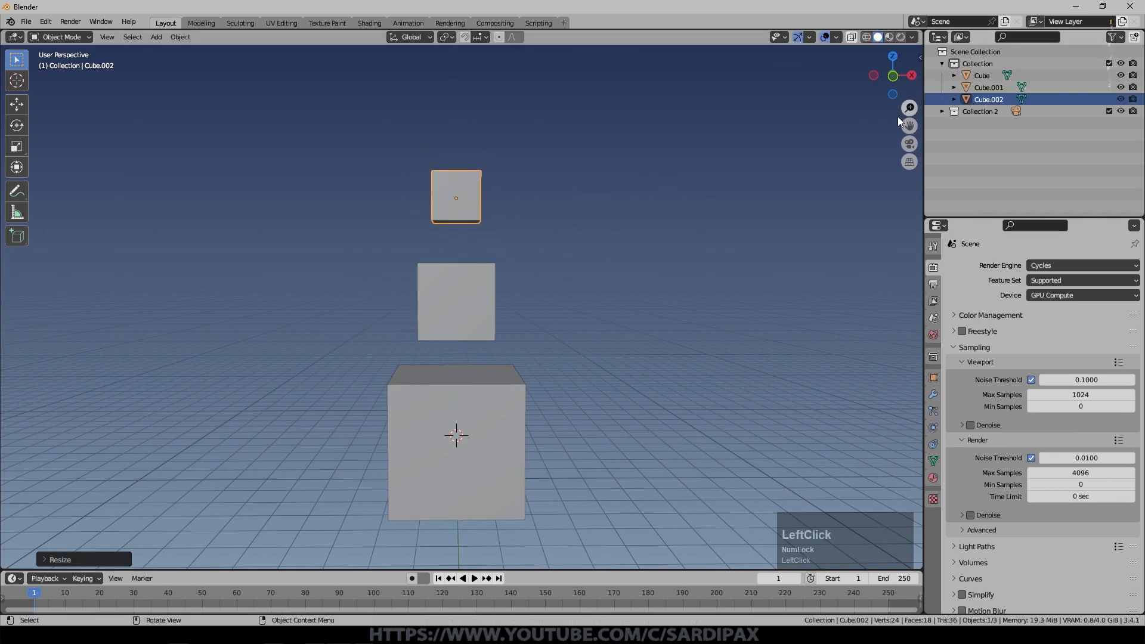
{"action": "left_click", "coordinate": [991, 76]}
{"action": "left_click", "coordinate": [990, 88]}
{"action": "left_click", "coordinate": [985, 99]}
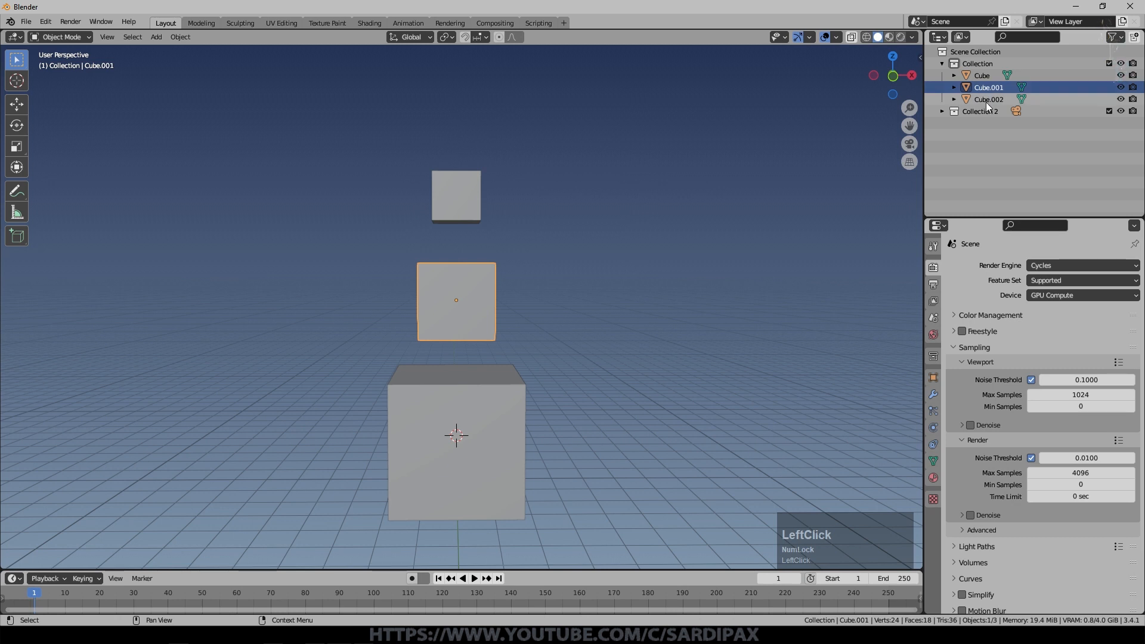
{"action": "left_click", "coordinate": [989, 76]}
{"action": "middle_click_drag", "start_coordinate": [526, 332], "coordinate": [517, 422]}
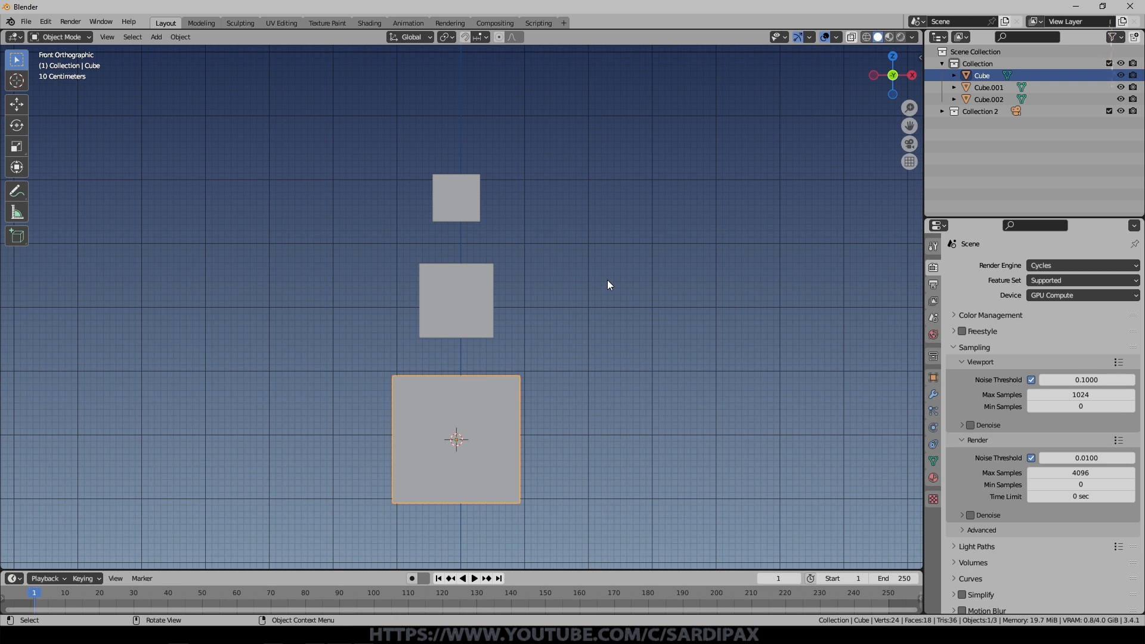
Step: Add the two upper cubes to the selection and try moving all three cubes together
{"action": "left_click", "coordinate": [455, 298], "text": "shift"}
{"action": "left_click", "coordinate": [469, 219], "text": "shift"}
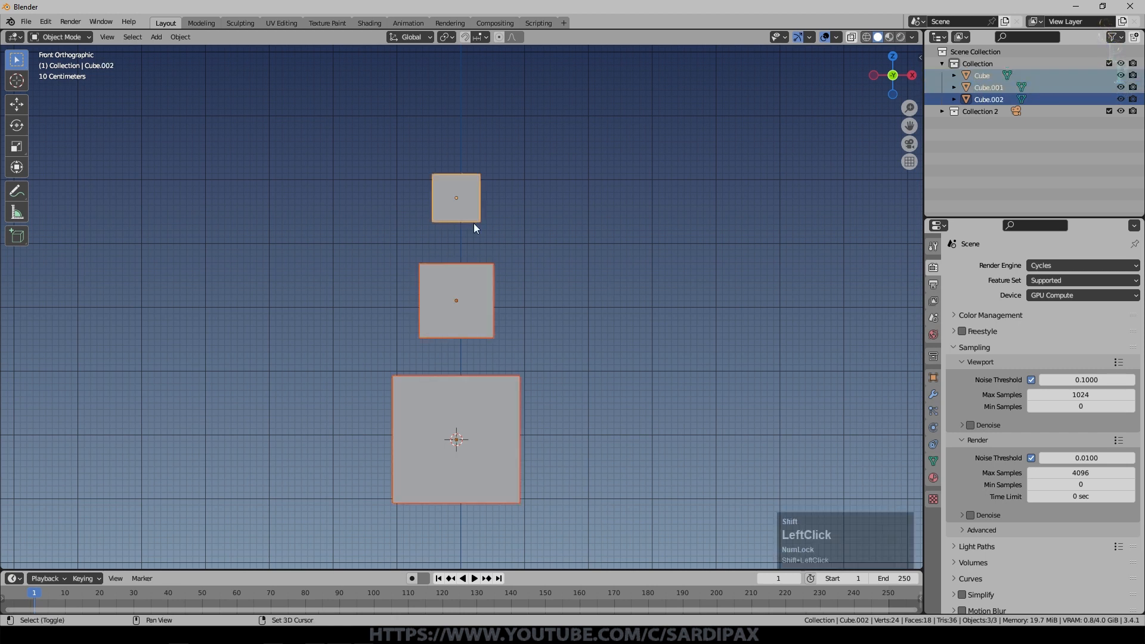
{"action": "key", "text": "g"}
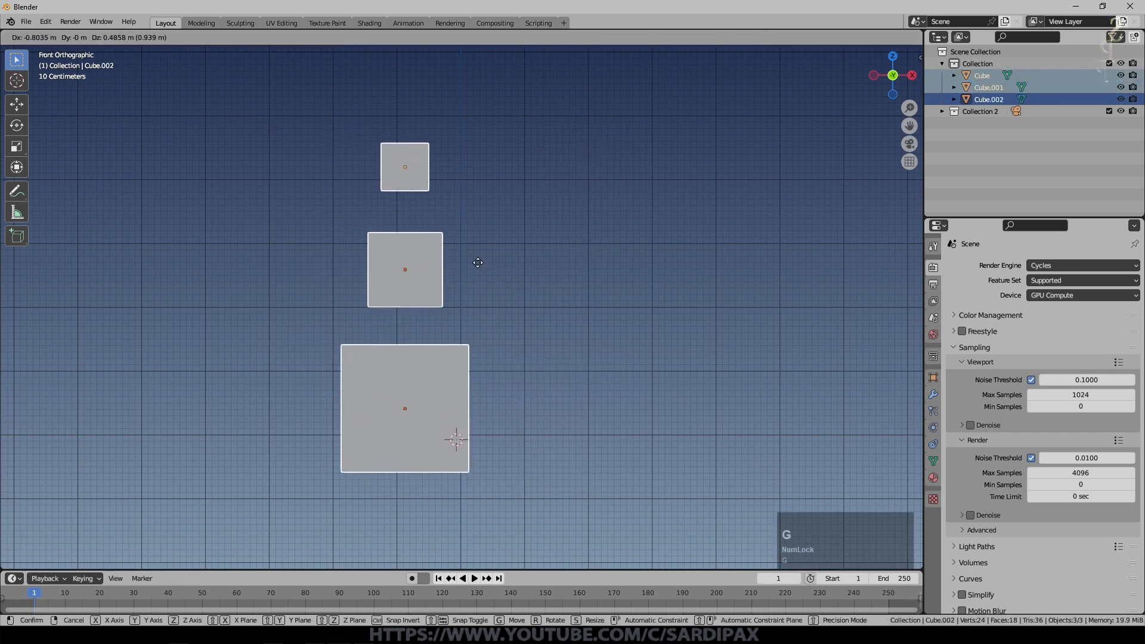
{"action": "key", "text": "Escape"}
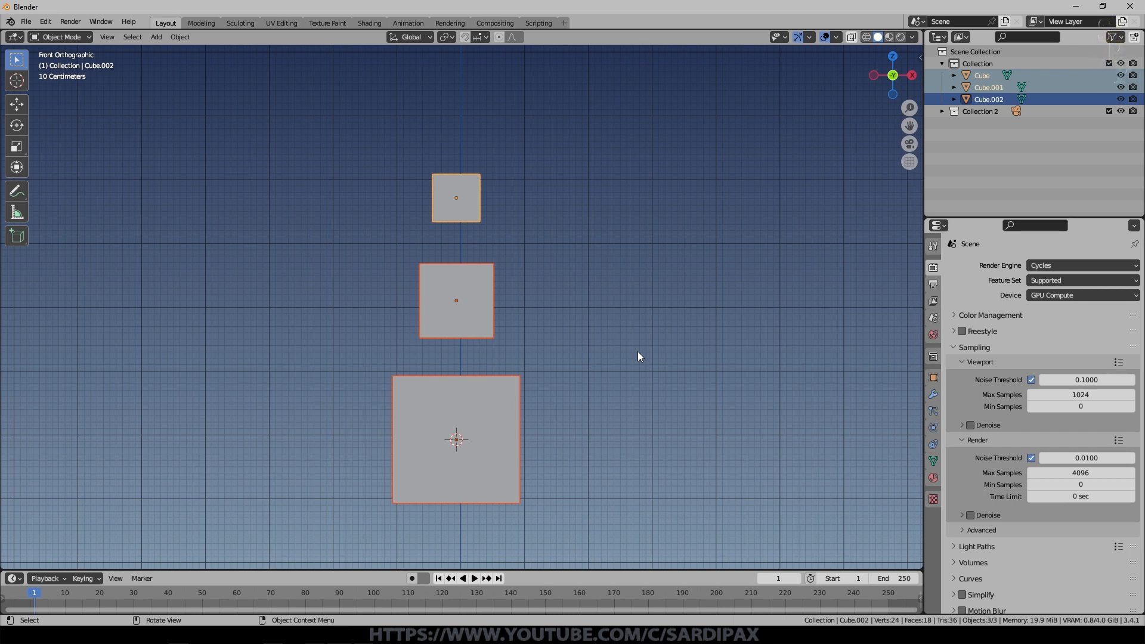
Step: Add a Single Bone armature at the origin inside the base cube
{"action": "key", "text": "shift+a"}
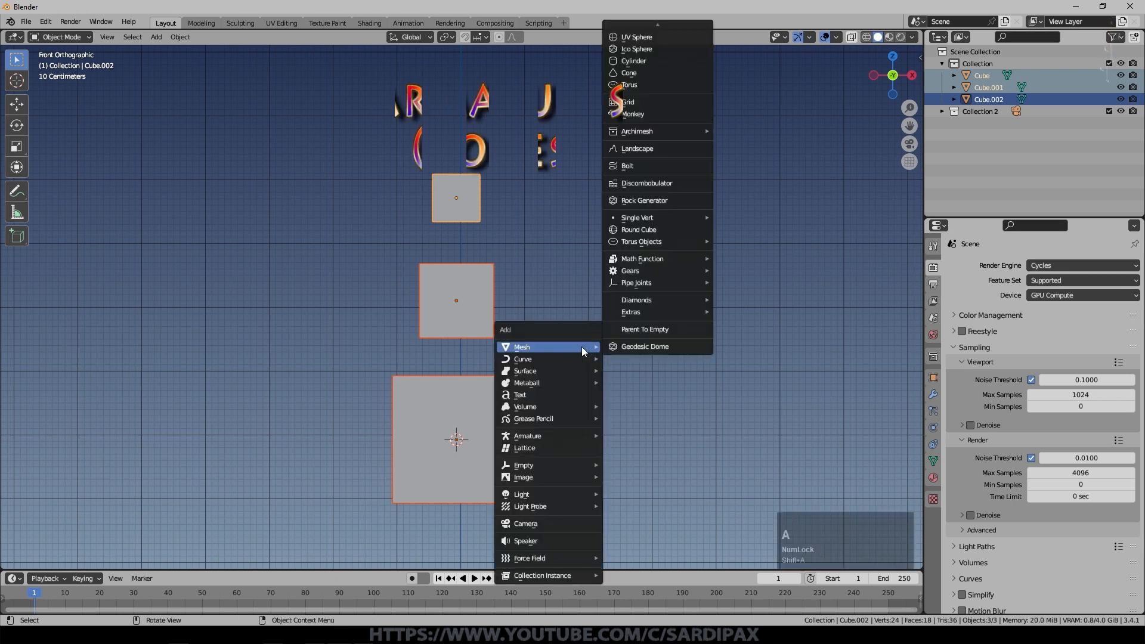
{"action": "mouse_move", "coordinate": [579, 438]}
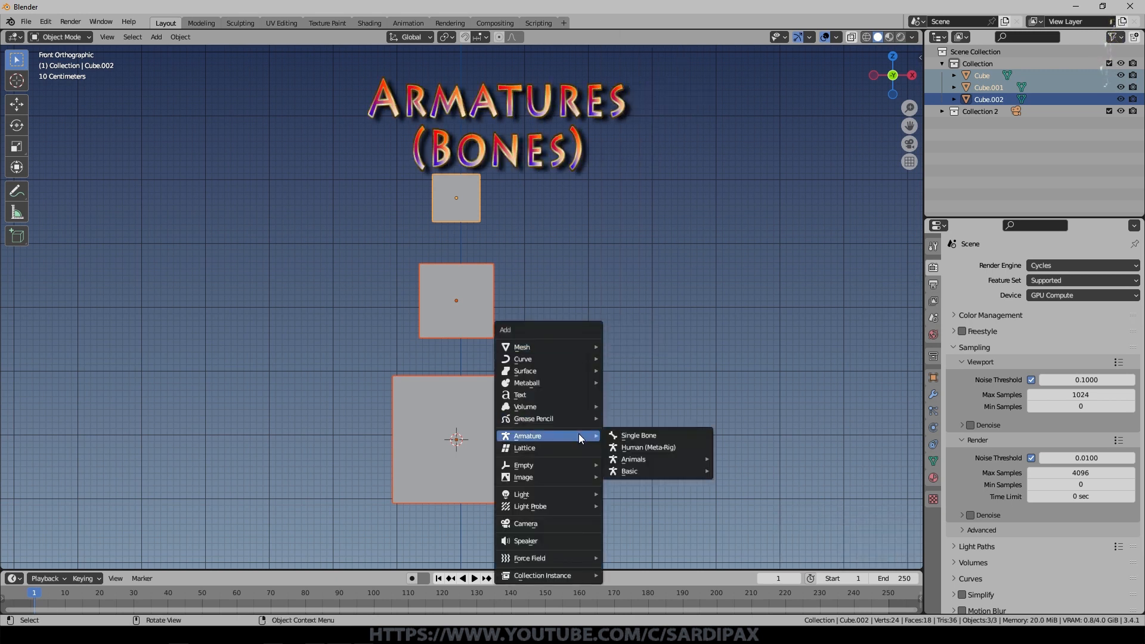
{"action": "left_click", "coordinate": [634, 438]}
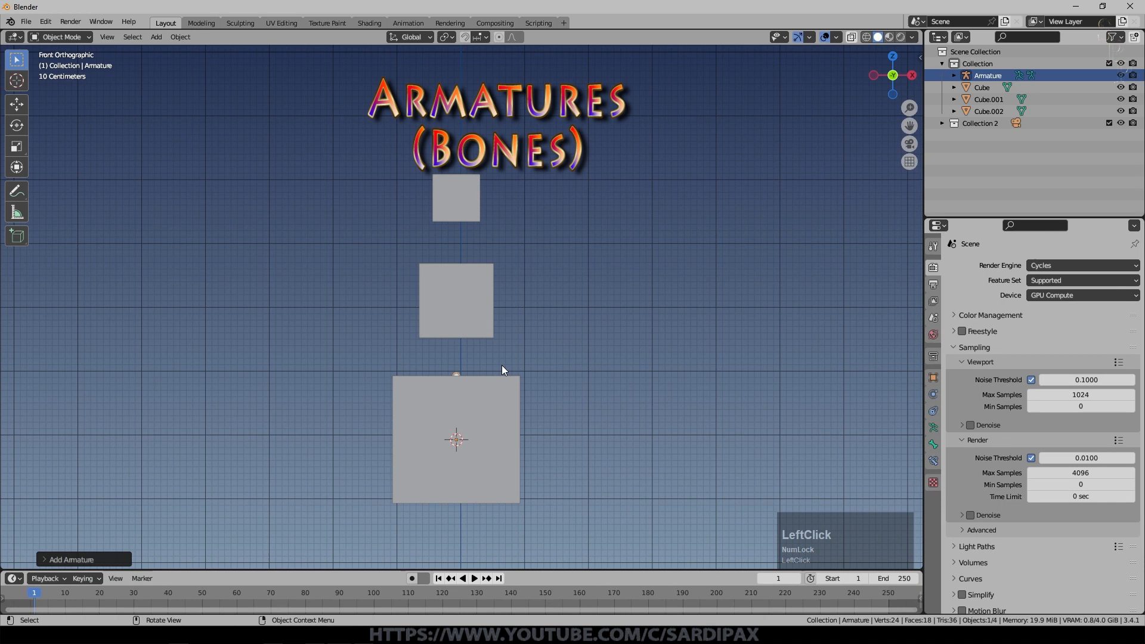
Step: Switch the viewport to wireframe shading and hide the grid overlay so the bone stands out inside the cube
{"action": "key", "text": "z"}
{"action": "left_click", "coordinate": [427, 366]}
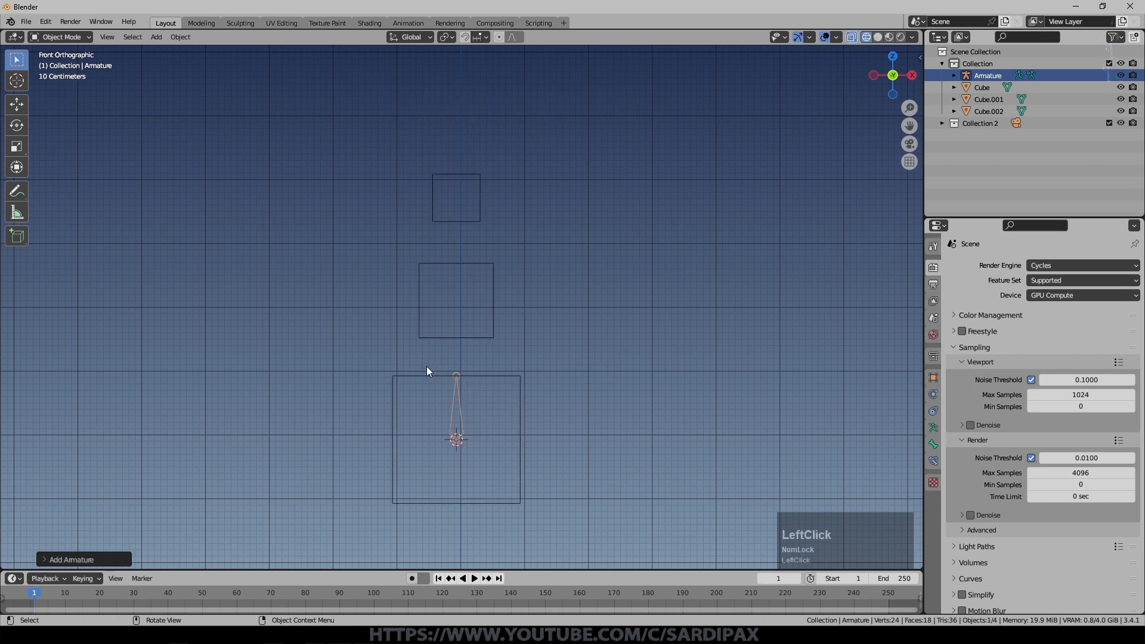
{"action": "scroll", "coordinate": [485, 330], "scroll_direction": "up", "scroll_amount": 1}
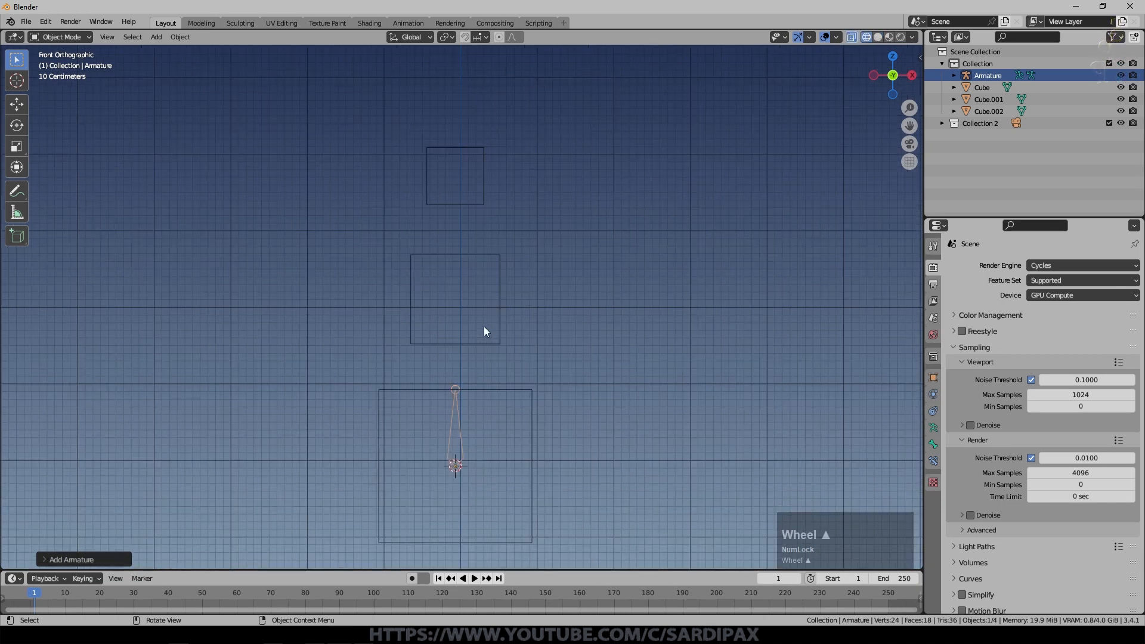
{"action": "left_click", "coordinate": [838, 37]}
{"action": "left_click_drag", "start_coordinate": [873, 97], "coordinate": [763, 96]}
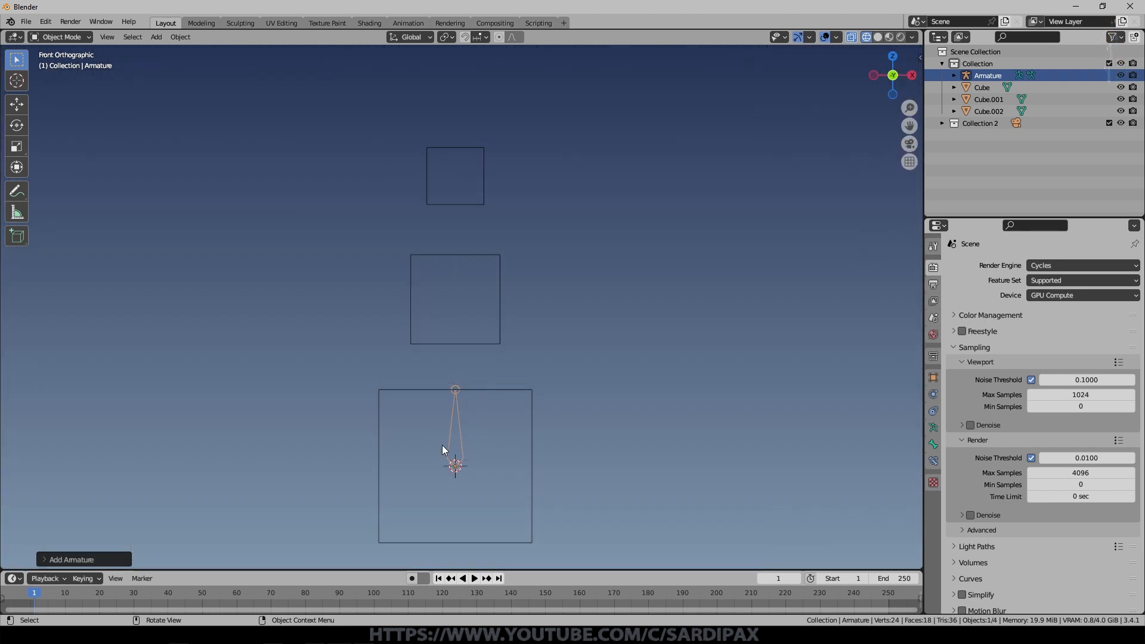
Step: In Edit Mode, extrude a second bone from the first bone's tip straight up along Z to the middle cube's centre
{"action": "key", "text": "Tab"}
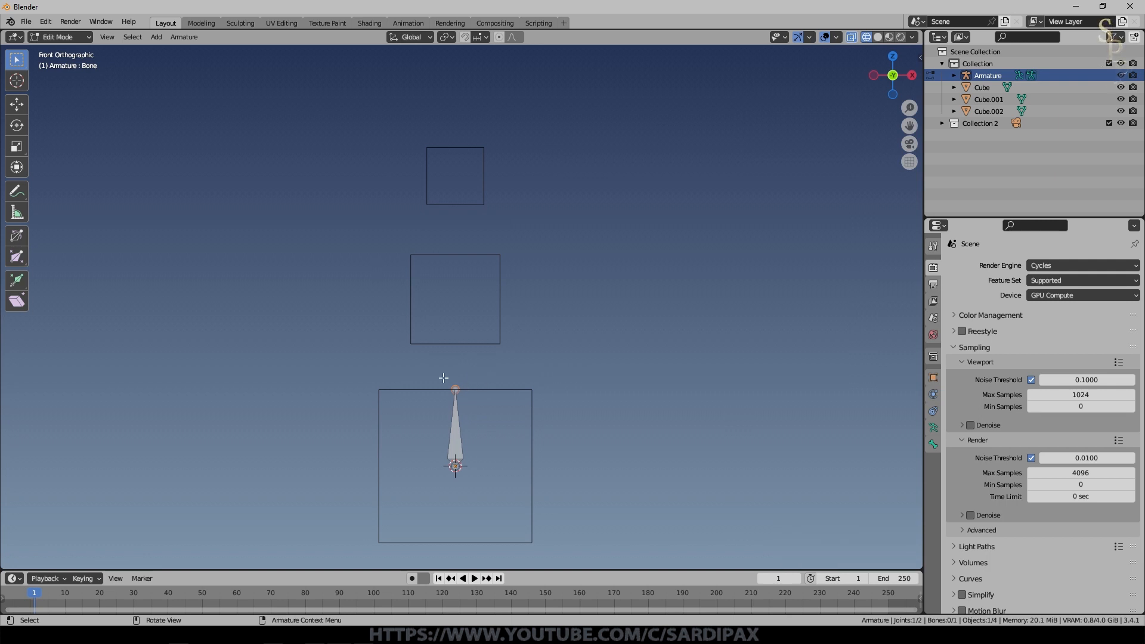
{"action": "scroll", "coordinate": [471, 399], "scroll_direction": "up", "scroll_amount": 1}
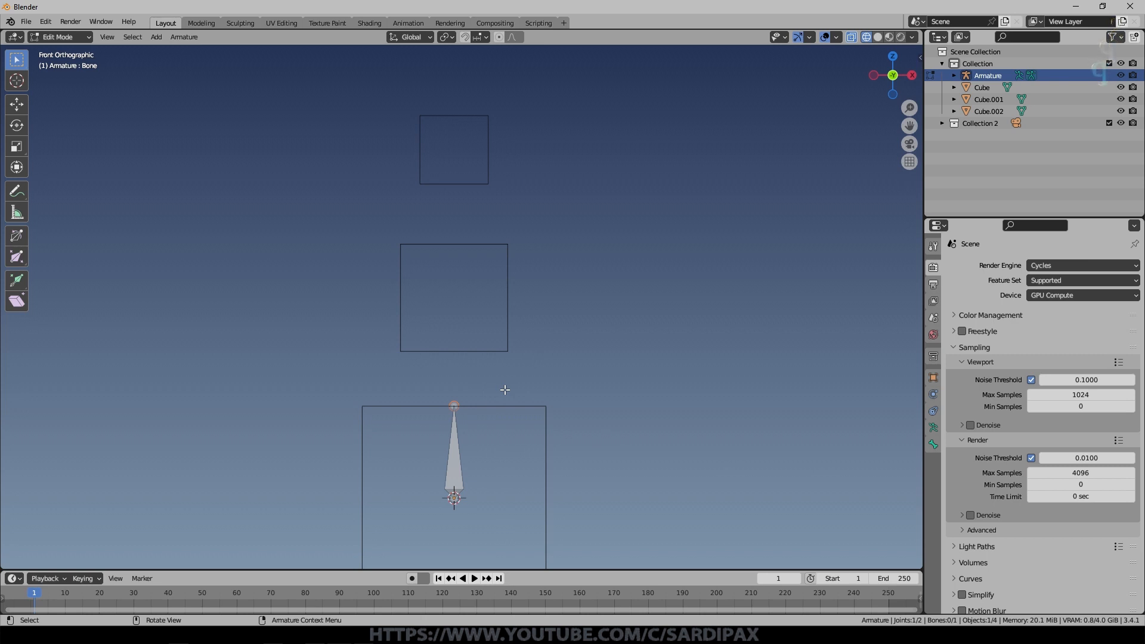
{"action": "key", "text": "e"}
{"action": "key", "text": "Escape"}
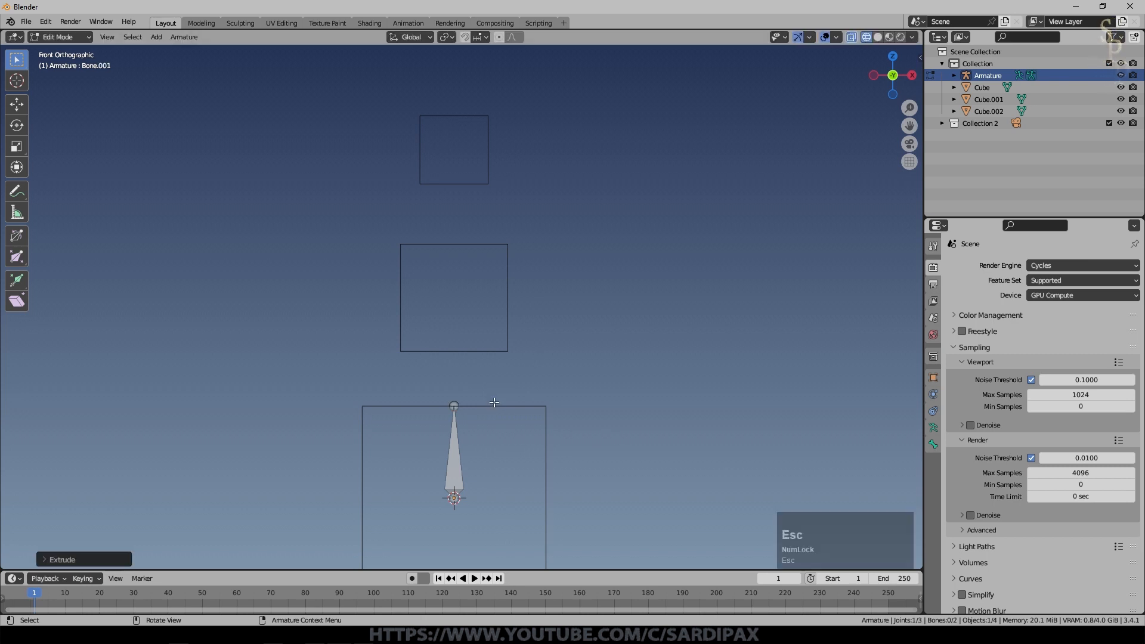
{"action": "key", "text": "g"}
{"action": "key", "text": "z"}
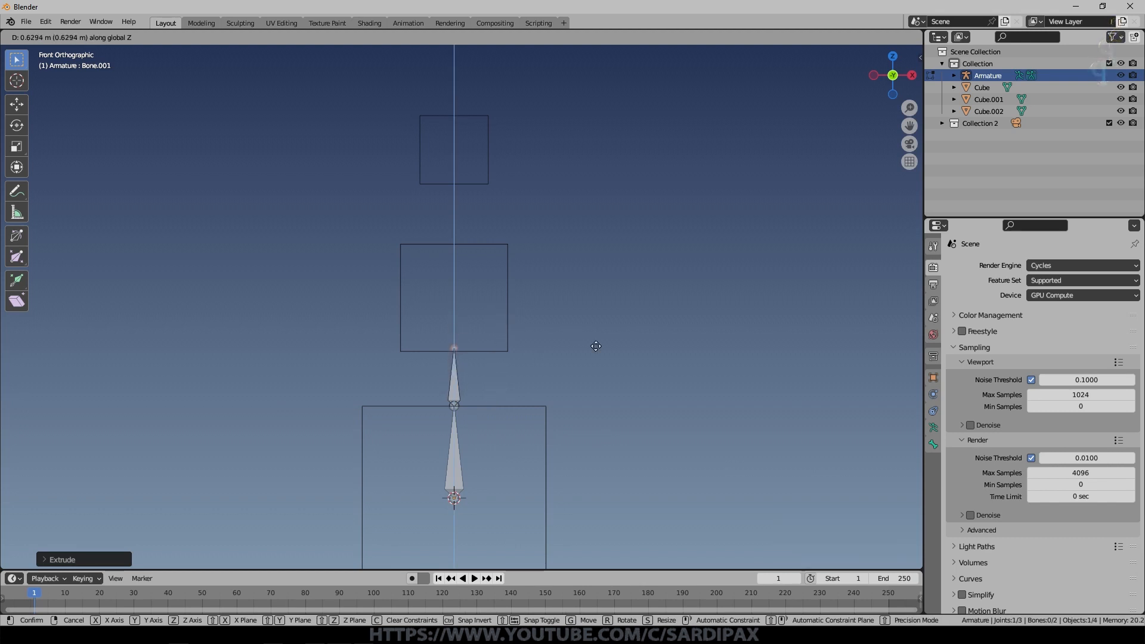
{"action": "left_click", "coordinate": [571, 293]}
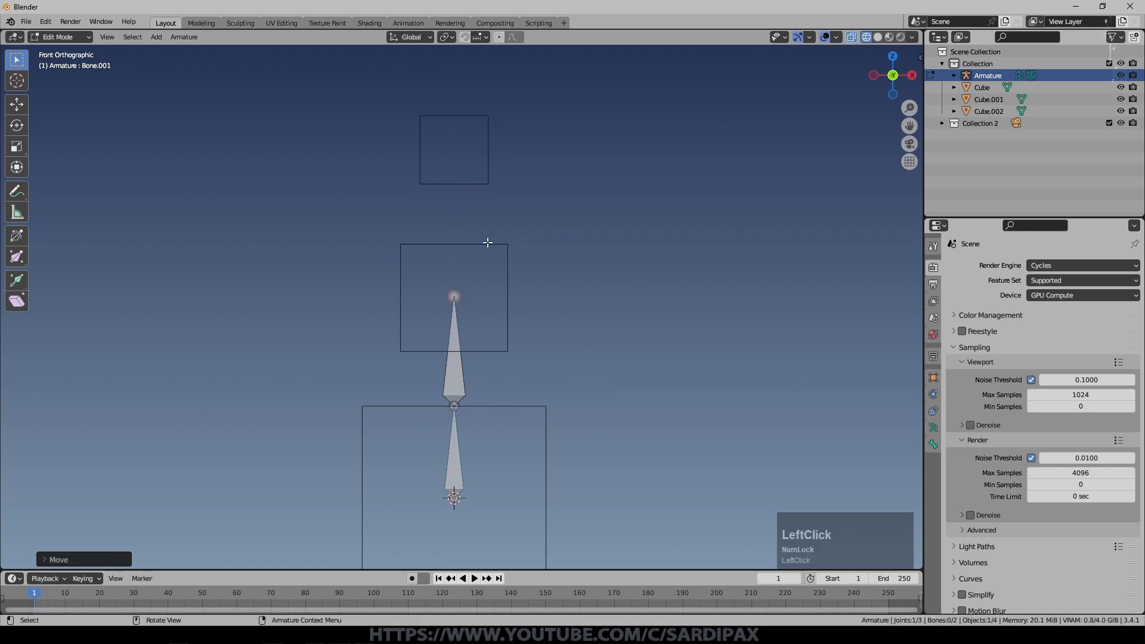
Step: Extrude a third bone from the top joint straight up along Z to the centre of the top cube and return to Object Mode
{"action": "middle_click_drag", "start_coordinate": [614, 245], "coordinate": [639, 319], "text": "shift"}
{"action": "key", "text": "e"}
{"action": "key", "text": "Return"}
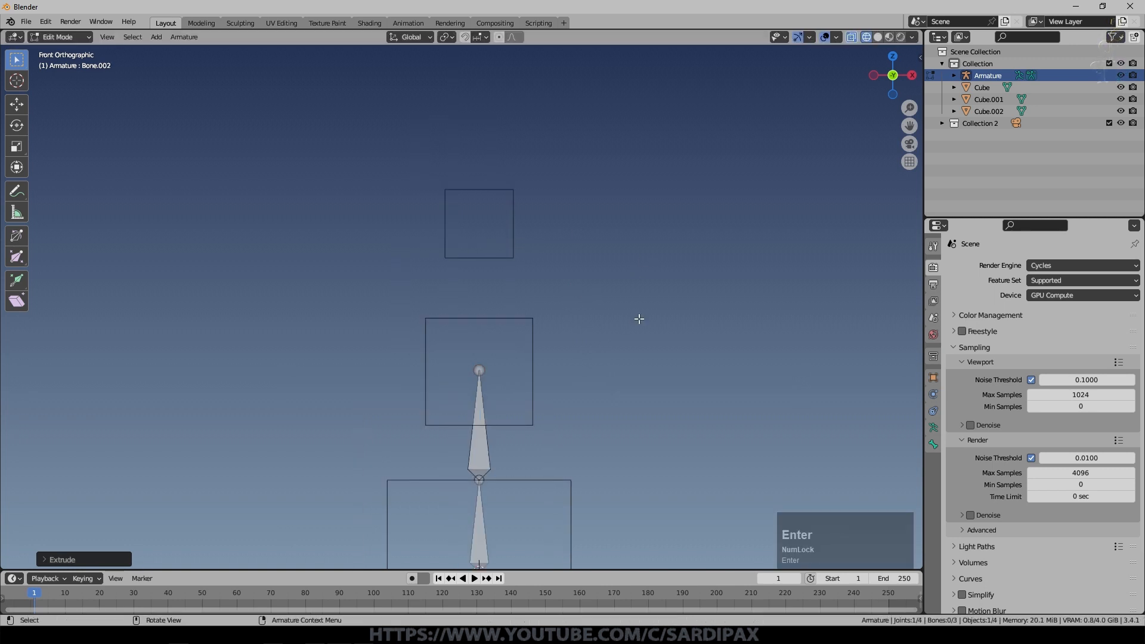
{"action": "key", "text": "g"}
{"action": "key", "text": "z"}
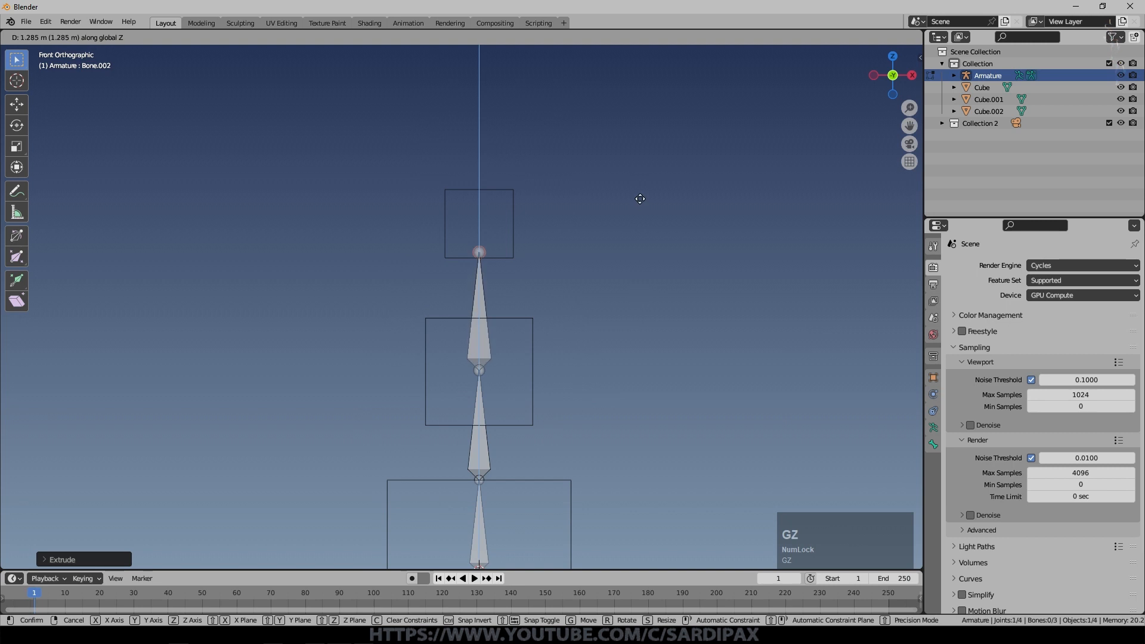
{"action": "left_click", "coordinate": [637, 177]}
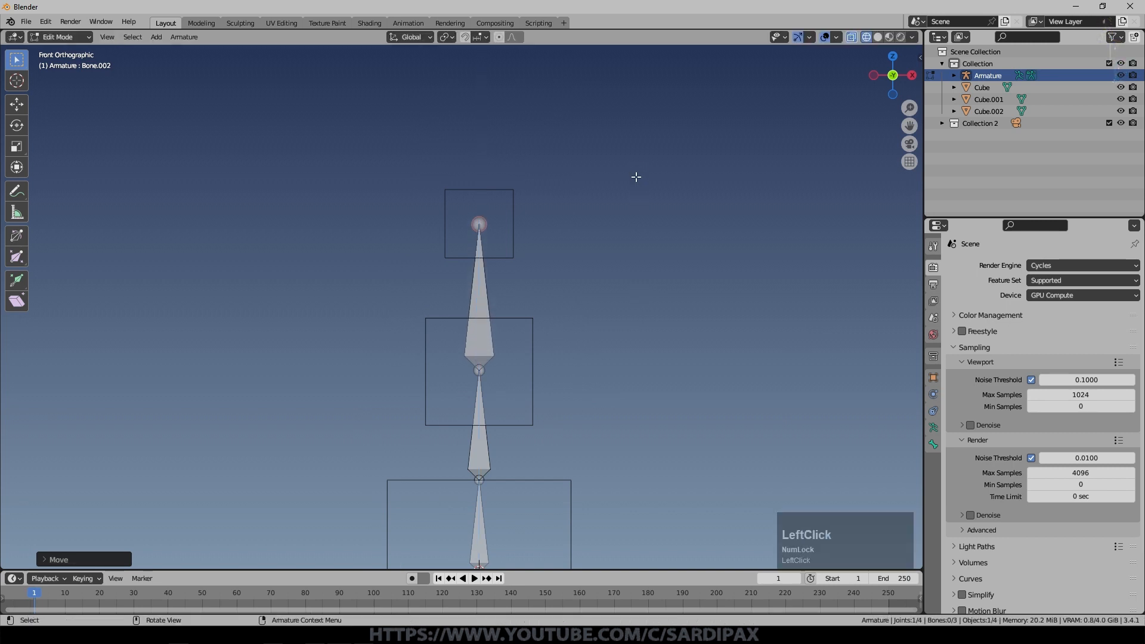
{"action": "middle_click_drag", "start_coordinate": [627, 397], "coordinate": [514, 279]}
{"action": "key", "text": "Tab"}
Step: Join the three cubes into one mesh object, with the smallest top cube as the active object
{"action": "scroll", "coordinate": [476, 282], "scroll_direction": "down", "scroll_amount": 4}
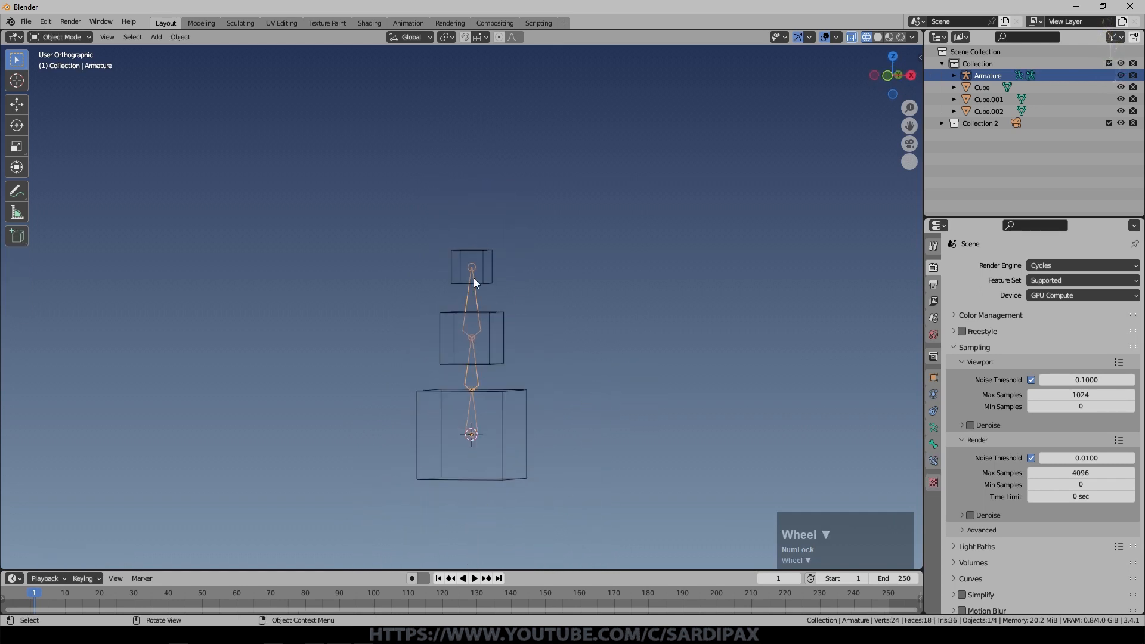
{"action": "middle_click_drag", "start_coordinate": [575, 401], "coordinate": [519, 364]}
{"action": "left_click", "coordinate": [512, 376]}
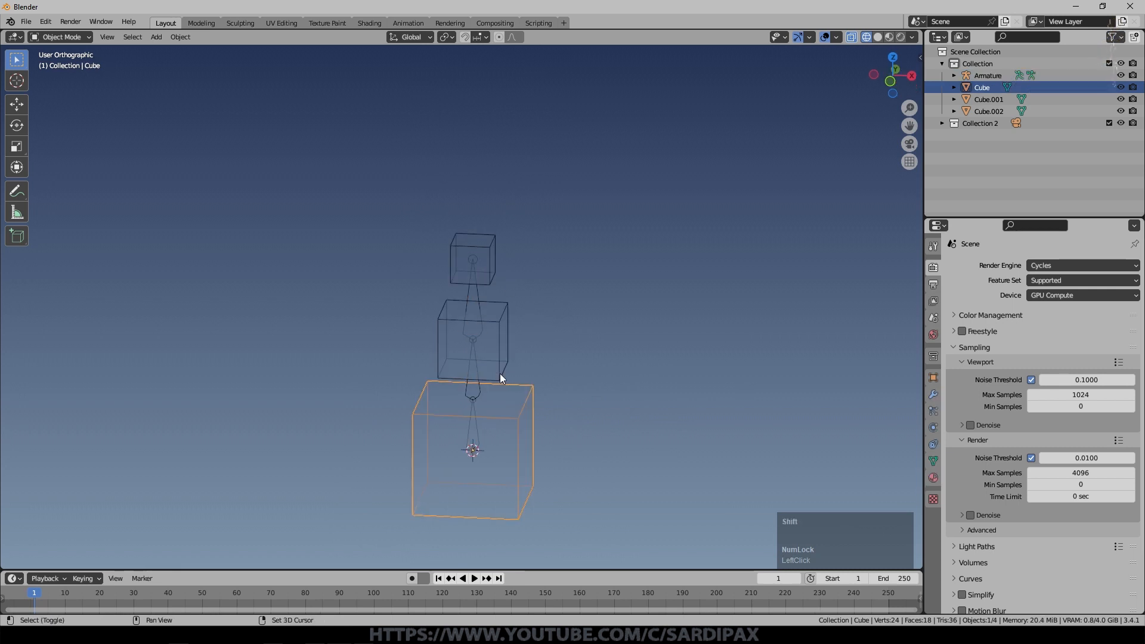
{"action": "left_click", "coordinate": [499, 374], "text": "shift"}
{"action": "left_click", "coordinate": [489, 283], "text": "shift"}
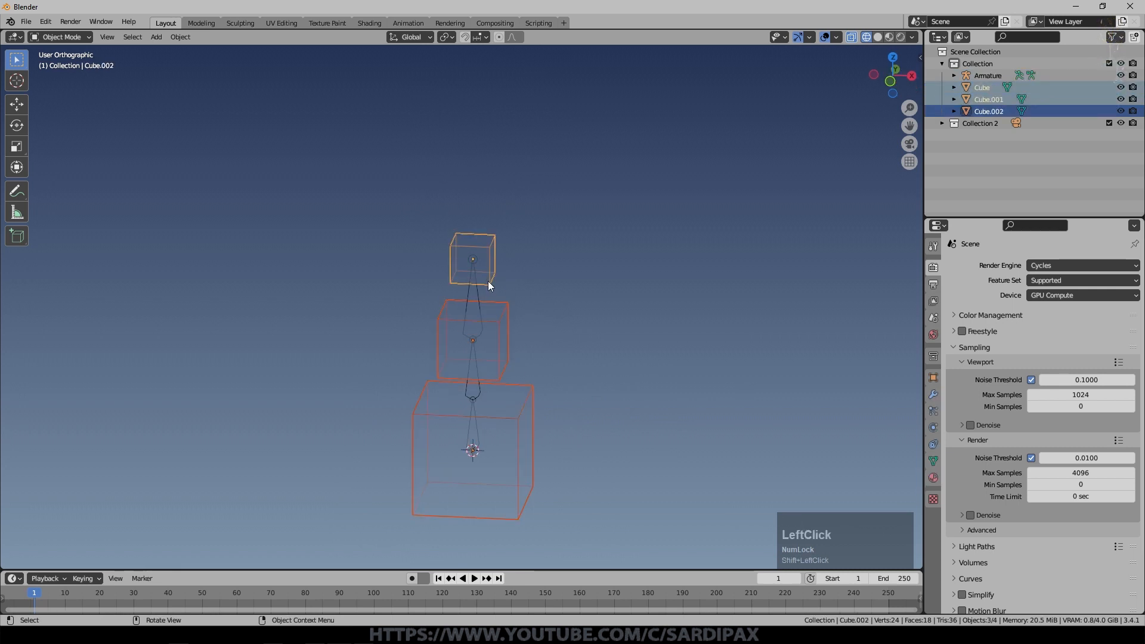
{"action": "key", "text": "ctrl+j"}
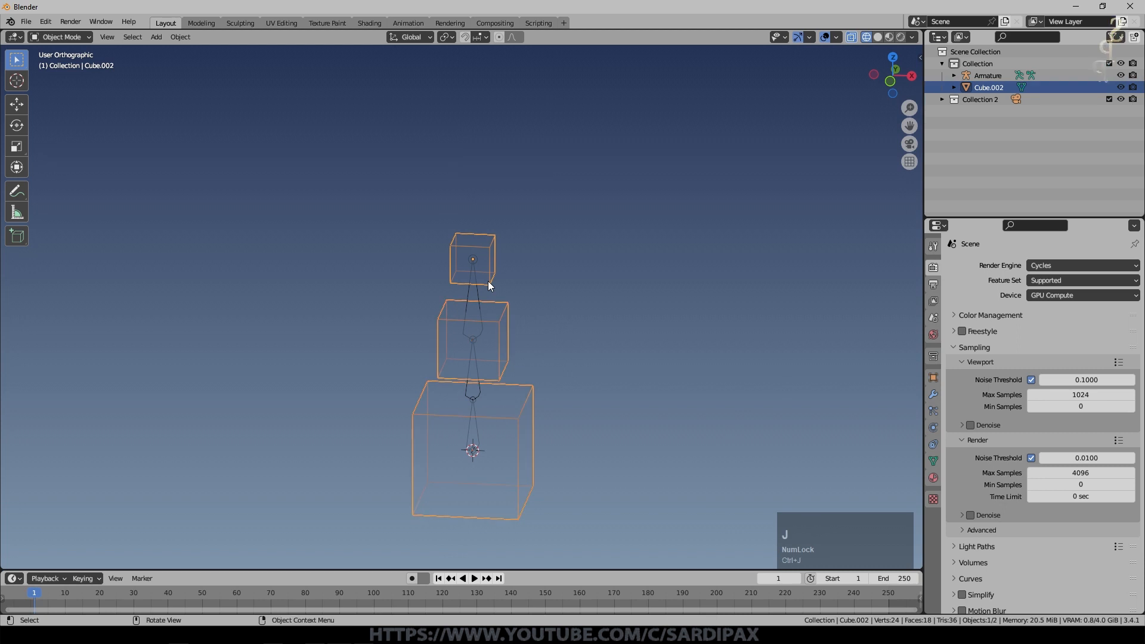
Step: Rename the joined cube object as CubeSet
{"action": "double_click", "coordinate": [1011, 87]}
{"action": "type", "text": "CubeS"}
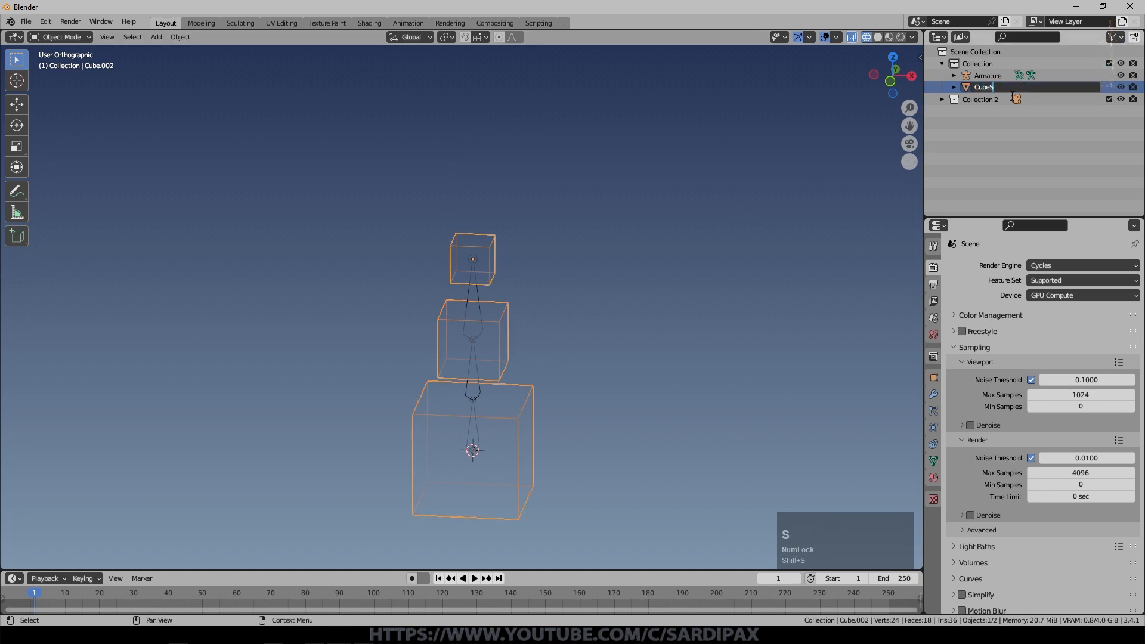
{"action": "type", "text": "et"}
{"action": "left_click", "coordinate": [584, 391]}
Step: Parent CubeSet to the armature using Armature Deform With Automatic Weights
{"action": "key", "text": "KP_1"}
{"action": "left_click", "coordinate": [524, 412]}
{"action": "key", "text": "g"}
{"action": "key", "text": "Escape"}
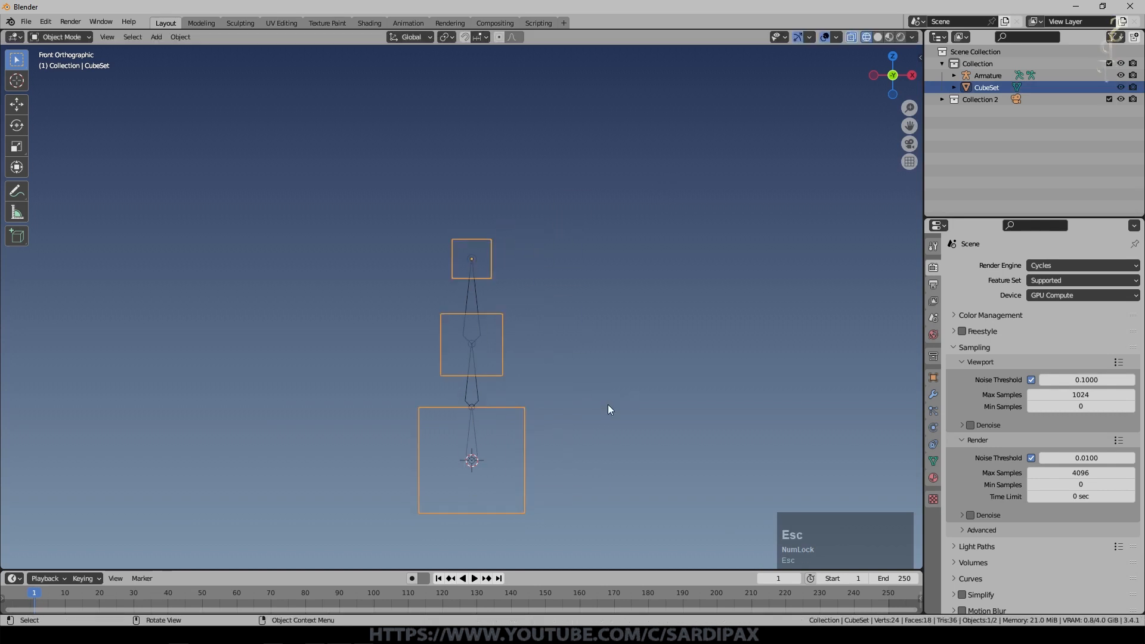
{"action": "left_click", "coordinate": [477, 393], "text": "shift"}
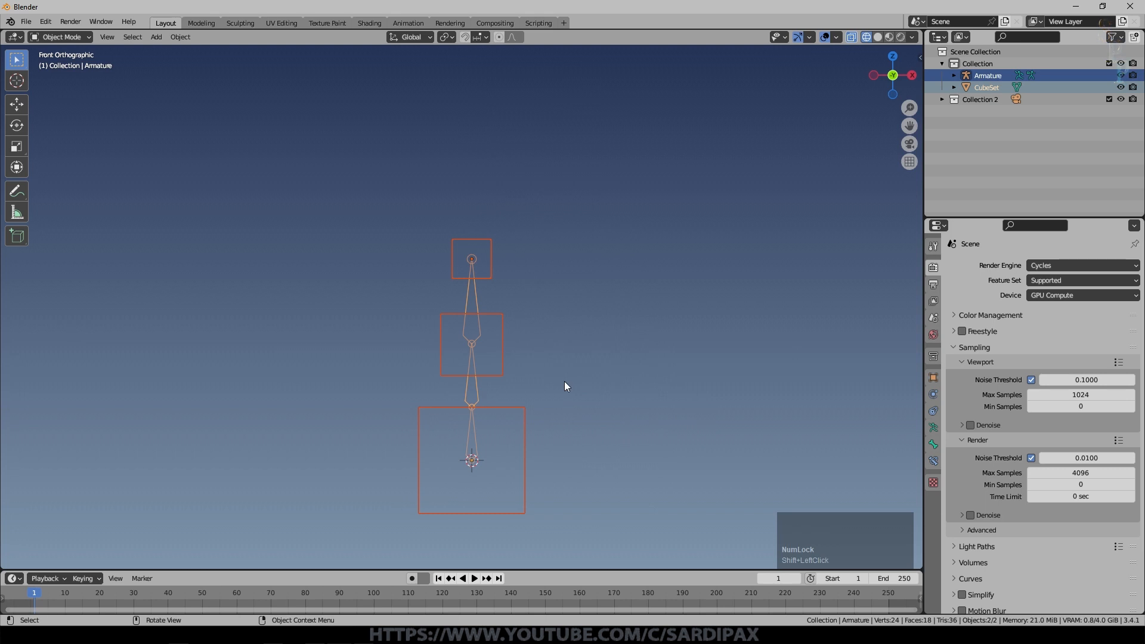
{"action": "key", "text": "ctrl+p"}
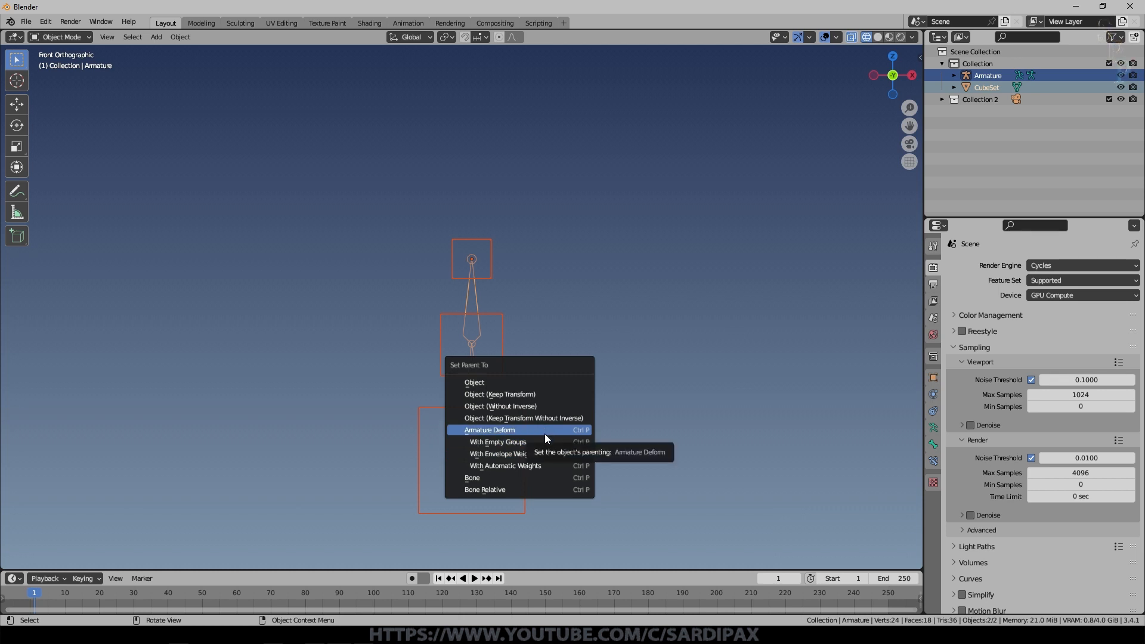
{"action": "left_click", "coordinate": [539, 466]}
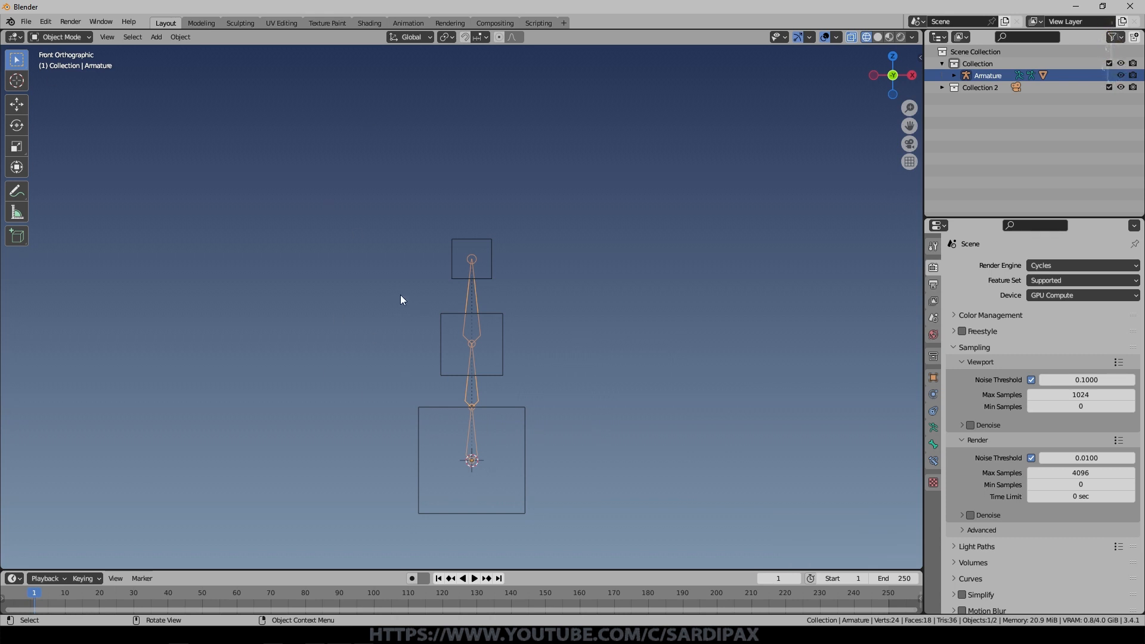
Step: Enter Pose Mode on the armature and try rotating the top bone to test how the cubes follow
{"action": "left_click", "coordinate": [75, 37]}
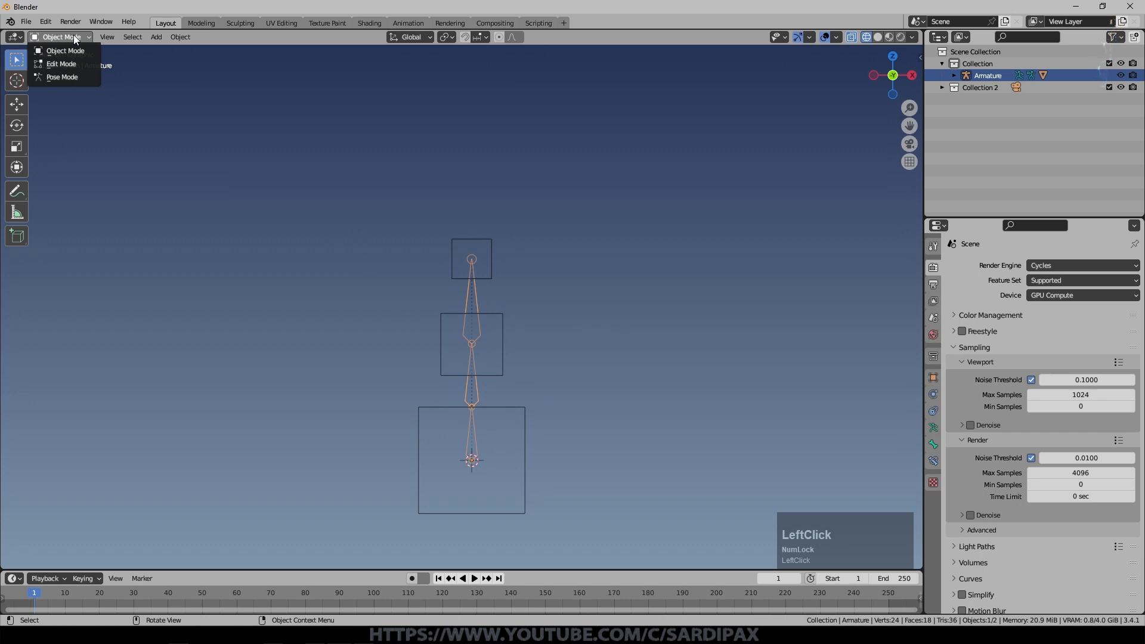
{"action": "left_click", "coordinate": [74, 77]}
{"action": "left_click", "coordinate": [475, 260]}
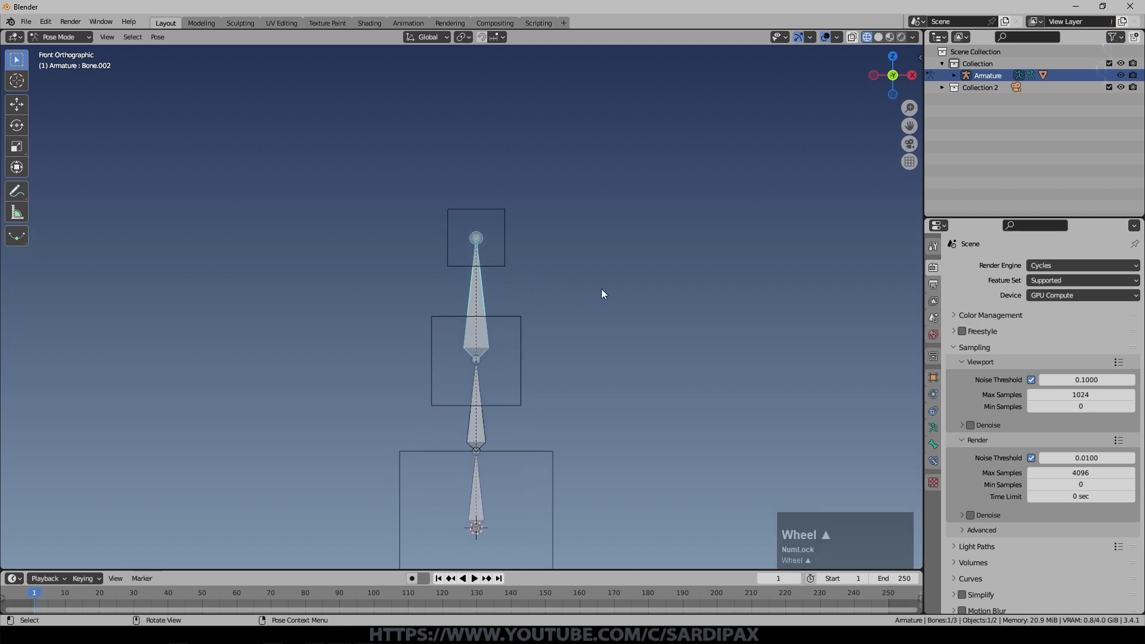
{"action": "middle_click_drag", "start_coordinate": [601, 289], "coordinate": [634, 220], "text": "shift"}
{"action": "key", "text": "r"}
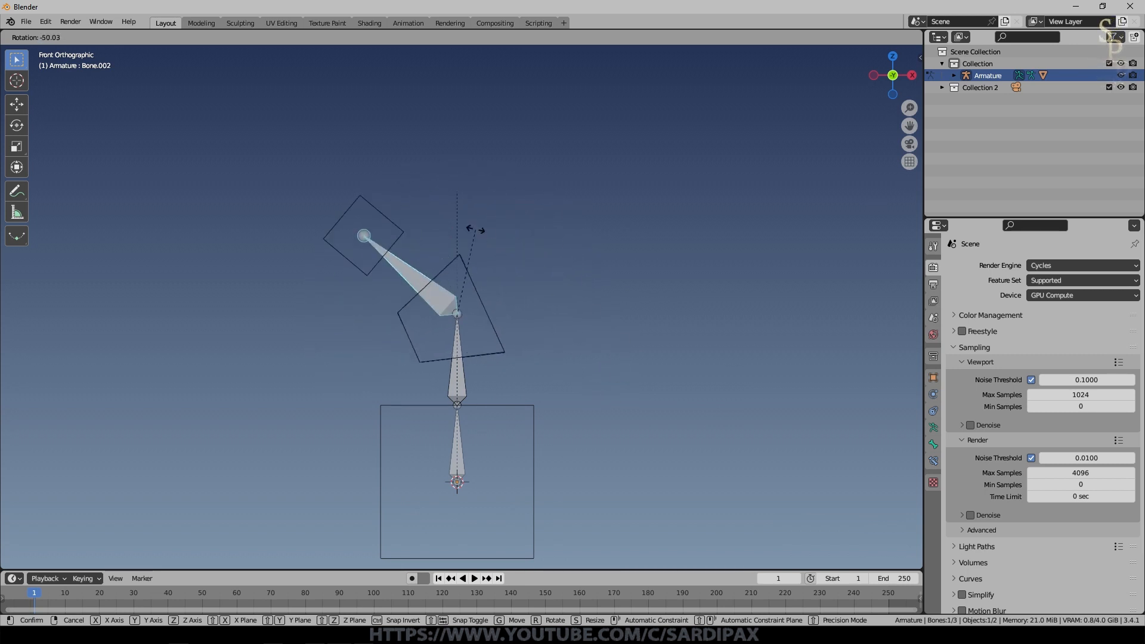
{"action": "key", "text": "Escape"}
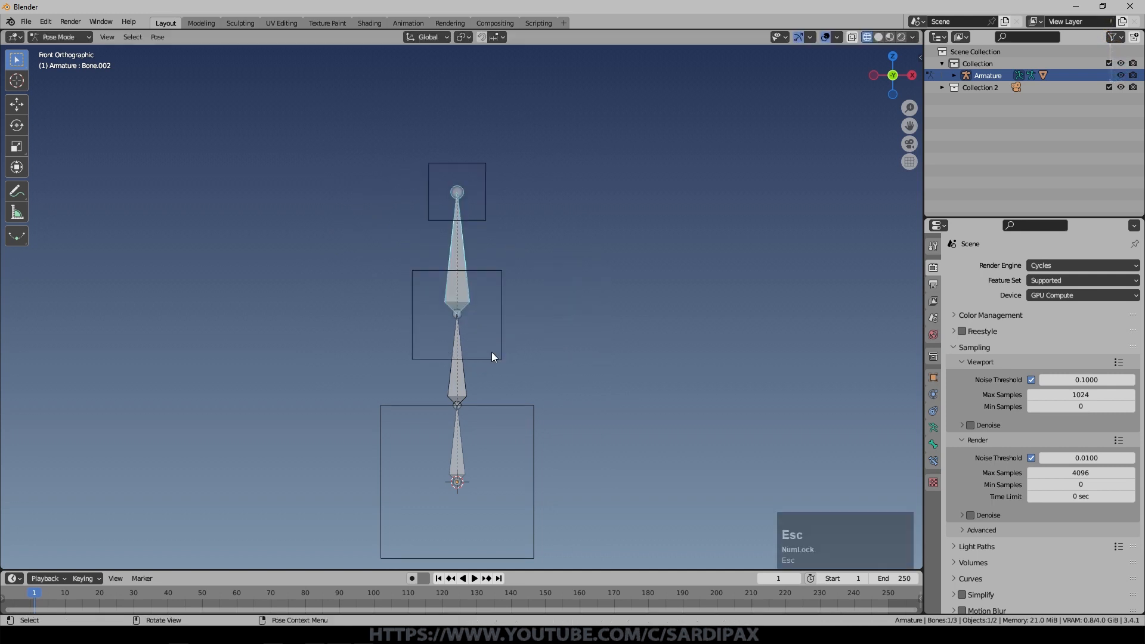
Step: Try rotating the middle bone in the front view and about the global Y axis to test the deformation
{"action": "left_click", "coordinate": [465, 393]}
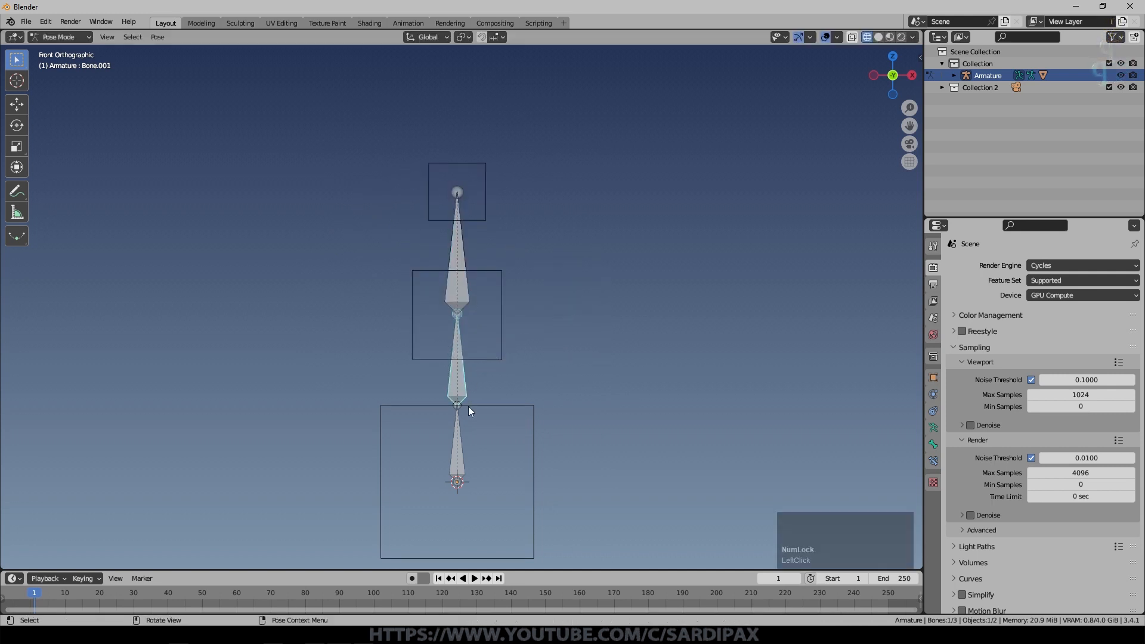
{"action": "key", "text": "g"}
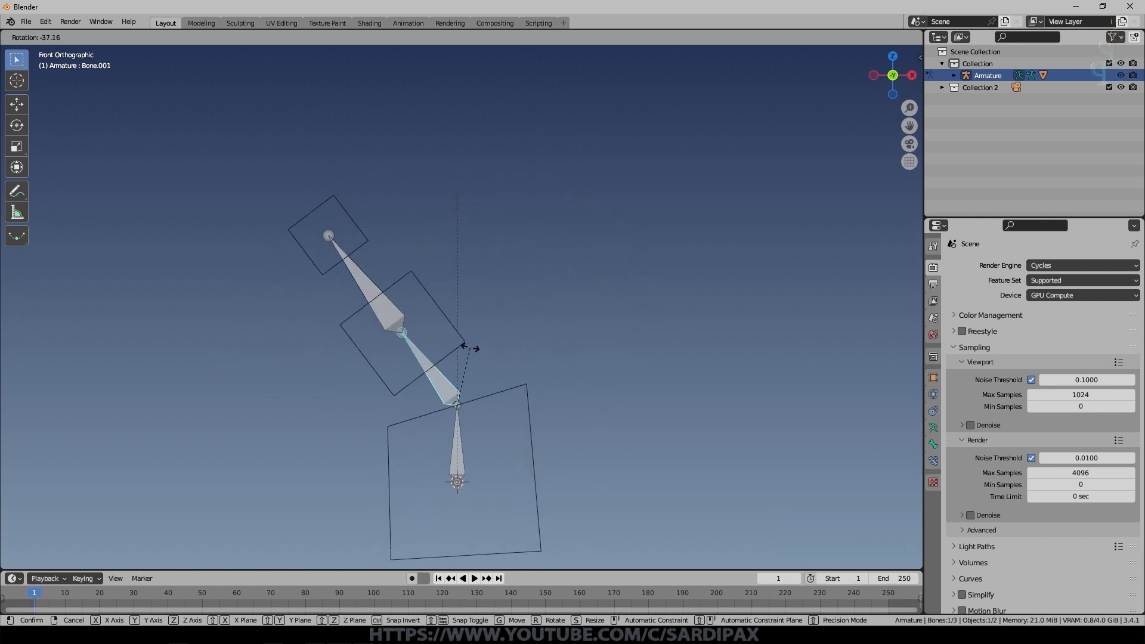
{"action": "key", "text": "Escape"}
{"action": "middle_click_drag", "start_coordinate": [608, 249], "coordinate": [549, 282]}
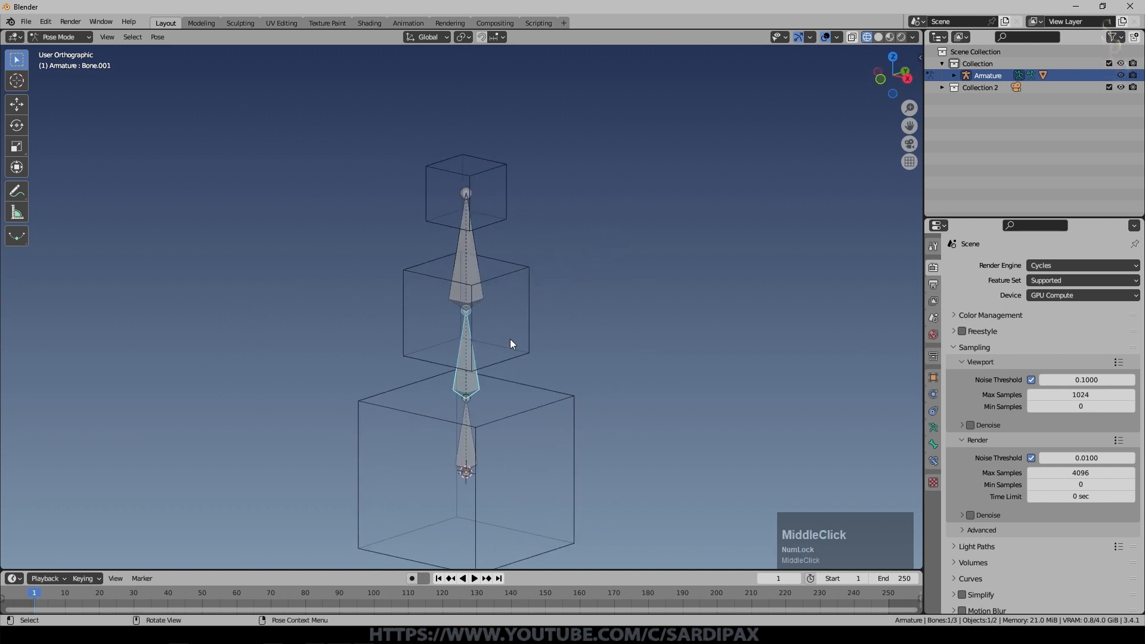
{"action": "key", "text": "r"}
{"action": "key", "text": "y"}
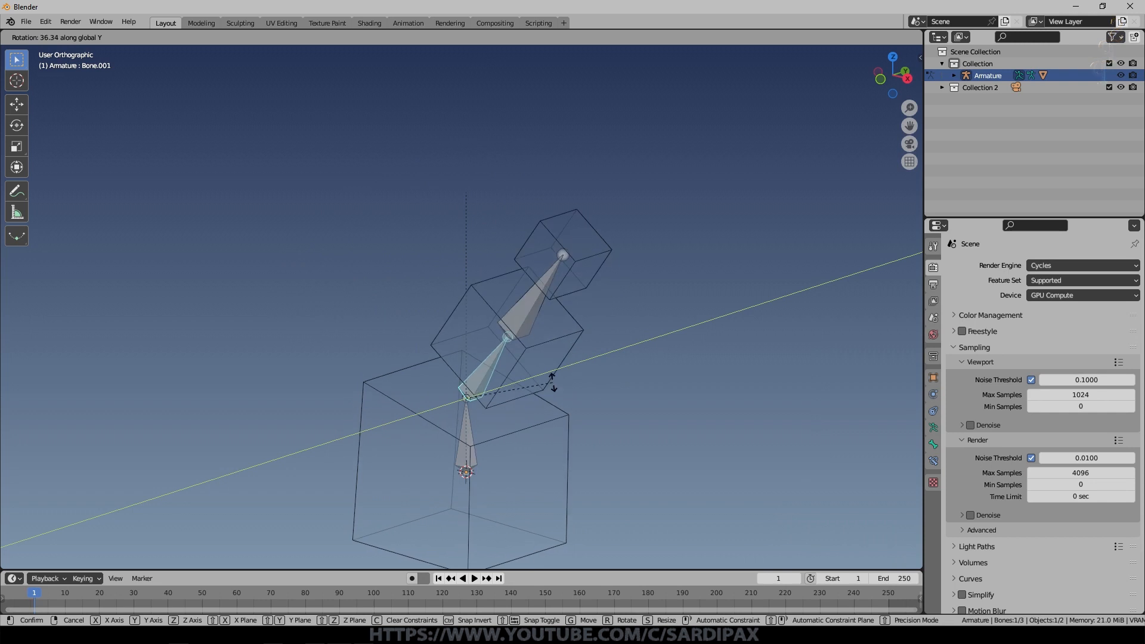
{"action": "key", "text": "Escape"}
Step: Try rotating the bottom bone in the front view to test the whole chain
{"action": "key", "text": "KP_1"}
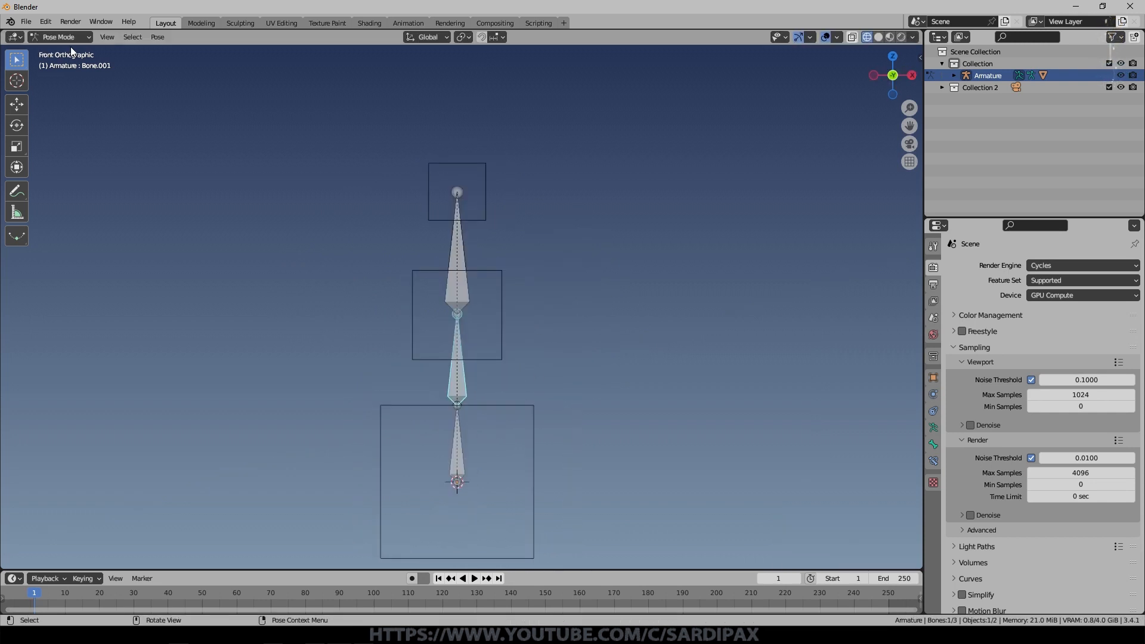
{"action": "left_click", "coordinate": [459, 314]}
{"action": "left_click", "coordinate": [460, 314]}
{"action": "left_click", "coordinate": [460, 421]}
{"action": "key", "text": "r"}
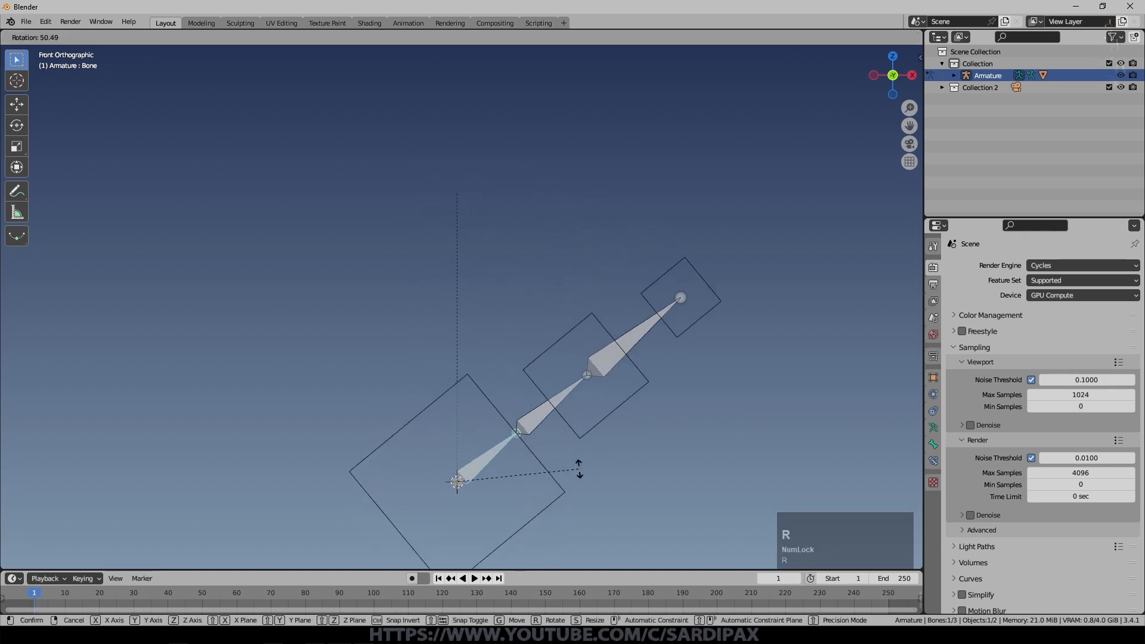
{"action": "key", "text": "Escape"}
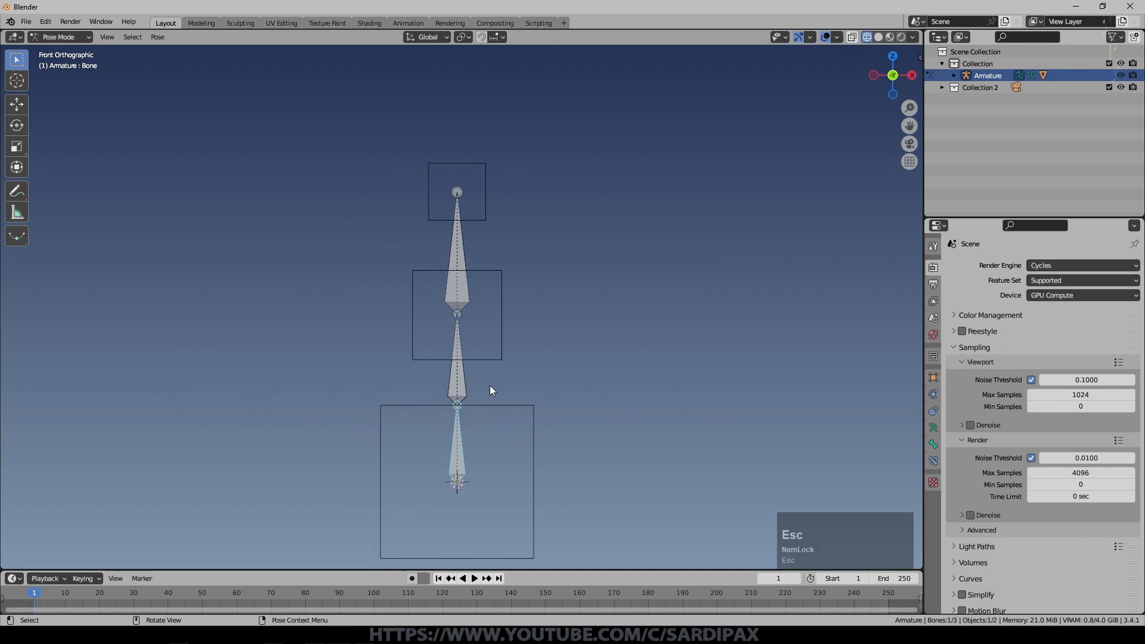
Step: Leave Pose Mode, make Bone the active vertex group of CubeSet and switch the mesh to Weight Paint mode
{"action": "key", "text": "Tab"}
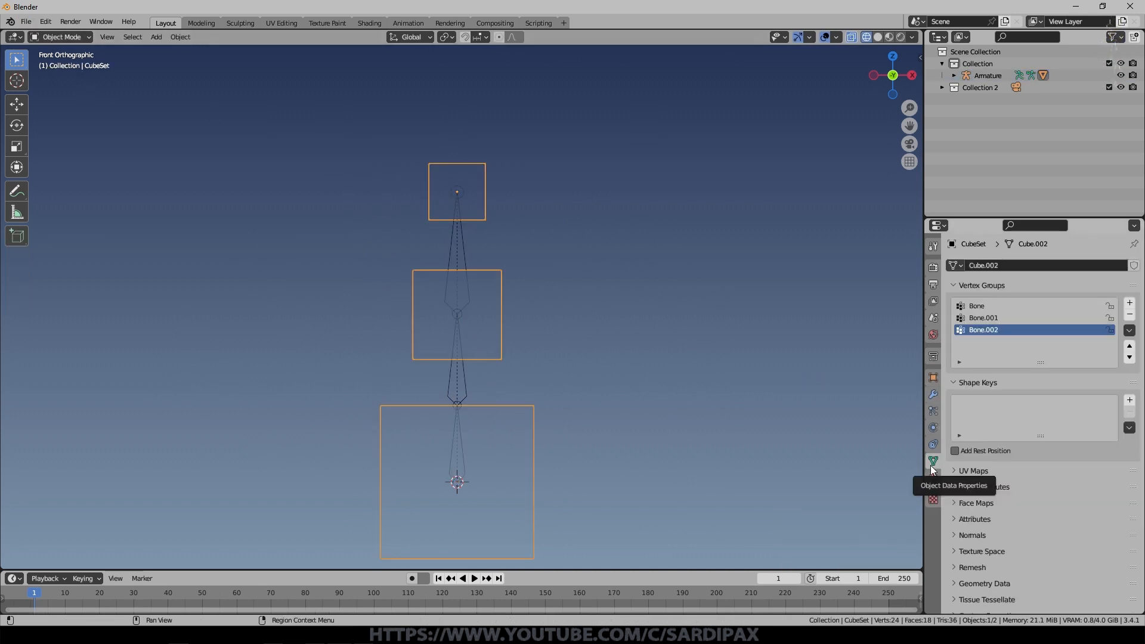
{"action": "left_click", "coordinate": [978, 306]}
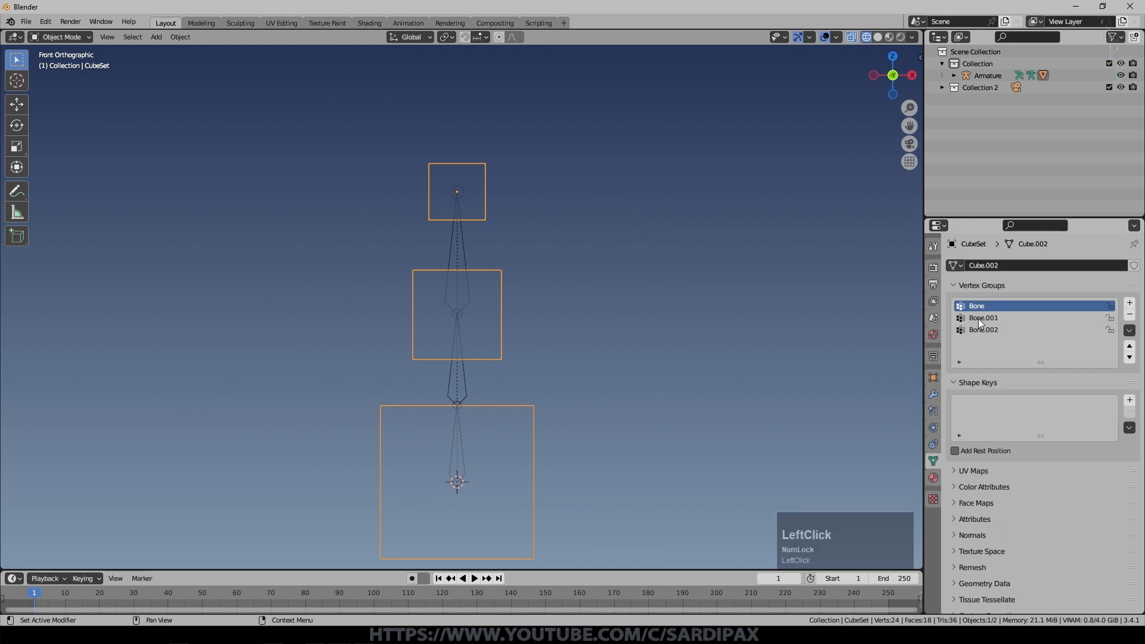
{"action": "middle_click_drag", "start_coordinate": [591, 358], "coordinate": [616, 357]}
{"action": "key", "text": "Tab"}
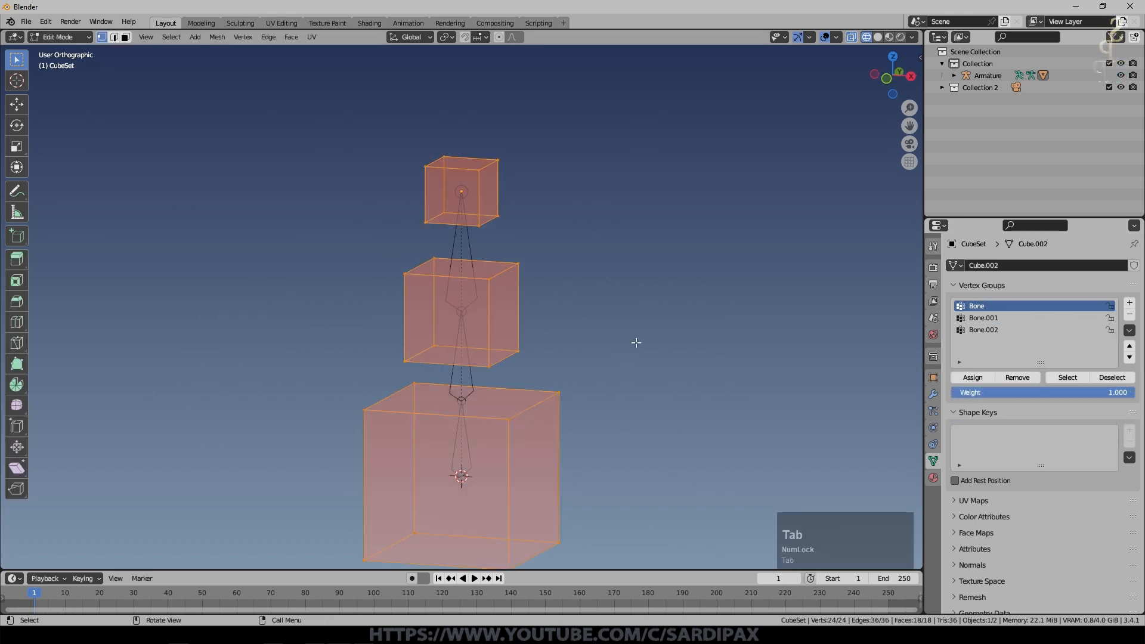
{"action": "key", "text": "Tab"}
{"action": "left_click", "coordinate": [63, 37]}
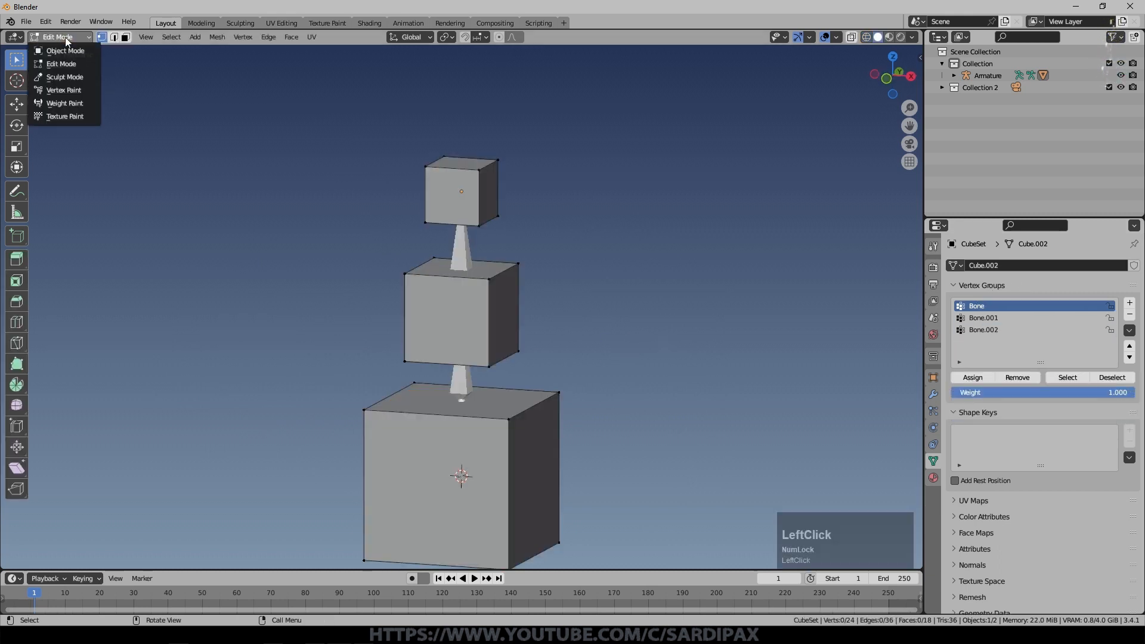
{"action": "left_click", "coordinate": [59, 105]}
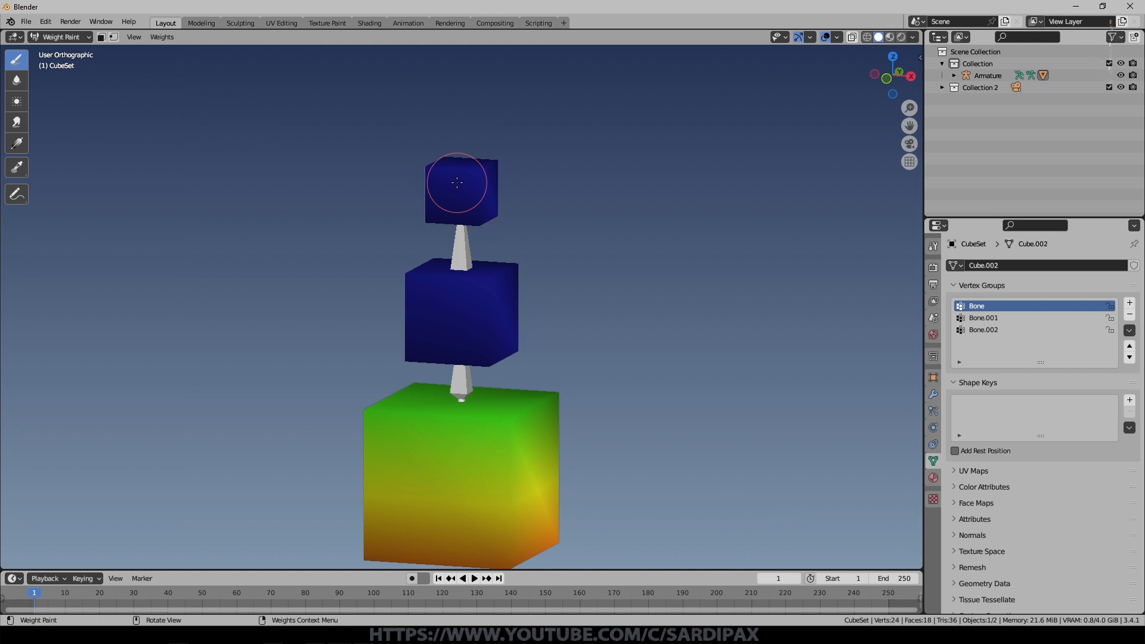
Step: Examine the painted weights of the vertex groups Bone, Bone.001 and Bone.002 across the three cubes
{"action": "left_click", "coordinate": [982, 318]}
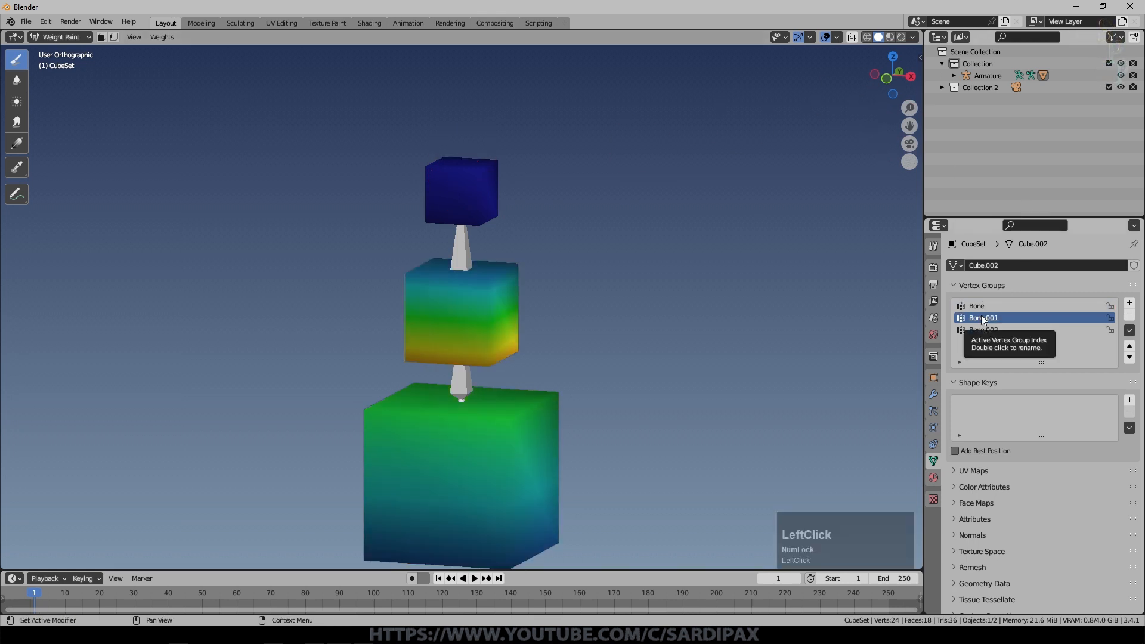
{"action": "left_click", "coordinate": [978, 329]}
{"action": "left_click", "coordinate": [975, 318]}
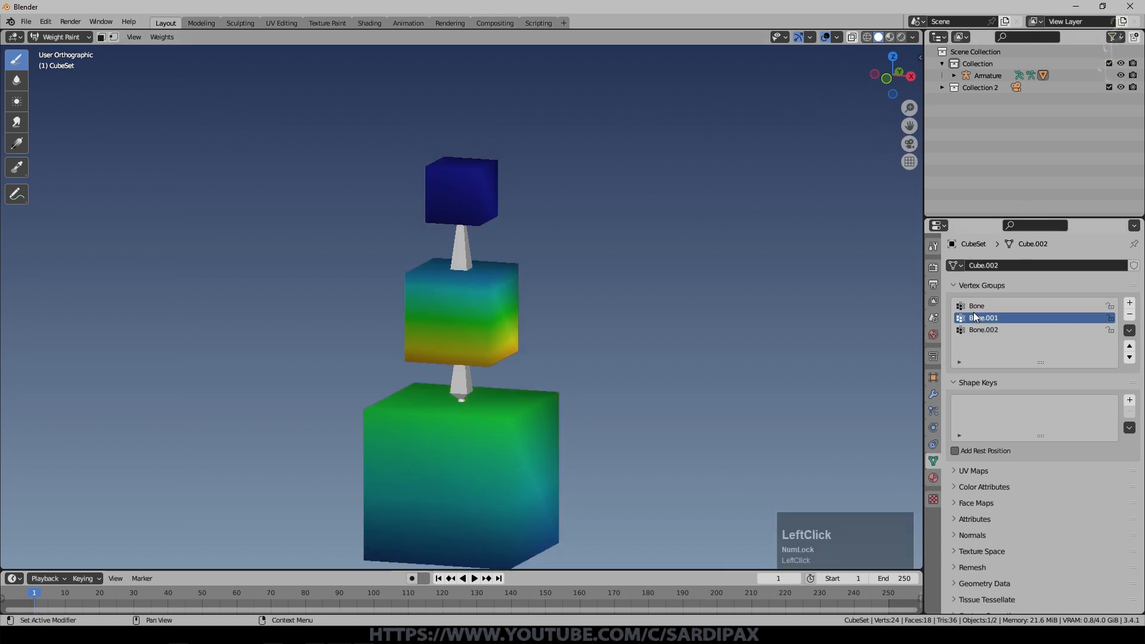
{"action": "left_click", "coordinate": [978, 329]}
{"action": "left_click", "coordinate": [976, 318]}
{"action": "left_click", "coordinate": [977, 307]}
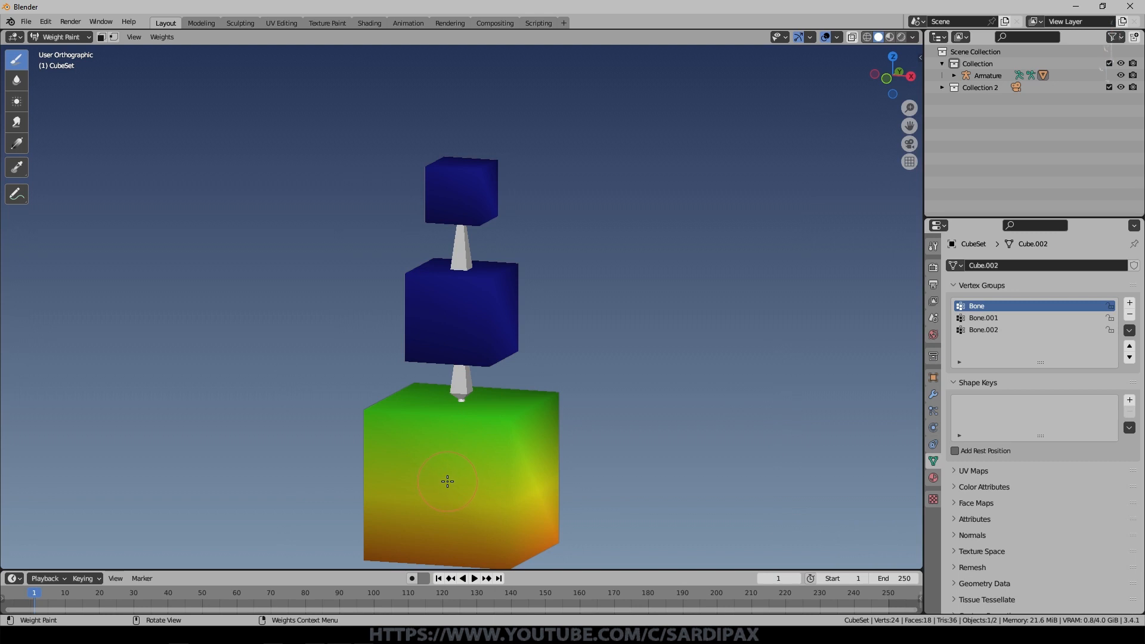
{"action": "left_click", "coordinate": [985, 309]}
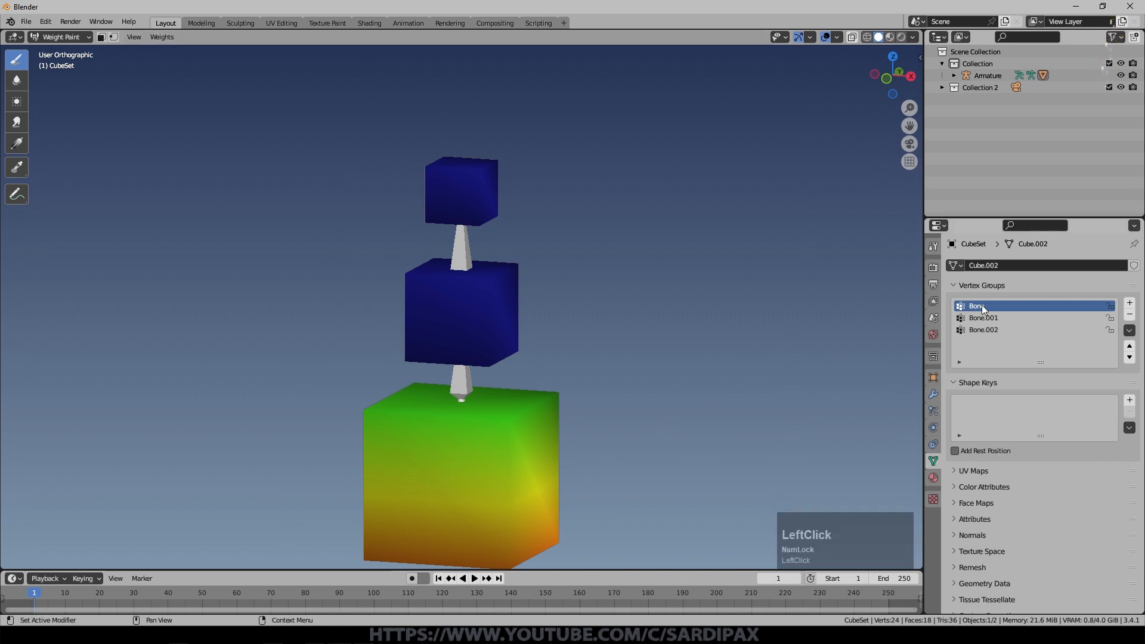
{"action": "middle_click_drag", "start_coordinate": [639, 342], "coordinate": [654, 322]}
{"action": "scroll", "coordinate": [665, 333], "scroll_direction": "up", "scroll_amount": 1}
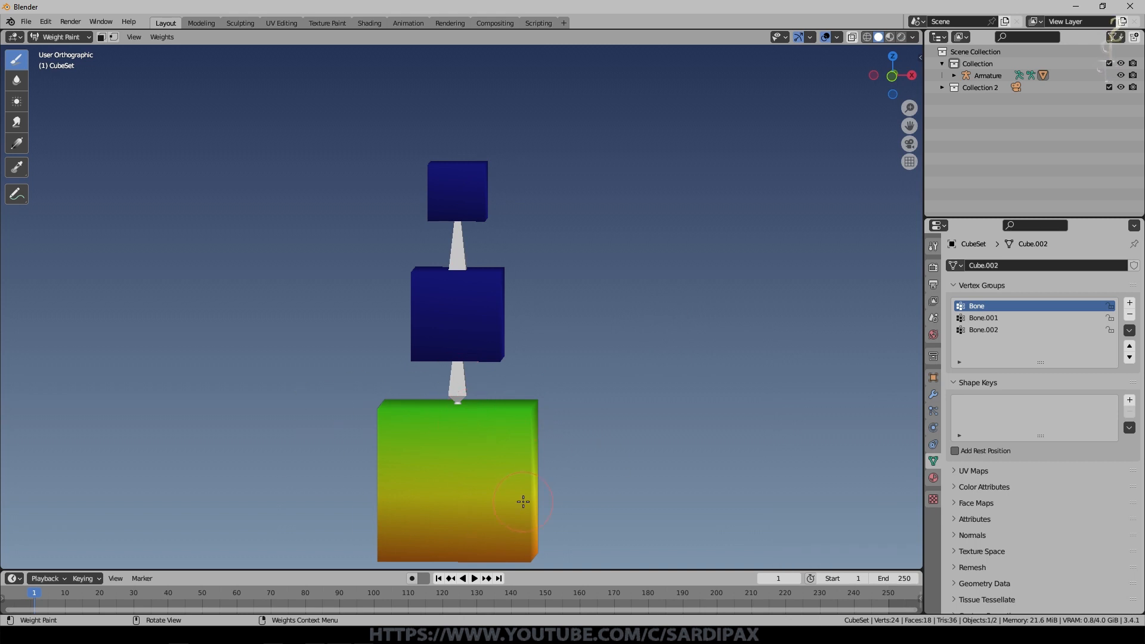
{"action": "left_click", "coordinate": [984, 316]}
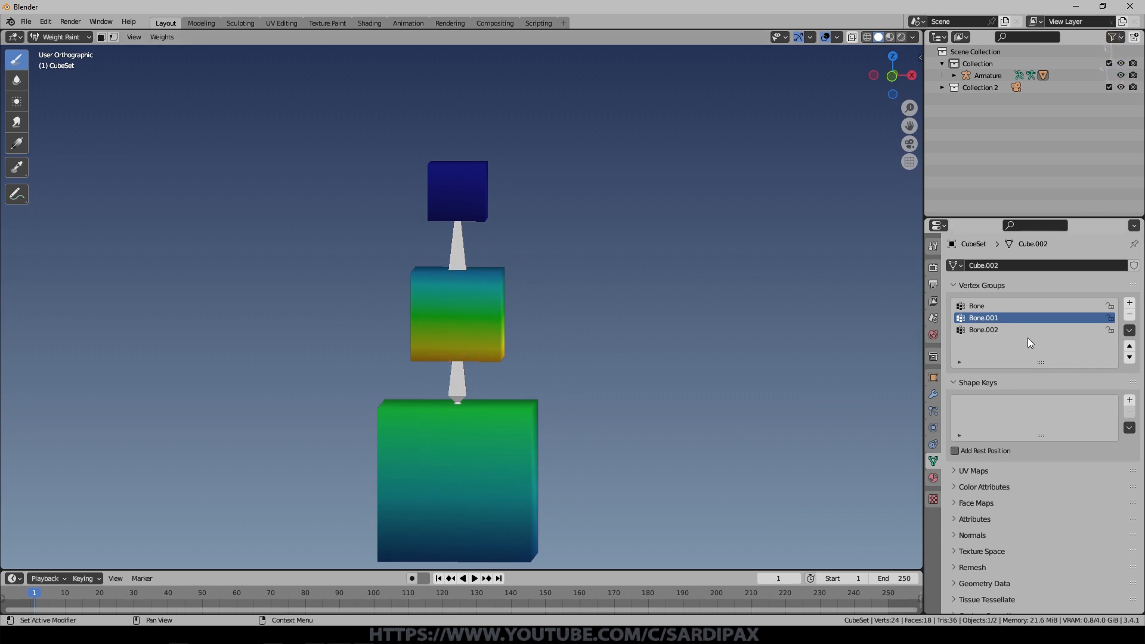
{"action": "left_click", "coordinate": [984, 330]}
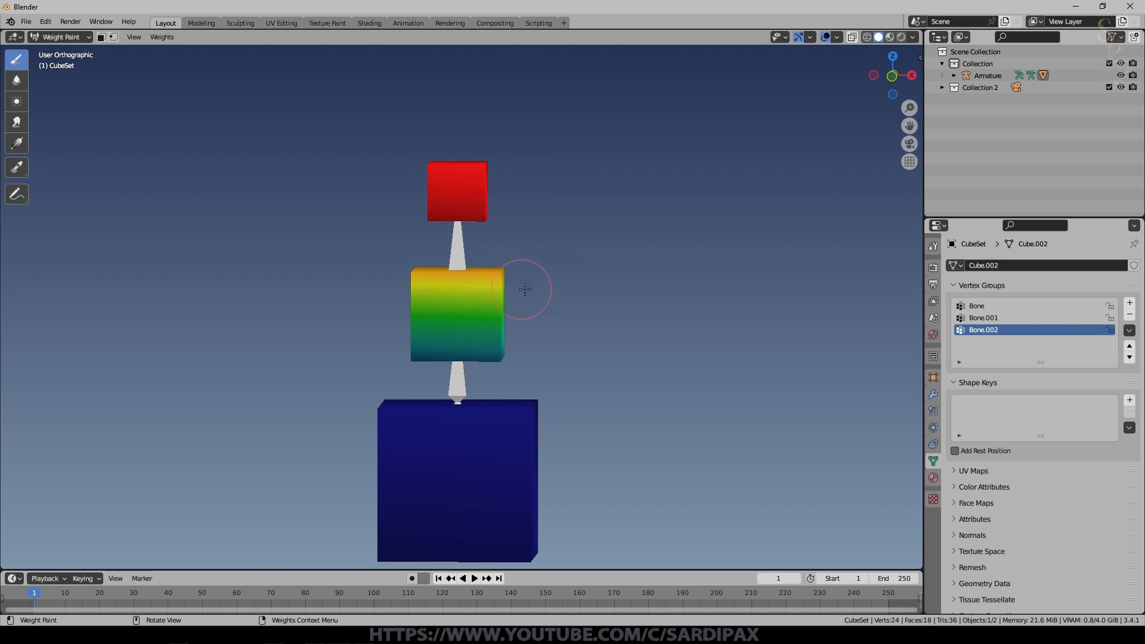
Step: In Edit Mode, assign all vertices of the middle cube to the vertex group Bone.001 with weight 1.000
{"action": "key", "text": "Tab"}
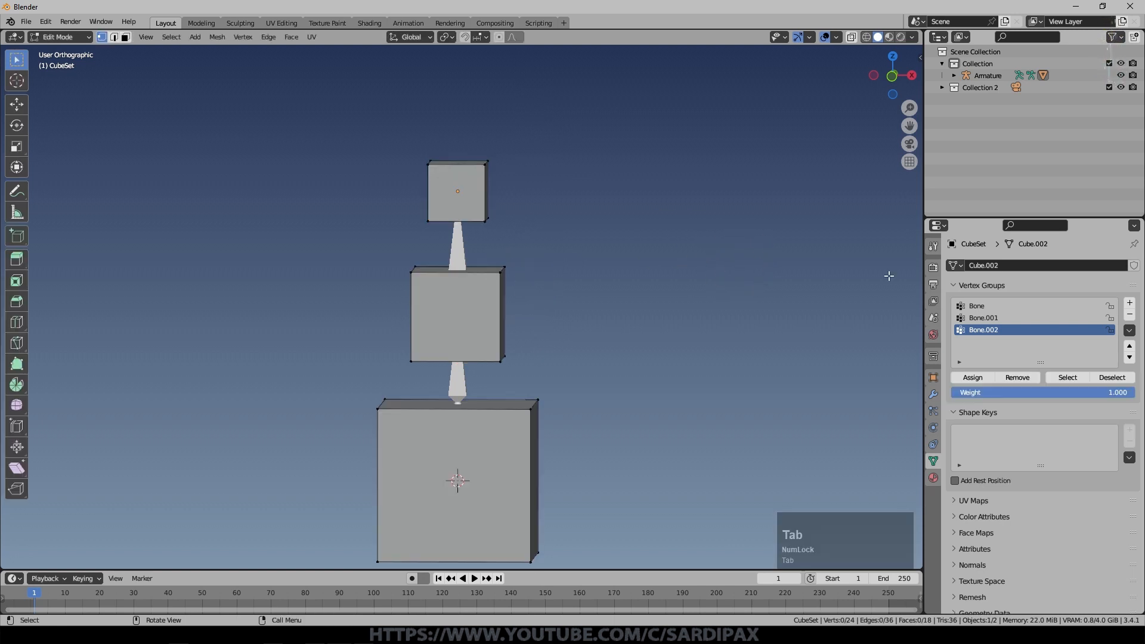
{"action": "left_click", "coordinate": [981, 319]}
{"action": "left_click", "coordinate": [502, 273]}
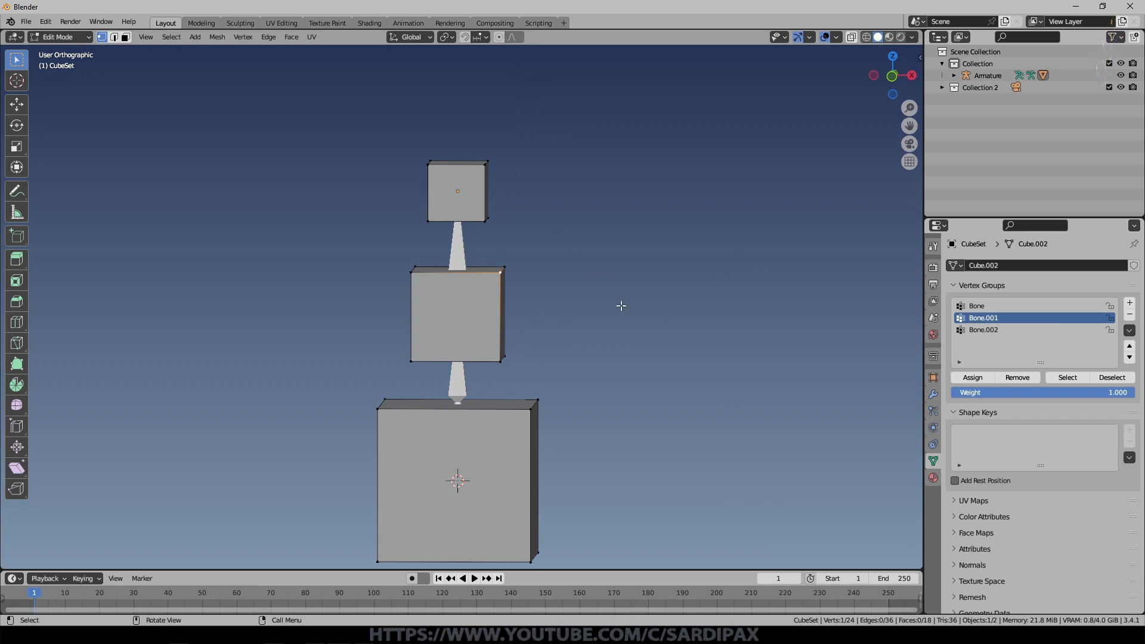
{"action": "key", "text": "ctrl+l"}
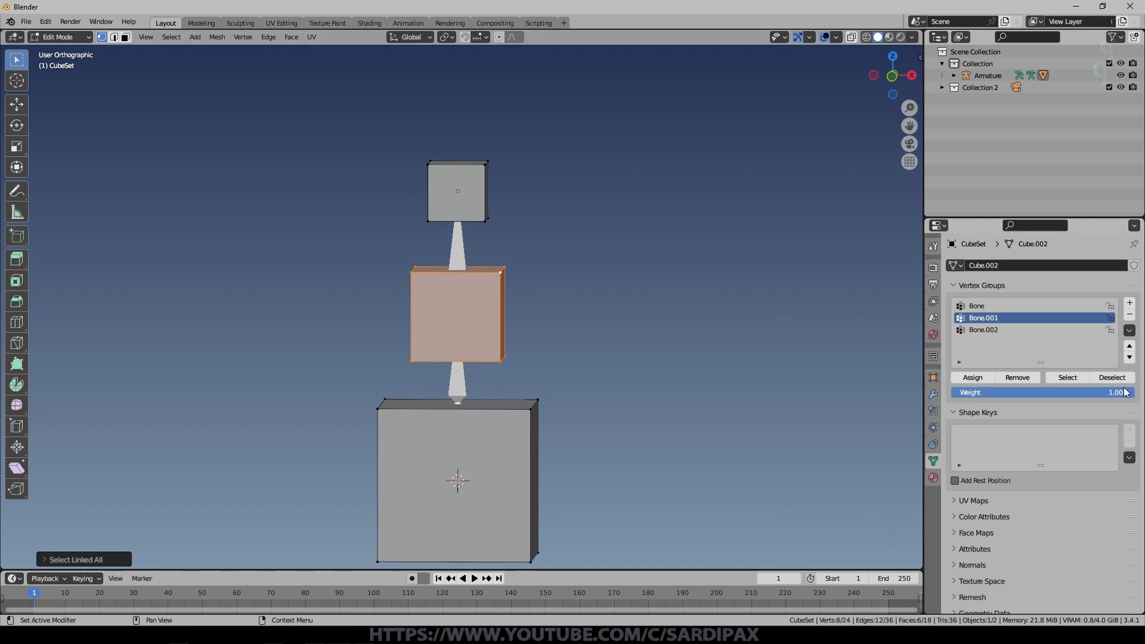
{"action": "left_click", "coordinate": [977, 382]}
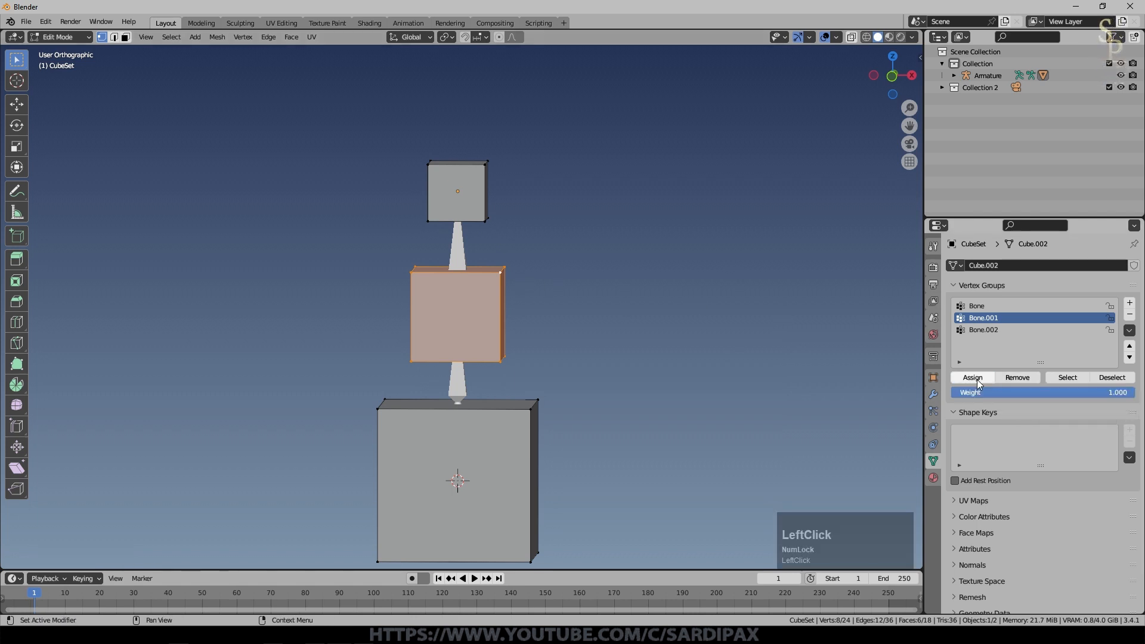
Step: Remove the top and bottom cubes' vertices from the vertex group Bone.001 and return to Weight Paint mode
{"action": "left_click", "coordinate": [521, 227]}
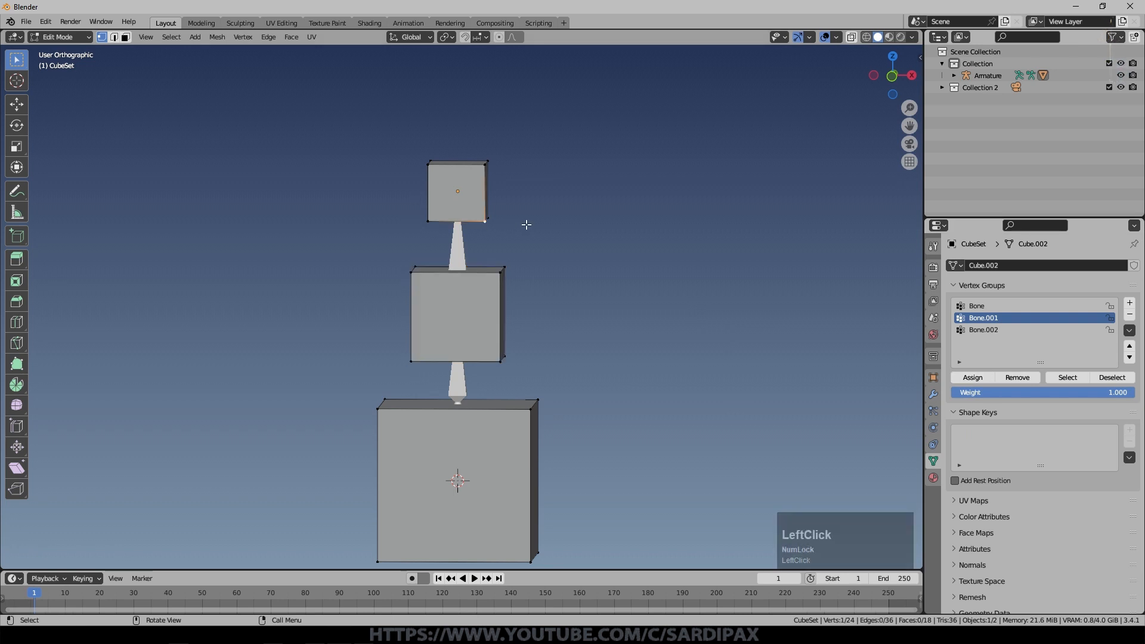
{"action": "key", "text": "ctrl+l"}
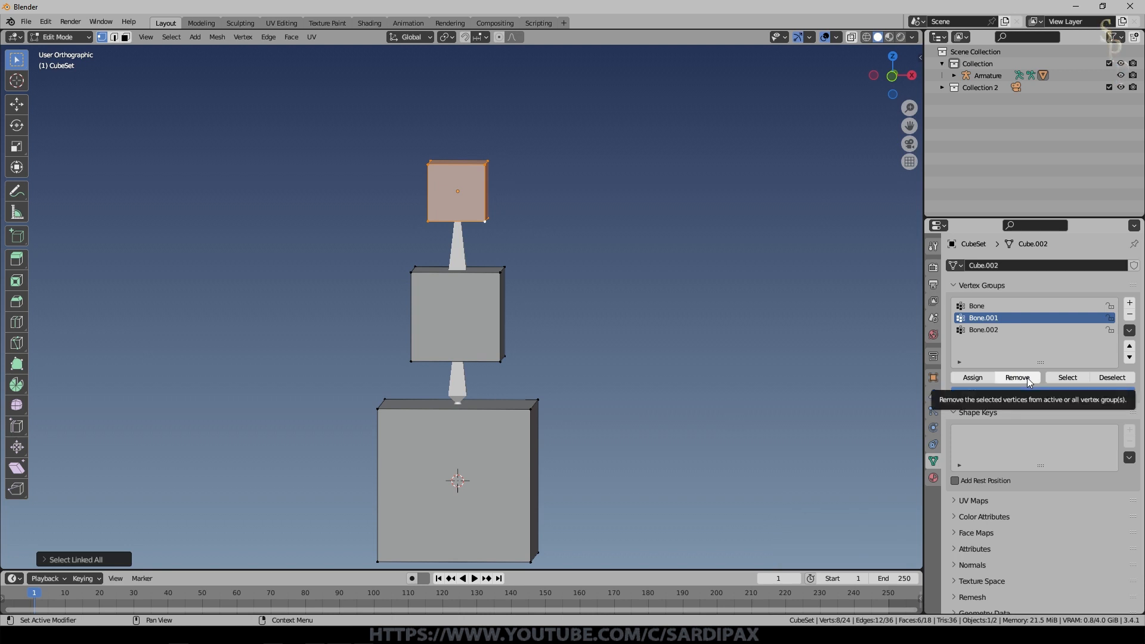
{"action": "left_click", "coordinate": [1025, 377]}
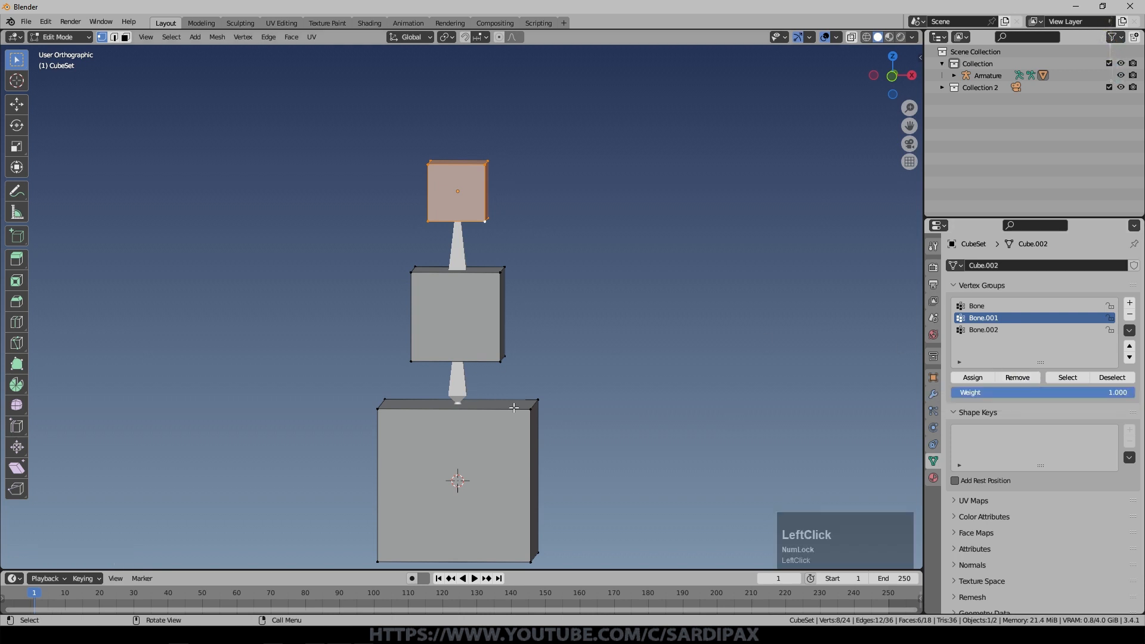
{"action": "left_click", "coordinate": [527, 409]}
{"action": "key", "text": "ctrl+l"}
{"action": "left_click", "coordinate": [1023, 377]}
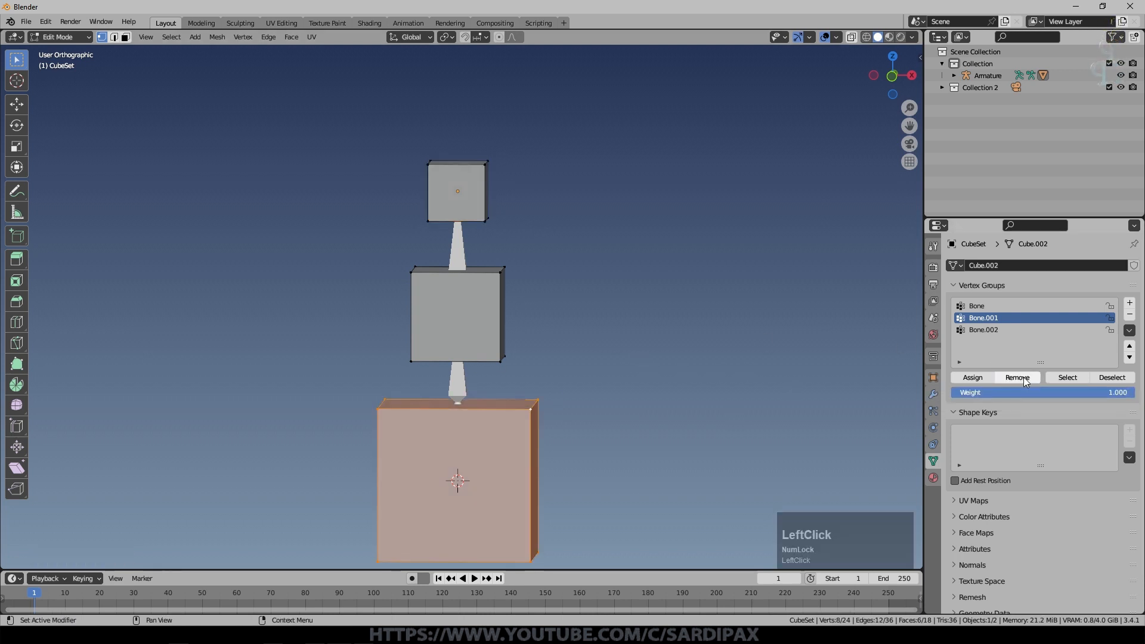
{"action": "key", "text": "Tab"}
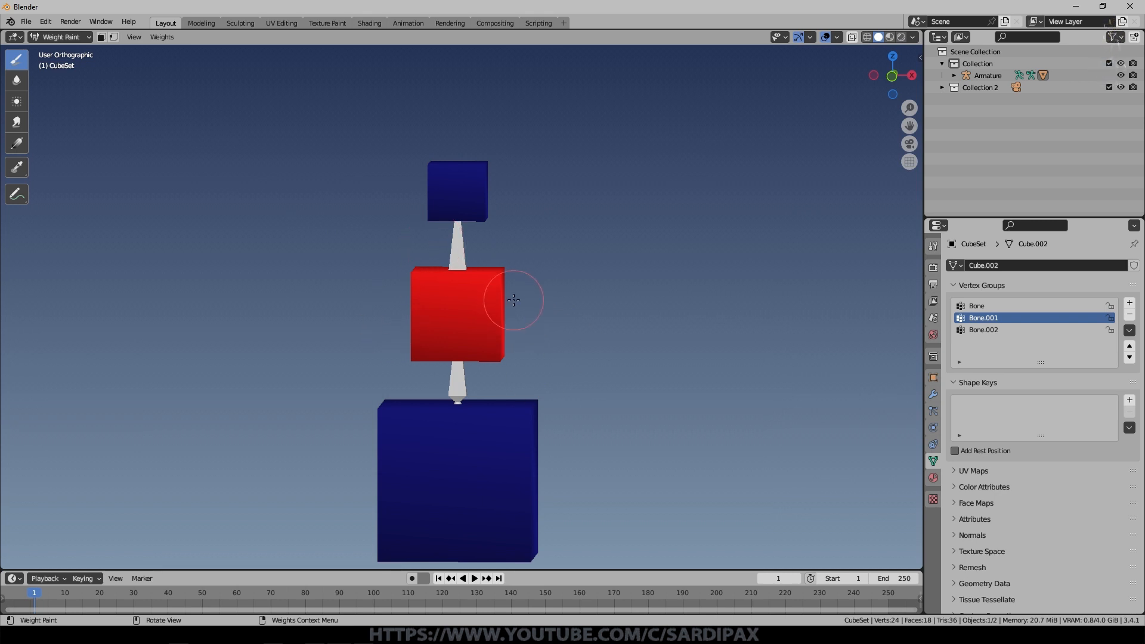
Step: Remove the bottom and middle cubes' vertices from the vertex group Bone.002 and return to Weight Paint mode
{"action": "left_click", "coordinate": [979, 329]}
{"action": "left_click", "coordinate": [985, 307]}
{"action": "left_click", "coordinate": [987, 331]}
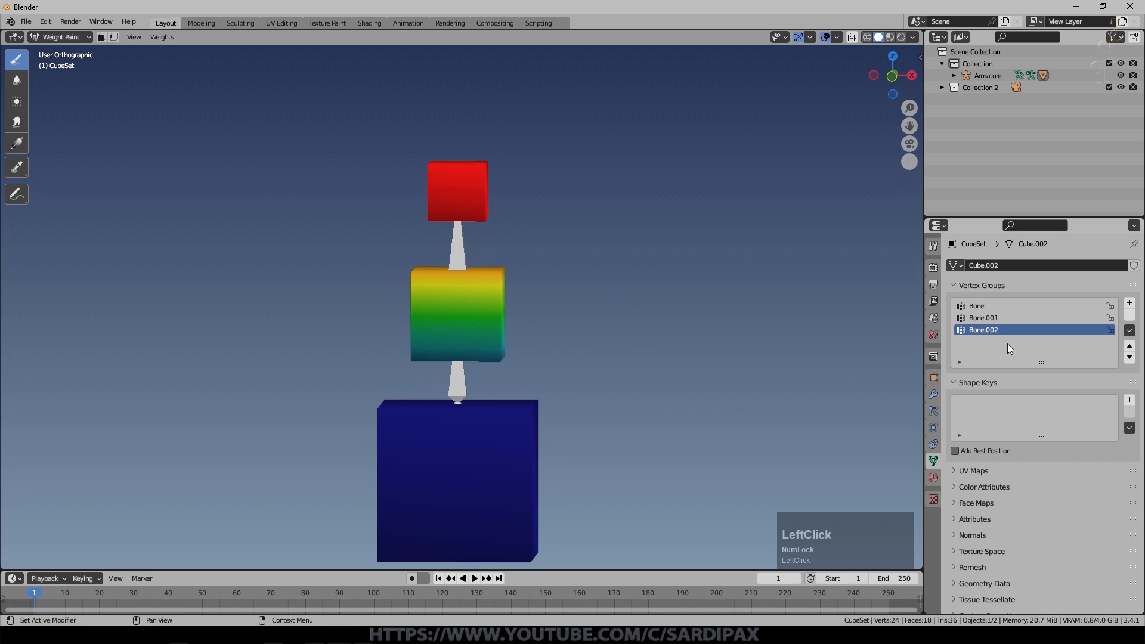
{"action": "key", "text": "Tab"}
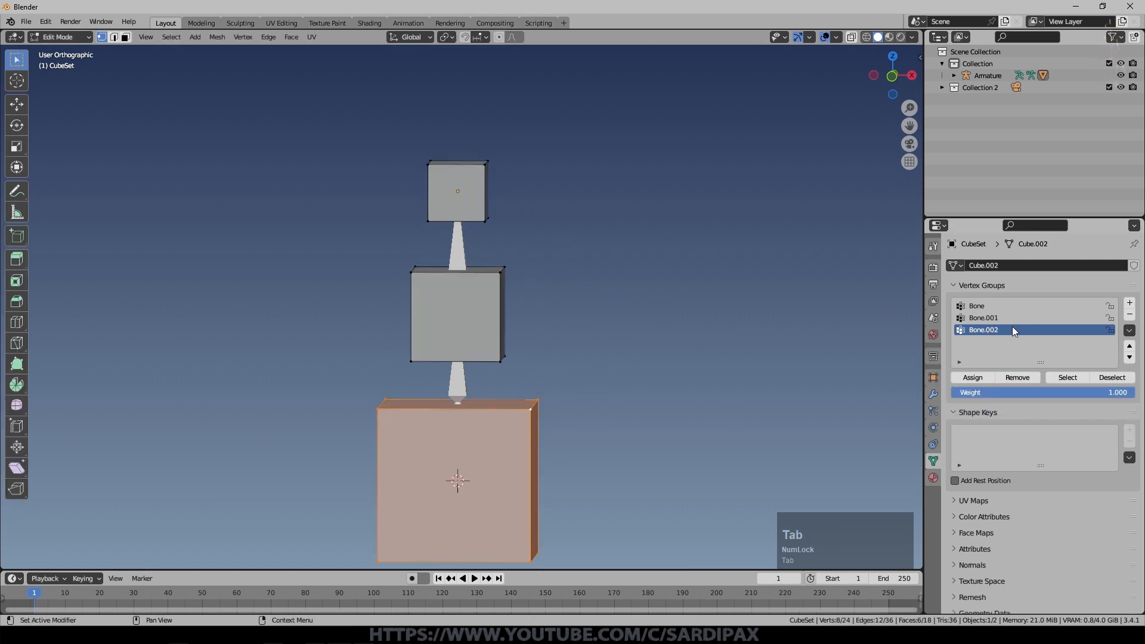
{"action": "left_click", "coordinate": [1020, 378]}
{"action": "left_click", "coordinate": [502, 360]}
{"action": "key", "text": "ctrl+l"}
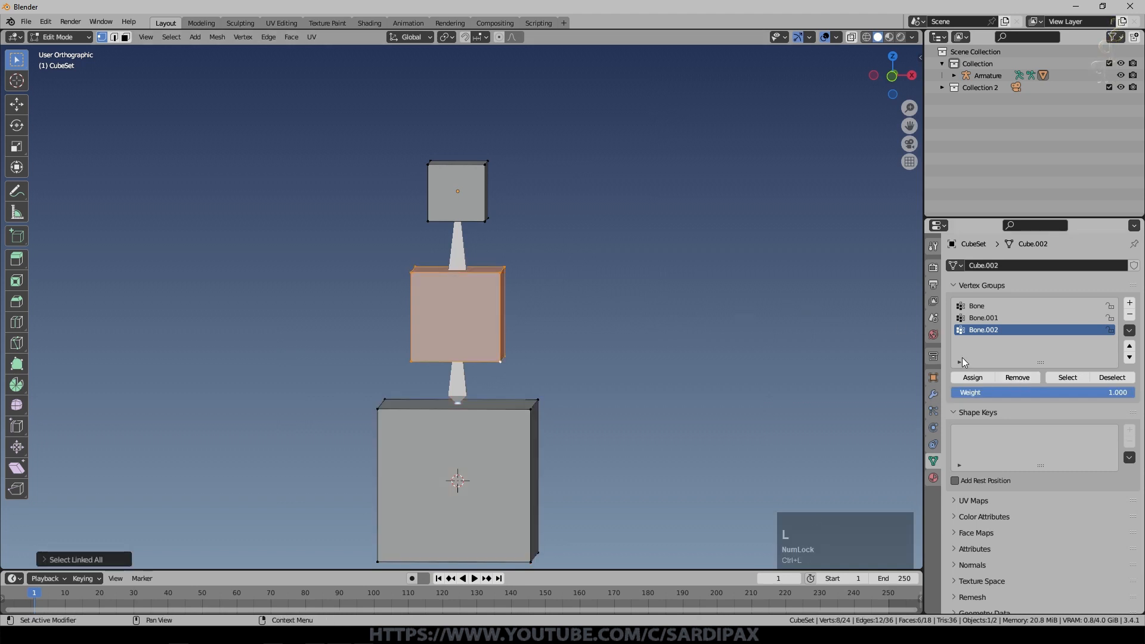
{"action": "left_click", "coordinate": [1018, 378]}
{"action": "key", "text": "Tab"}
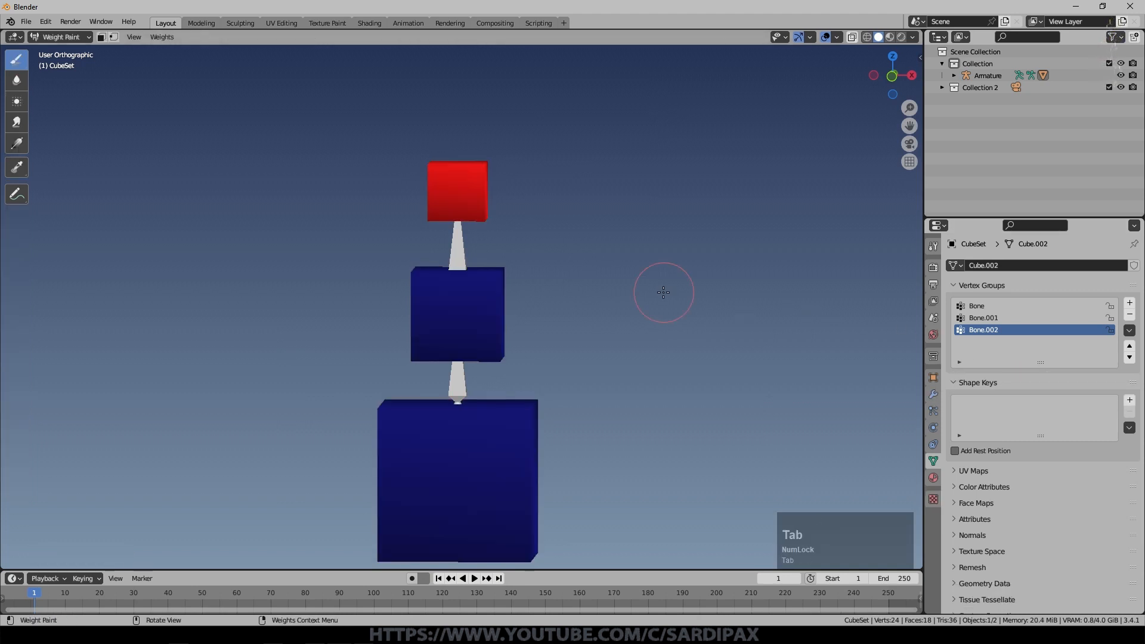
Step: Switch to Object Mode, select the armature, display the scene in wireframe and put the armature in Pose Mode
{"action": "left_click", "coordinate": [63, 37]}
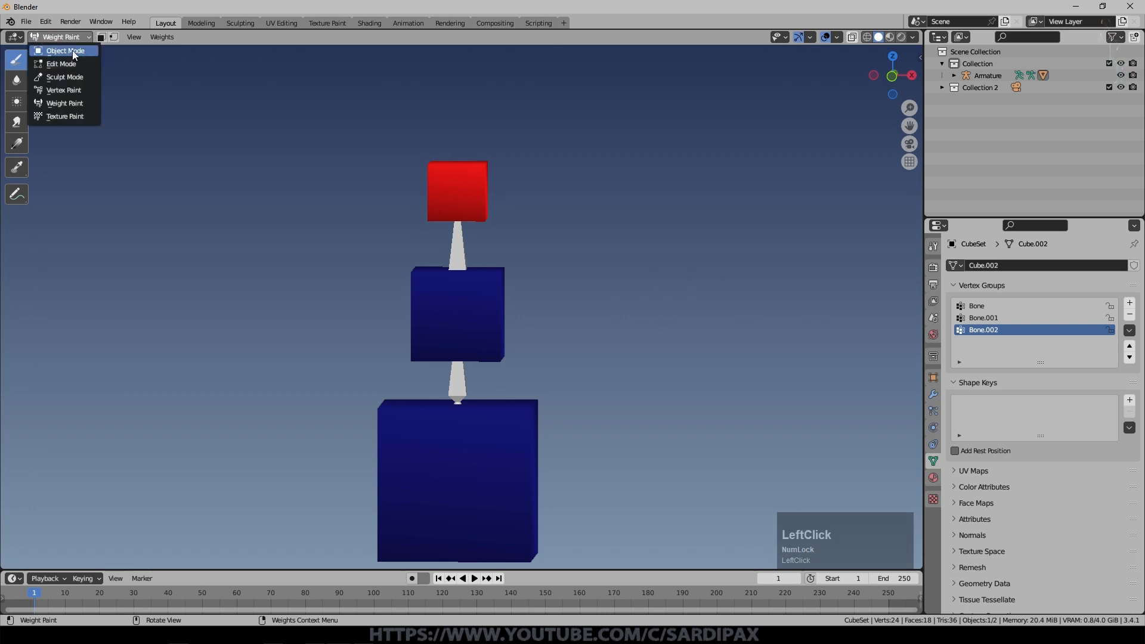
{"action": "left_click", "coordinate": [65, 52]}
{"action": "left_click", "coordinate": [461, 389]}
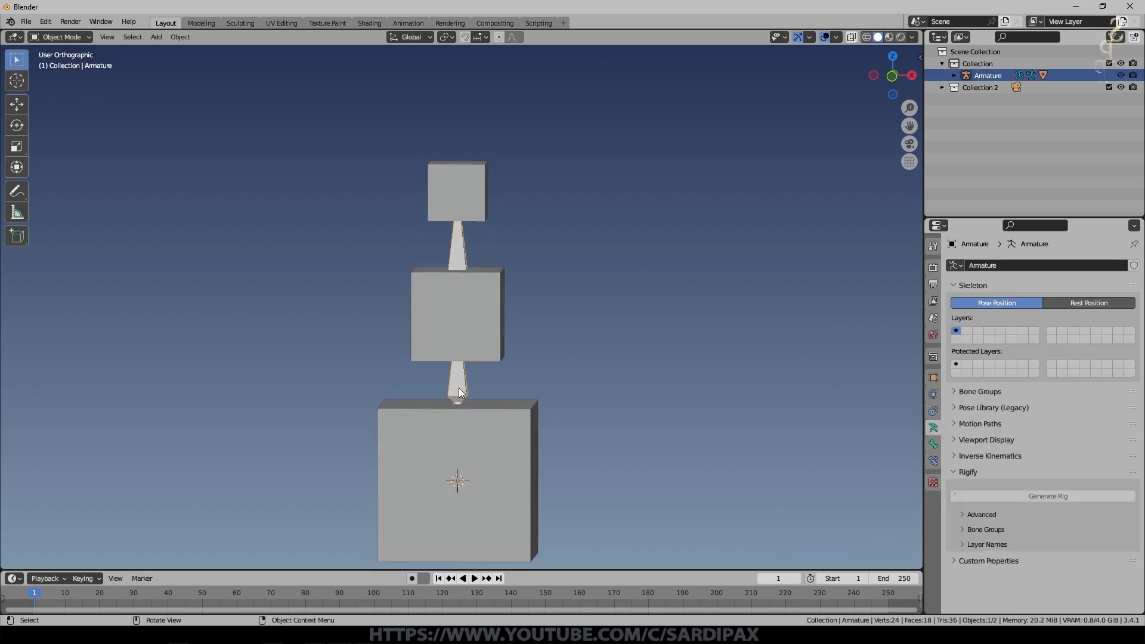
{"action": "key", "text": "z"}
{"action": "left_click", "coordinate": [357, 366]}
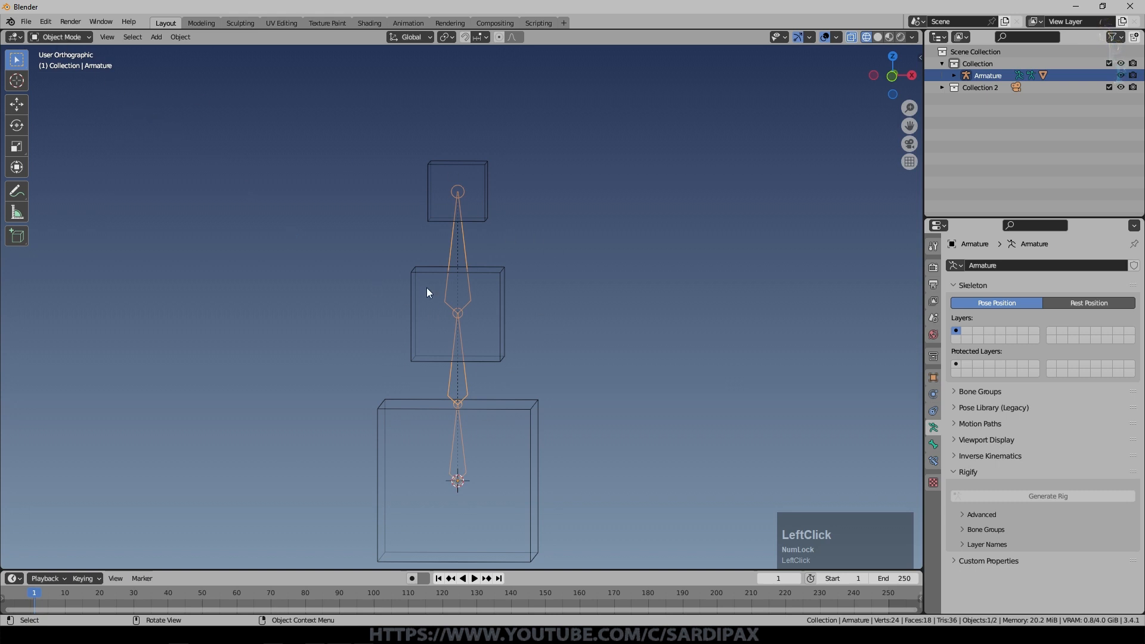
{"action": "left_click", "coordinate": [53, 37]}
{"action": "left_click", "coordinate": [54, 74]}
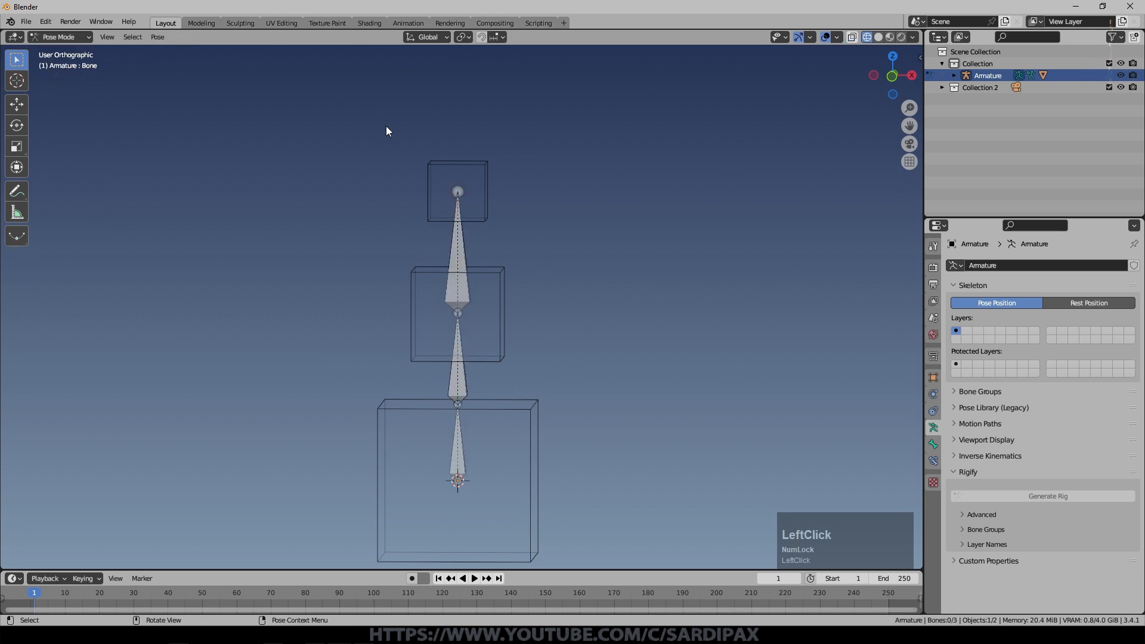
Step: Try rotating the top bone and the middle bone to test the corrected cube weights
{"action": "left_click", "coordinate": [475, 193]}
{"action": "key", "text": "r"}
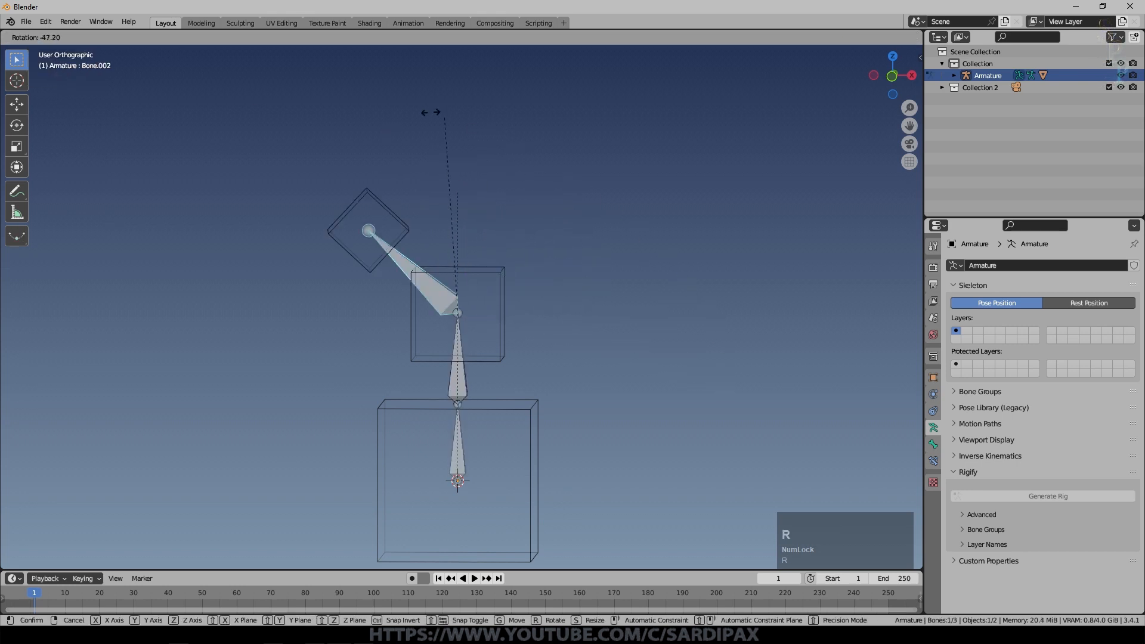
{"action": "key", "text": "Escape"}
{"action": "left_click", "coordinate": [462, 370]}
{"action": "key", "text": "r"}
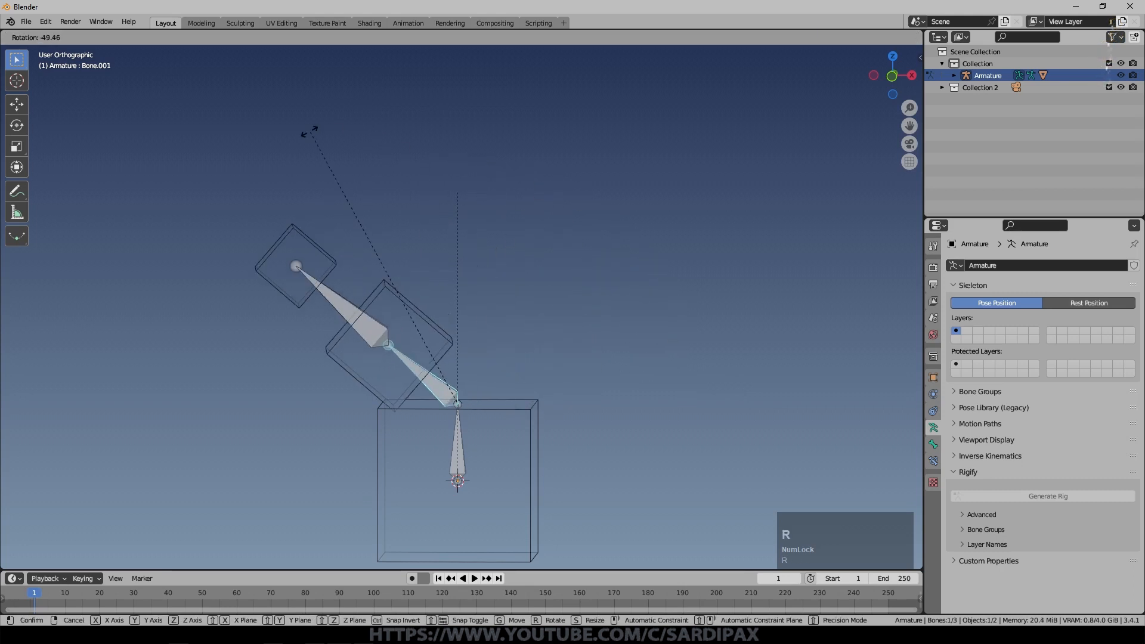
{"action": "key", "text": "Escape"}
Step: In Edit Mode, raise the lower bone joint about 0.27 m and the upper joint about 0.8 m along Z, into the gaps between cubes
{"action": "key", "text": "Tab"}
{"action": "left_click", "coordinate": [453, 405]}
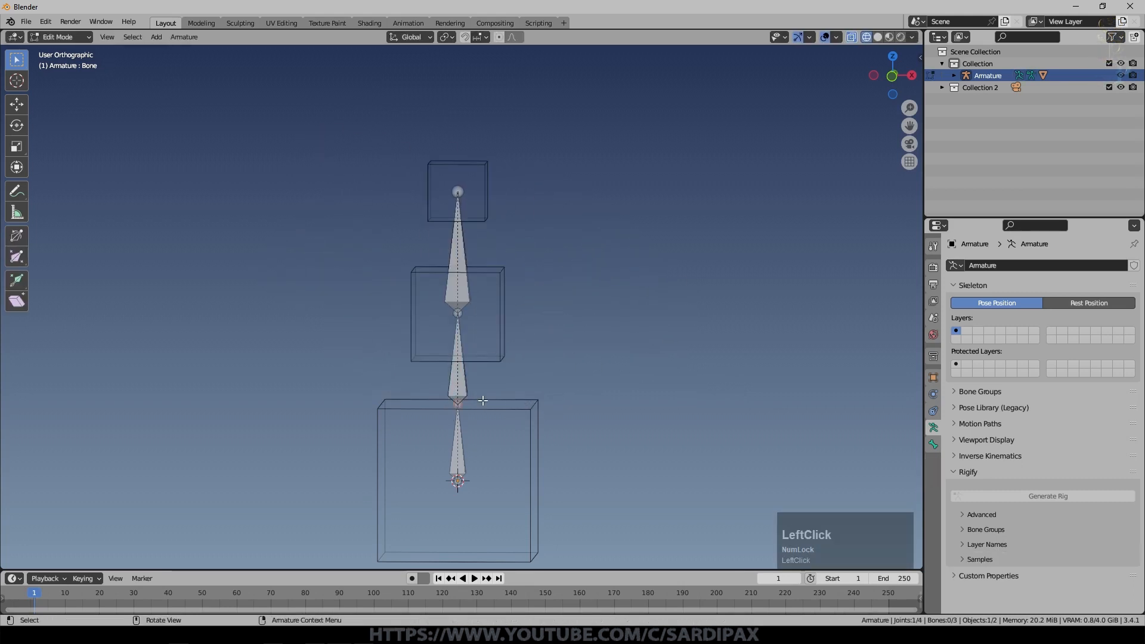
{"action": "key", "text": "g"}
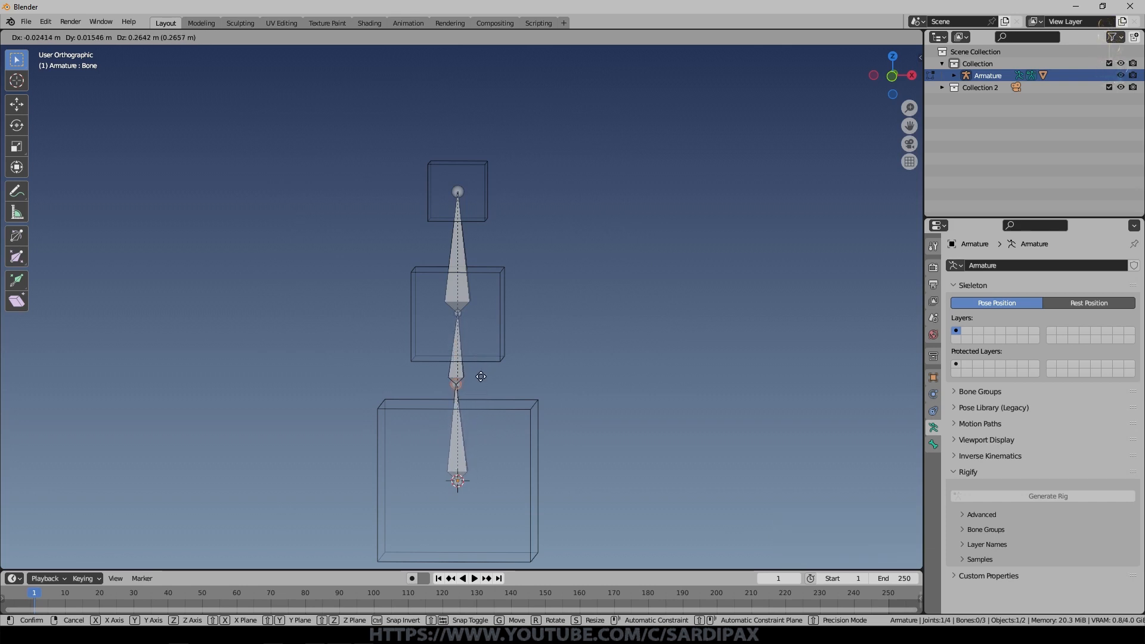
{"action": "left_click", "coordinate": [481, 376]}
{"action": "left_click", "coordinate": [462, 314]}
{"action": "key", "text": "g"}
{"action": "key", "text": "z"}
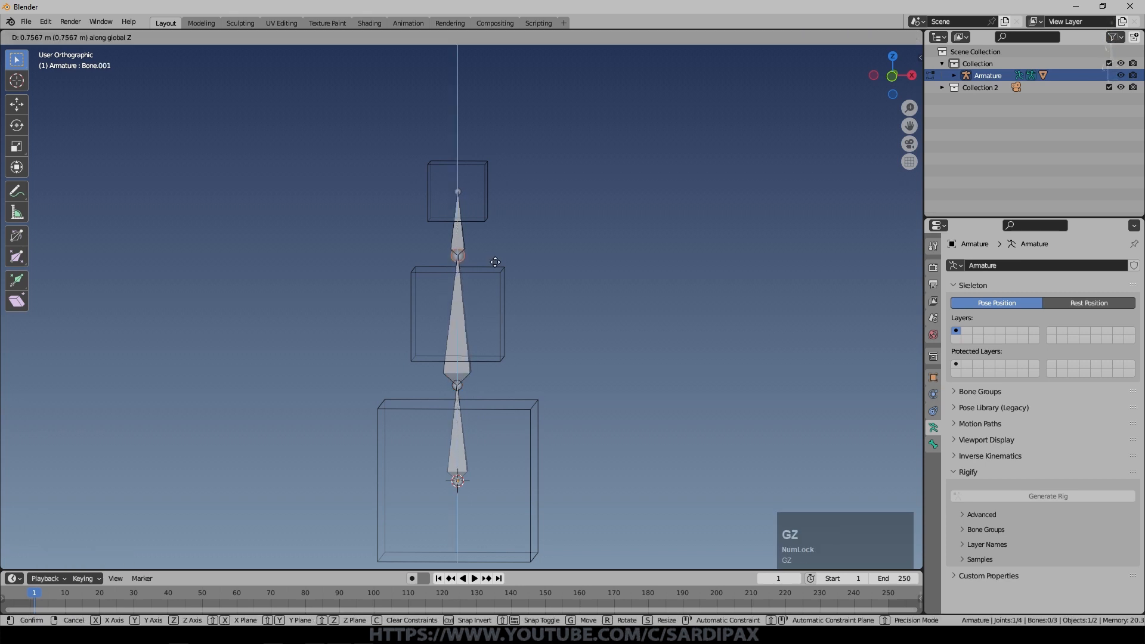
{"action": "left_click", "coordinate": [495, 259]}
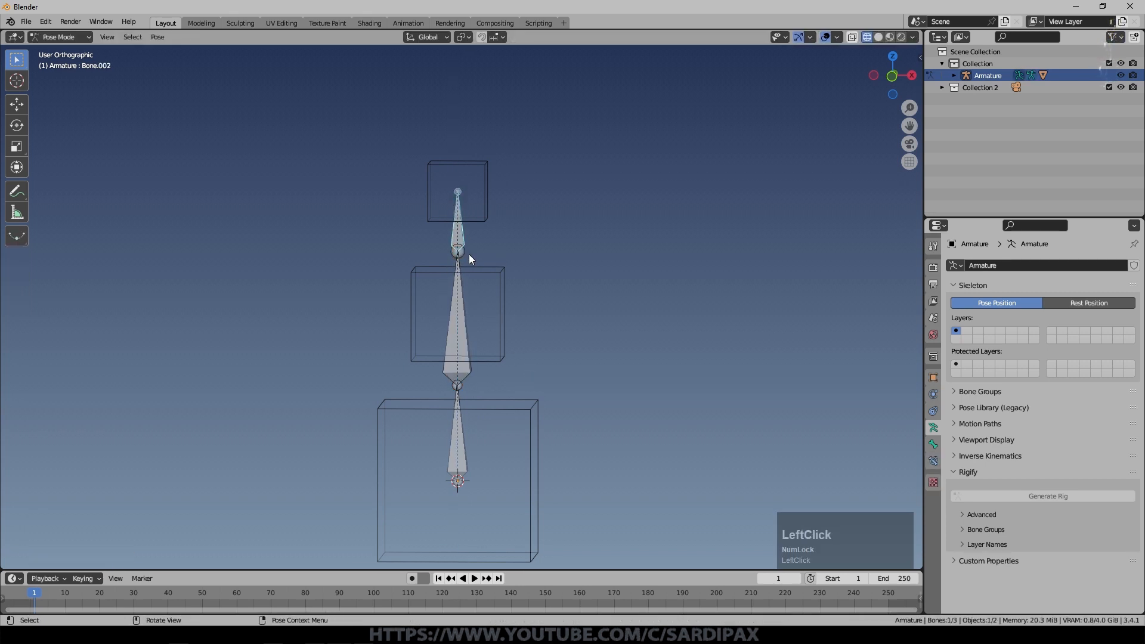
Step: Try rotating the top, middle and bottom bones in Pose Mode to test the relocated joints
{"action": "key", "text": "r"}
{"action": "key", "text": "Escape"}
{"action": "left_click", "coordinate": [457, 371]}
{"action": "key", "text": "r"}
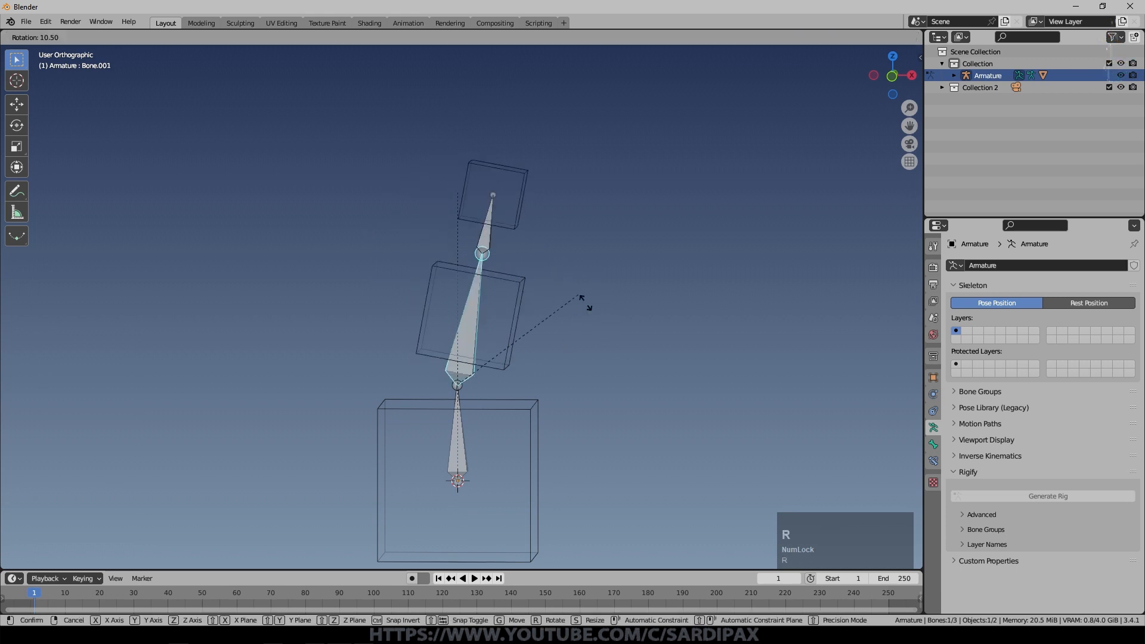
{"action": "key", "text": "Escape"}
{"action": "left_click", "coordinate": [461, 416]}
{"action": "key", "text": "r"}
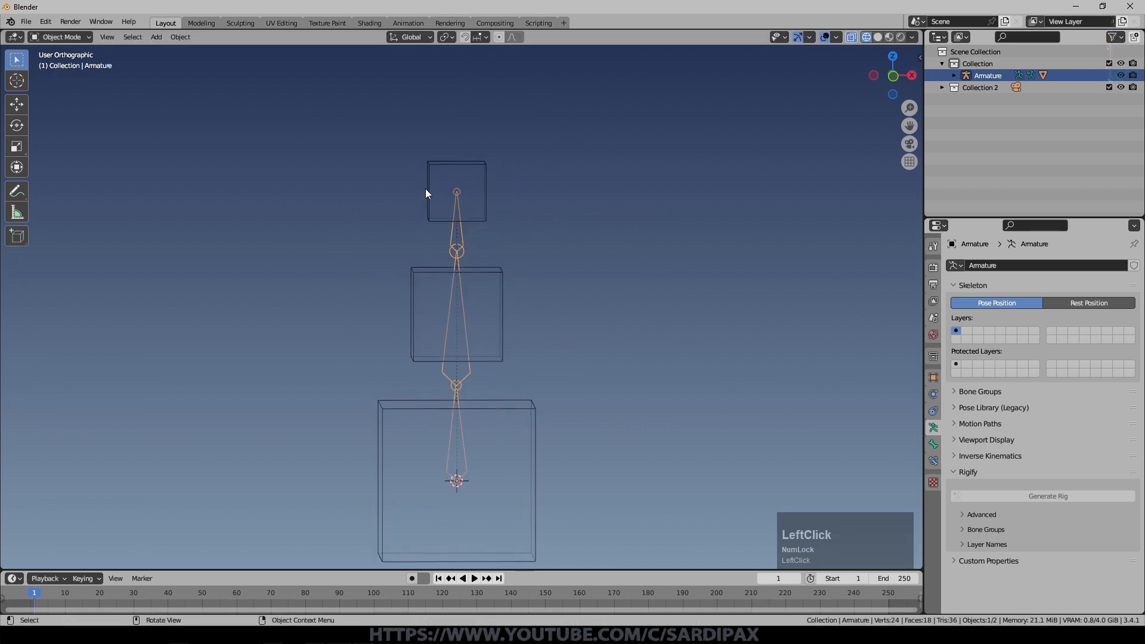
{"action": "key", "text": "ctrl+Tab"}
{"action": "key", "text": "r"}
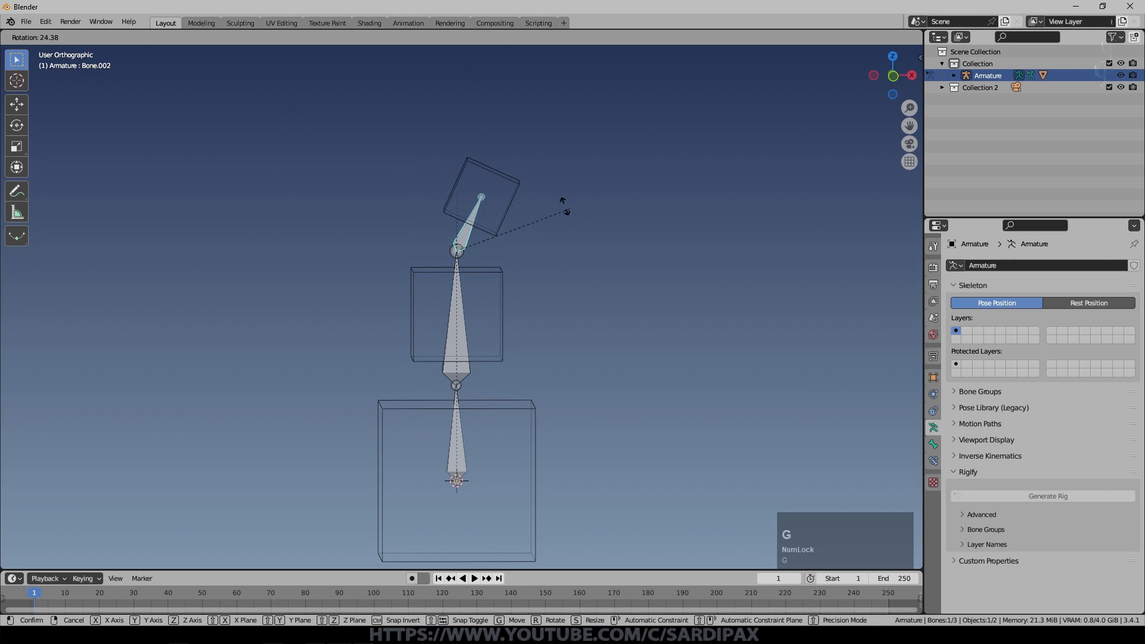
{"action": "key", "text": "Escape"}
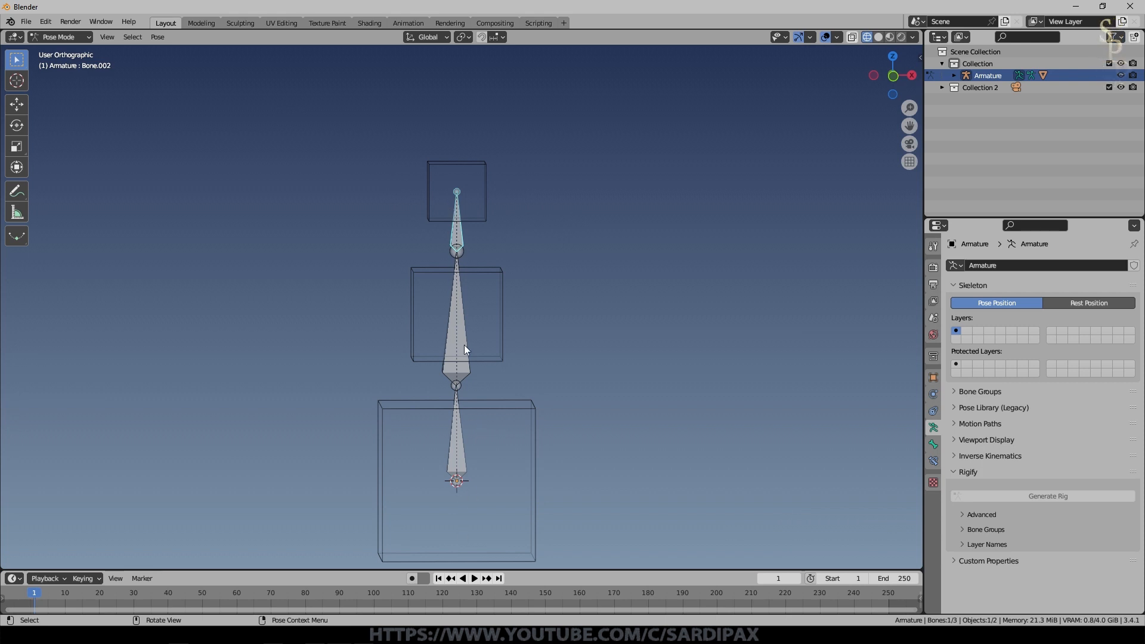
Step: Add an Inverse Kinematics bone constraint to the top bone and try moving that bone to test the whole chain
{"action": "left_click", "coordinate": [957, 455]}
{"action": "left_click", "coordinate": [959, 454]}
{"action": "left_click", "coordinate": [933, 444]}
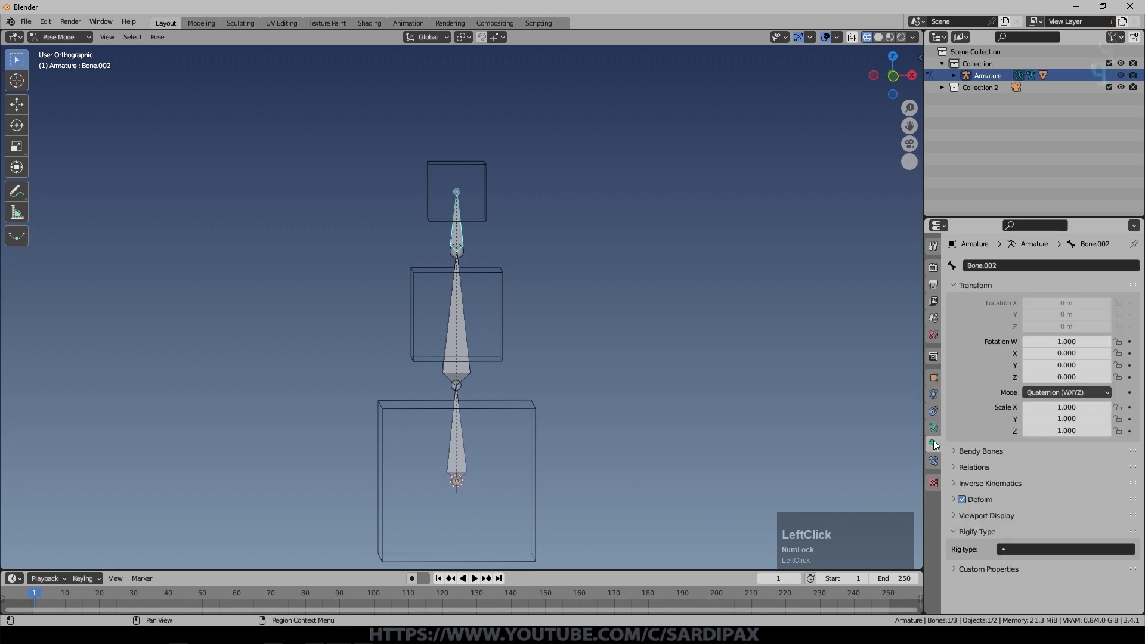
{"action": "left_click", "coordinate": [933, 461]}
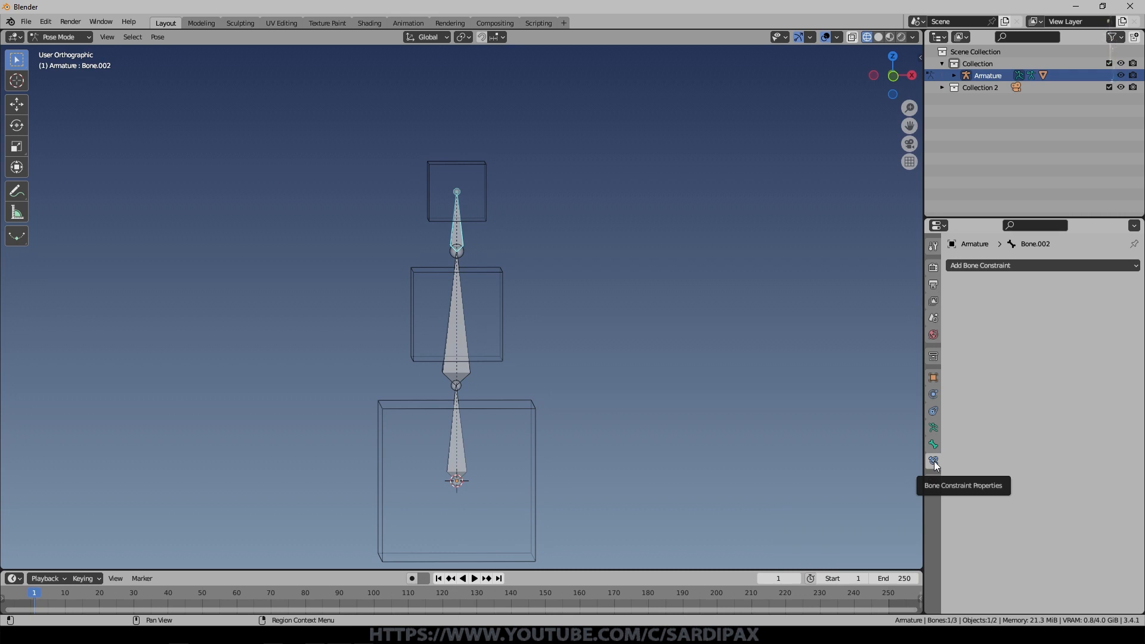
{"action": "left_click", "coordinate": [1000, 266]}
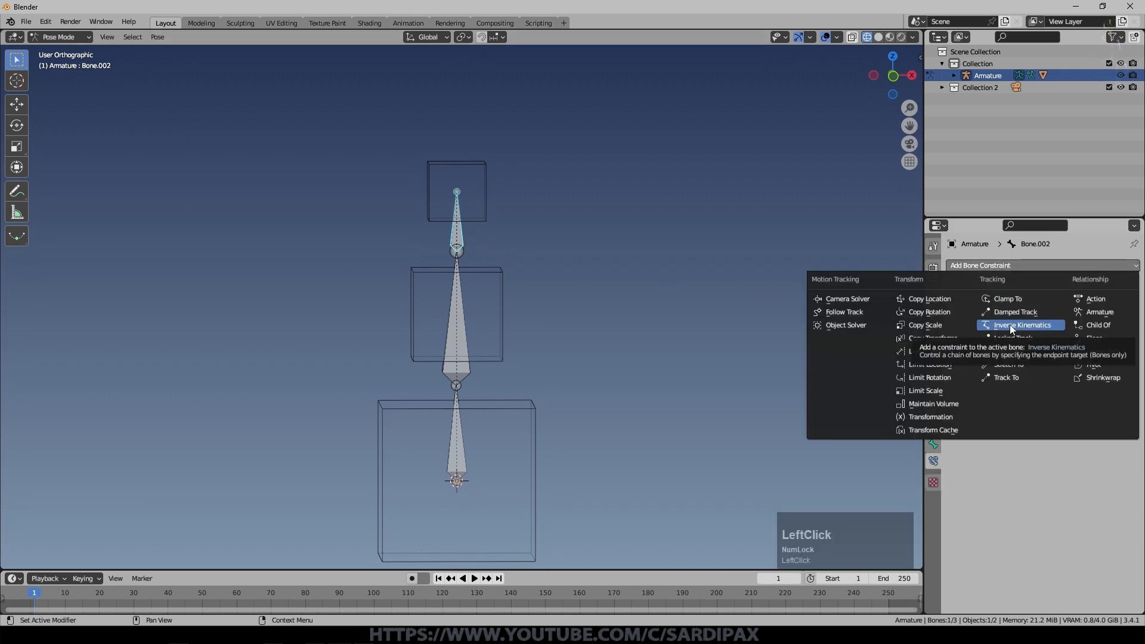
{"action": "left_click", "coordinate": [1010, 327]}
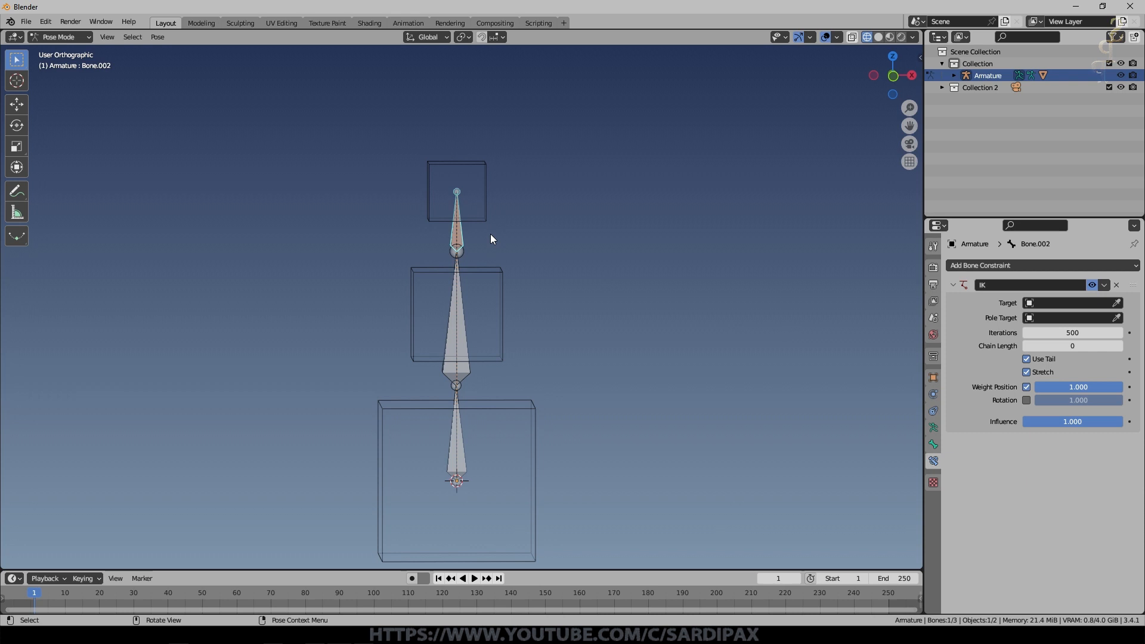
{"action": "key", "text": "g"}
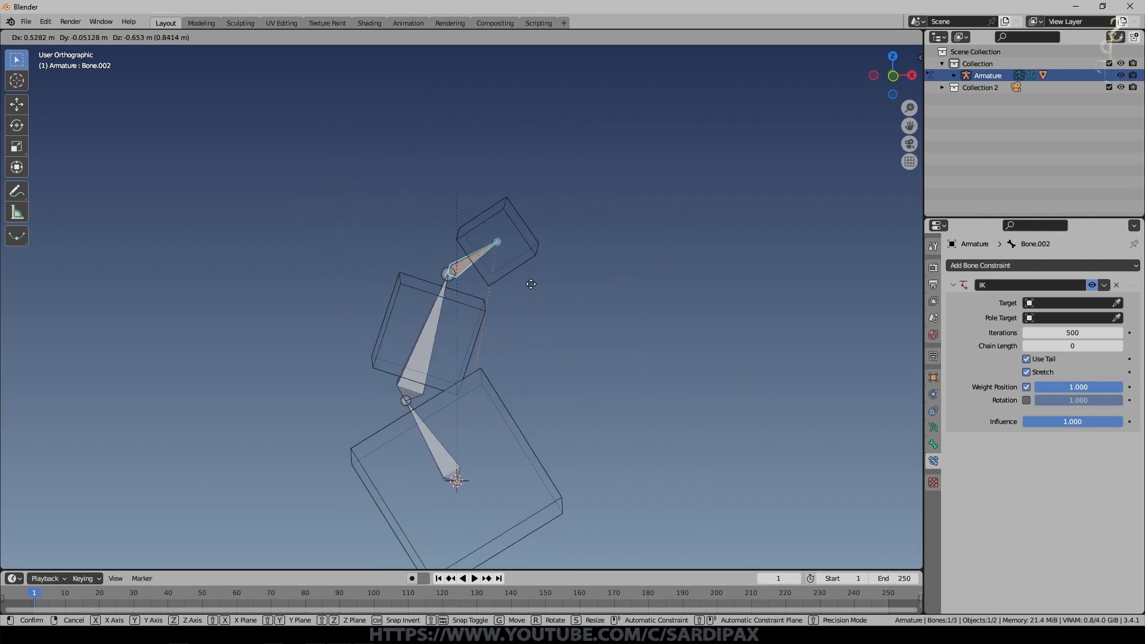
{"action": "key", "text": "Escape"}
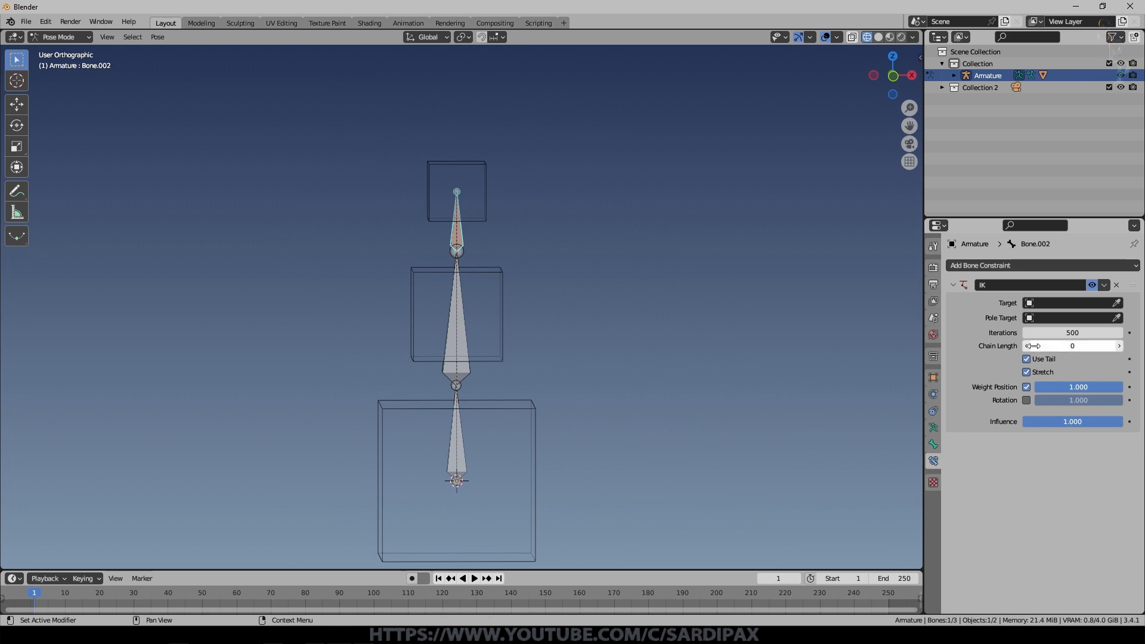
Step: Try moving the top bone with the IK constraint's Chain Length at 1, and again with it set to 2
{"action": "left_click", "coordinate": [1119, 346]}
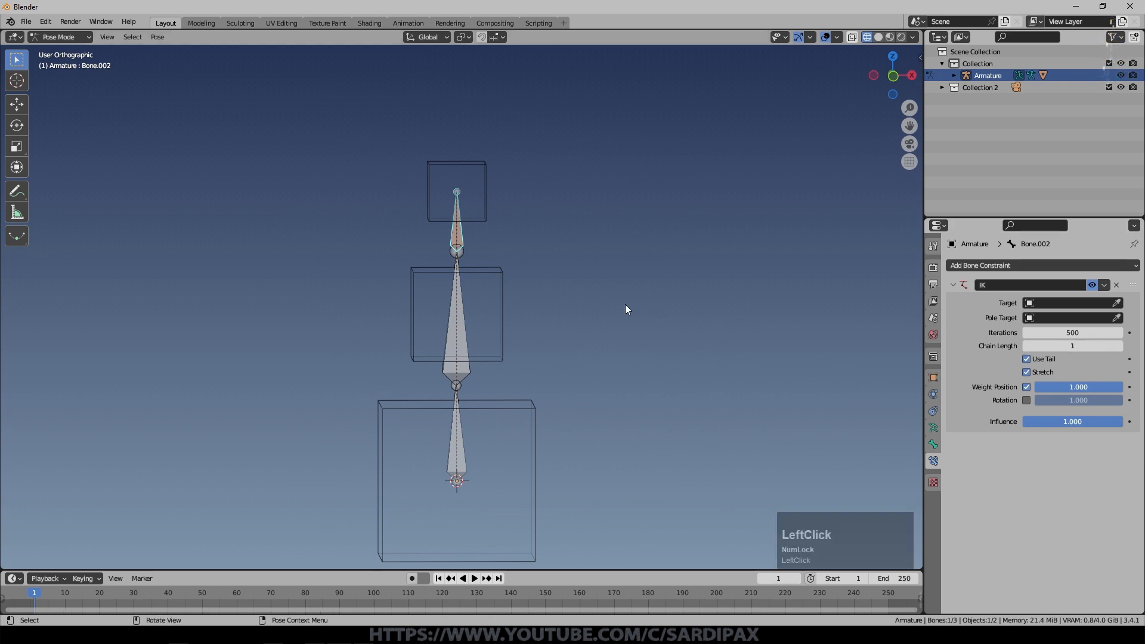
{"action": "key", "text": "g"}
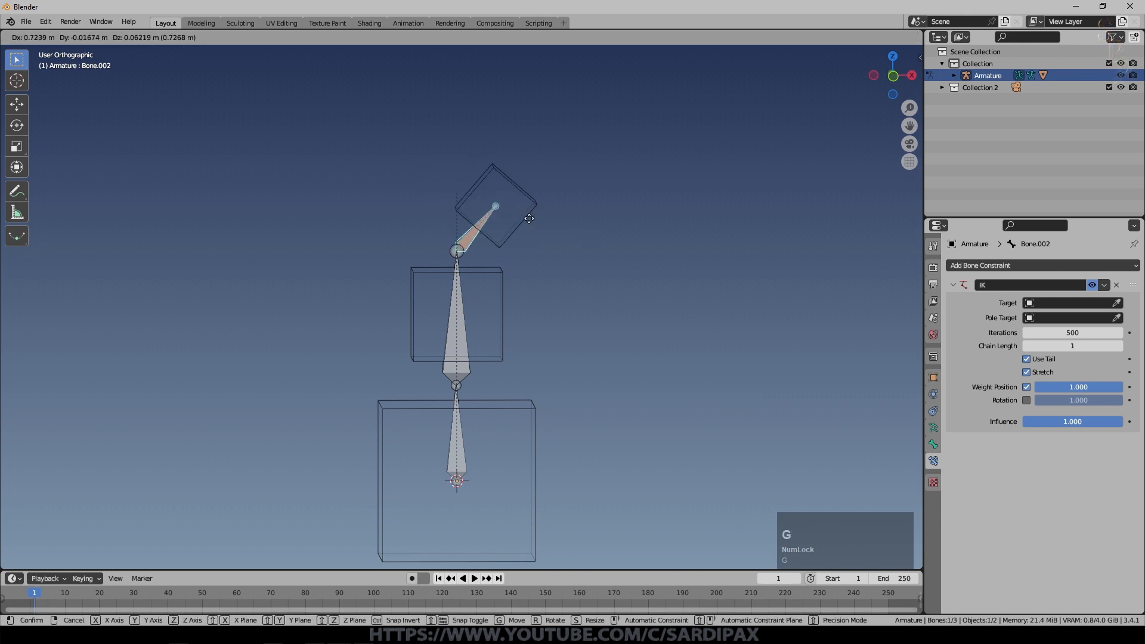
{"action": "key", "text": "Escape"}
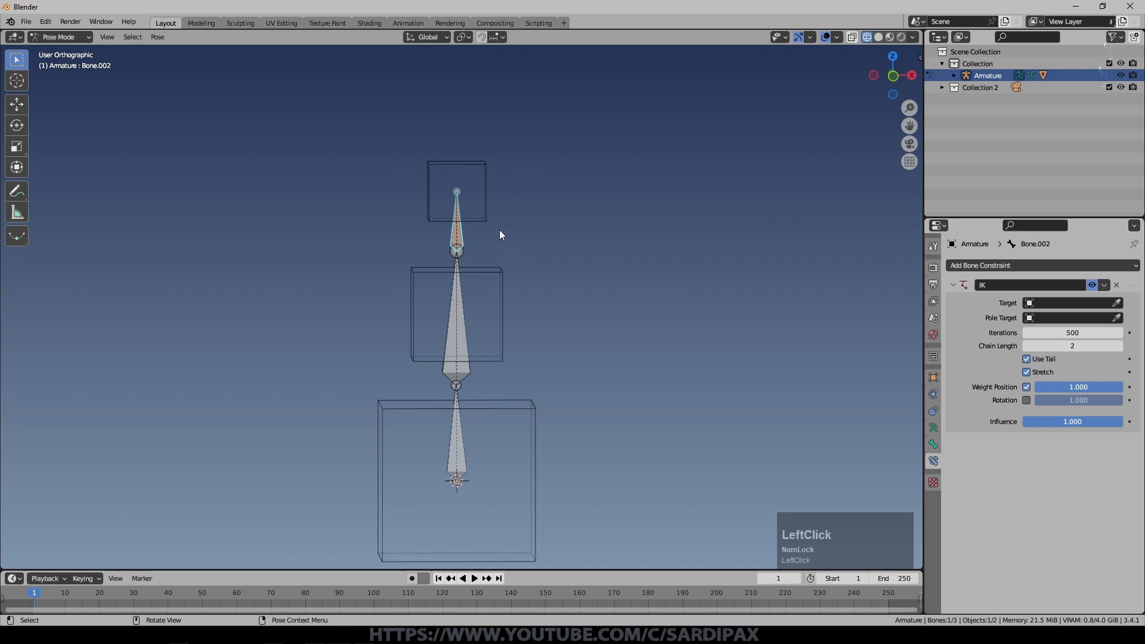
{"action": "key", "text": "g"}
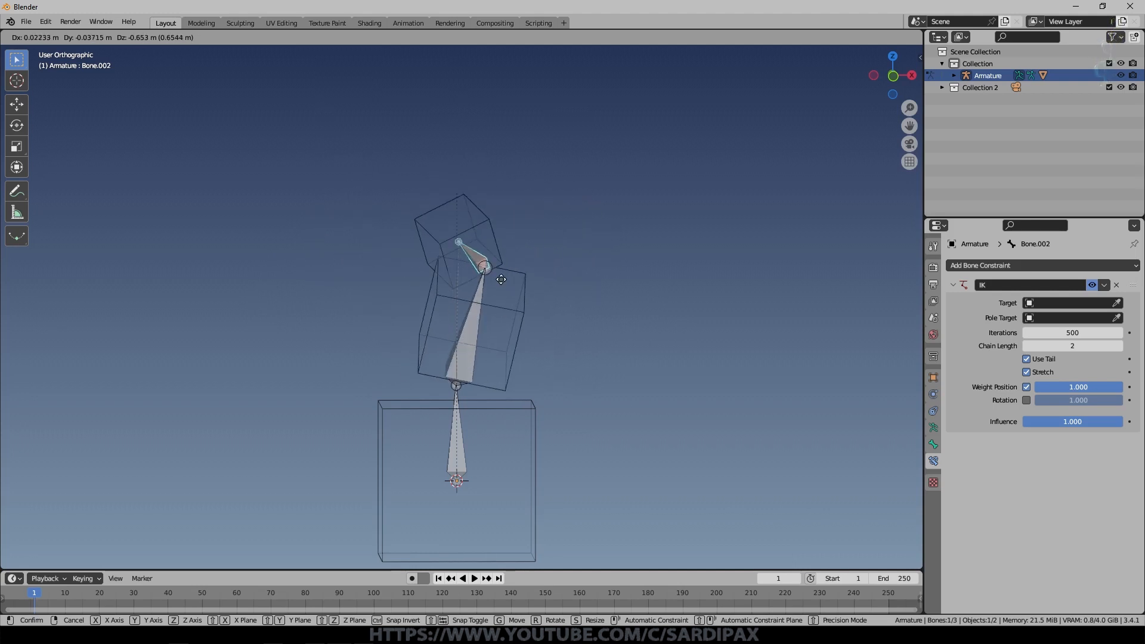
{"action": "key", "text": "Escape"}
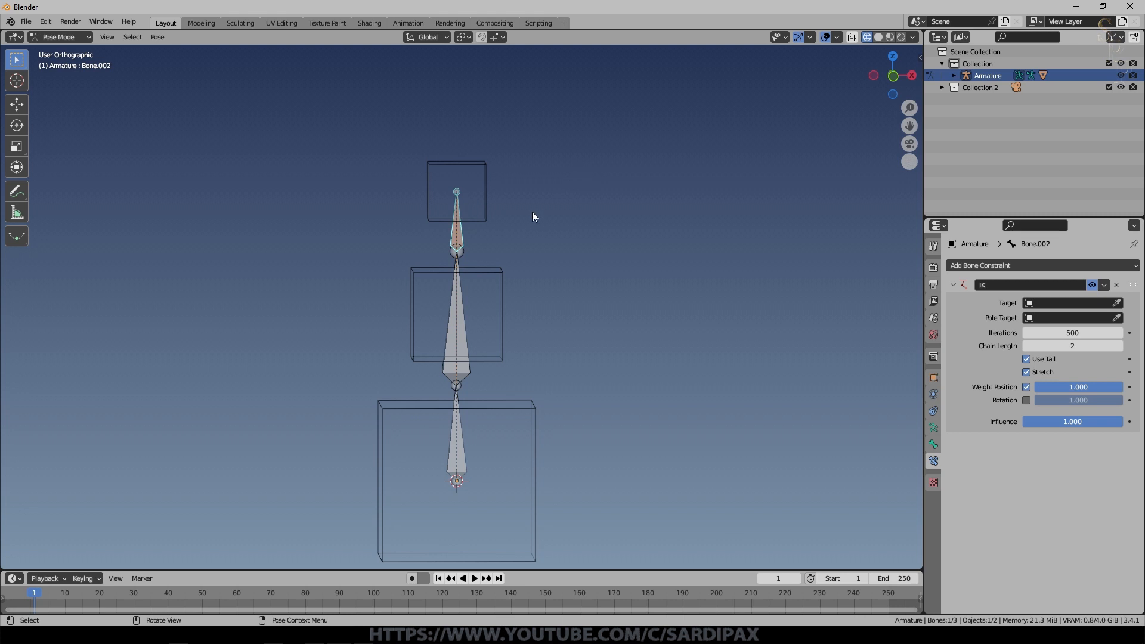
Step: Move the top bone about 1.8 m along X and 1.3 m down, and insert a Whole Character (Selected Bones Only) keyframe at frame 1
{"action": "key", "text": "g"}
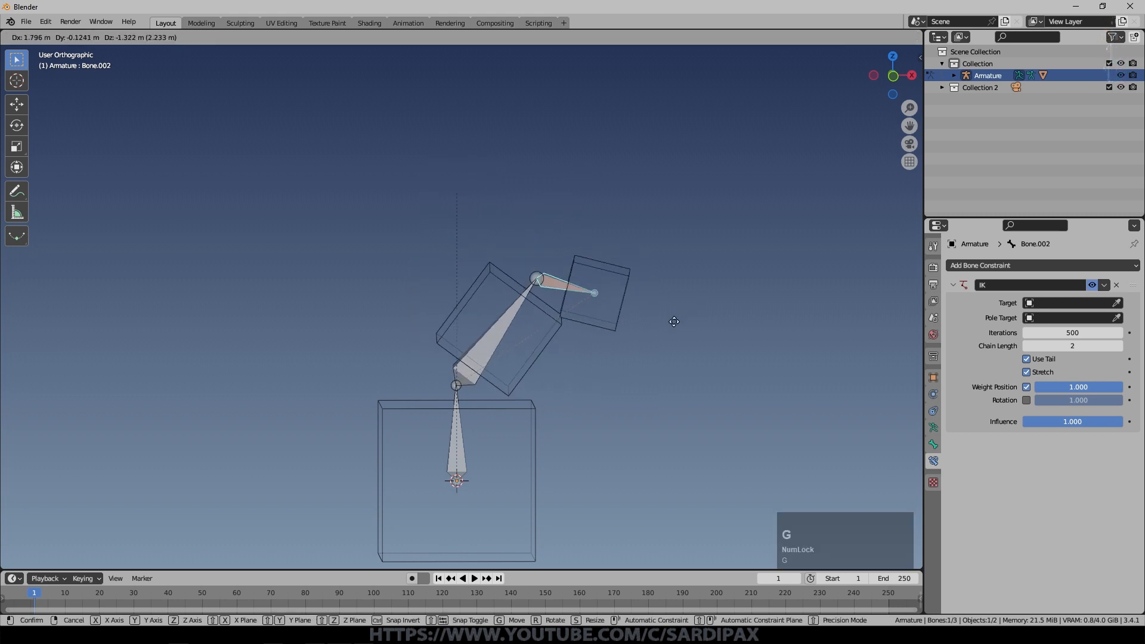
{"action": "left_click", "coordinate": [674, 322]}
{"action": "key", "text": "i"}
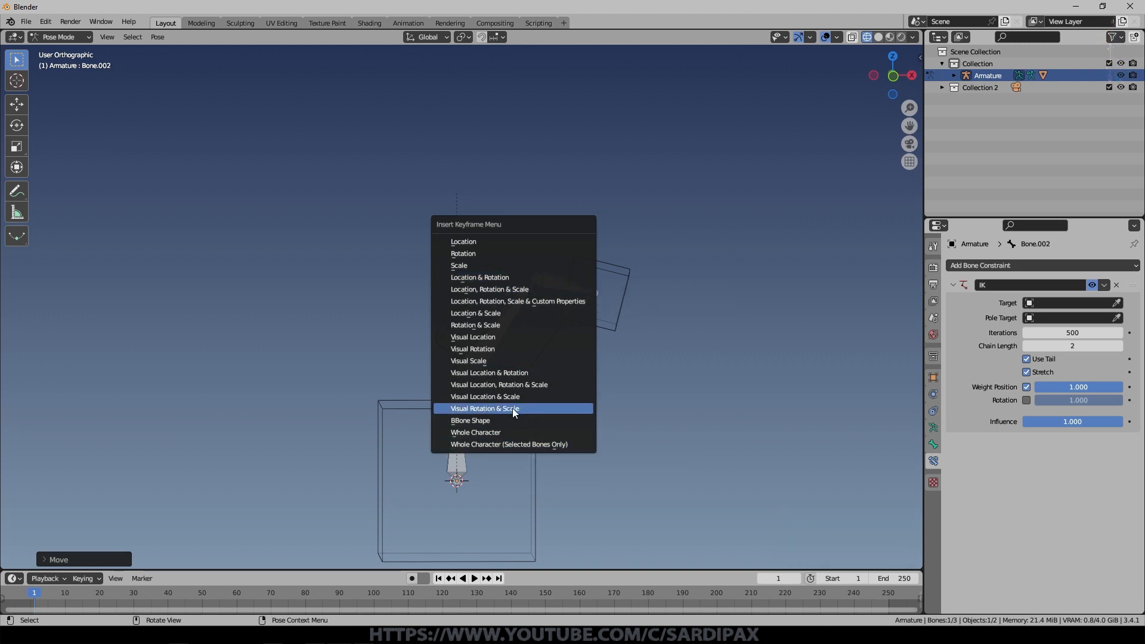
{"action": "left_click", "coordinate": [513, 444]}
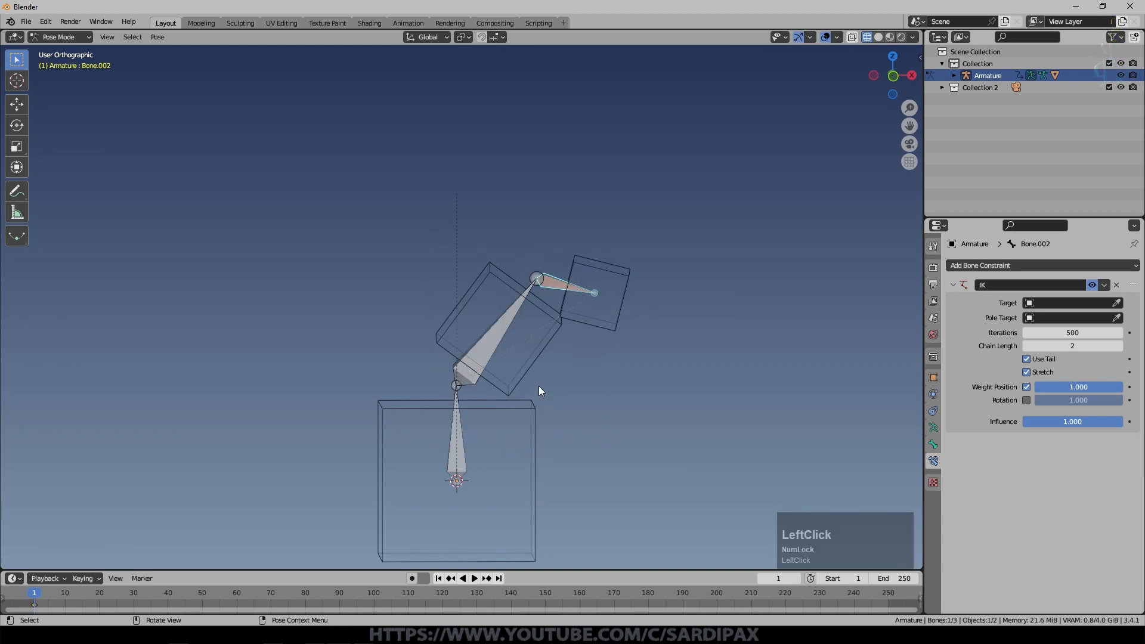
Step: At frame 37, swing the top bone over to the negative X side of the base cube and insert a keyframe
{"action": "left_click_drag", "start_coordinate": [564, 287], "coordinate": [237, 309]}
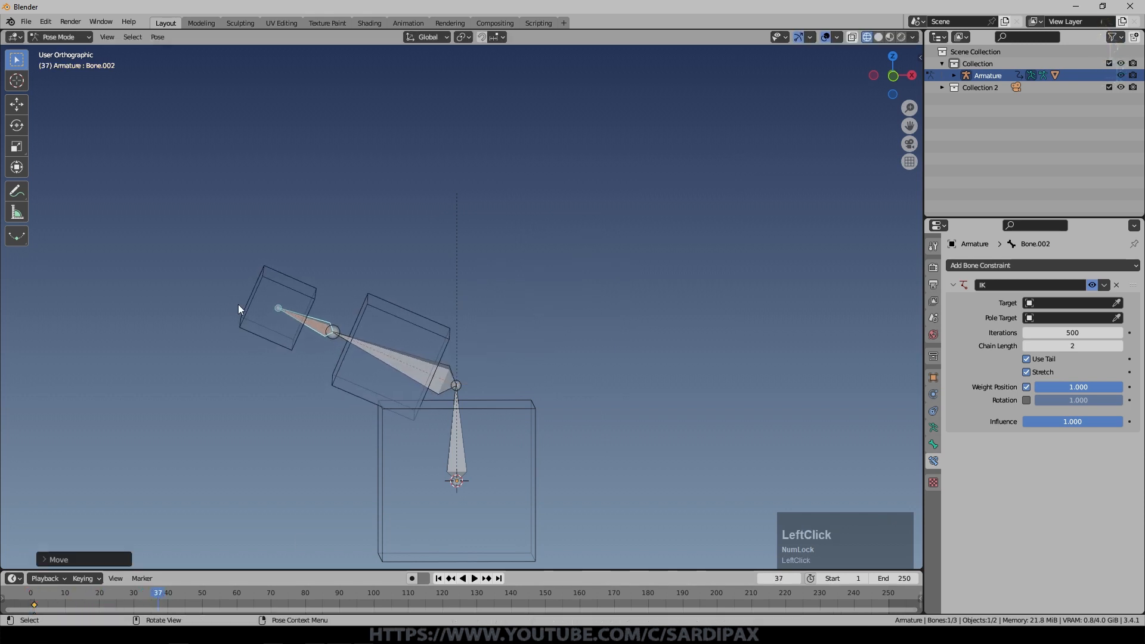
{"action": "key", "text": "i"}
{"action": "left_click", "coordinate": [302, 328]}
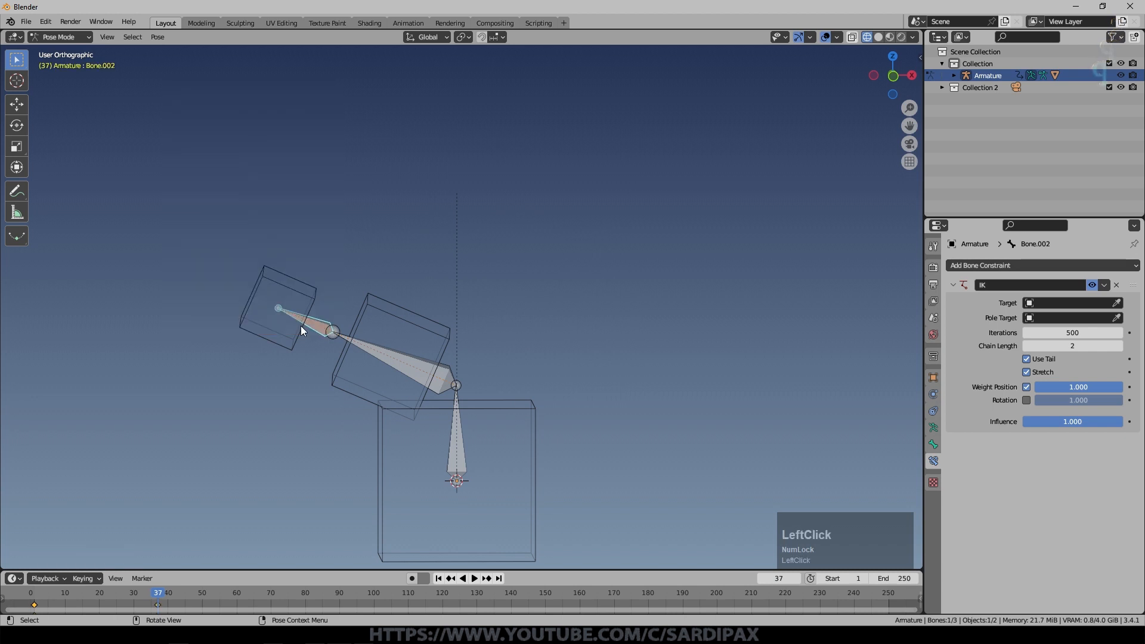
Step: At frame 84, bring the top bone back above the base cube and insert a keyframe
{"action": "left_click_drag", "start_coordinate": [310, 326], "coordinate": [476, 233]}
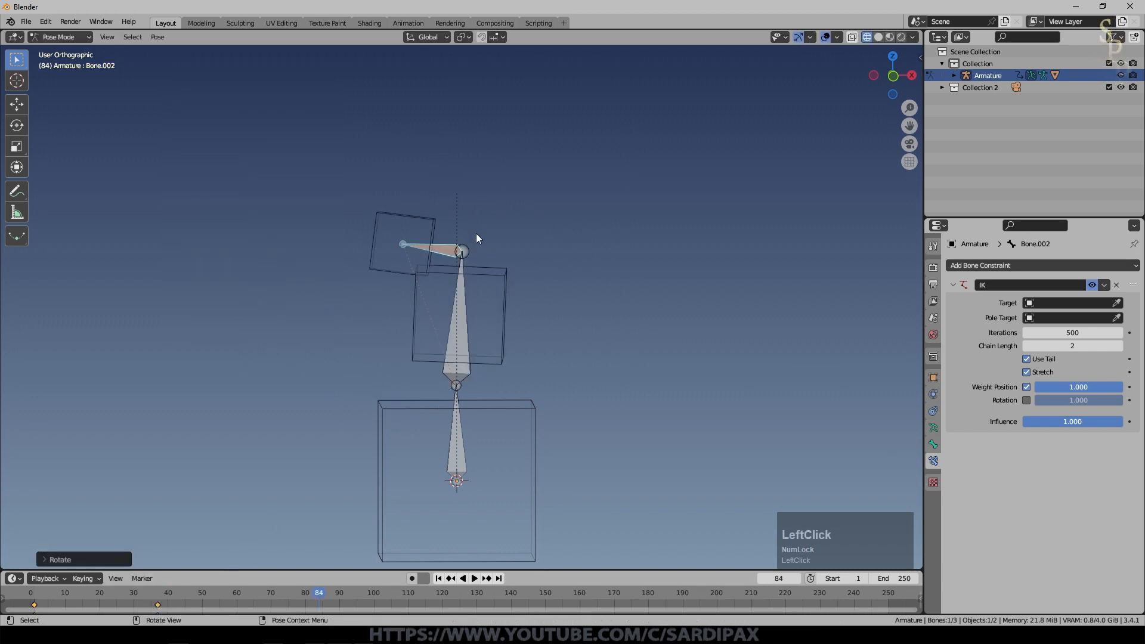
{"action": "key", "text": "g"}
{"action": "left_click", "coordinate": [520, 256]}
{"action": "key", "text": "i"}
{"action": "left_click", "coordinate": [522, 266]}
Step: Play the armature animation from the first frame to check the keyed motion of the bones
{"action": "left_click", "coordinate": [438, 578]}
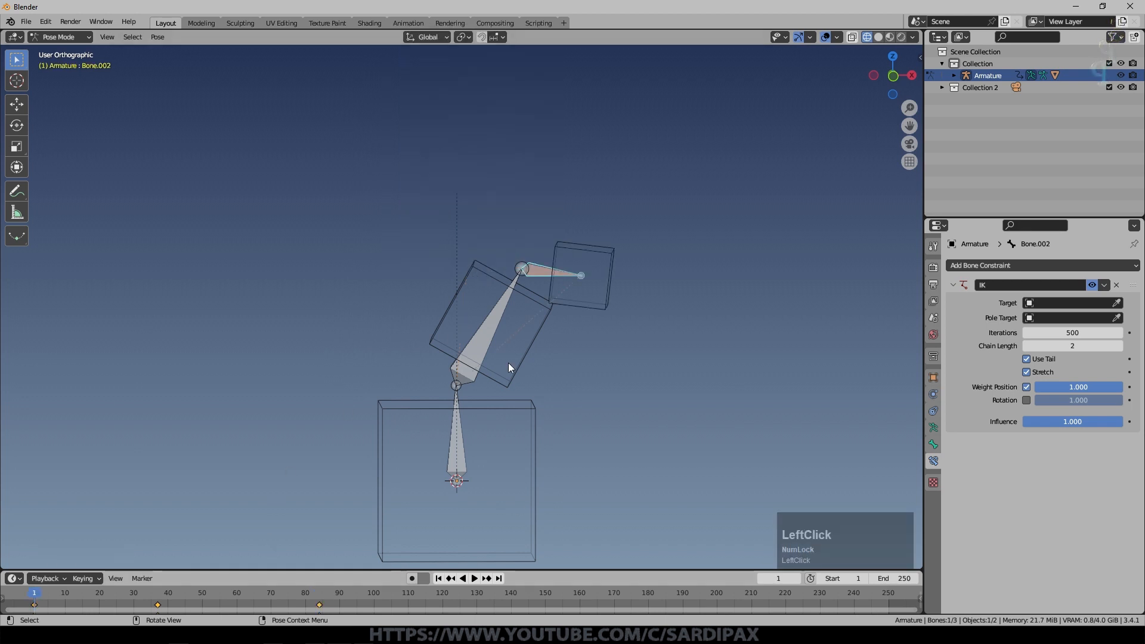
{"action": "key", "text": "space"}
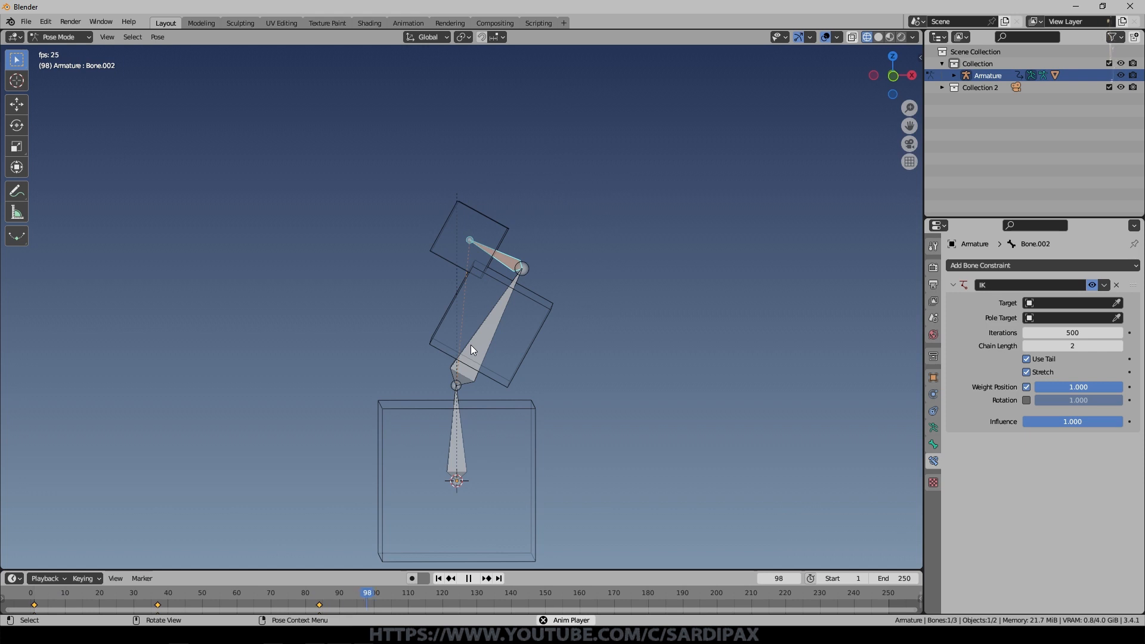
{"action": "key", "text": "space"}
Step: Return to frame 1 and insert a Whole Character keyframe for the current pose
{"action": "left_click", "coordinate": [439, 580]}
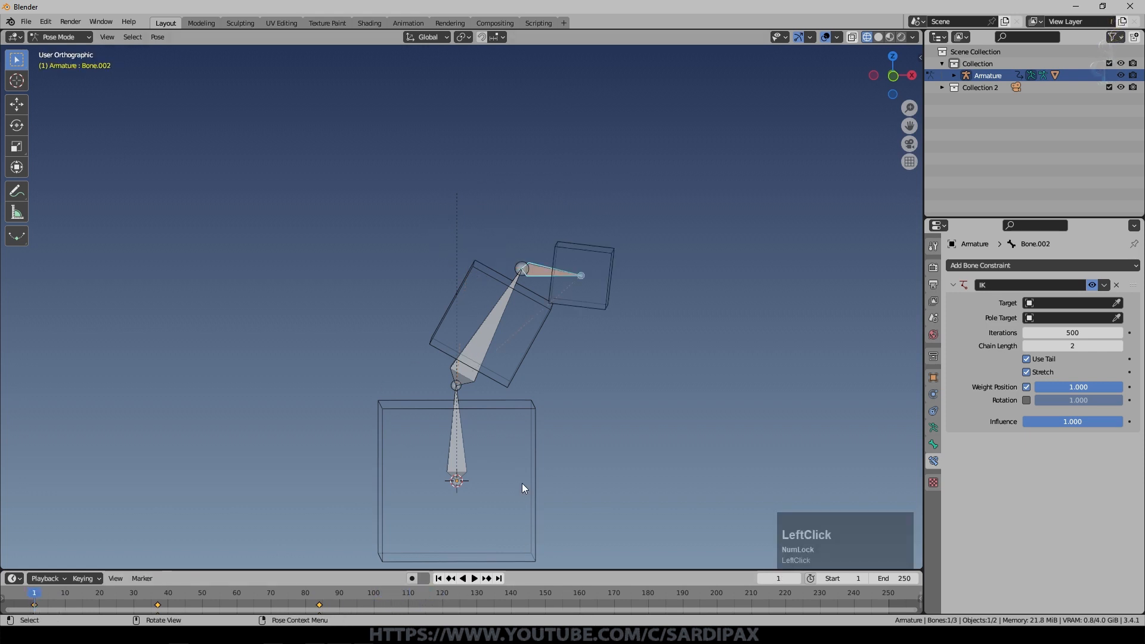
{"action": "key", "text": "i"}
{"action": "left_click", "coordinate": [542, 263]}
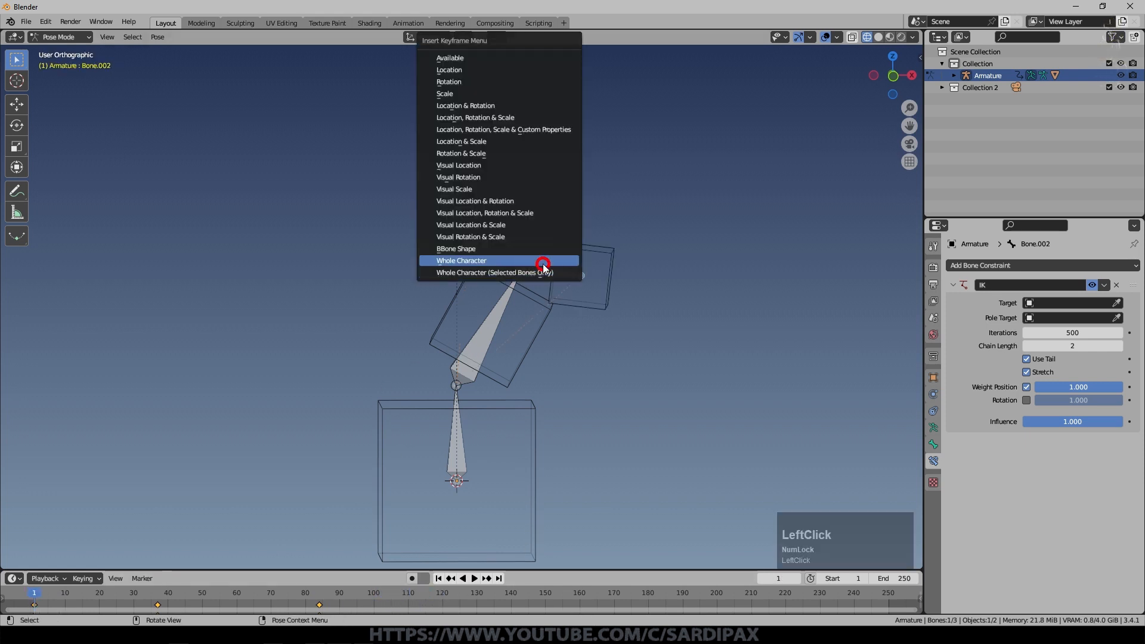
Step: At the frame 37 keyframe, move the top bone to the negative X side and keyframe the whole character
{"action": "left_click", "coordinate": [486, 579]}
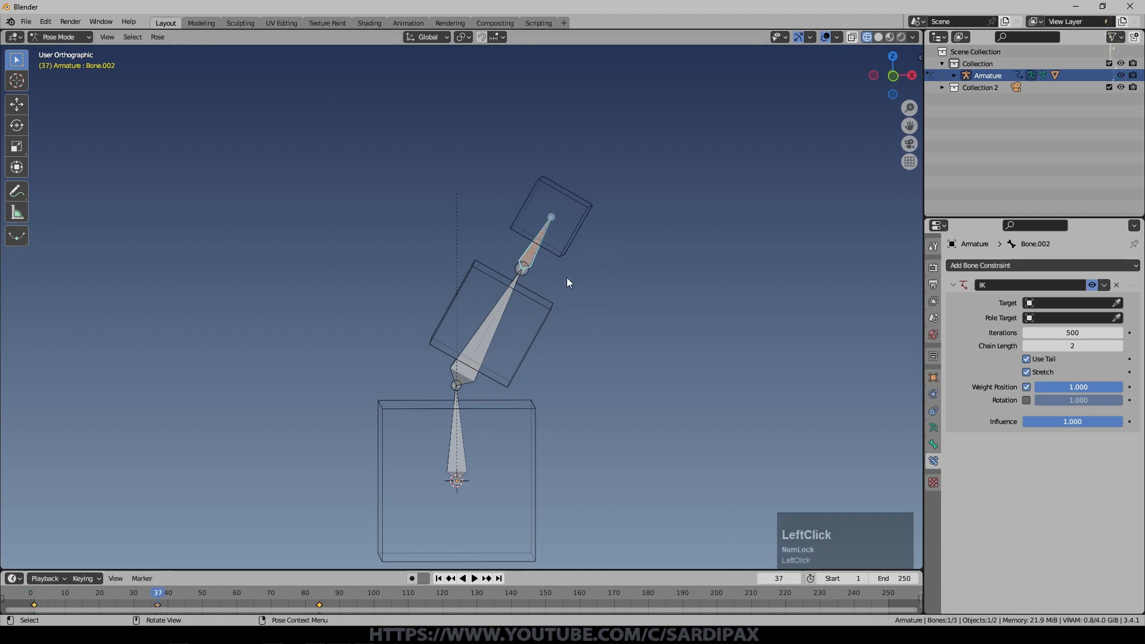
{"action": "key", "text": "g"}
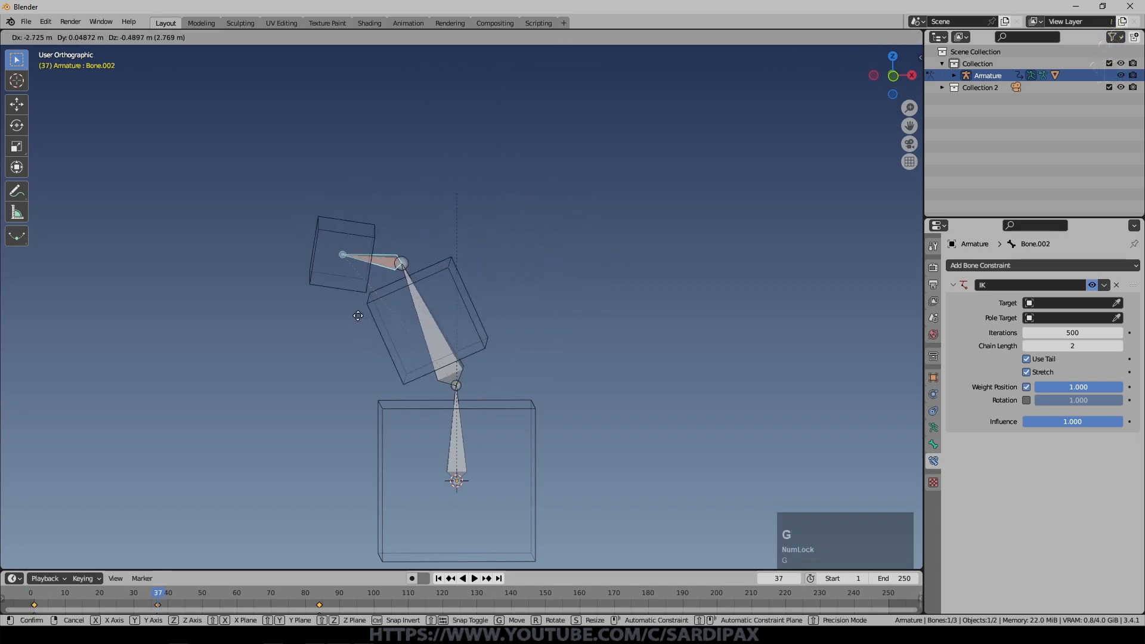
{"action": "left_click", "coordinate": [463, 274]}
{"action": "key", "text": "i"}
{"action": "left_click", "coordinate": [464, 273]}
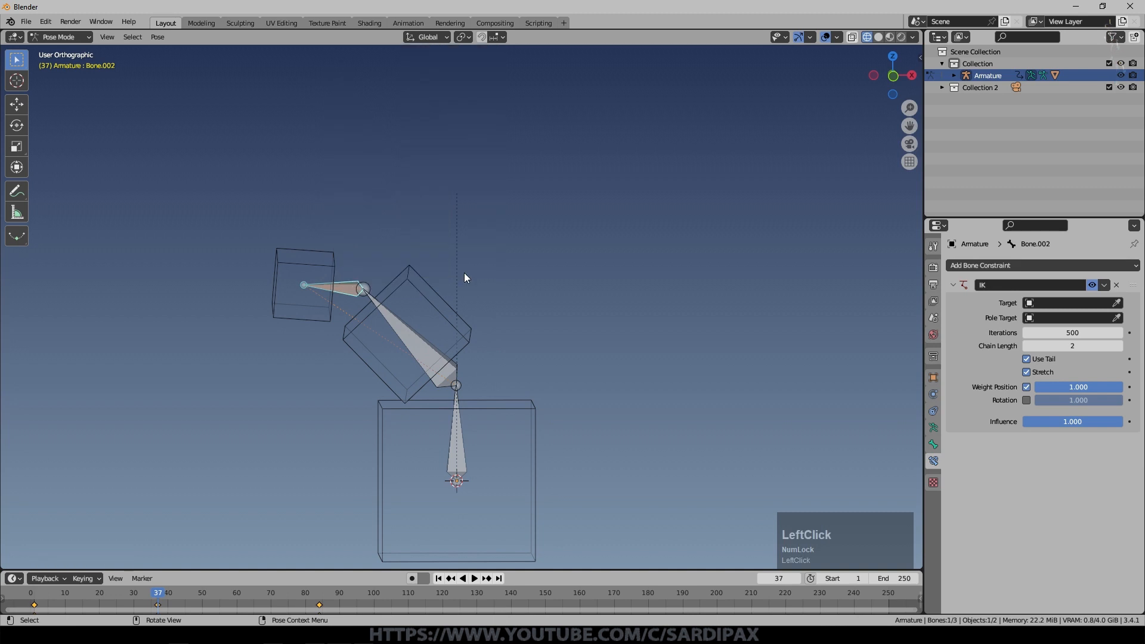
Step: At the frame 84 keyframe, move the top bone down on the positive X side and keyframe the whole character
{"action": "left_click", "coordinate": [486, 578]}
{"action": "key", "text": "g"}
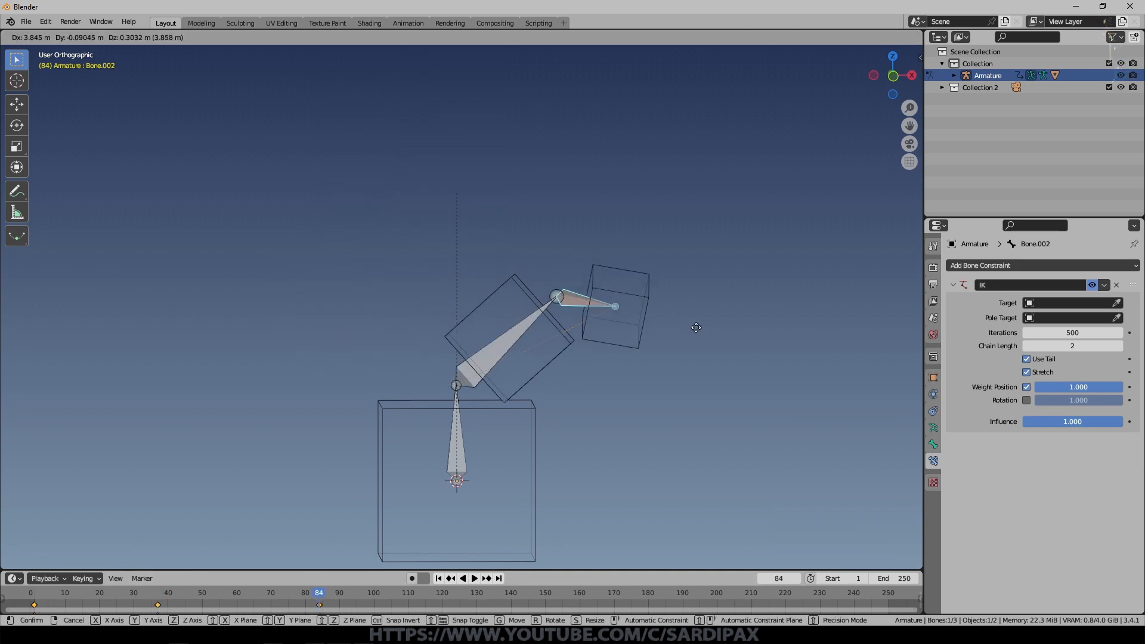
{"action": "left_click", "coordinate": [615, 352]}
{"action": "key", "text": "i"}
{"action": "left_click", "coordinate": [613, 347]}
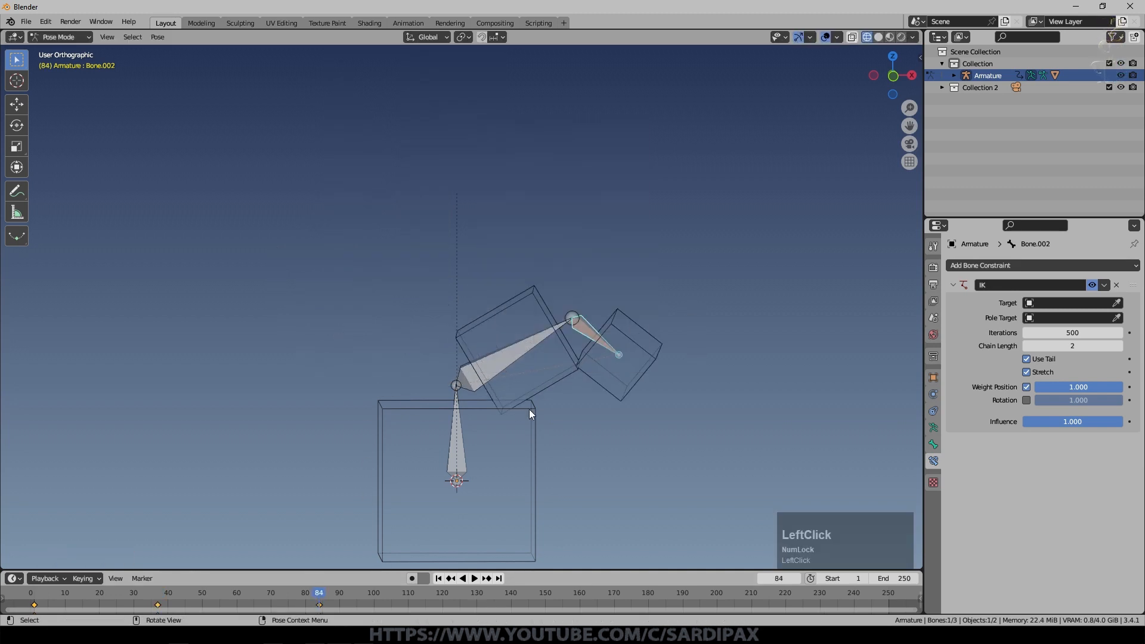
Step: Play the re-keyed animation from the first frame to check how all bones in the IK chain move
{"action": "key", "text": "space"}
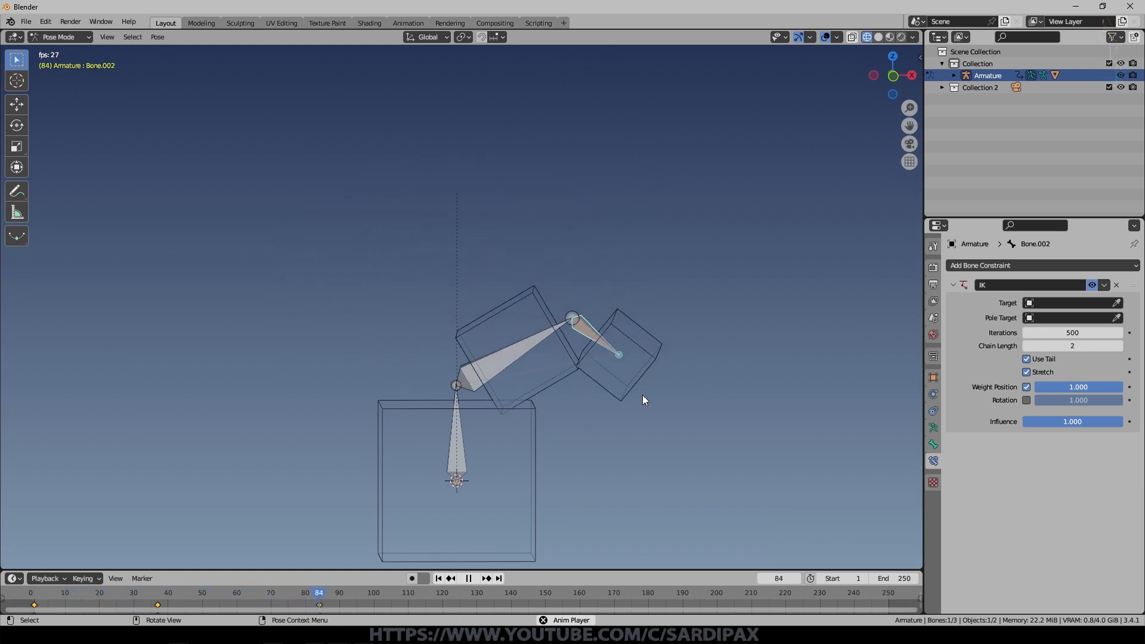
{"action": "left_click", "coordinate": [439, 579]}
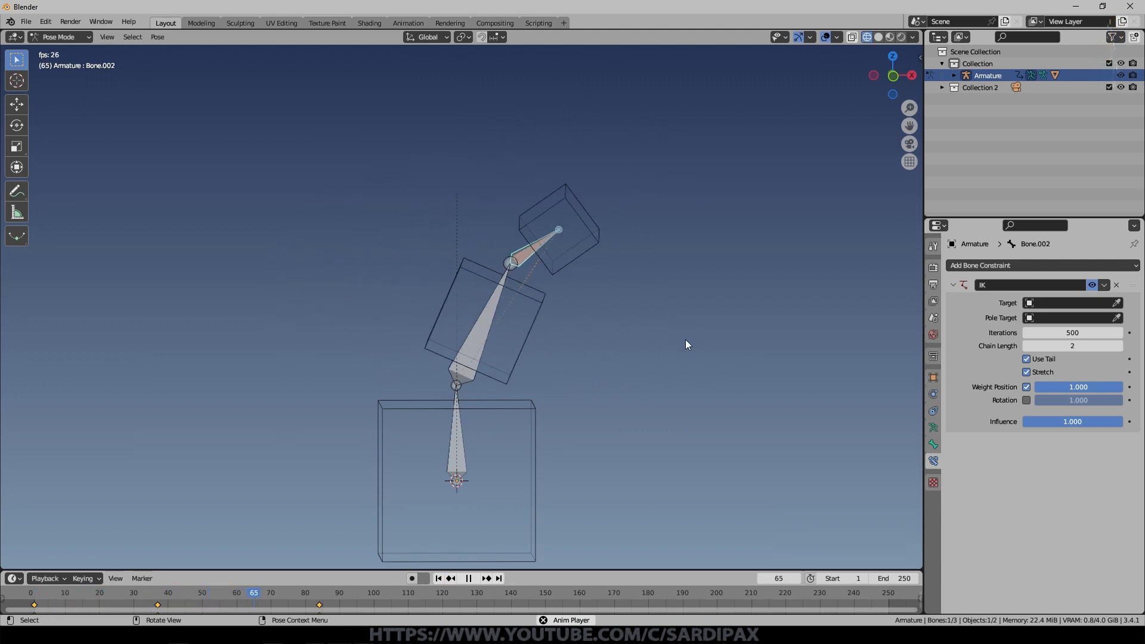
{"action": "key", "text": "space"}
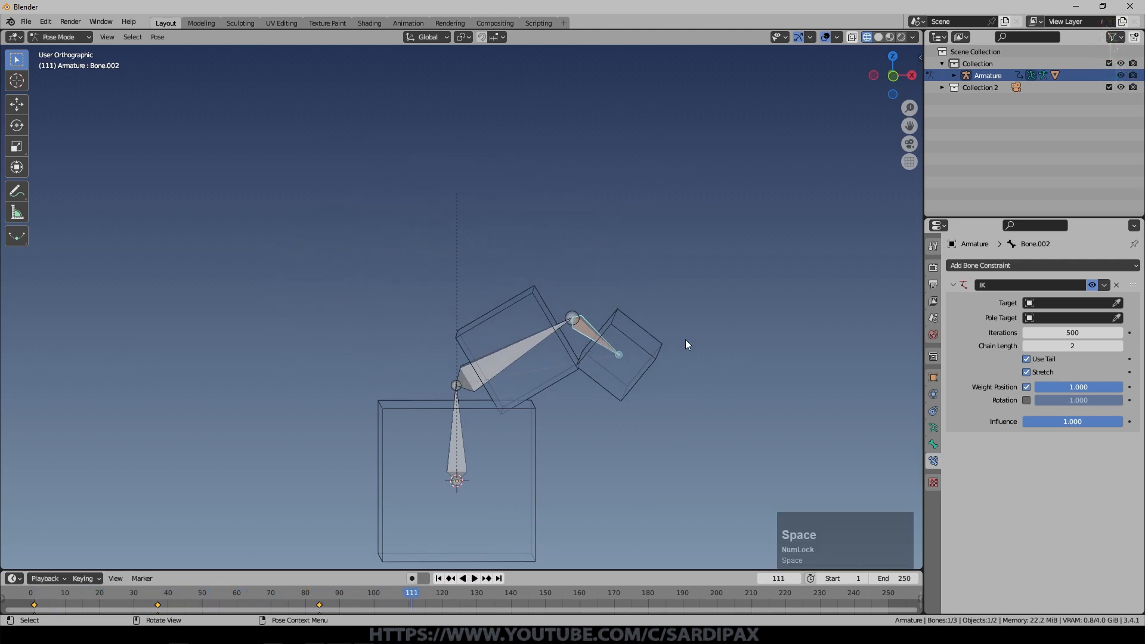
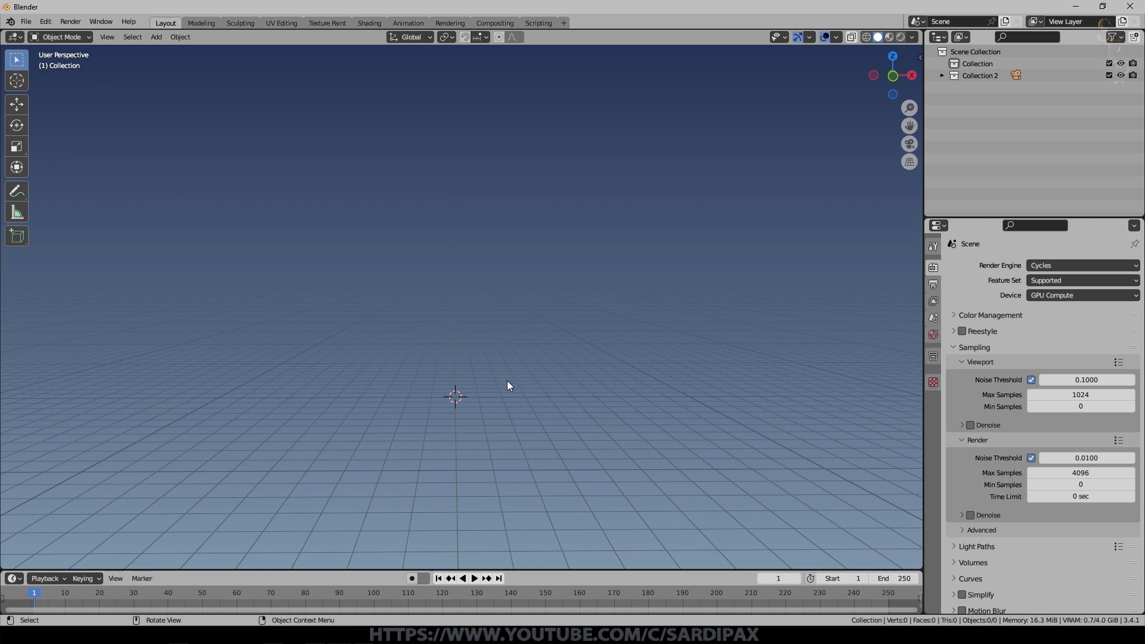
Step: Add a cube mesh to the empty scene and switch the view to orthographic
{"action": "key", "text": "shift+a"}
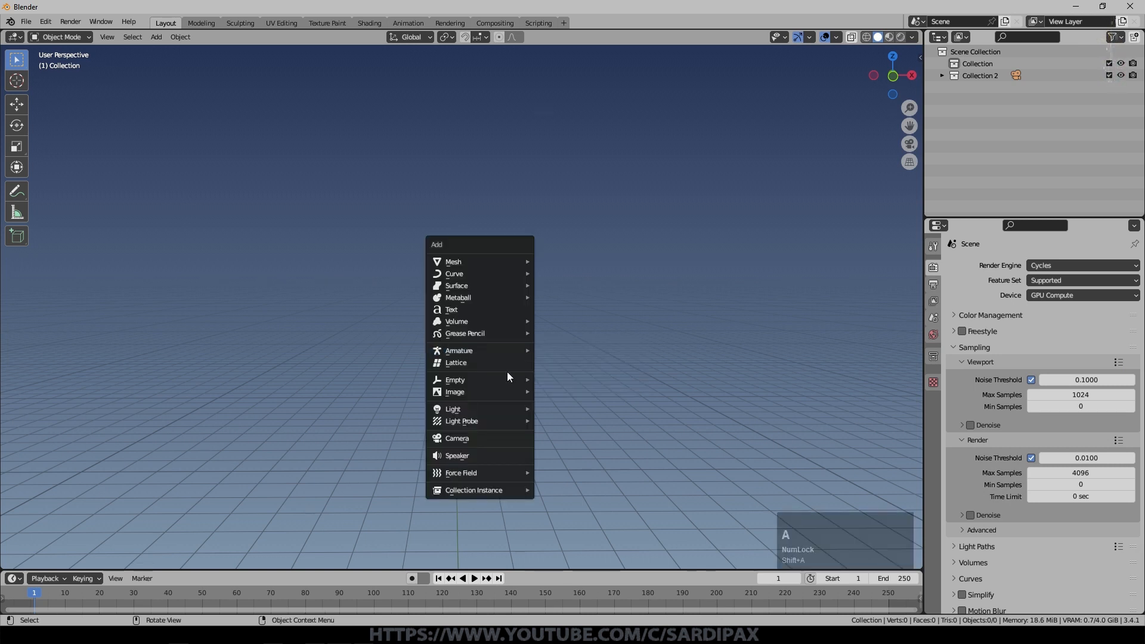
{"action": "key", "text": "shift+a"}
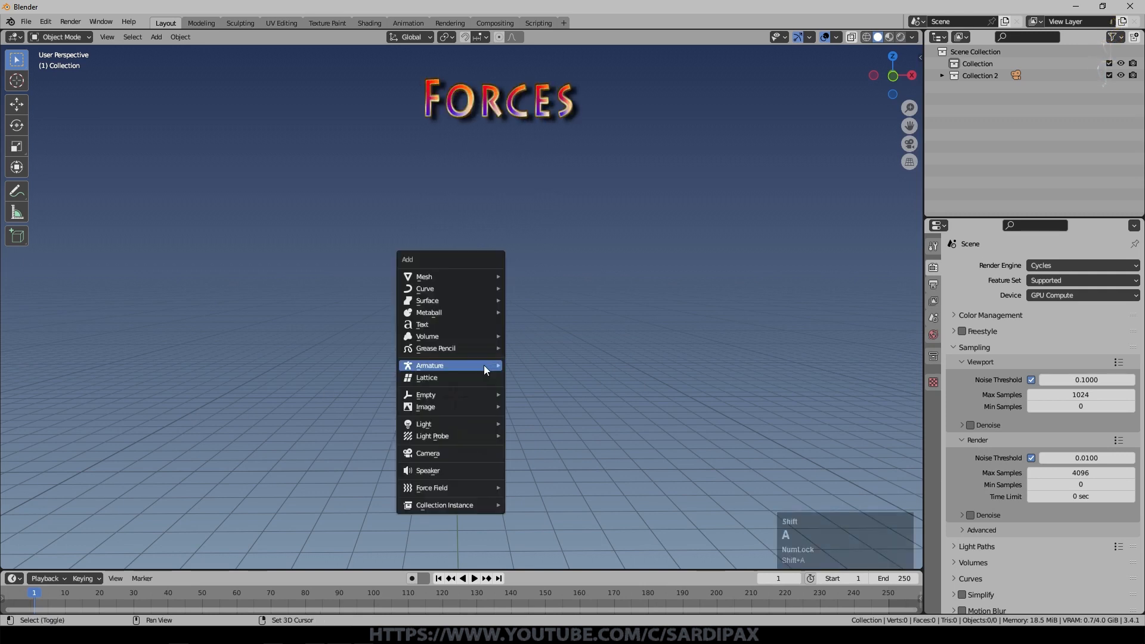
{"action": "mouse_move", "coordinate": [450, 276]}
{"action": "left_click", "coordinate": [539, 285]}
{"action": "key", "text": "KP_5"}
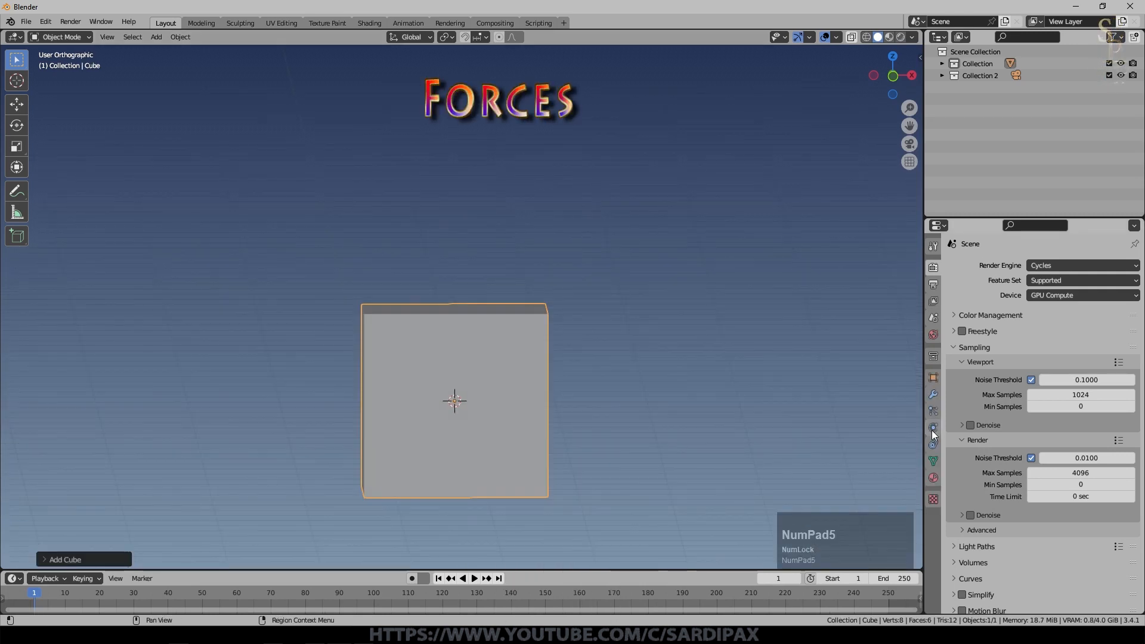
Step: Add a particle system to the cube with its Gravity field weight at 0 and start playing the simulation
{"action": "left_click", "coordinate": [933, 411]}
{"action": "left_click", "coordinate": [1134, 264]}
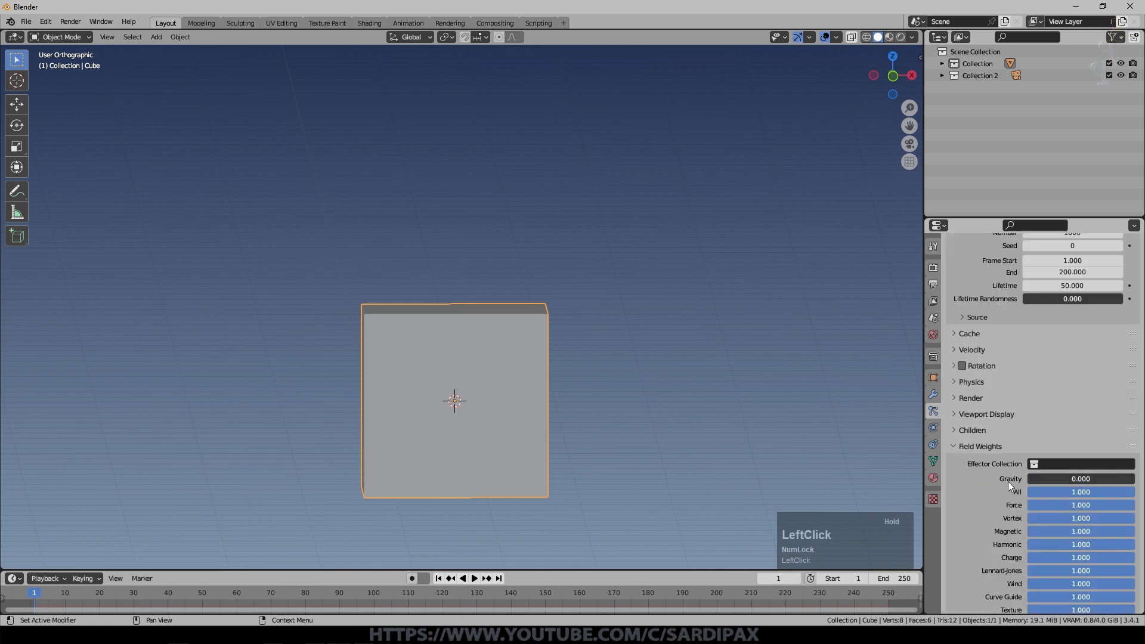
{"action": "key", "text": "space"}
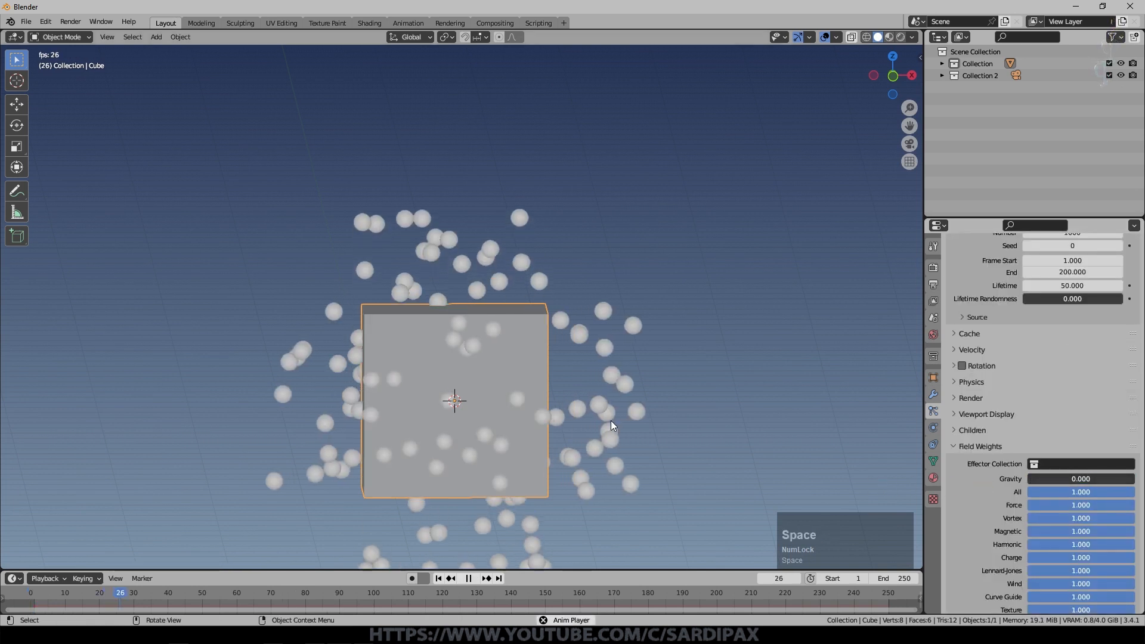
Step: Set the particle Lifetime to 250 frames
{"action": "scroll", "coordinate": [610, 421], "scroll_direction": "down", "scroll_amount": 3}
{"action": "scroll", "coordinate": [1019, 313], "scroll_direction": "up", "scroll_amount": 5}
{"action": "left_click", "coordinate": [1065, 424]}
{"action": "type", "text": "250"}
{"action": "key", "text": "KP_Enter"}
{"action": "middle_click_drag", "start_coordinate": [446, 385], "coordinate": [477, 387]}
{"action": "scroll", "coordinate": [1015, 385], "scroll_direction": "up", "scroll_amount": 1}
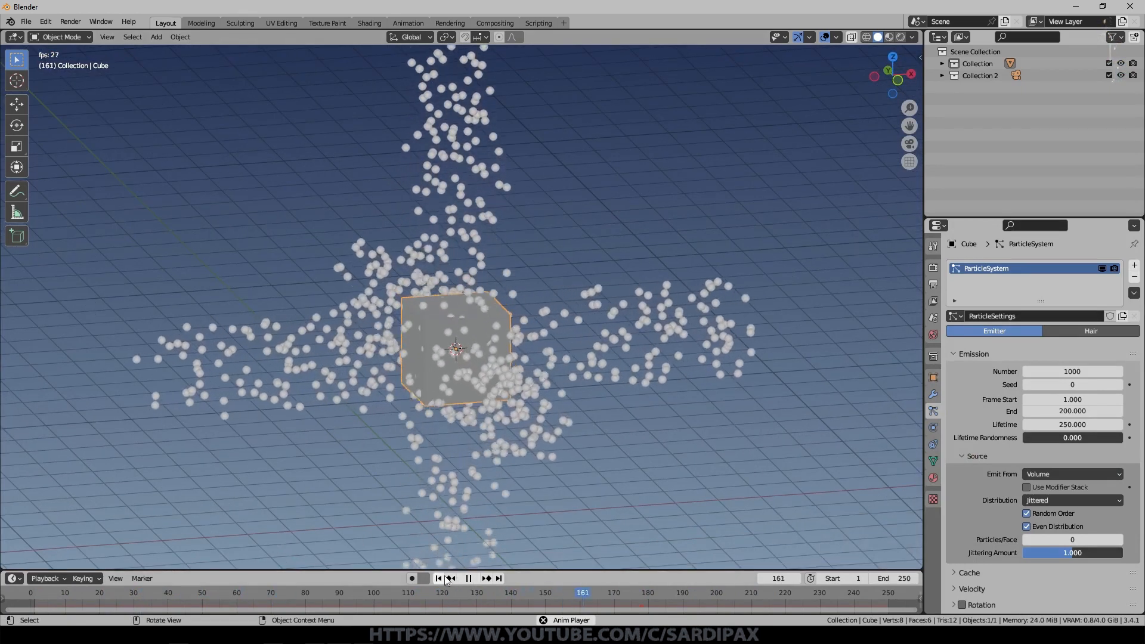
Step: Examine the particle system's Velocity settings and the emission from the cube's faces during playback
{"action": "middle_click_drag", "start_coordinate": [520, 482], "coordinate": [479, 451]}
{"action": "scroll", "coordinate": [1046, 365], "scroll_direction": "down", "scroll_amount": 4}
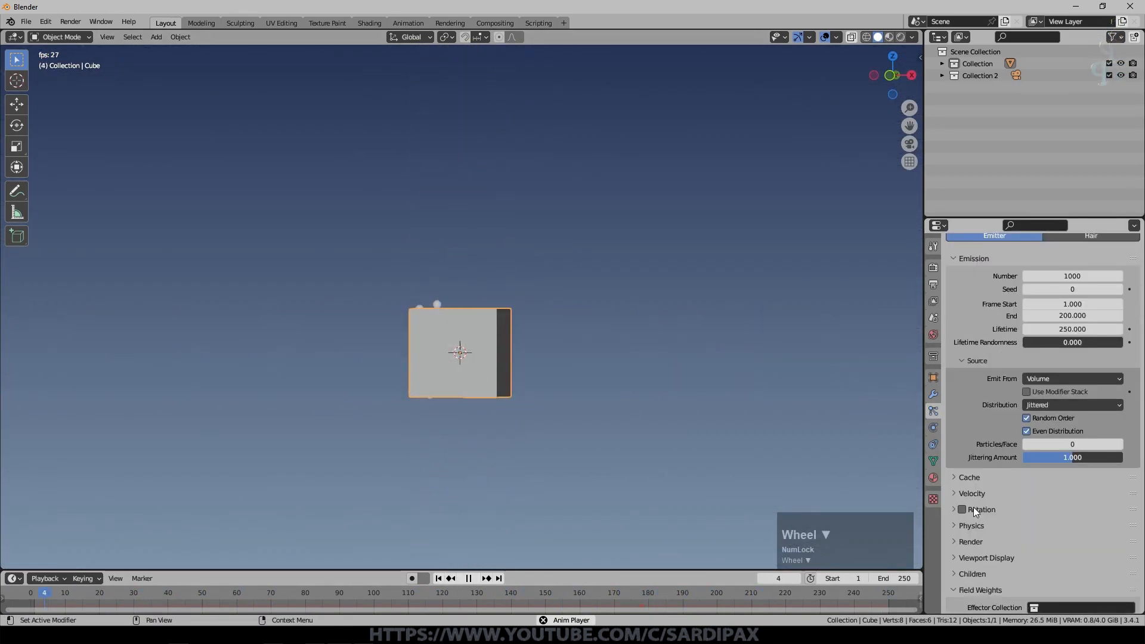
{"action": "left_click", "coordinate": [978, 461]}
{"action": "left_click", "coordinate": [956, 493]}
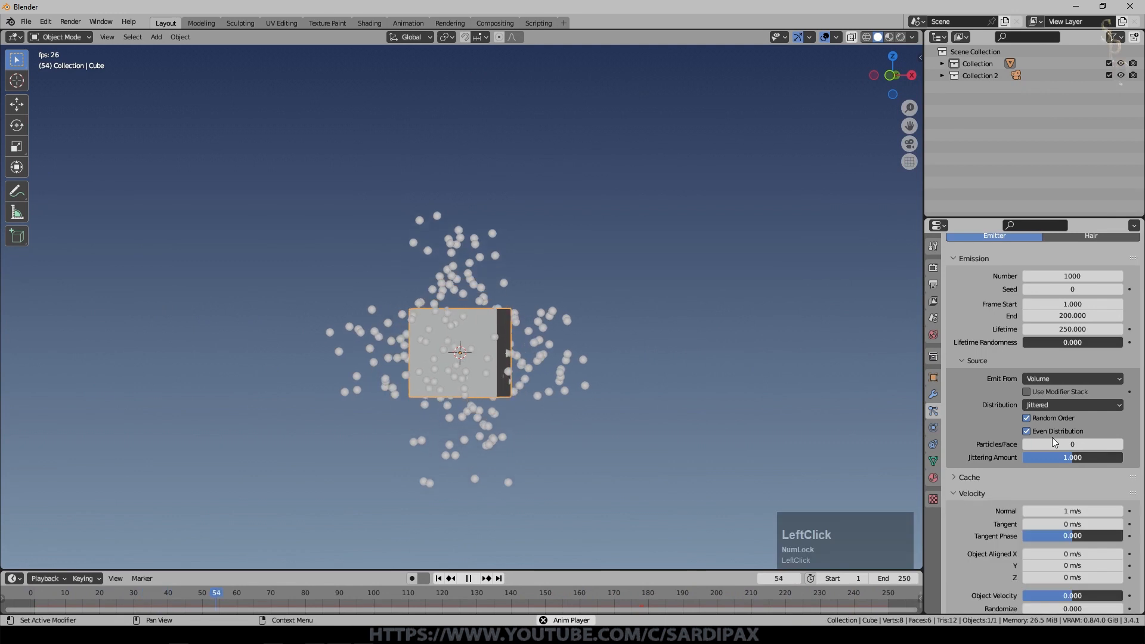
{"action": "scroll", "coordinate": [1014, 453], "scroll_direction": "down", "scroll_amount": 4}
{"action": "scroll", "coordinate": [1004, 388], "scroll_direction": "up", "scroll_amount": 1}
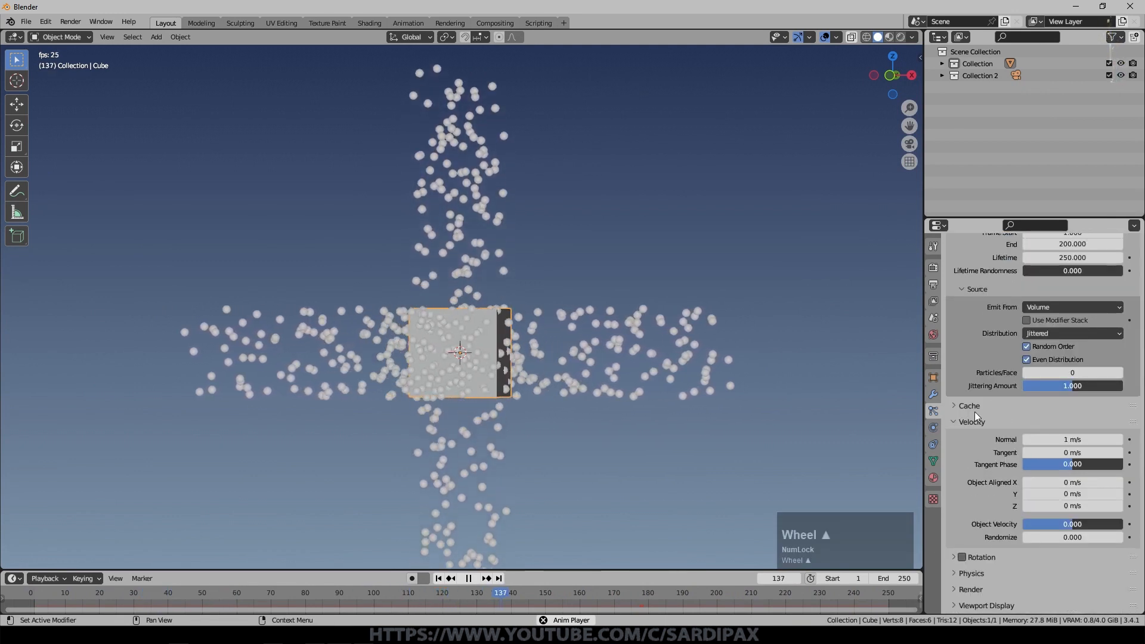
{"action": "left_click", "coordinate": [975, 419]}
{"action": "middle_click_drag", "start_coordinate": [588, 351], "coordinate": [616, 278]}
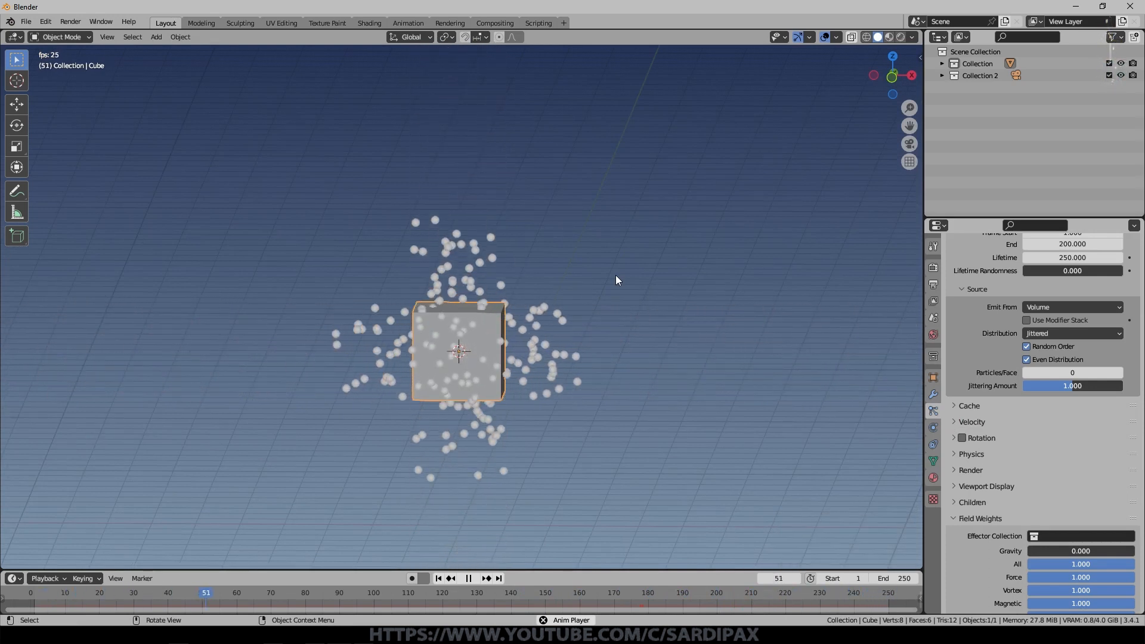
Step: Add a Wind force field beside the cube, rotated and positioned so that it blows towards the emitter
{"action": "key", "text": "shift+a"}
{"action": "mouse_move", "coordinate": [576, 487]}
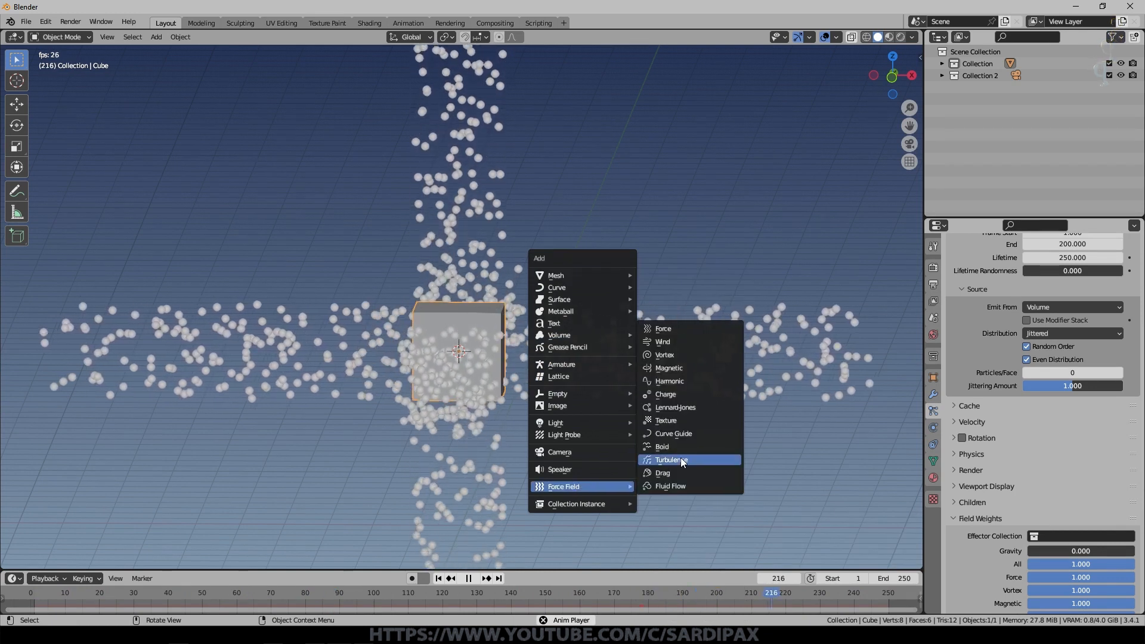
{"action": "left_click", "coordinate": [681, 339]}
{"action": "key", "text": "g"}
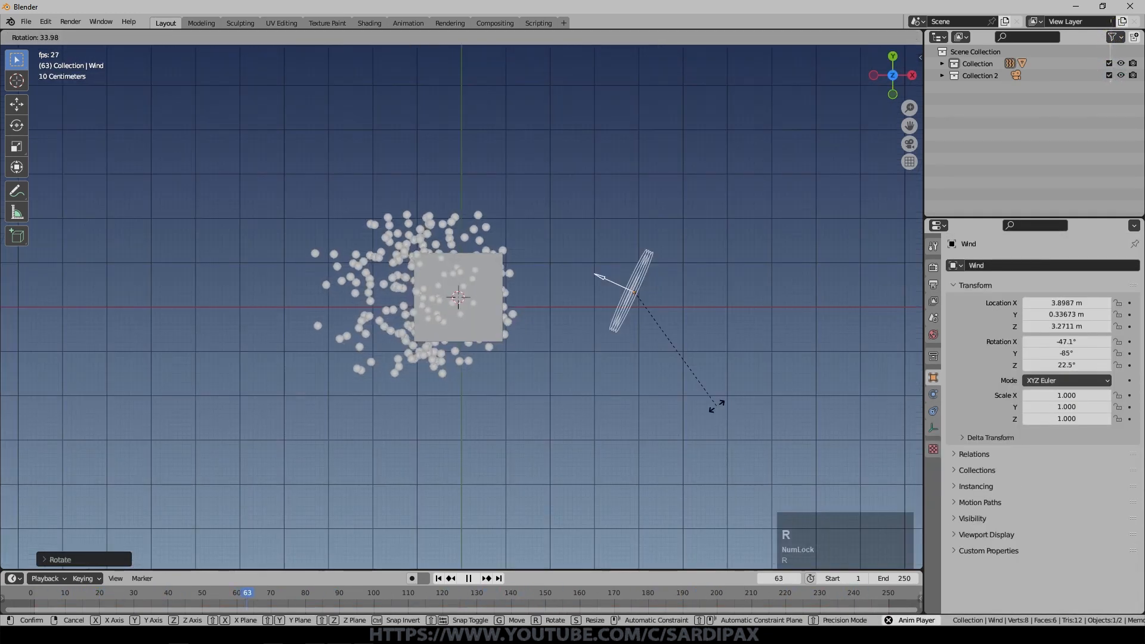
{"action": "left_click", "coordinate": [718, 407]}
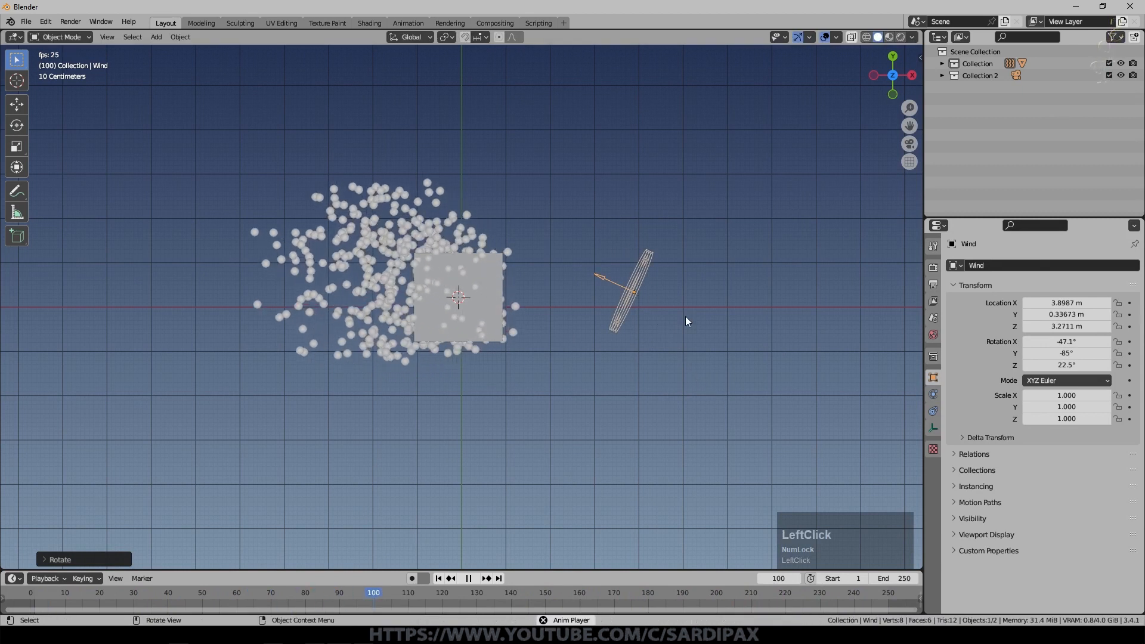
{"action": "key", "text": "g"}
{"action": "left_click", "coordinate": [668, 365]}
{"action": "middle_click_drag", "start_coordinate": [540, 398], "coordinate": [512, 400]}
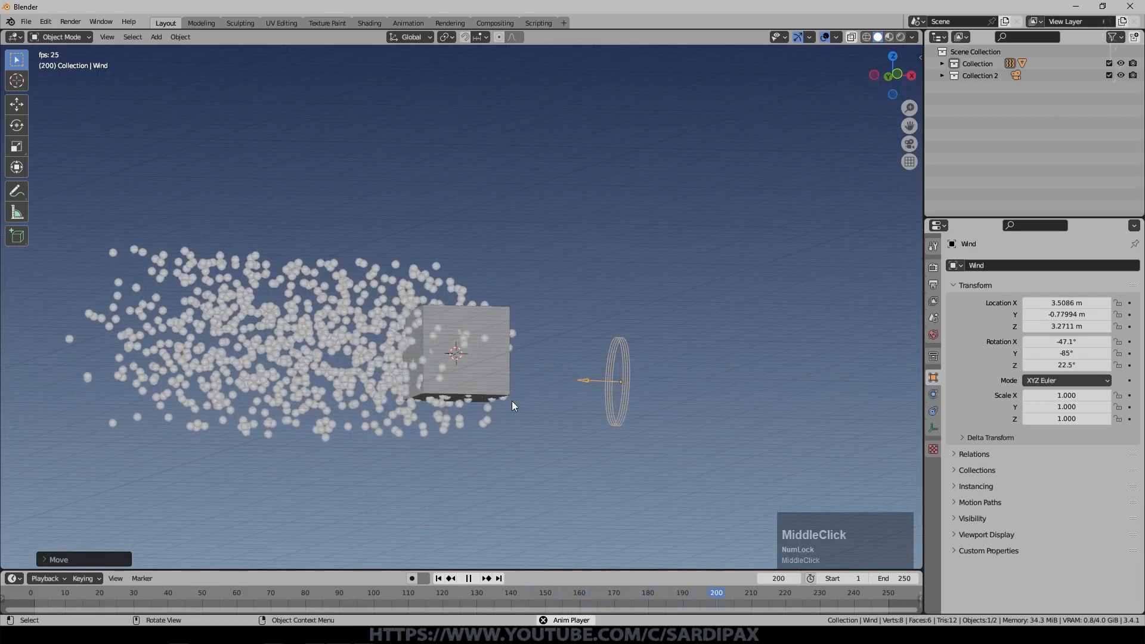
Step: Change the force field's type to Turbulence and replay the particle simulation from the start
{"action": "left_click", "coordinate": [933, 394]}
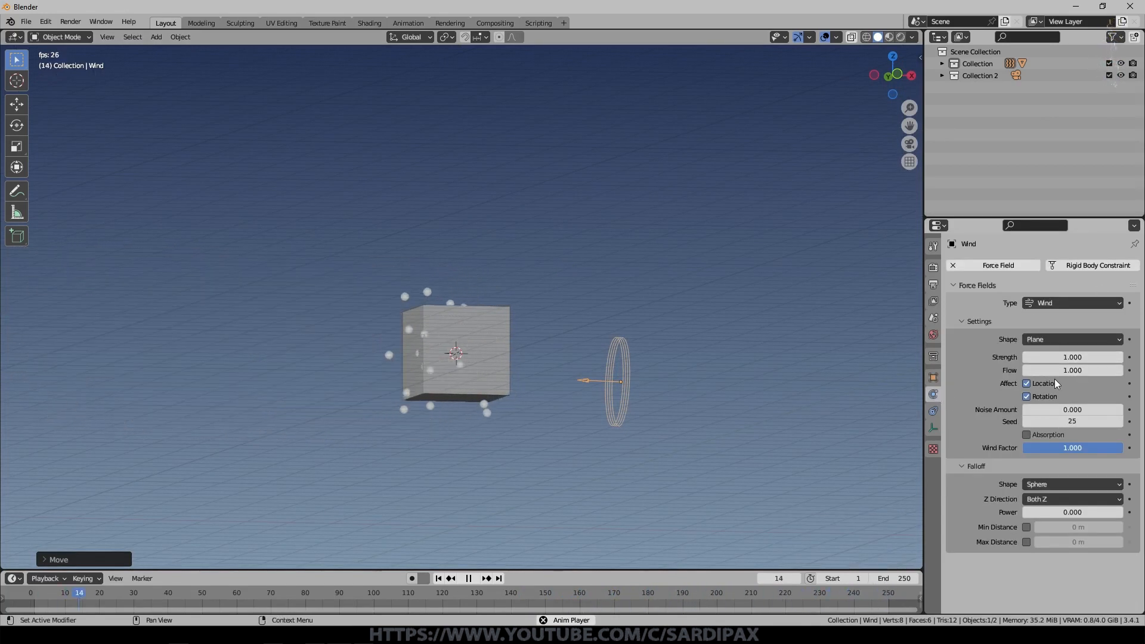
{"action": "left_click", "coordinate": [1065, 302]}
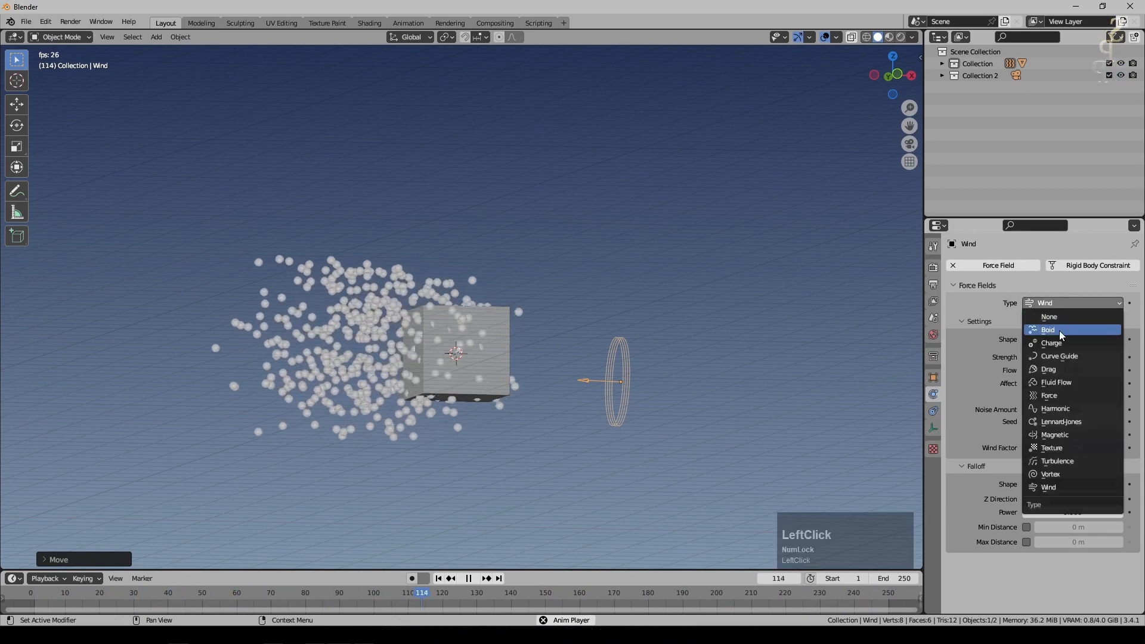
{"action": "left_click", "coordinate": [1065, 462]}
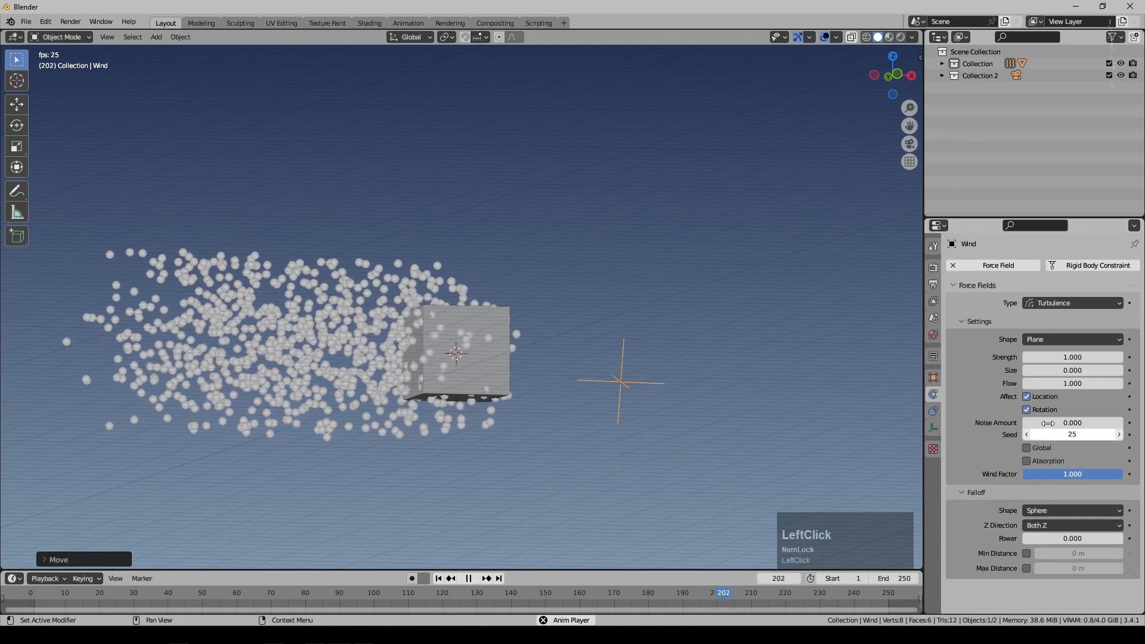
{"action": "left_click", "coordinate": [441, 582]}
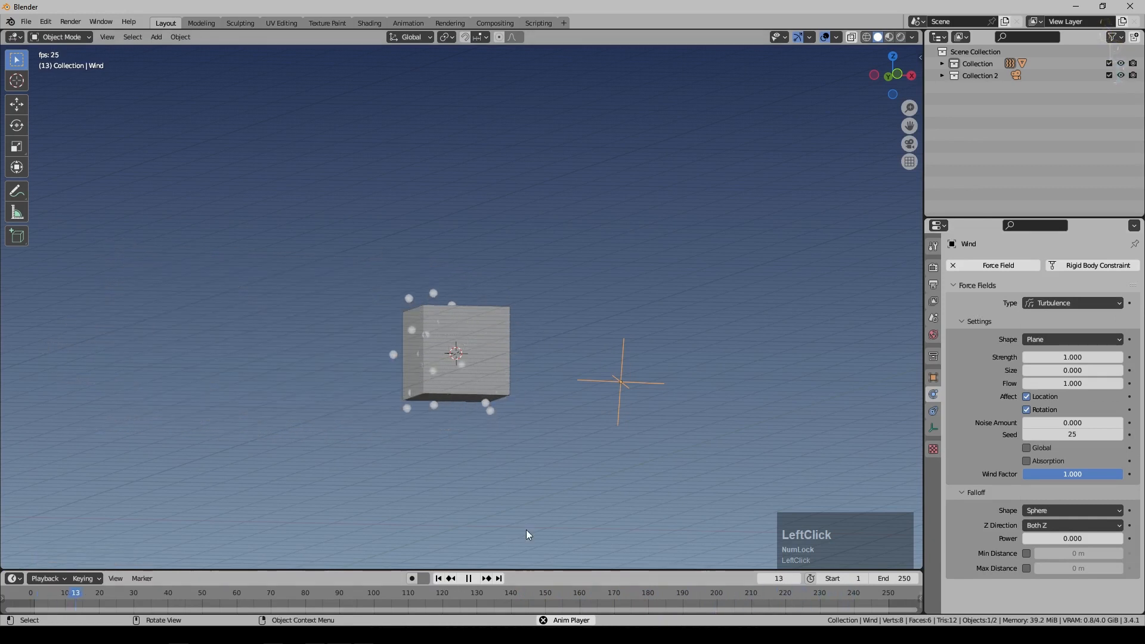
{"action": "middle_click_drag", "start_coordinate": [548, 456], "coordinate": [536, 479]}
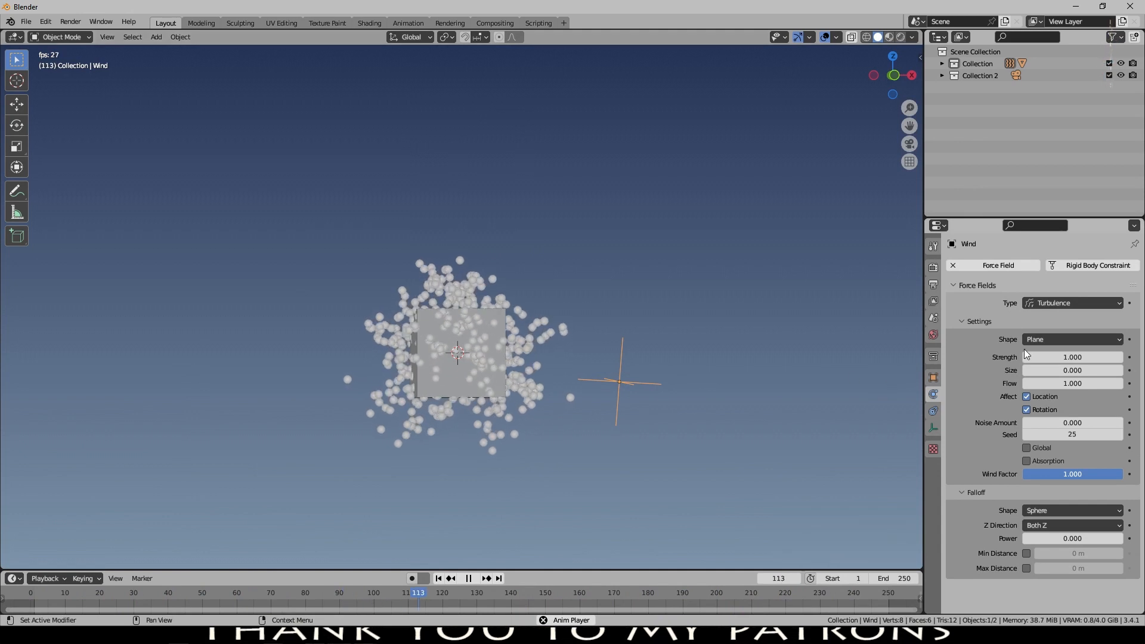
Step: Set the turbulence field's Strength to 3.2, Size to 0.17 and Flow to 1.3
{"action": "left_click", "coordinate": [1060, 359]}
{"action": "left_click_drag", "start_coordinate": [1060, 359], "coordinate": [1073, 359]}
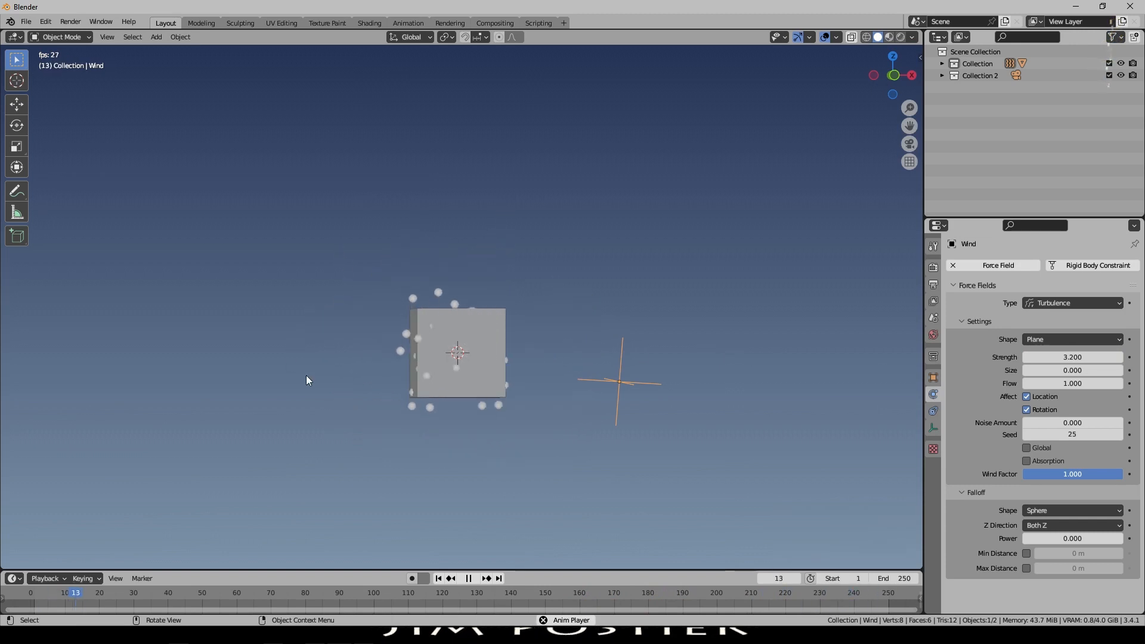
{"action": "left_click_drag", "start_coordinate": [1093, 369], "coordinate": [1084, 370]}
{"action": "mouse_move", "coordinate": [1069, 382]}
{"action": "left_mouse_down"}
{"action": "mouse_move", "coordinate": [1084, 386]}
{"action": "mouse_move", "coordinate": [1058, 382]}
{"action": "left_mouse_up"}
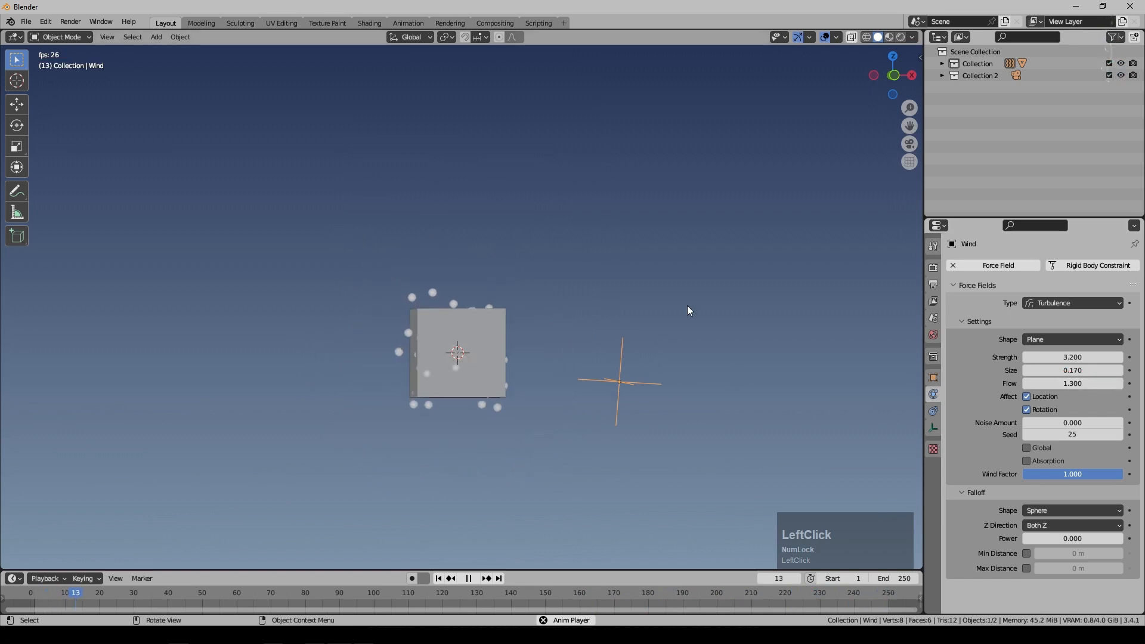
{"action": "middle_click_drag", "start_coordinate": [669, 334], "coordinate": [661, 342]}
{"action": "scroll", "coordinate": [661, 343], "scroll_direction": "up", "scroll_amount": 2}
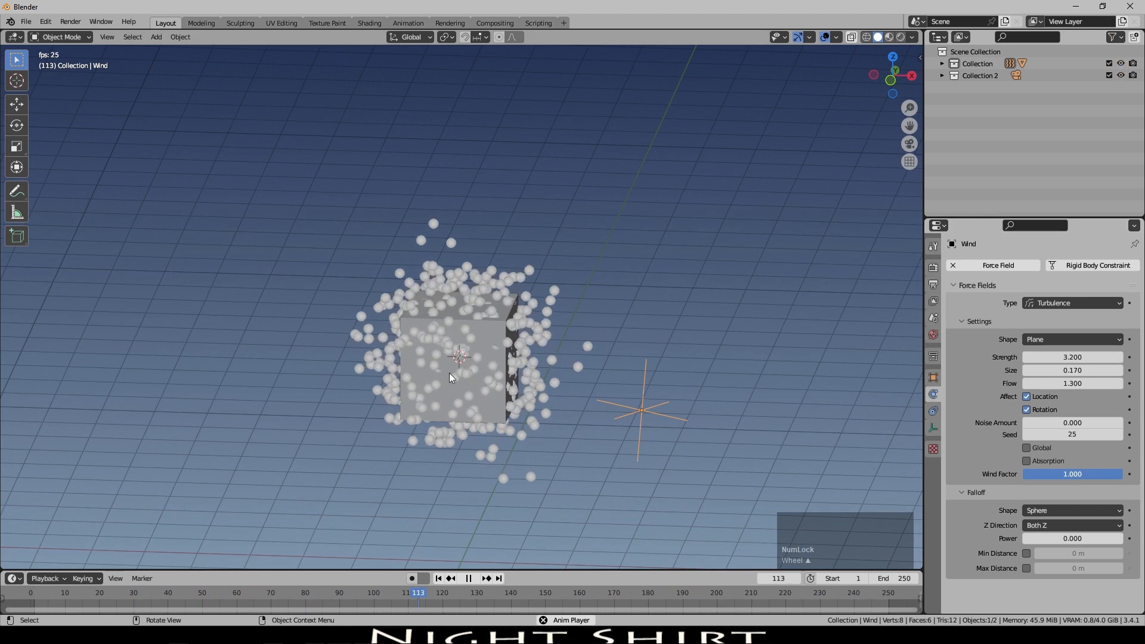
Step: Set the cube's particle render Scale to 0.01
{"action": "left_click", "coordinate": [490, 360]}
{"action": "left_click", "coordinate": [933, 411]}
{"action": "scroll", "coordinate": [1021, 481], "scroll_direction": "down", "scroll_amount": 5}
{"action": "left_click", "coordinate": [1027, 480]}
{"action": "left_click", "coordinate": [1027, 480]}
{"action": "left_click", "coordinate": [1027, 480]}
{"action": "left_click", "coordinate": [1027, 480]}
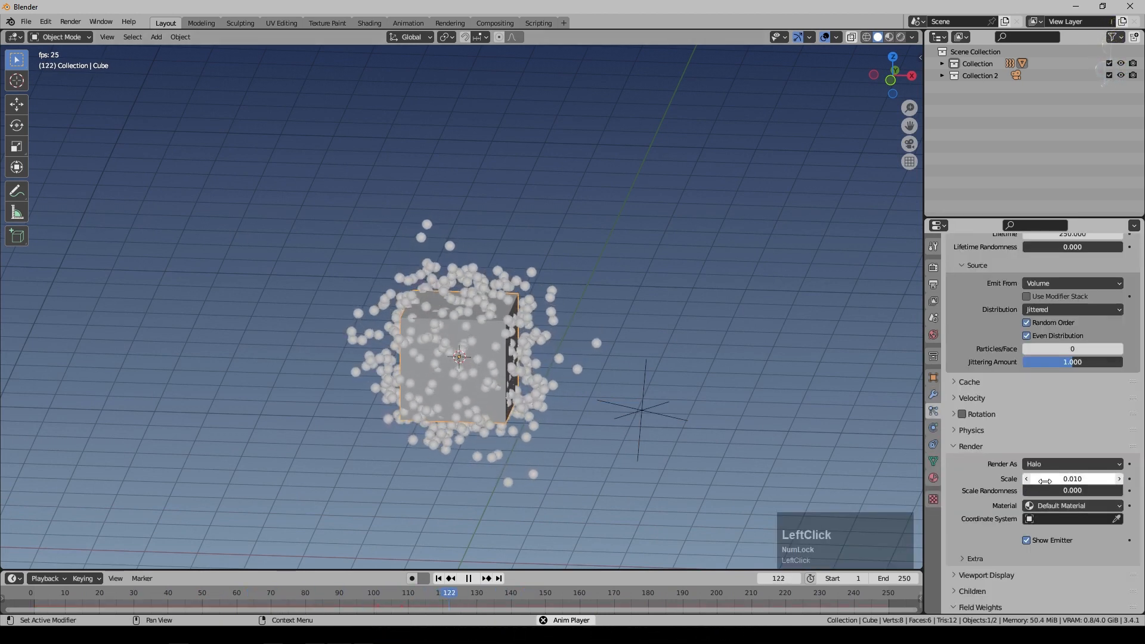
Step: Set the cube's particle viewport display Size to 0.03 m
{"action": "left_click", "coordinate": [960, 446]}
{"action": "left_click", "coordinate": [957, 462]}
{"action": "left_click", "coordinate": [1086, 529]}
{"action": "type", "text": ".0"}
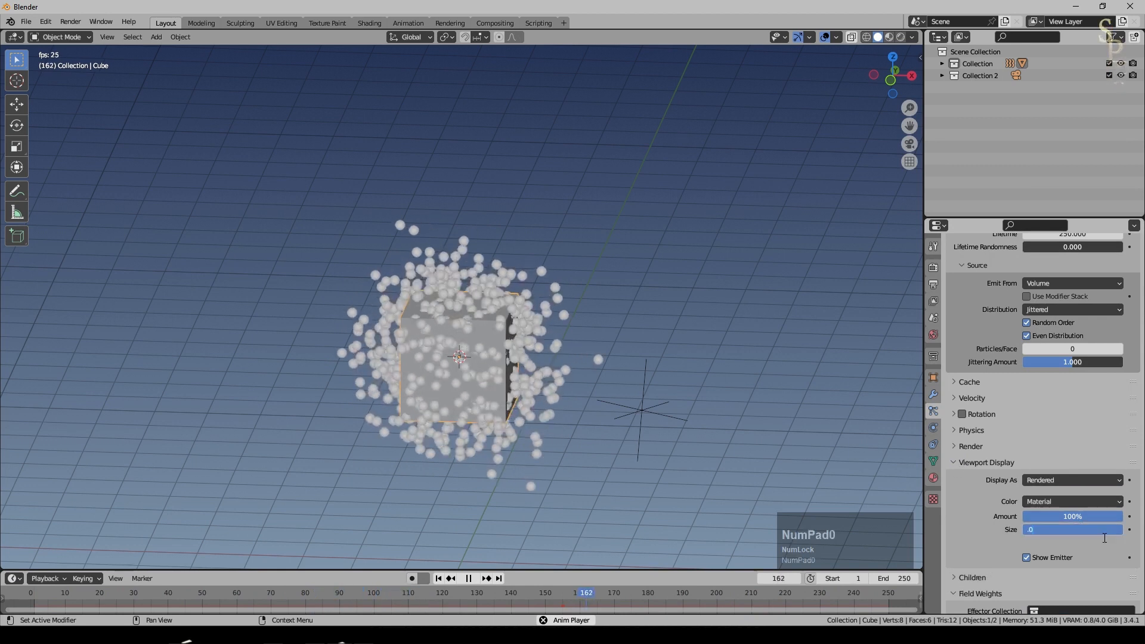
{"action": "type", "text": "1"}
{"action": "key", "text": "Return"}
{"action": "left_click", "coordinate": [1069, 529]}
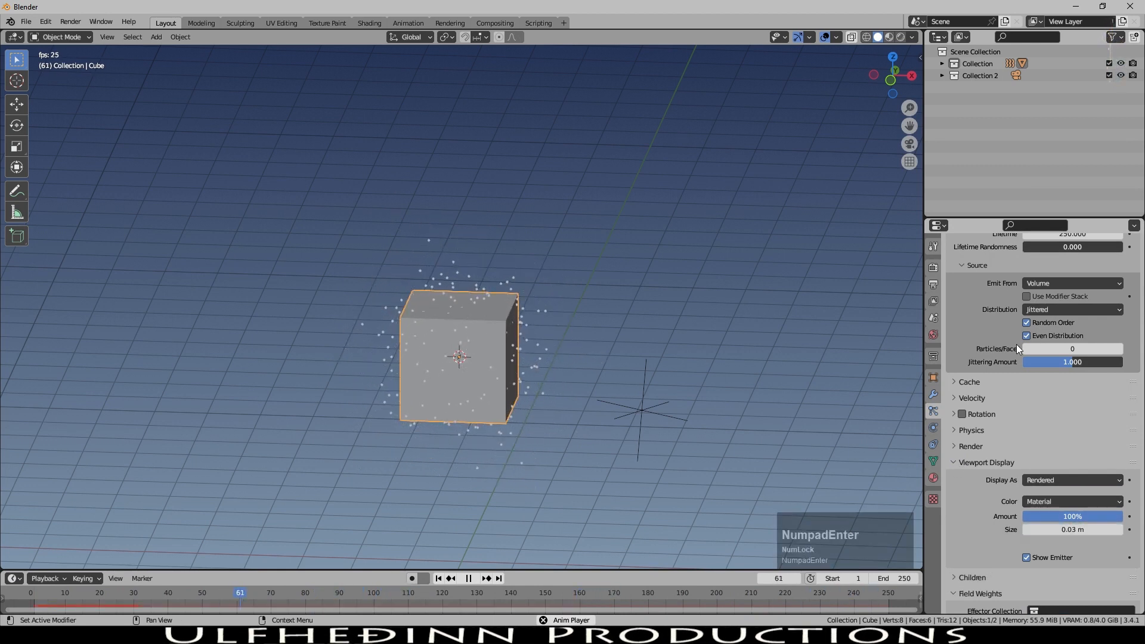
Step: Limit the turbulence field's falloff with a Max Distance of about 1.26 m
{"action": "scroll", "coordinate": [1018, 346], "scroll_direction": "up", "scroll_amount": 8}
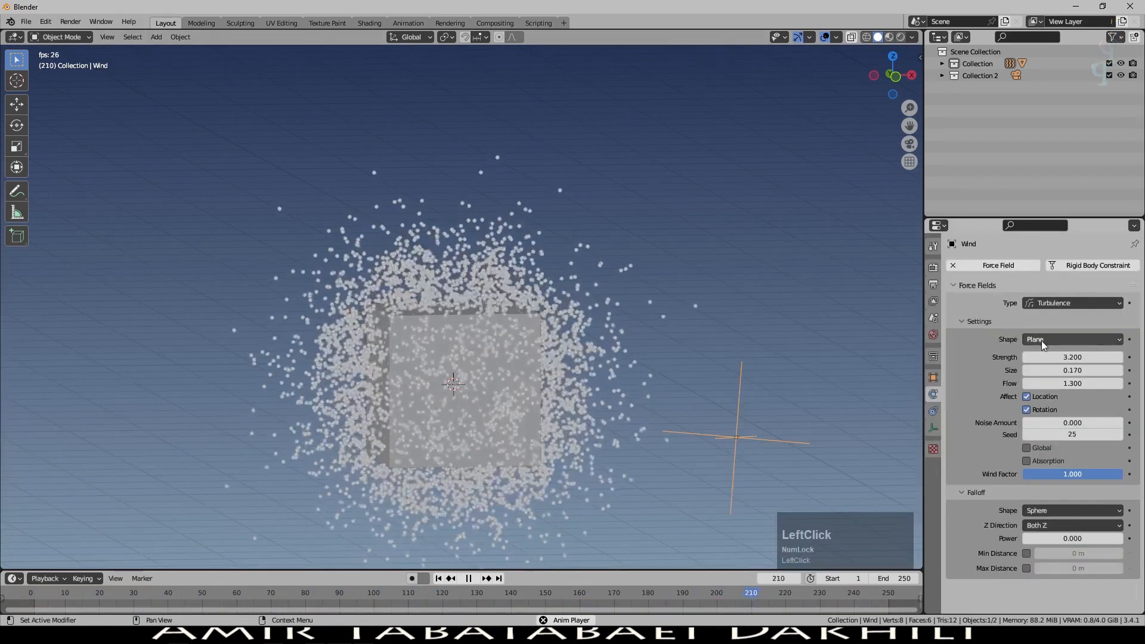
{"action": "left_click", "coordinate": [1050, 339]}
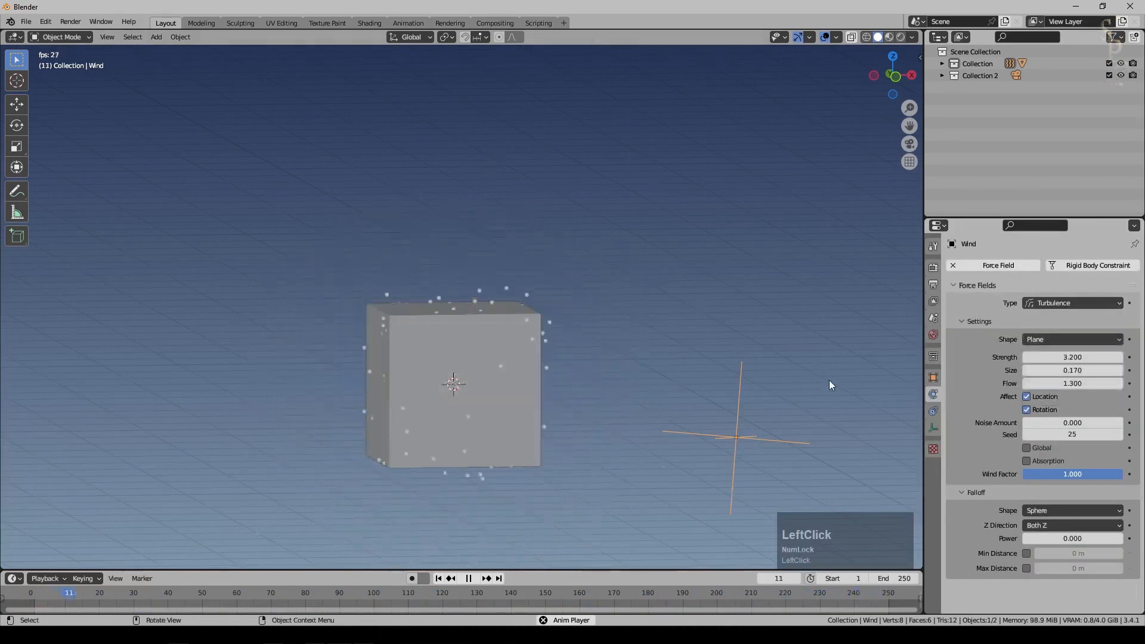
{"action": "scroll", "coordinate": [806, 392], "scroll_direction": "down", "scroll_amount": 2}
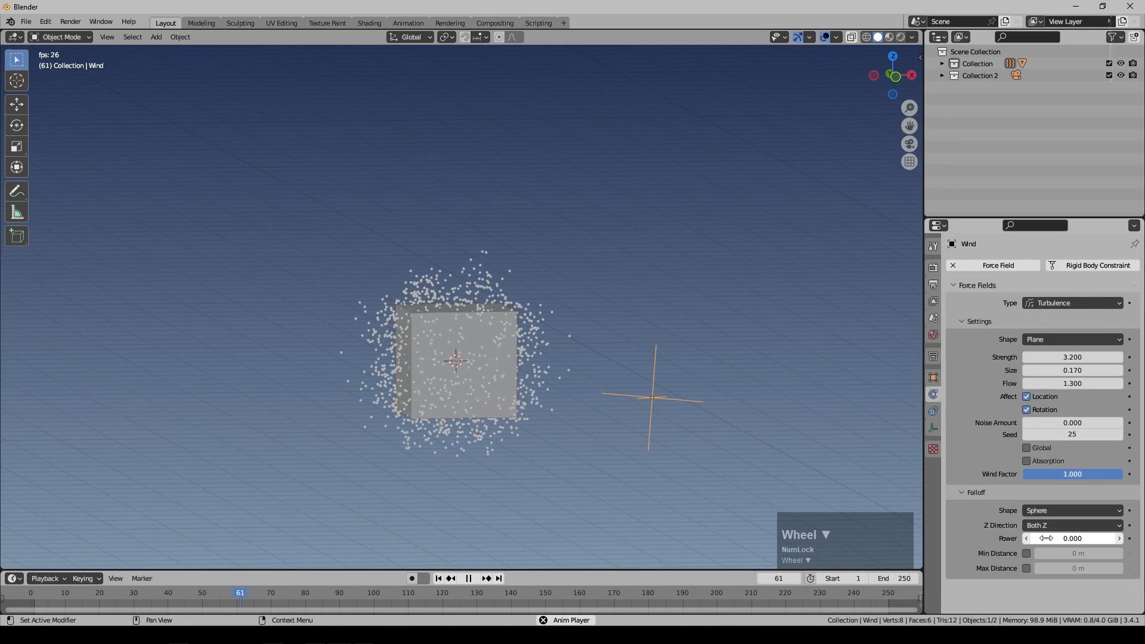
{"action": "left_click", "coordinate": [1026, 568]}
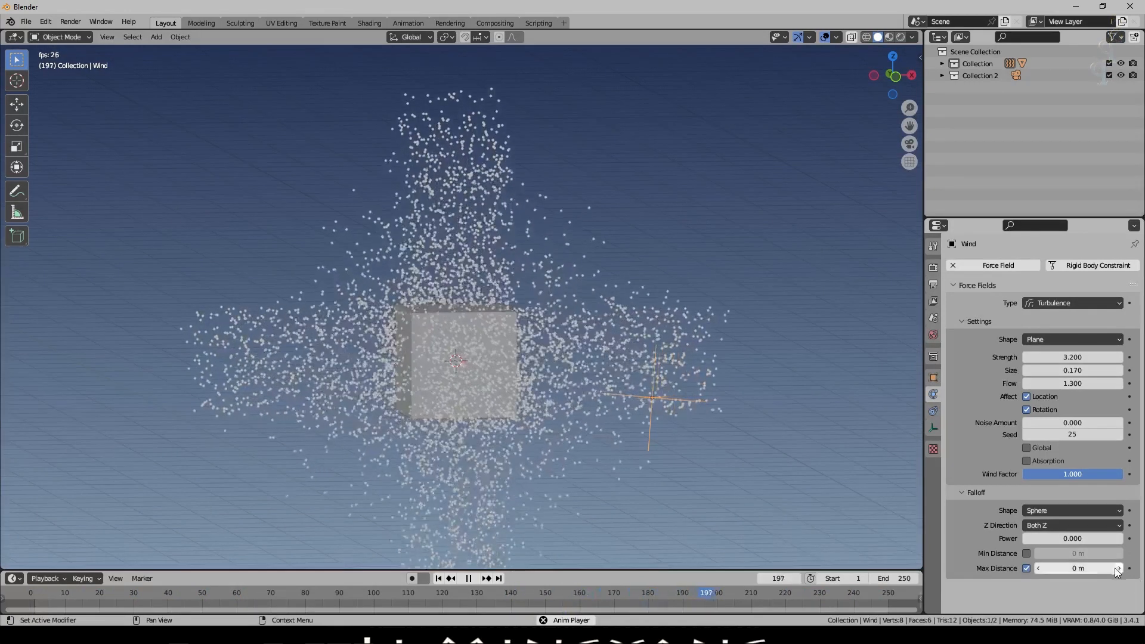
{"action": "left_click_drag", "start_coordinate": [1120, 573], "coordinate": [7, 565]}
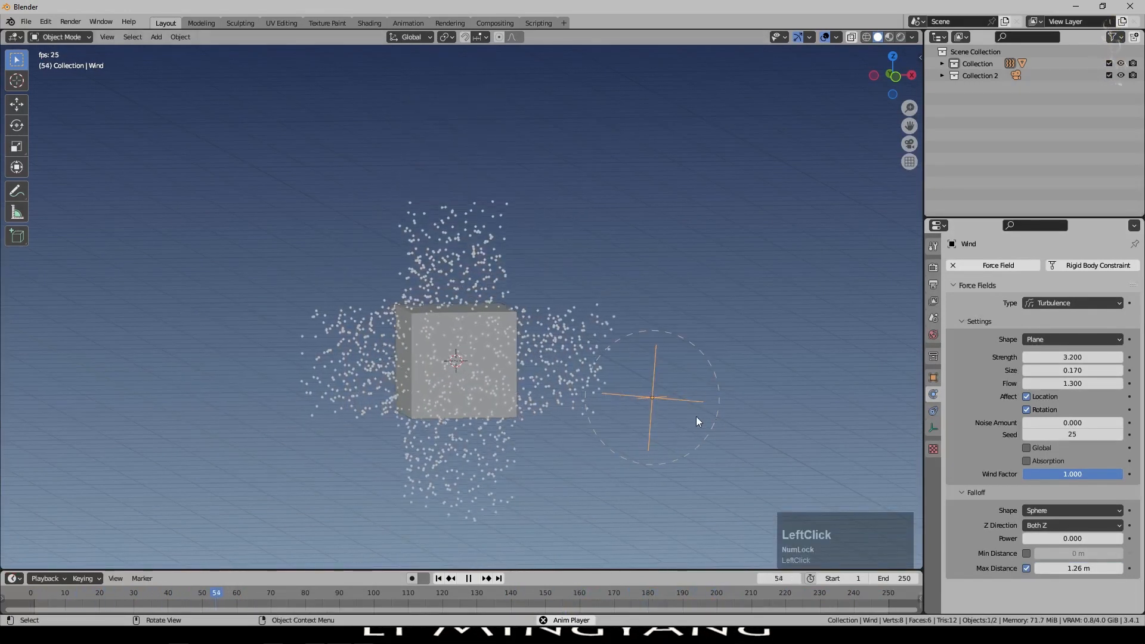
Step: Move the turbulence field next to the cube's side so its range overlaps the emitted particles
{"action": "key", "text": "g"}
{"action": "left_click", "coordinate": [627, 396]}
{"action": "middle_click_drag", "start_coordinate": [656, 369], "coordinate": [573, 435]}
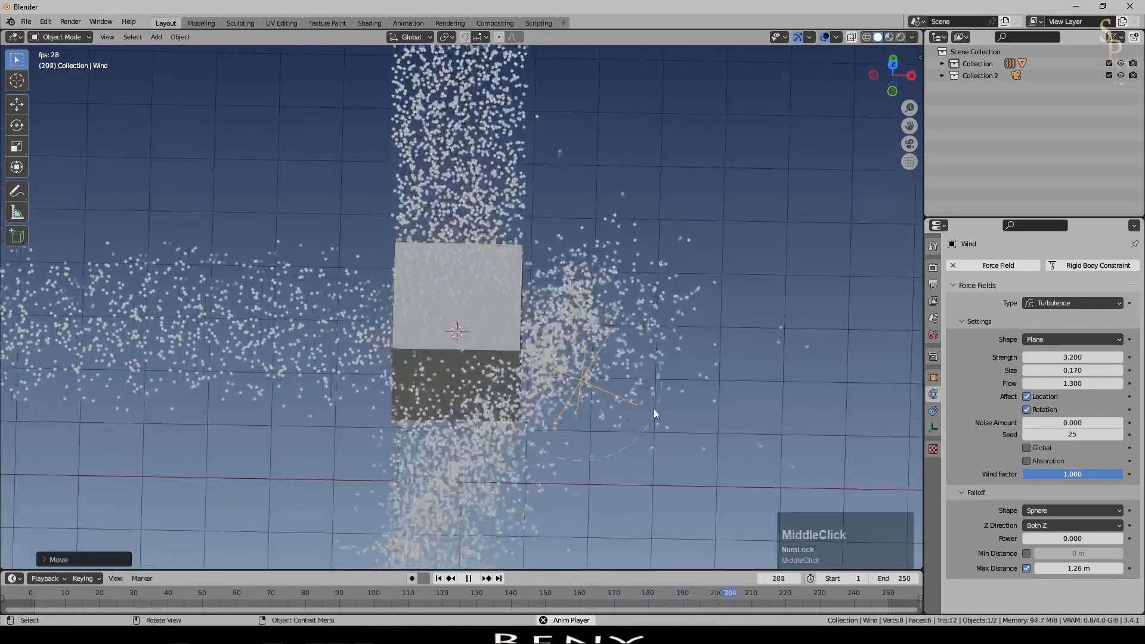
{"action": "key", "text": "g"}
{"action": "left_click", "coordinate": [618, 455]}
{"action": "middle_click_drag", "start_coordinate": [597, 375], "coordinate": [560, 374]}
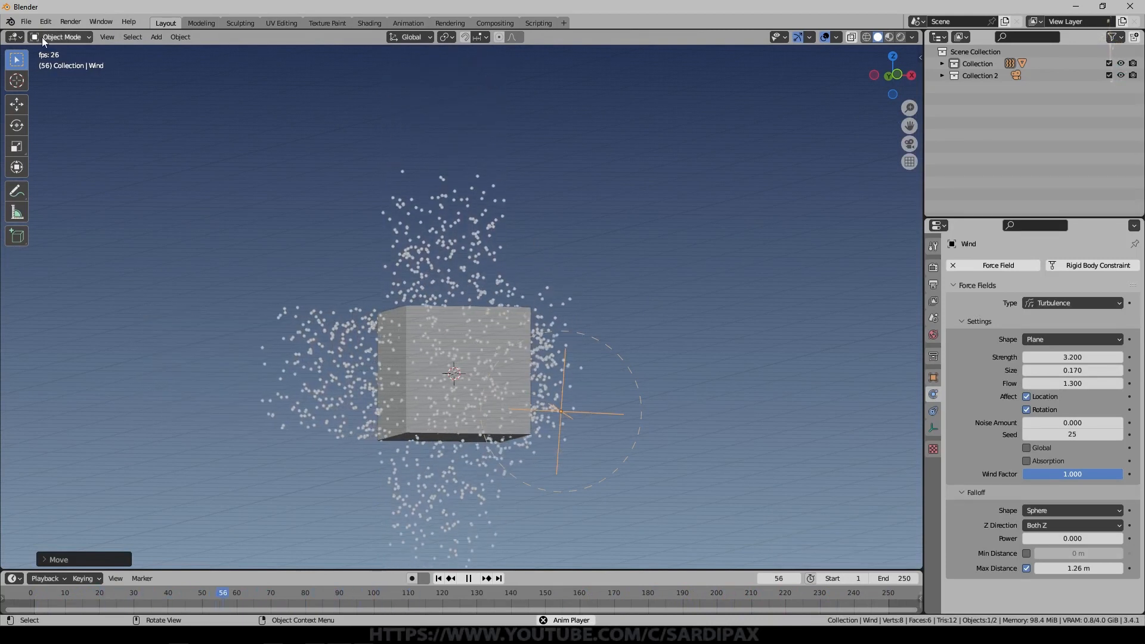
Step: Start a new General file
{"action": "left_click", "coordinate": [27, 23]}
{"action": "mouse_move", "coordinate": [31, 36]}
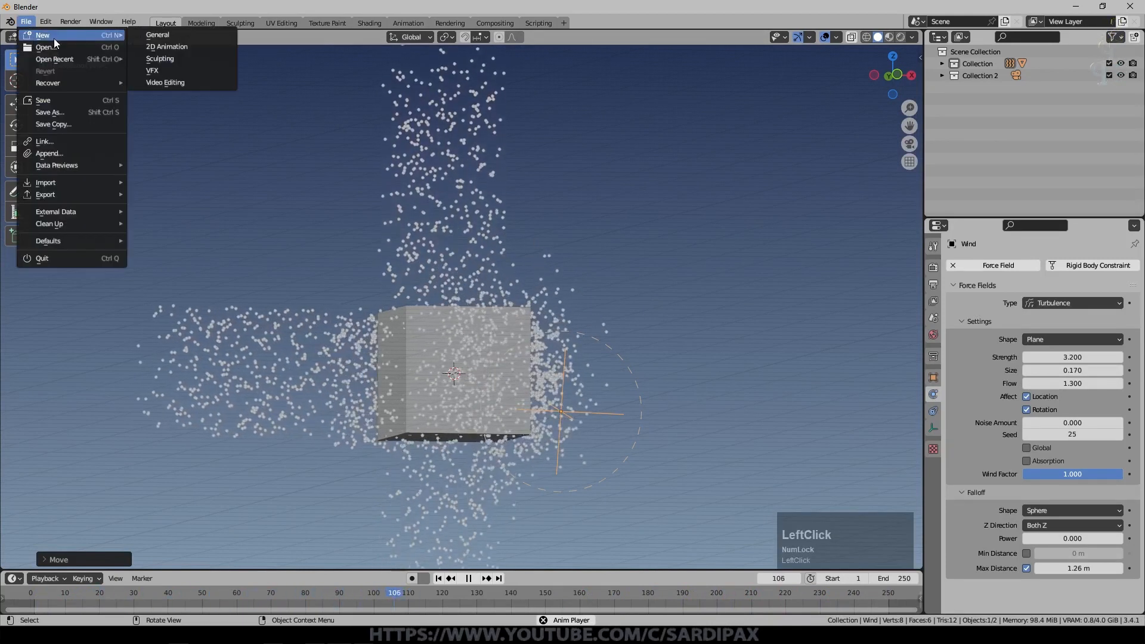
{"action": "left_click", "coordinate": [230, 34]}
Step: Add a plane mesh and scale it up to form a large floor
{"action": "key", "text": "shift+a"}
{"action": "mouse_move", "coordinate": [514, 60]}
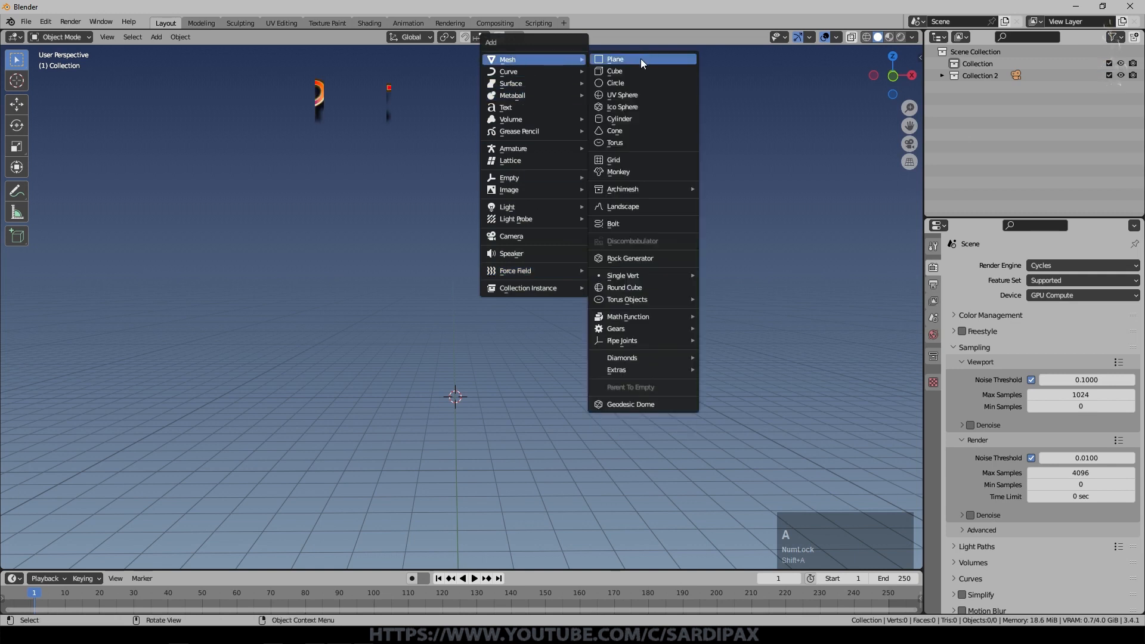
{"action": "left_click", "coordinate": [641, 59]}
{"action": "key", "text": "s"}
{"action": "left_click", "coordinate": [2, 269]}
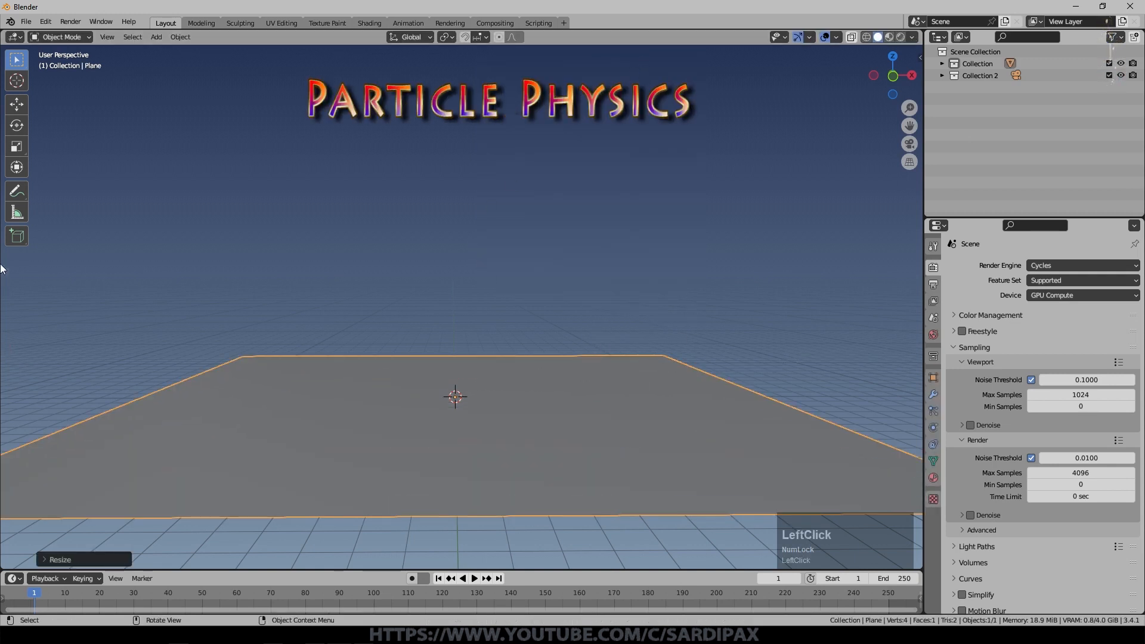
Step: Add a scaled-down cube above the plane and give it an emitter particle system
{"action": "key", "text": "shift+a"}
{"action": "mouse_move", "coordinate": [593, 340]}
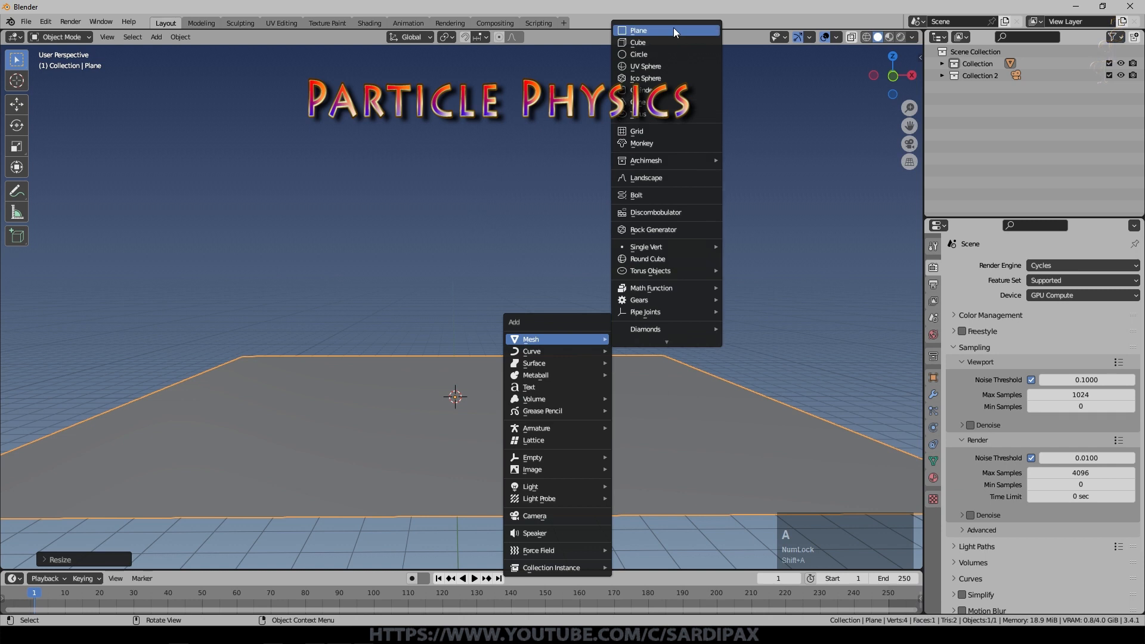
{"action": "left_click", "coordinate": [668, 42]}
{"action": "key", "text": "s"}
{"action": "left_click", "coordinate": [534, 363]}
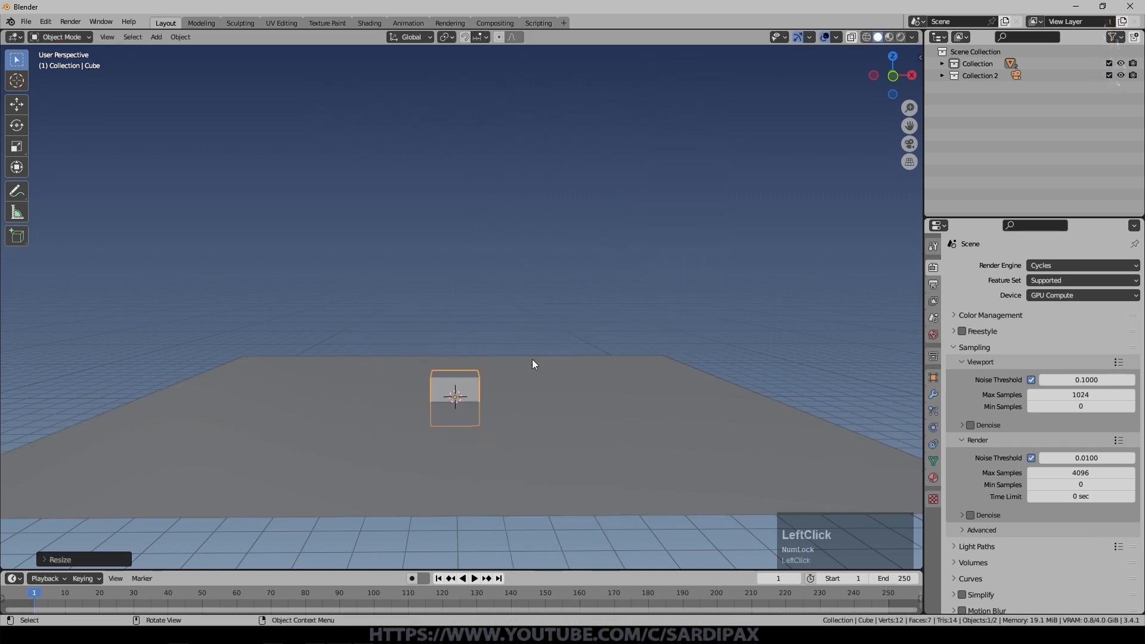
{"action": "left_click", "coordinate": [934, 411]}
{"action": "left_click", "coordinate": [1134, 266]}
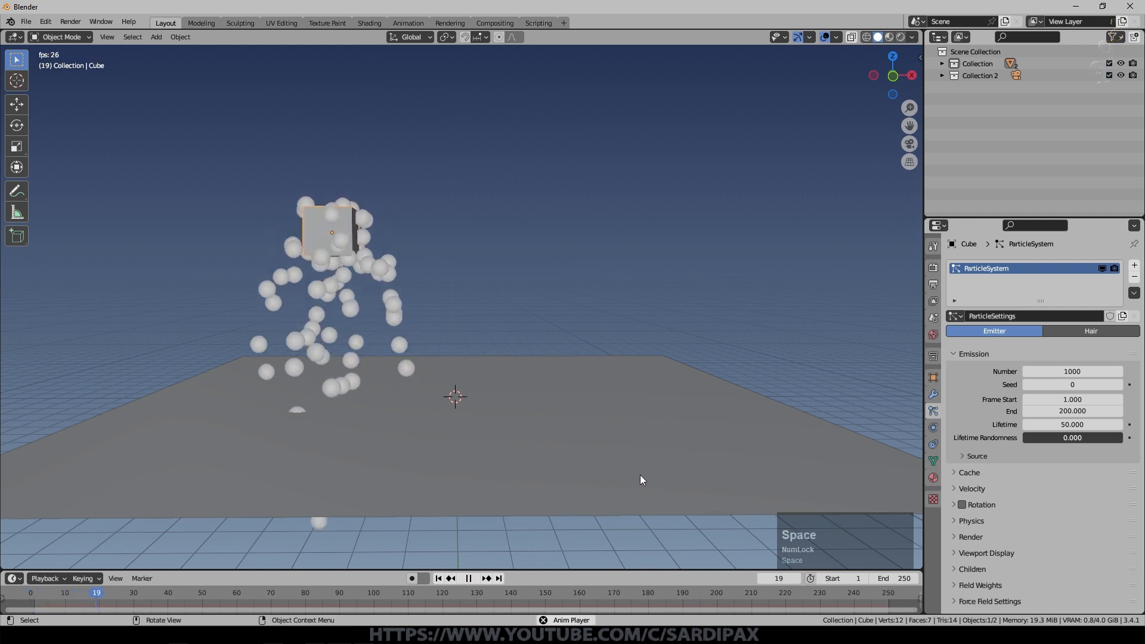
Step: Enable Collision physics on the plane and view the particles hitting it during playback
{"action": "left_click", "coordinate": [627, 430]}
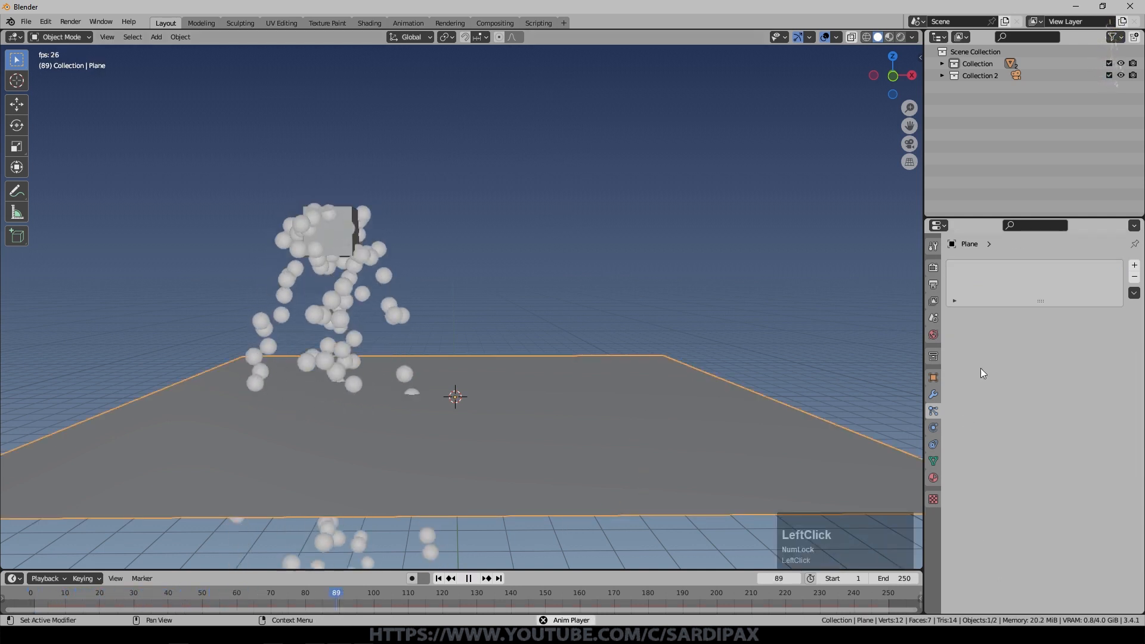
{"action": "left_click", "coordinate": [933, 428]}
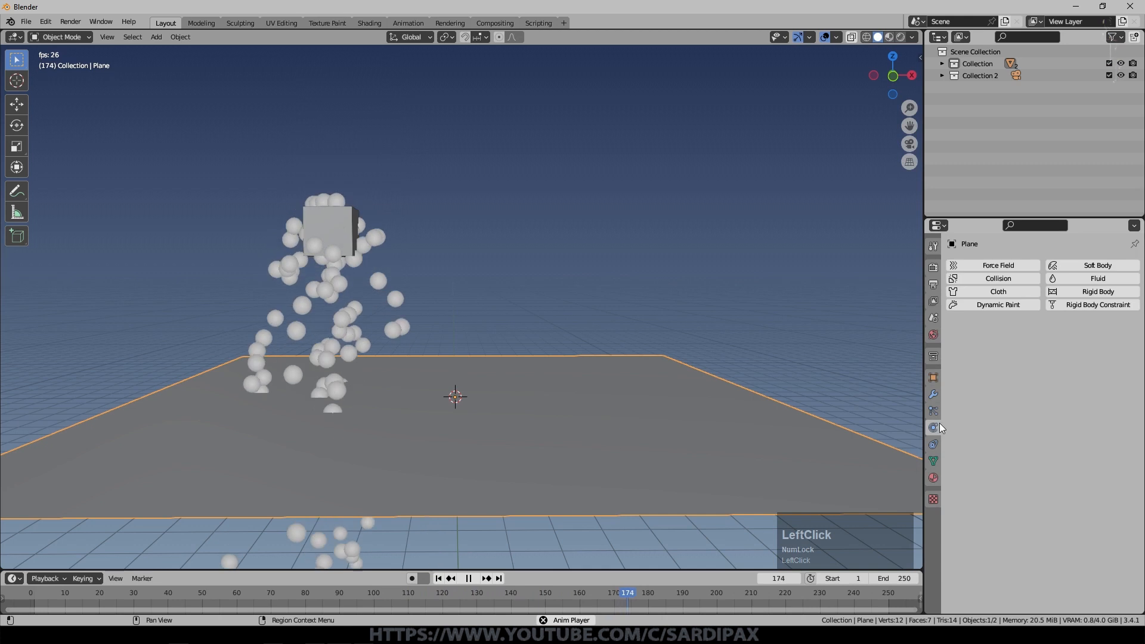
{"action": "left_click", "coordinate": [991, 280]}
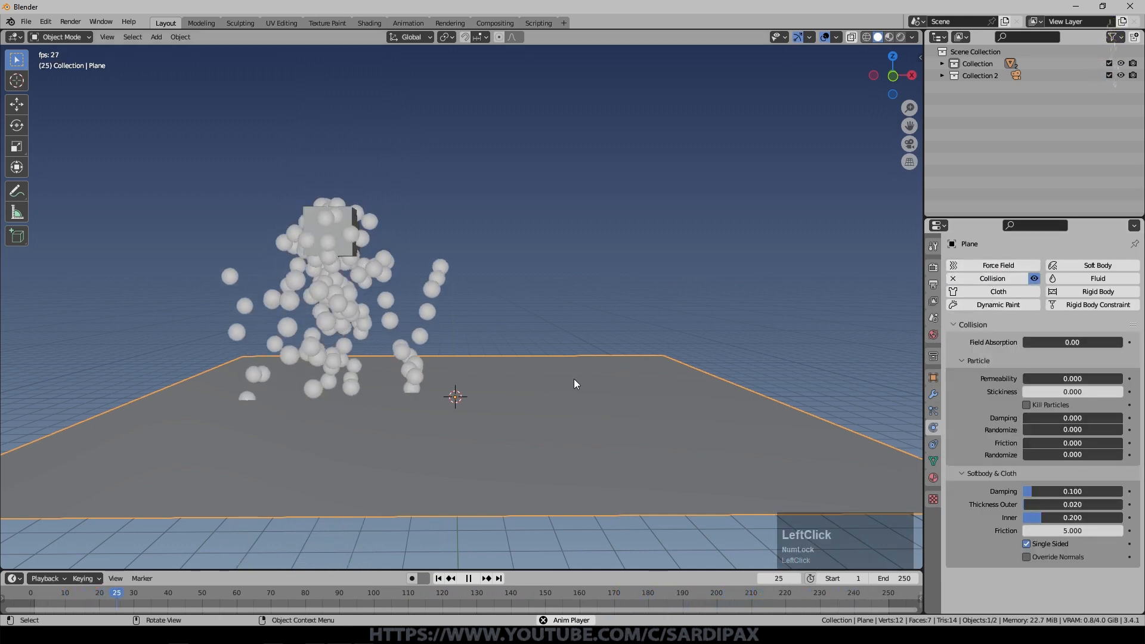
{"action": "middle_click", "coordinate": [516, 392]}
{"action": "middle_click_drag", "start_coordinate": [517, 391], "coordinate": [540, 375]}
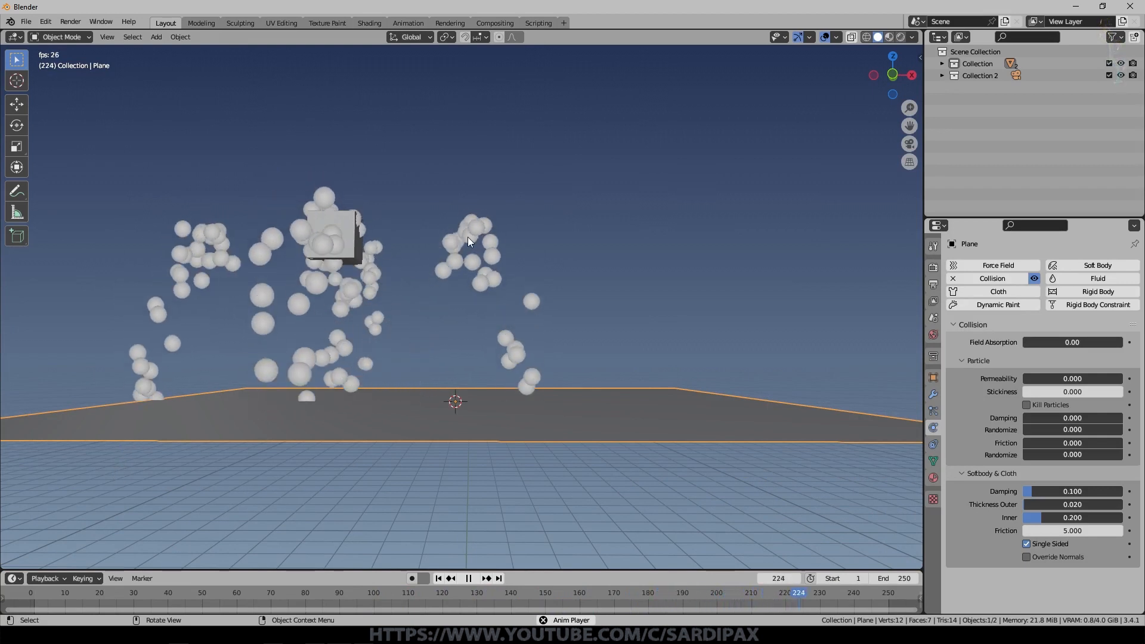
{"action": "middle_click_drag", "start_coordinate": [541, 379], "coordinate": [548, 383]}
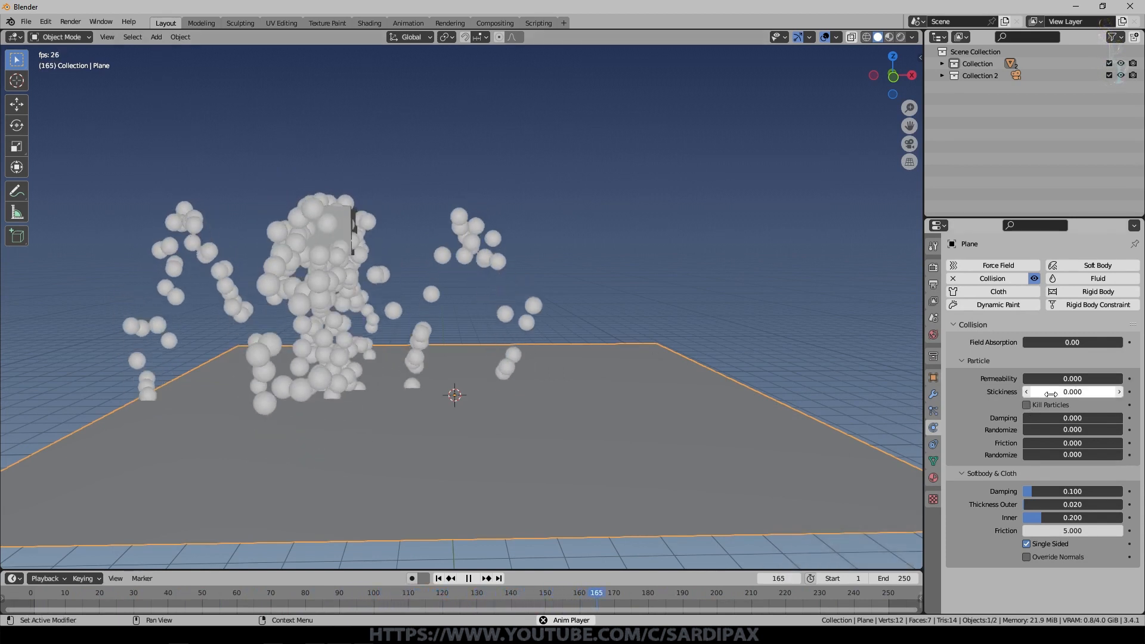
Step: Adjust the particle Damping in the plane's Collision settings
{"action": "left_click", "coordinate": [1049, 418]}
{"action": "mouse_move", "coordinate": [1049, 418]}
{"action": "left_mouse_down"}
{"action": "mouse_move", "coordinate": [1071, 420]}
{"action": "mouse_move", "coordinate": [1039, 418]}
{"action": "left_mouse_up"}
{"action": "scroll", "coordinate": [1043, 349], "scroll_direction": "up", "scroll_amount": 1}
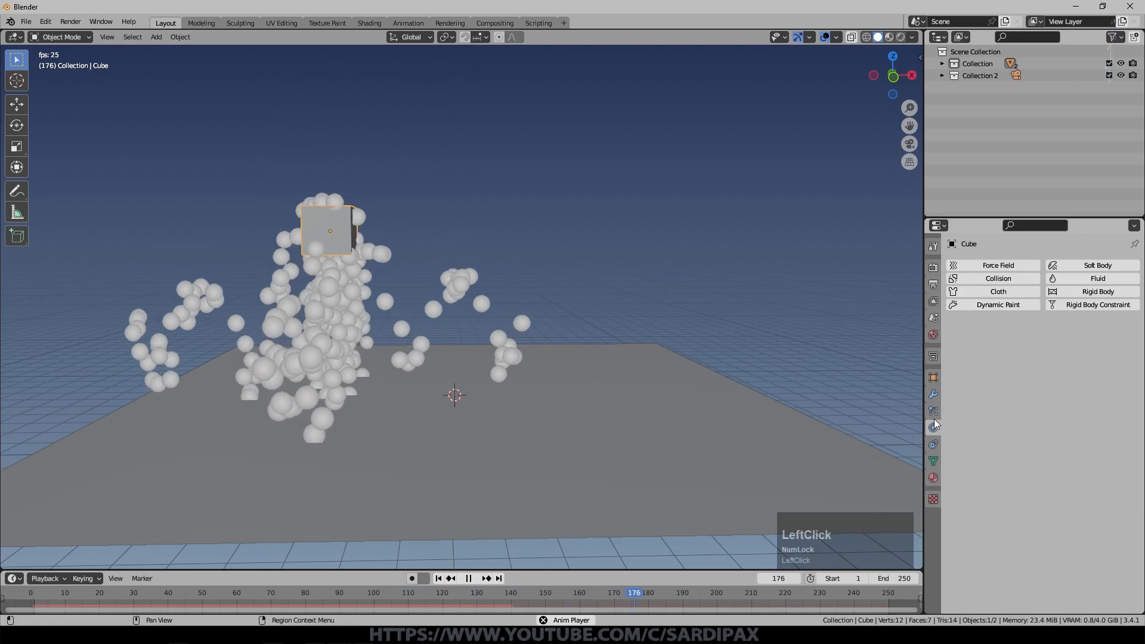
Step: Raise the cube's particle Lifetime to 166.9 and play the particle simulation
{"action": "left_click", "coordinate": [933, 412]}
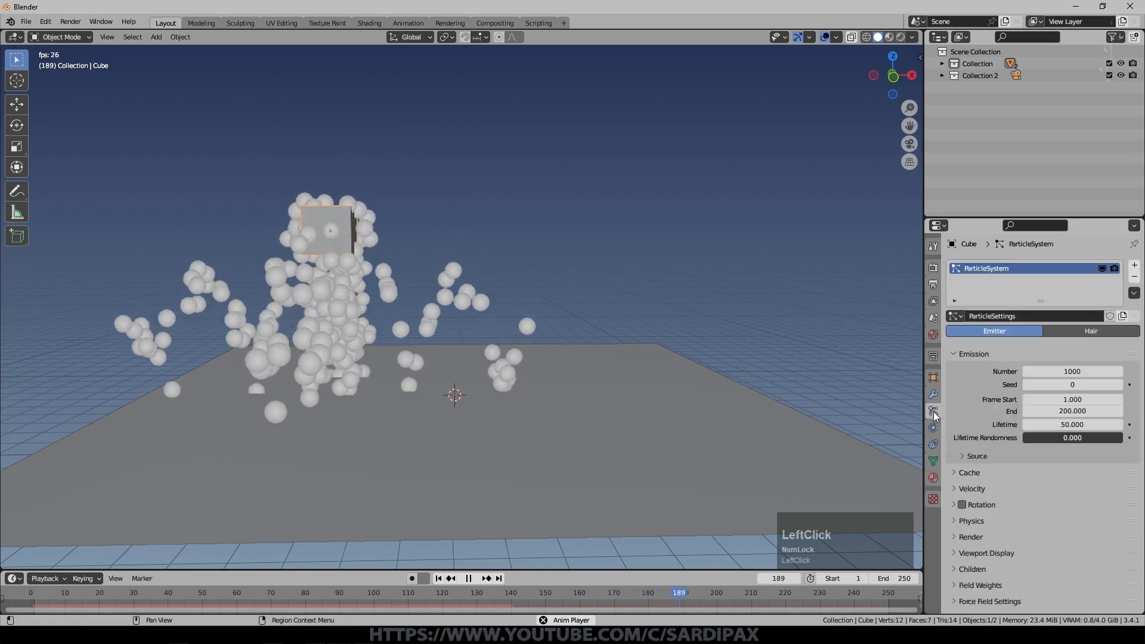
{"action": "mouse_move", "coordinate": [1059, 425]}
{"action": "left_mouse_down"}
{"action": "mouse_move", "coordinate": [1103, 424]}
{"action": "mouse_move", "coordinate": [1076, 425]}
{"action": "left_mouse_up"}
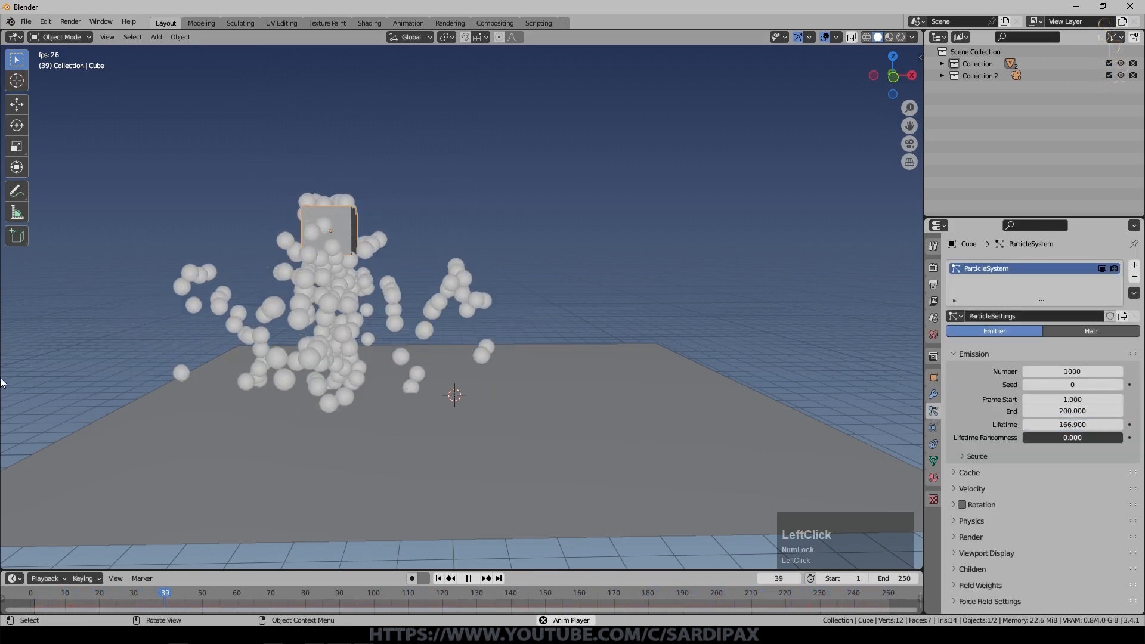
{"action": "left_click", "coordinate": [518, 456]}
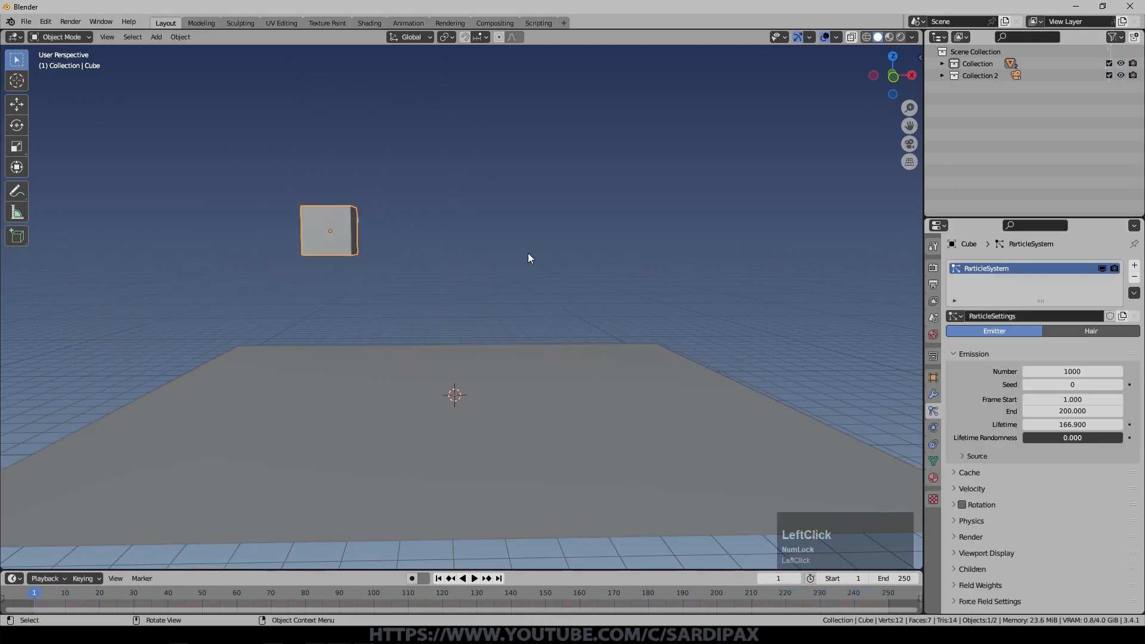
Step: Delete the cube, add a UV sphere and move it above the plane
{"action": "key", "text": "Delete"}
{"action": "key", "text": "shift+a"}
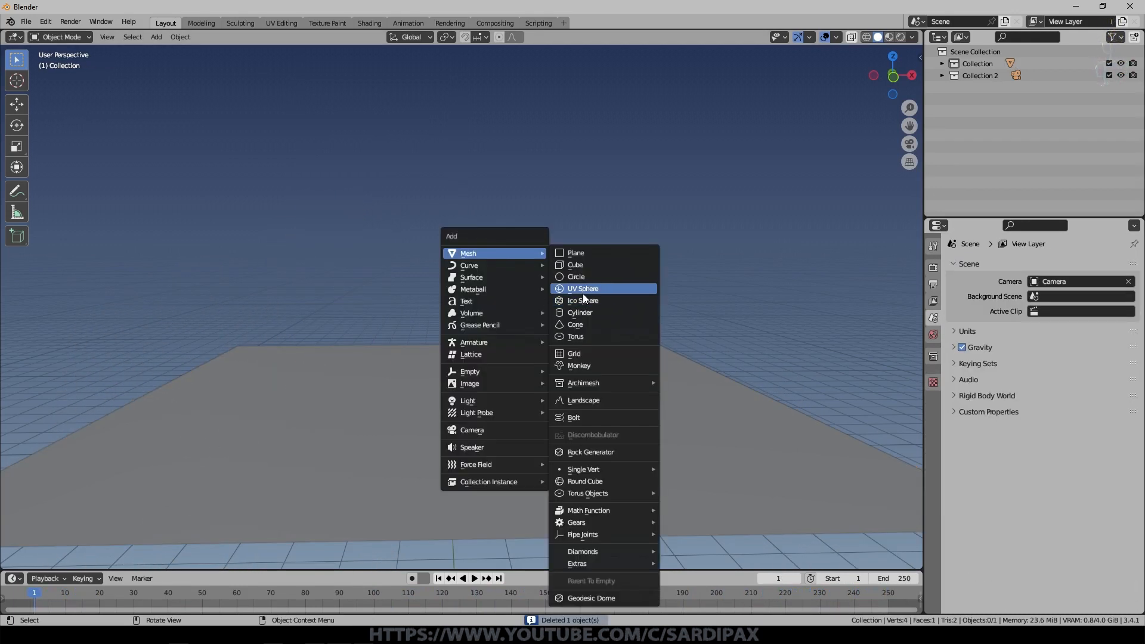
{"action": "left_click", "coordinate": [582, 289]}
{"action": "scroll", "coordinate": [467, 294], "scroll_direction": "down", "scroll_amount": 3}
{"action": "key", "text": "g"}
{"action": "left_click", "coordinate": [416, 241]}
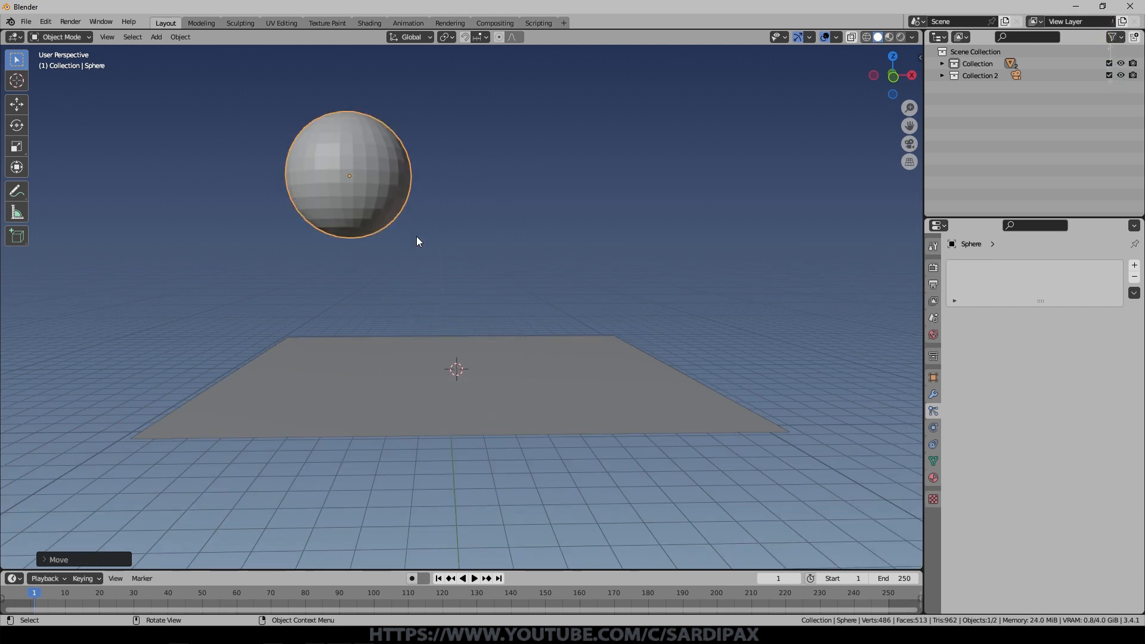
{"action": "middle_click_drag", "start_coordinate": [422, 239], "coordinate": [422, 263]}
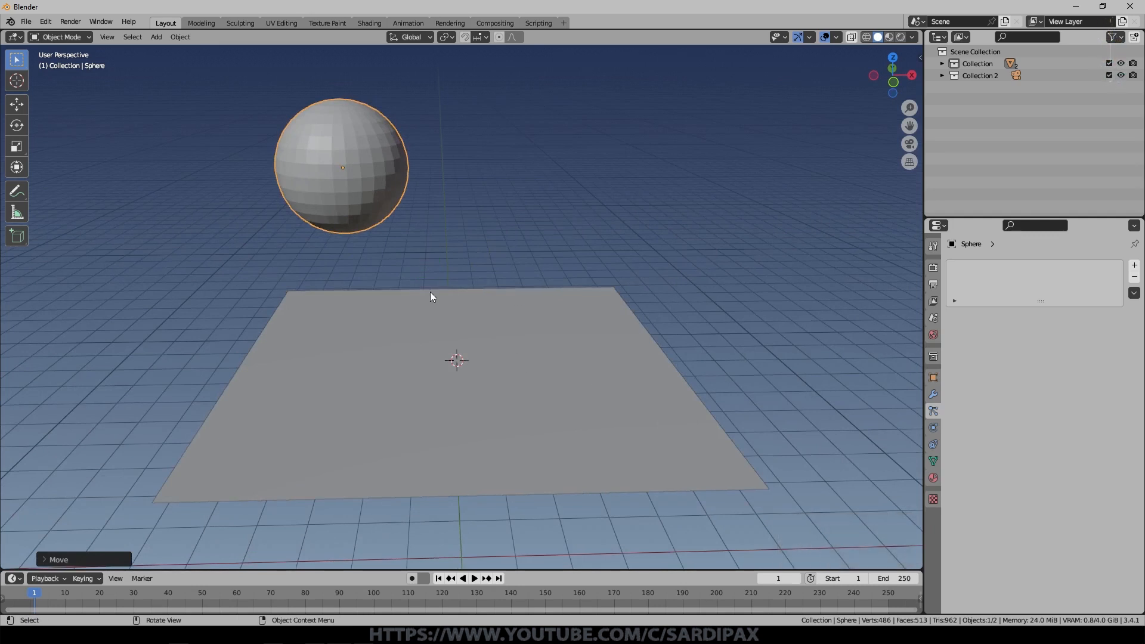
Step: Enable Rigid Body physics on the sphere, play the simulation and return to the first frame
{"action": "left_click", "coordinate": [933, 428]}
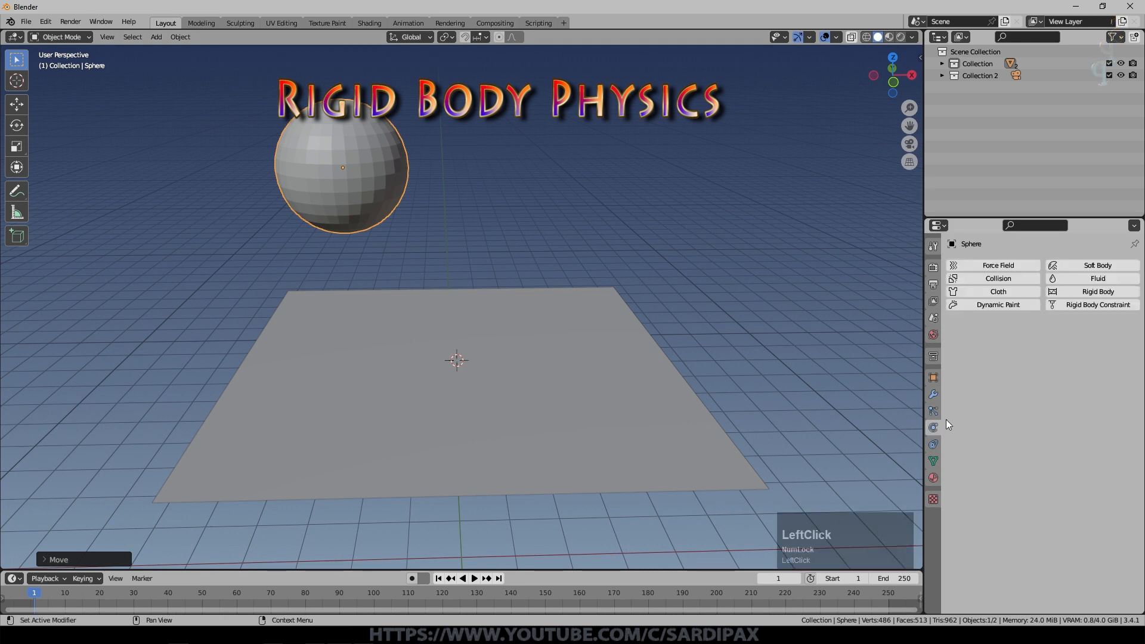
{"action": "left_click", "coordinate": [1083, 292]}
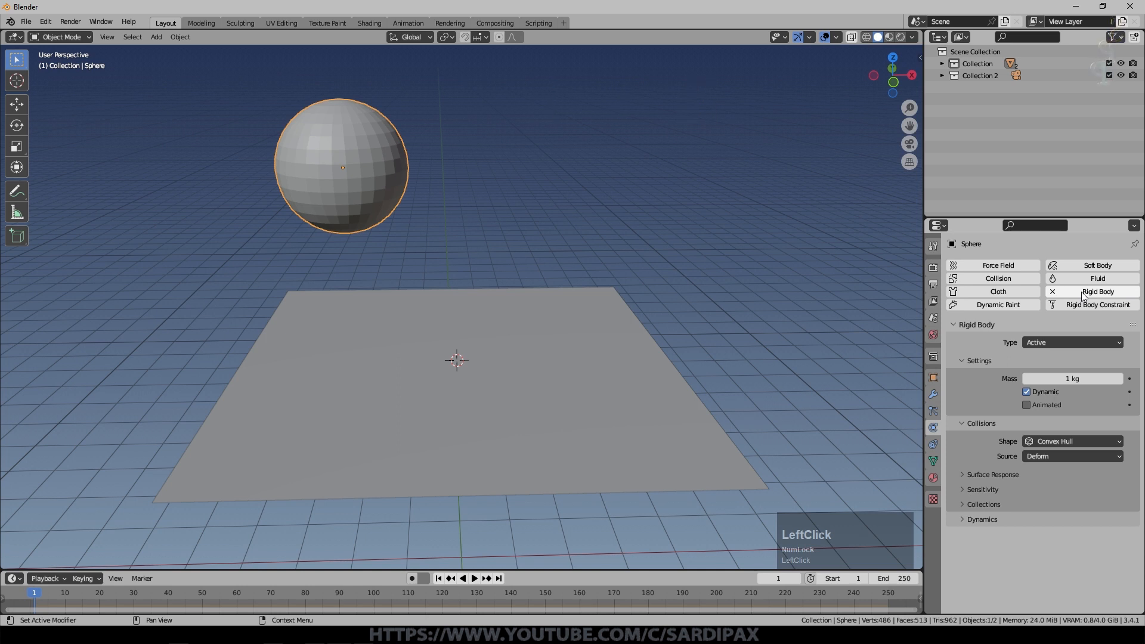
{"action": "key", "text": "space"}
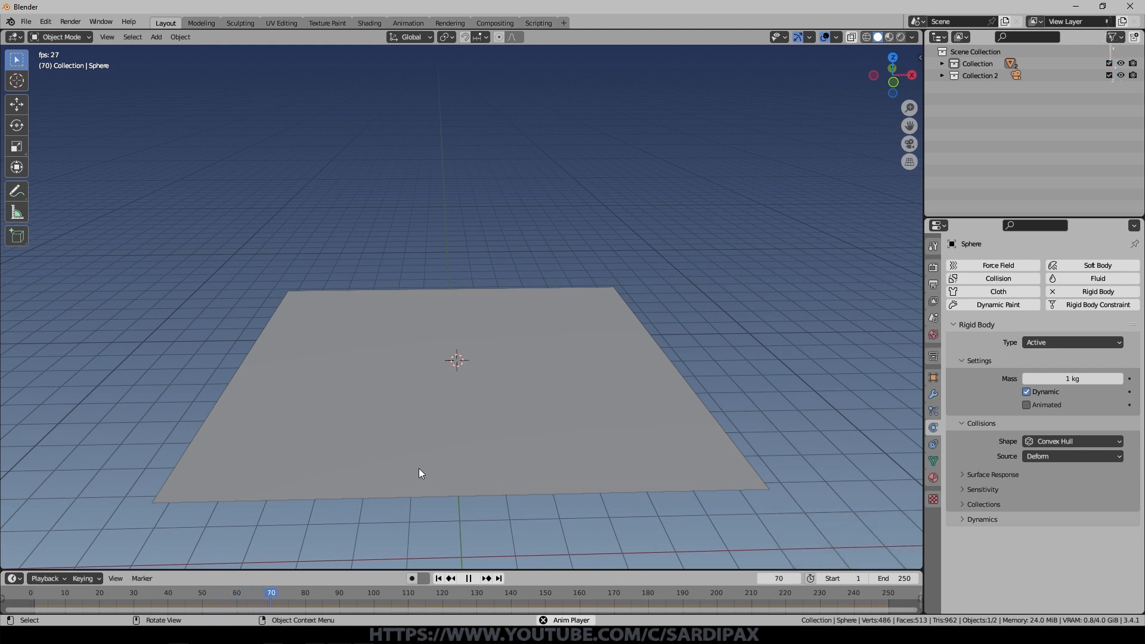
{"action": "key", "text": "space"}
{"action": "left_click", "coordinate": [438, 578]}
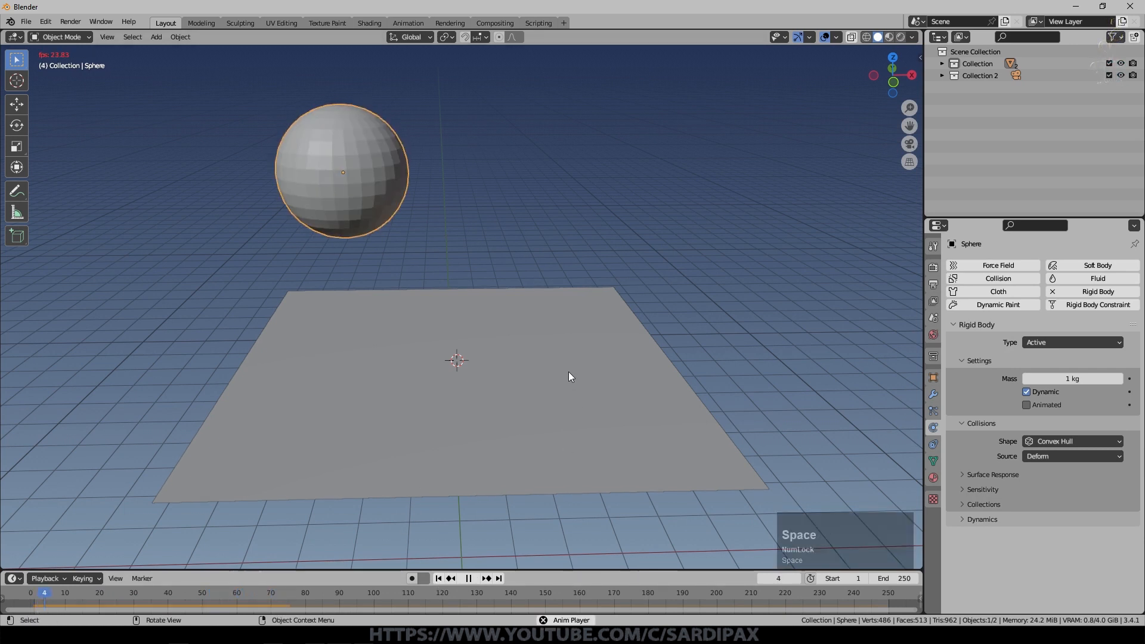
{"action": "left_click", "coordinate": [439, 578]}
Step: Replace the plane's Collision physics with Rigid Body, play the simulation and return to the first frame
{"action": "left_click", "coordinate": [573, 416]}
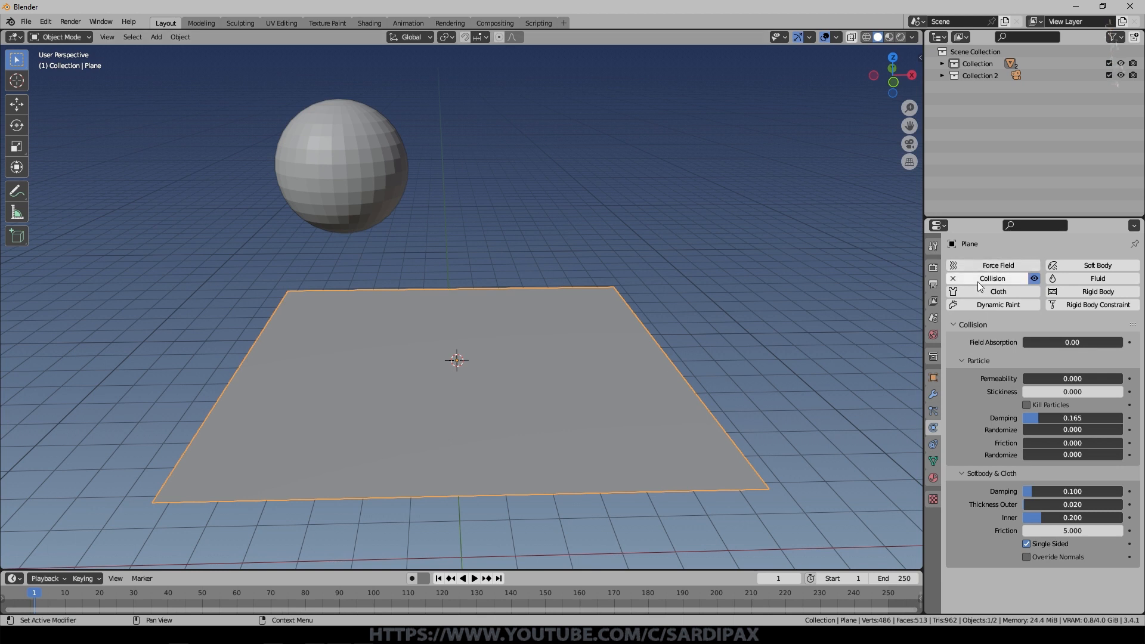
{"action": "left_click", "coordinate": [953, 279]}
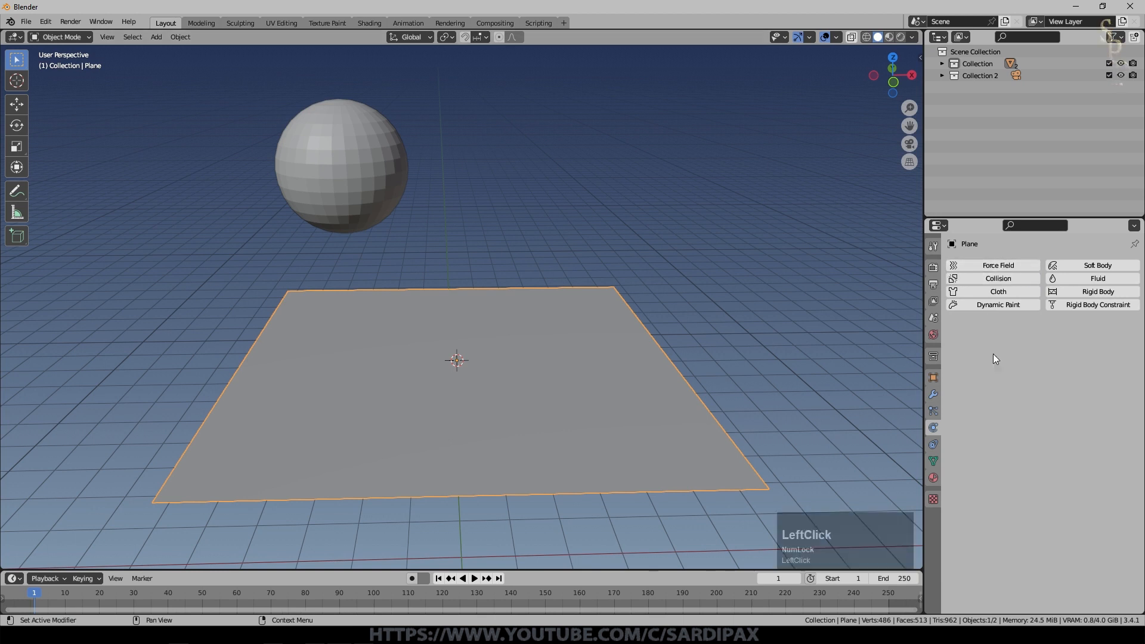
{"action": "left_click", "coordinate": [1097, 292]}
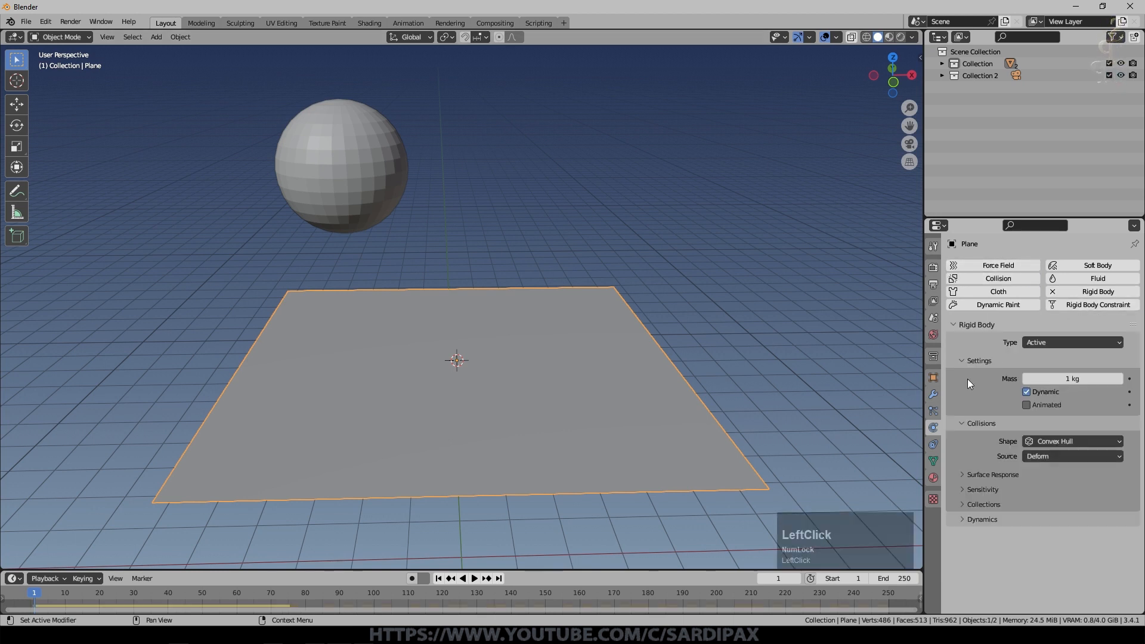
{"action": "key", "text": "space"}
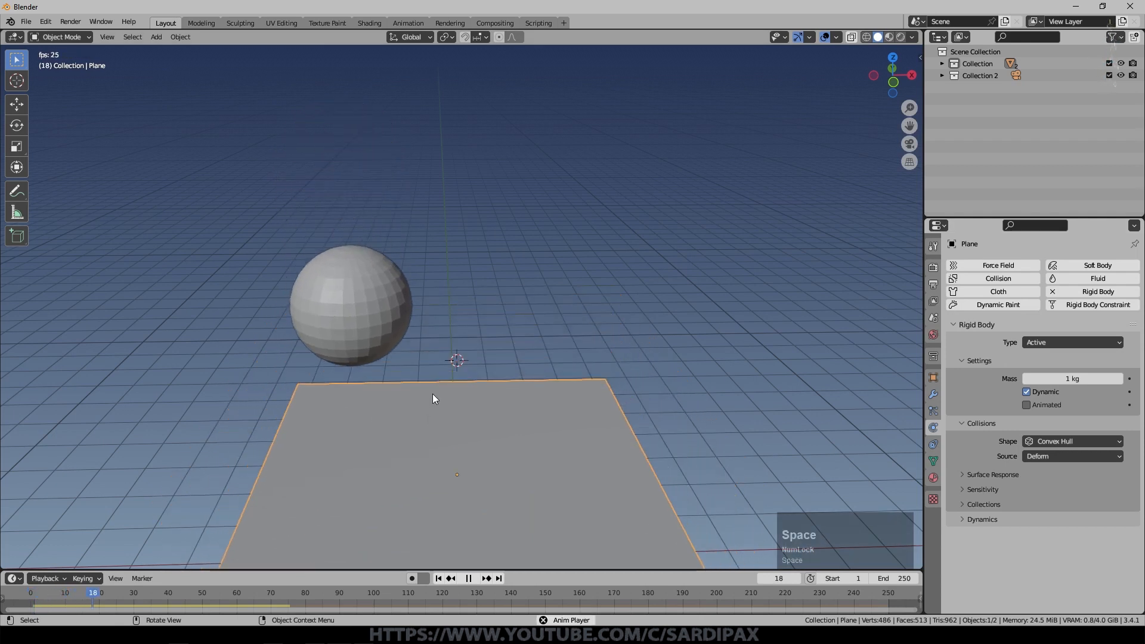
{"action": "key", "text": "space"}
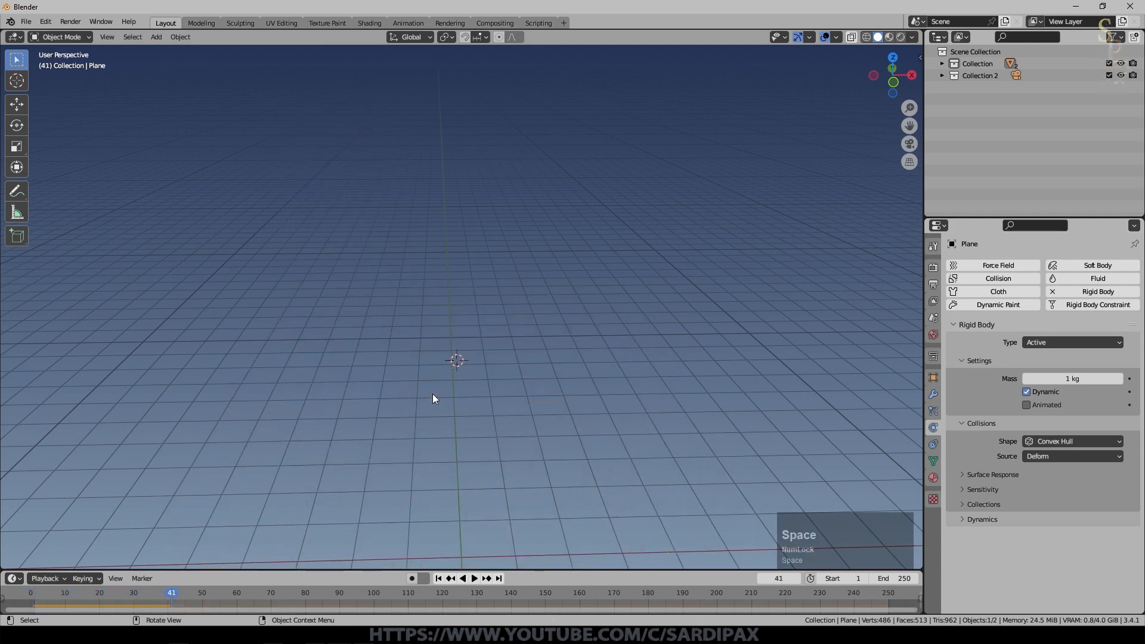
{"action": "left_click", "coordinate": [440, 579]}
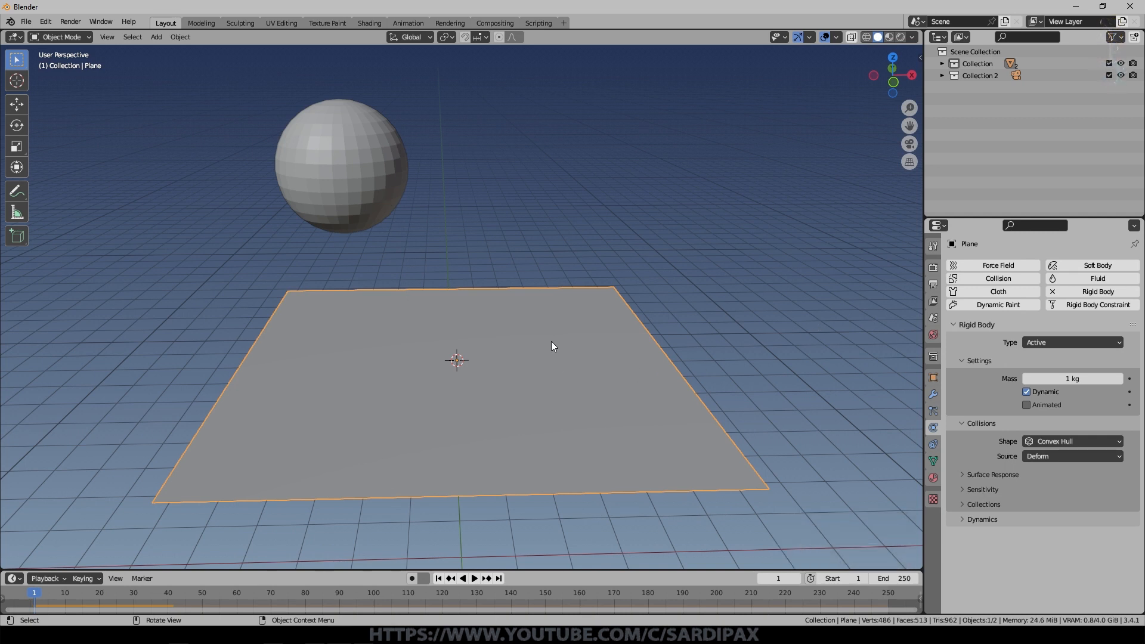
Step: Change the plane's rigid body type to Passive and play the sphere's drop onto it
{"action": "left_click", "coordinate": [1037, 341]}
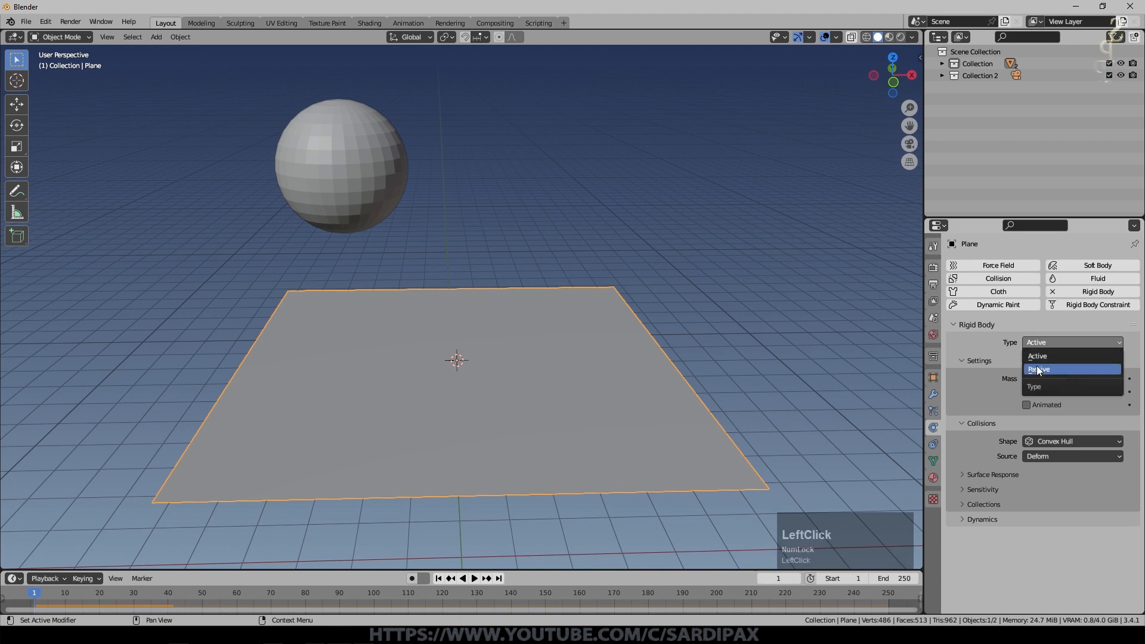
{"action": "left_click", "coordinate": [1035, 369]}
{"action": "key", "text": "space"}
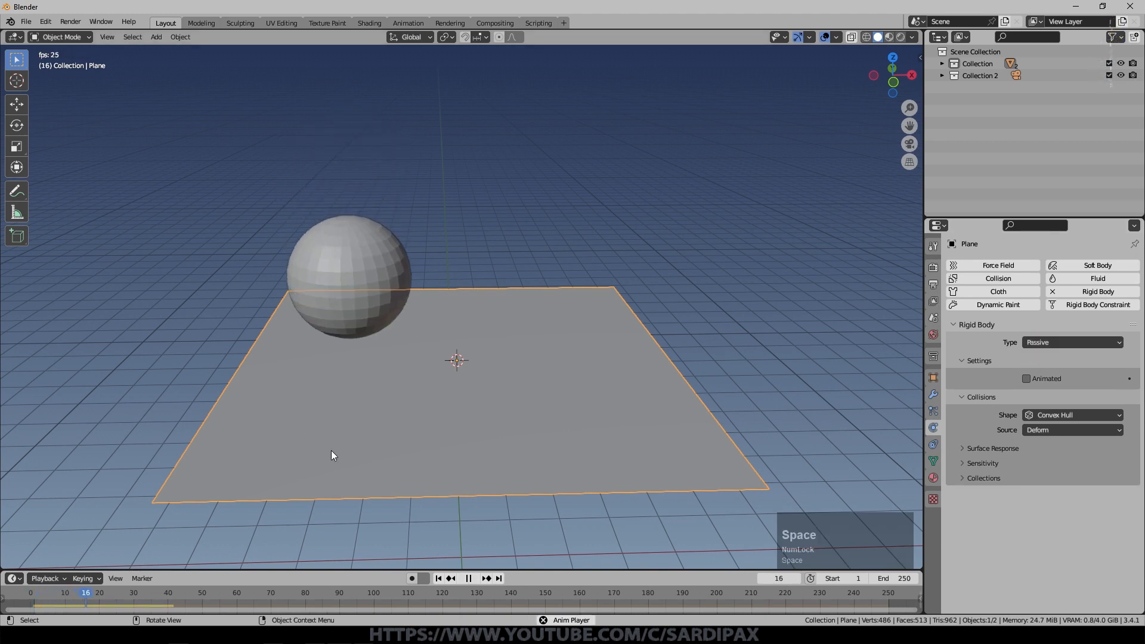
{"action": "middle_click", "coordinate": [299, 453]}
{"action": "middle_click_drag", "start_coordinate": [300, 453], "coordinate": [429, 428]}
{"action": "left_click", "coordinate": [439, 579]}
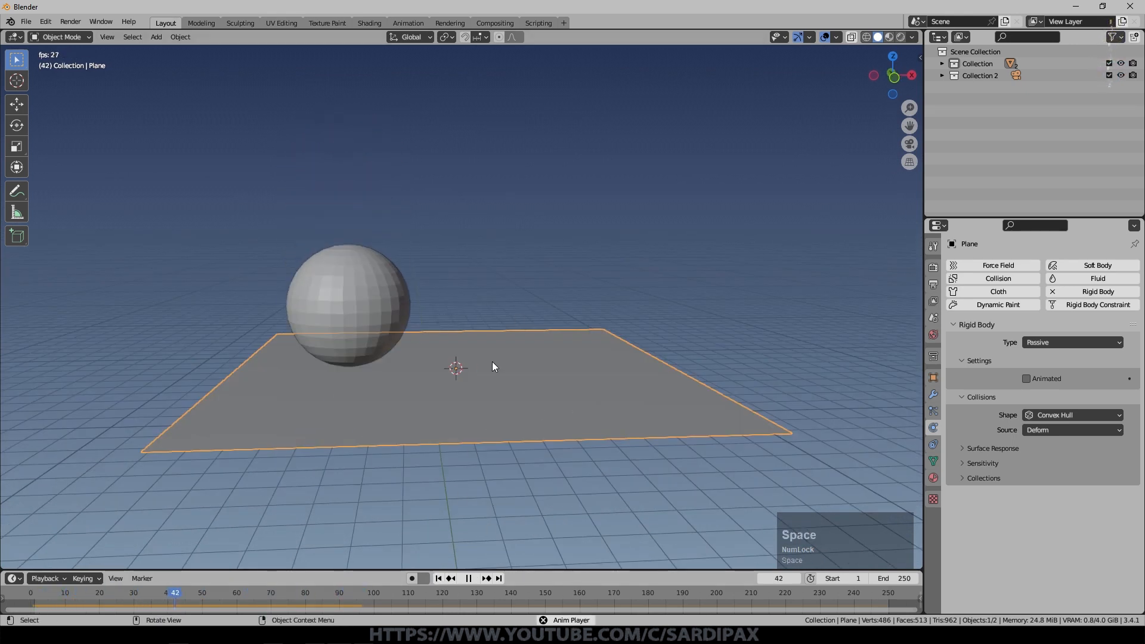
{"action": "key", "text": "space"}
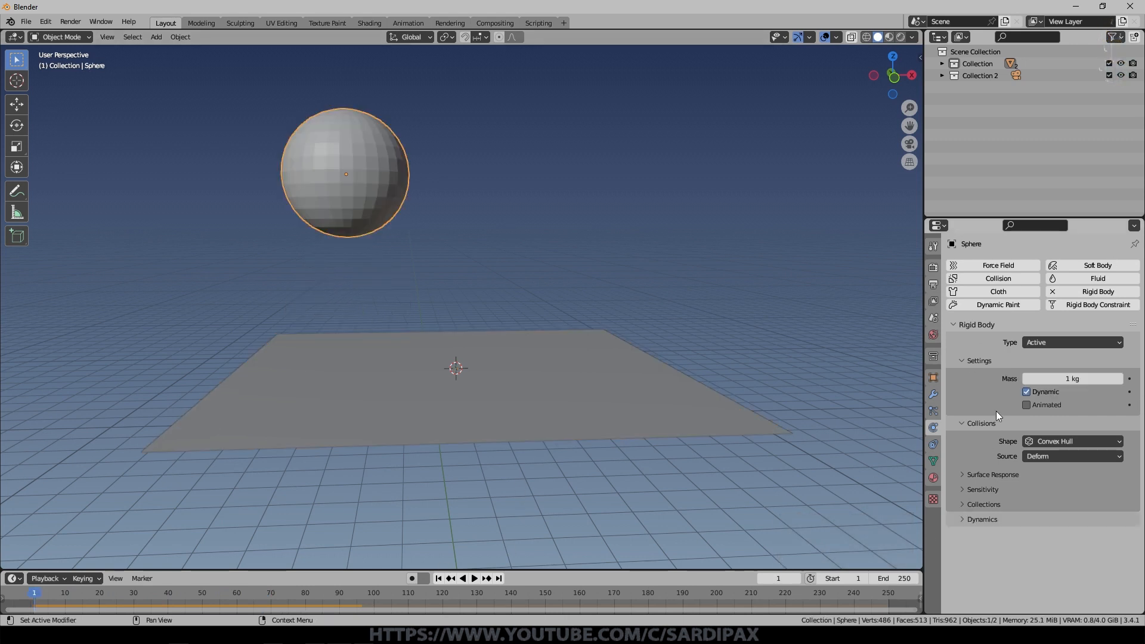
Step: Set the Surface Response Bounciness of both the sphere and the plane to 1.000
{"action": "left_click", "coordinate": [993, 475]}
{"action": "left_click_drag", "start_coordinate": [1046, 505], "coordinate": [1091, 505]}
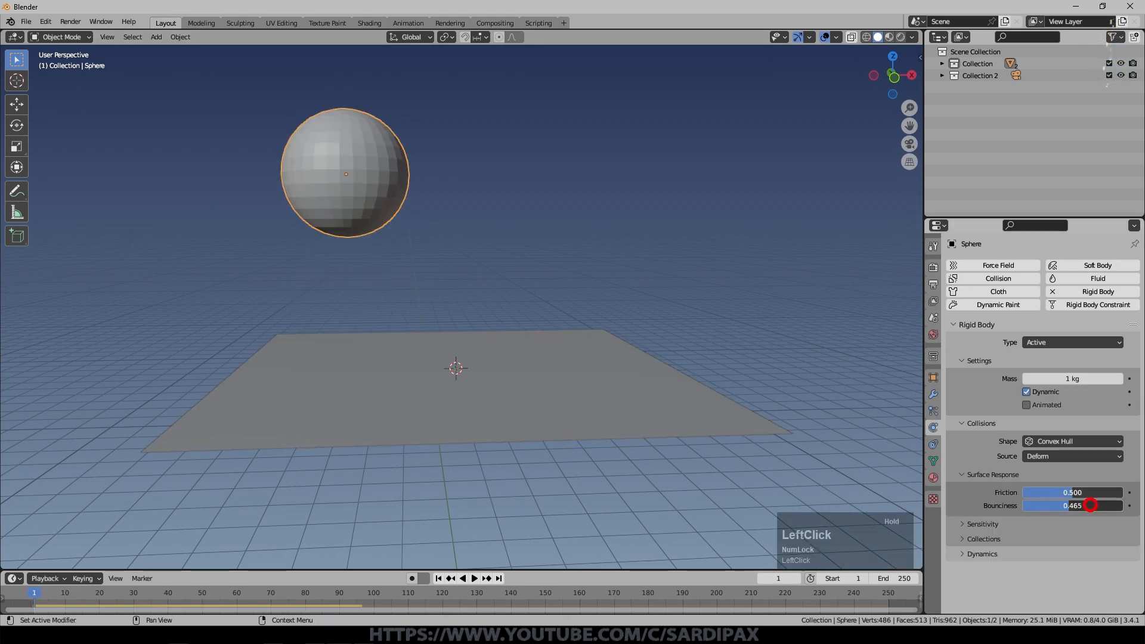
{"action": "left_click", "coordinate": [469, 578]}
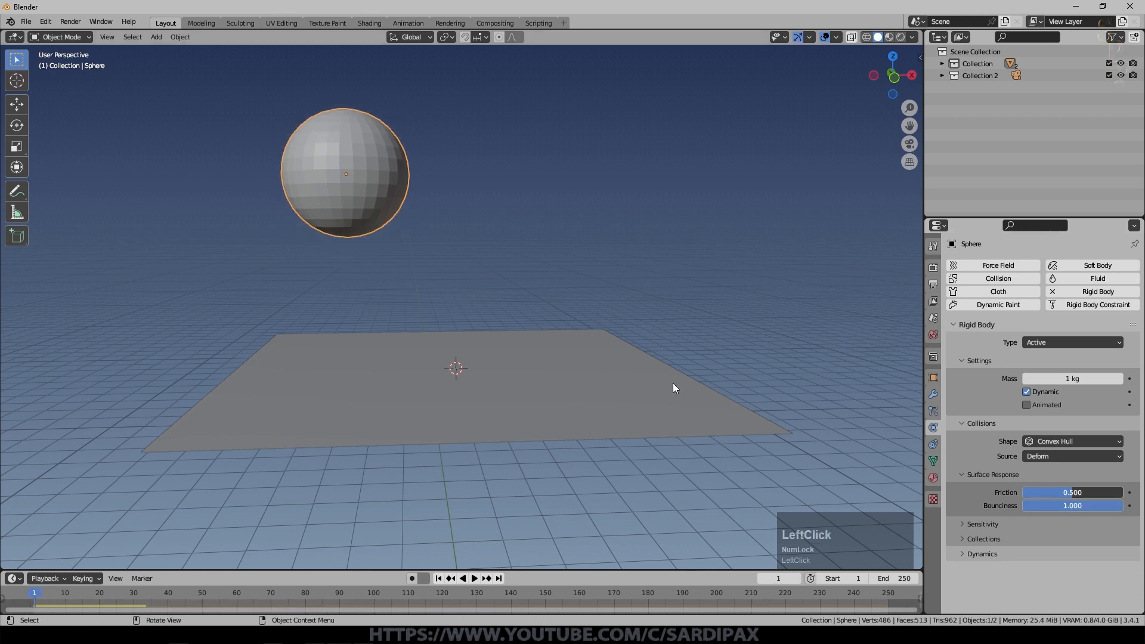
{"action": "left_click", "coordinate": [595, 434]}
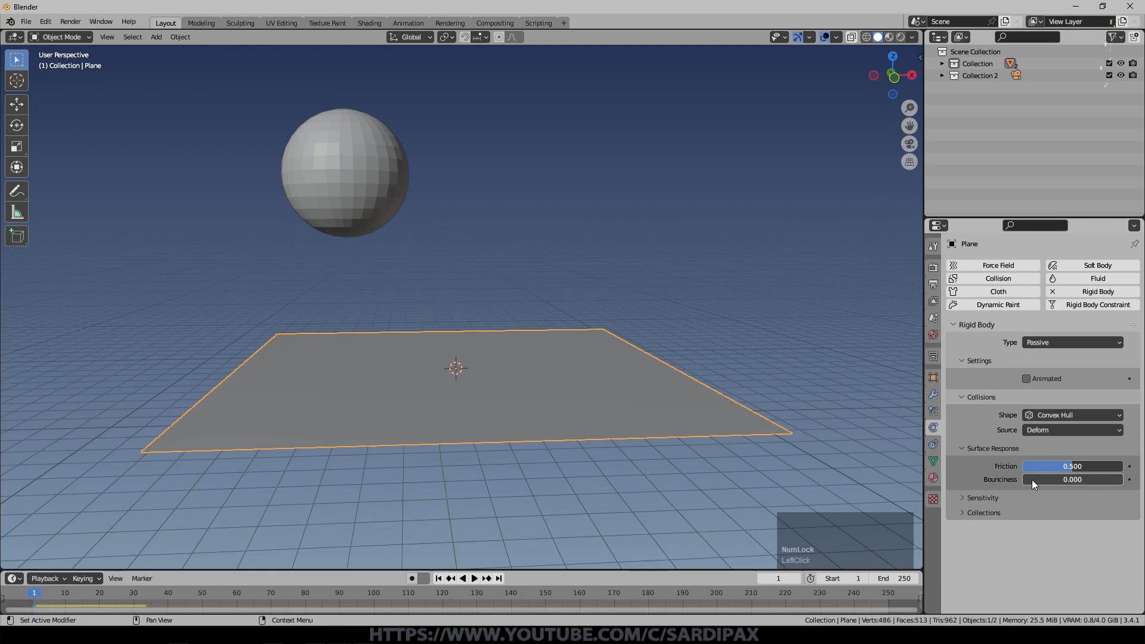
{"action": "left_click_drag", "start_coordinate": [1031, 479], "coordinate": [1131, 479]}
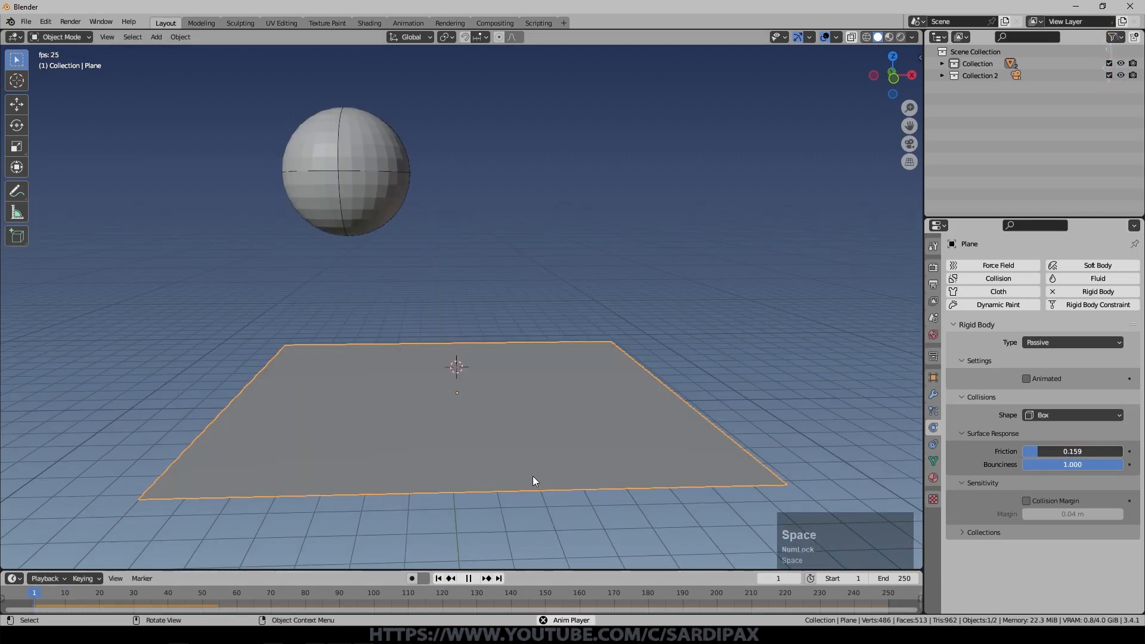
Step: Replay the sphere's bounce on the plane from a low viewing angle
{"action": "middle_click_drag", "start_coordinate": [523, 507], "coordinate": [516, 489]}
{"action": "key", "text": "space"}
{"action": "key", "text": "space"}
{"action": "left_click", "coordinate": [439, 578]}
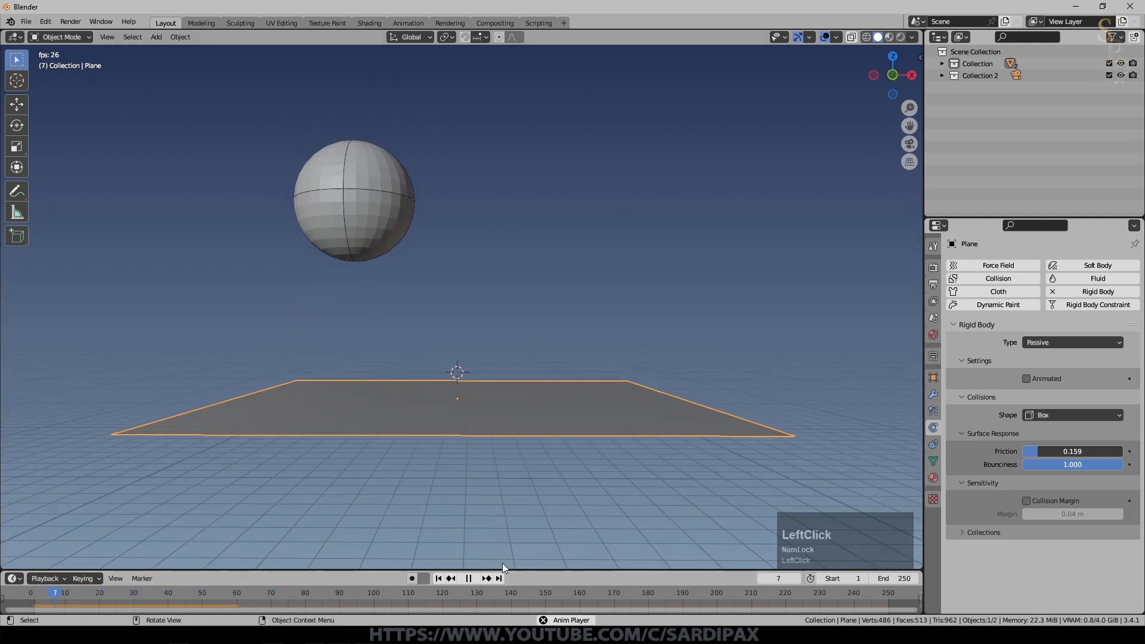
{"action": "key", "text": "space"}
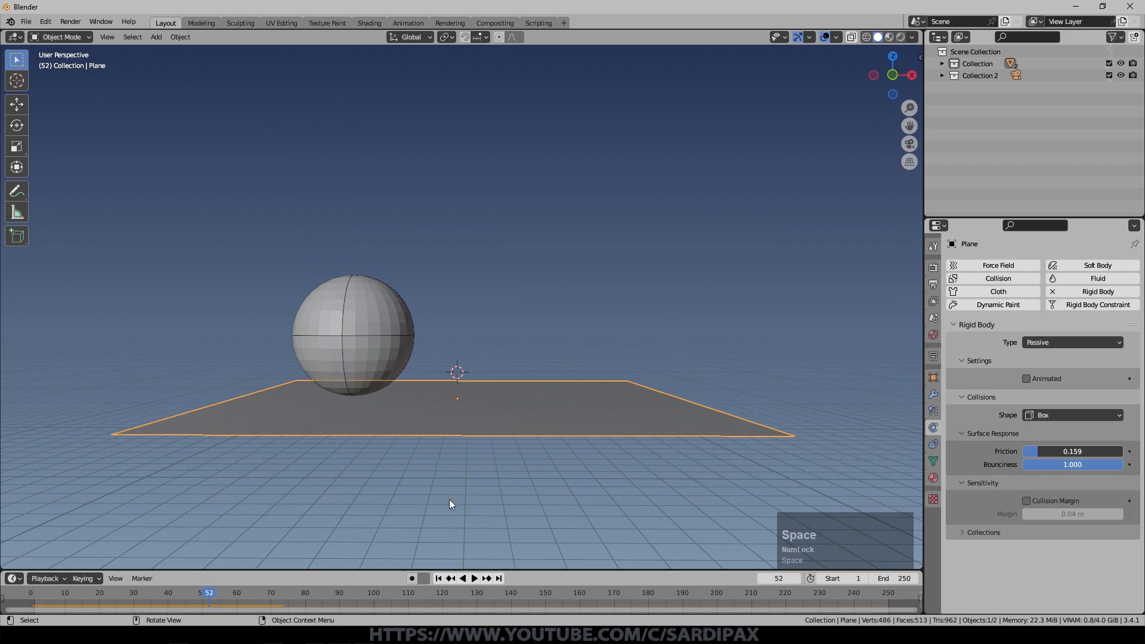
Step: Tilt the plane into a ramp and play the simulation of the sphere bouncing down it
{"action": "left_click", "coordinate": [517, 409]}
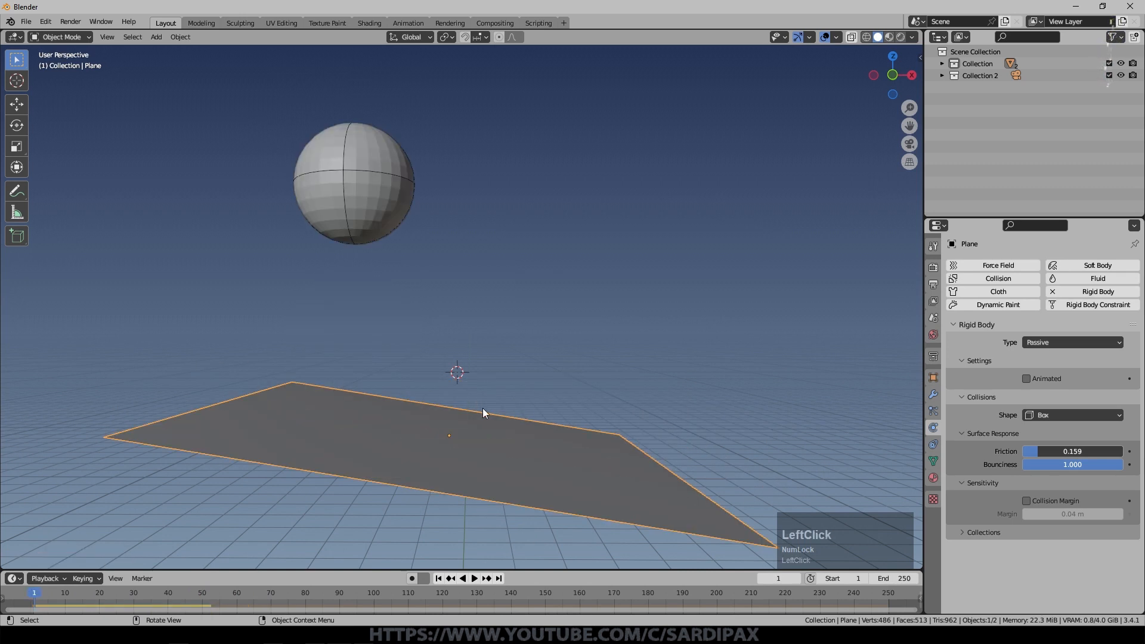
{"action": "key", "text": "space"}
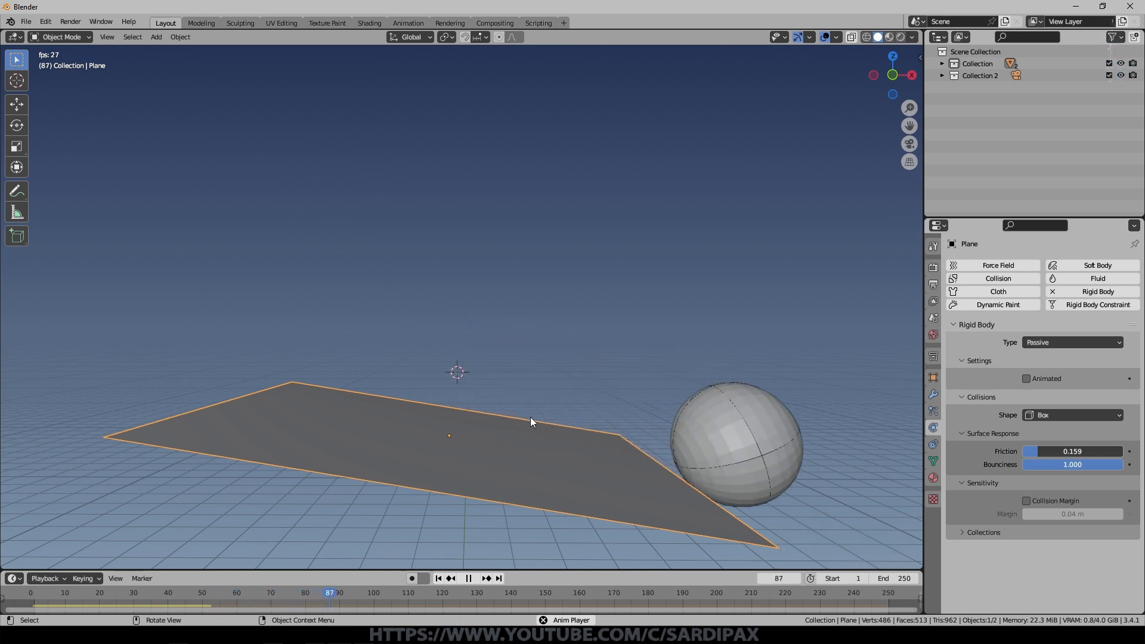
{"action": "key", "text": "space"}
{"action": "left_click", "coordinate": [438, 578]}
{"action": "key", "text": "space"}
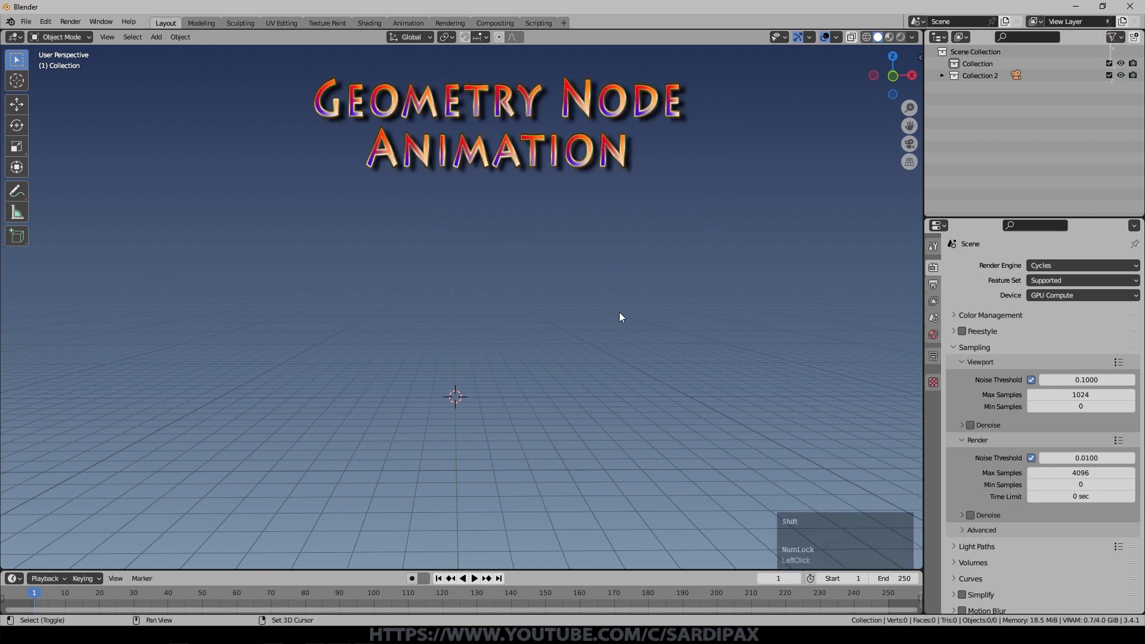
Step: Add a plane mesh to the empty scene
{"action": "key", "text": "shift+a"}
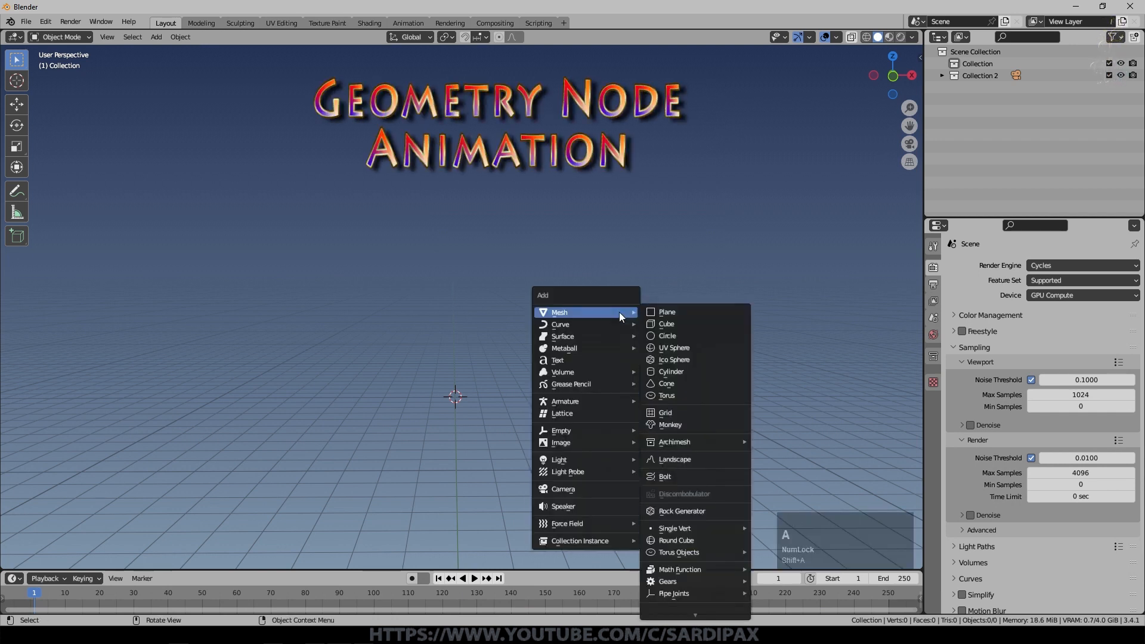
{"action": "left_click", "coordinate": [686, 311]}
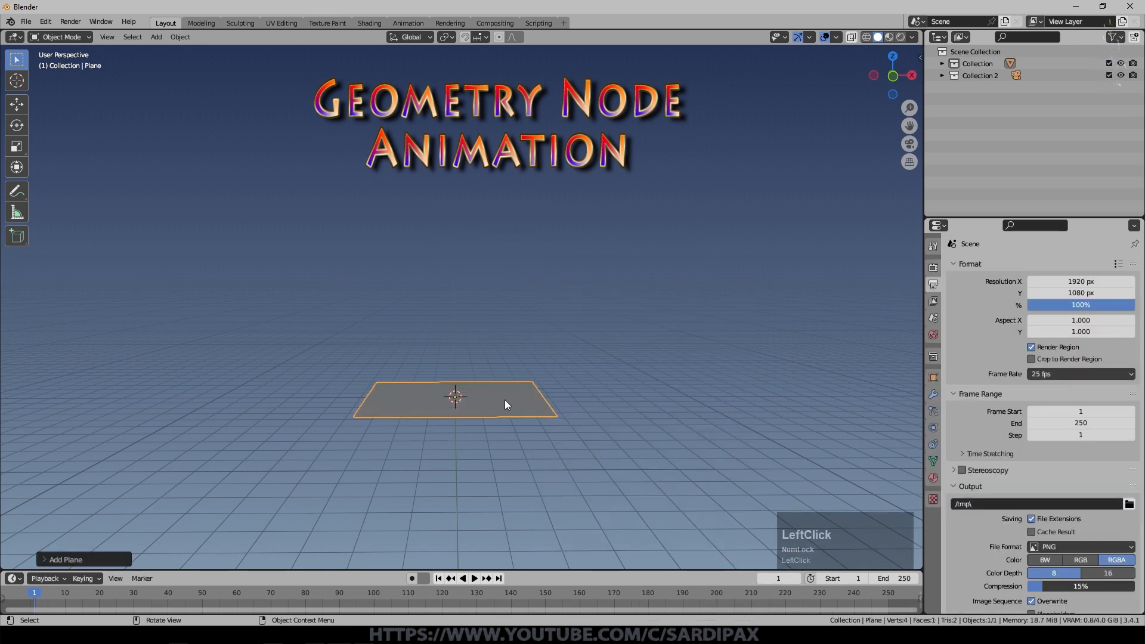
{"action": "scroll", "coordinate": [504, 399], "scroll_direction": "up", "scroll_amount": 2}
Step: Split off an area above the viewport as a Geometry Node Editor and create a new node tree for the plane
{"action": "left_click_drag", "start_coordinate": [920, 33], "coordinate": [907, 178]}
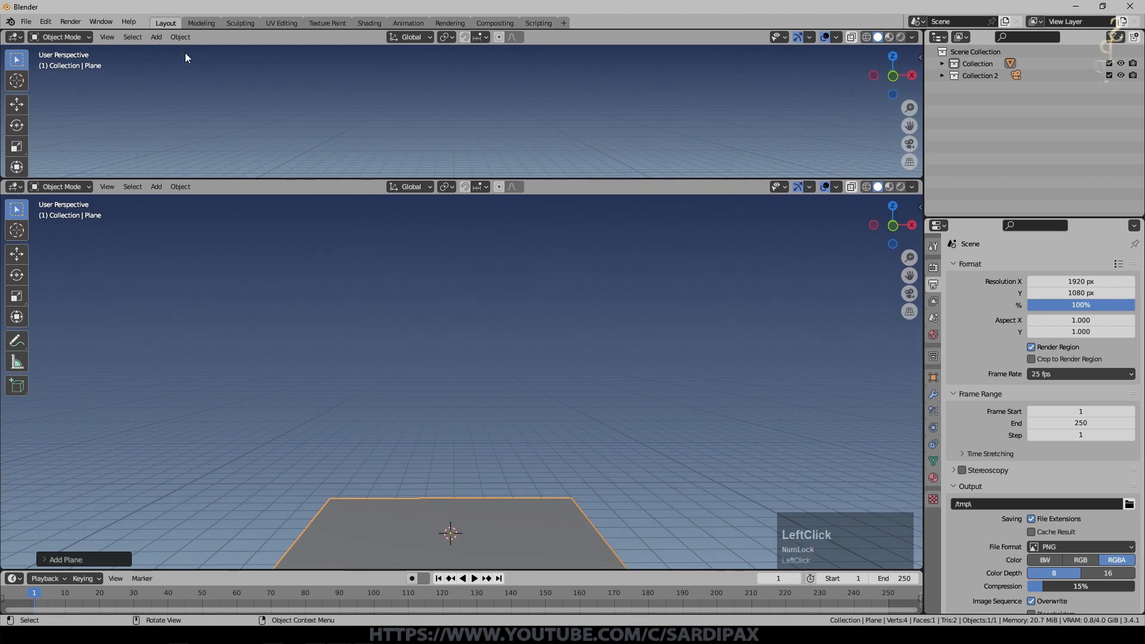
{"action": "left_click", "coordinate": [14, 37]}
{"action": "left_click", "coordinate": [52, 127]}
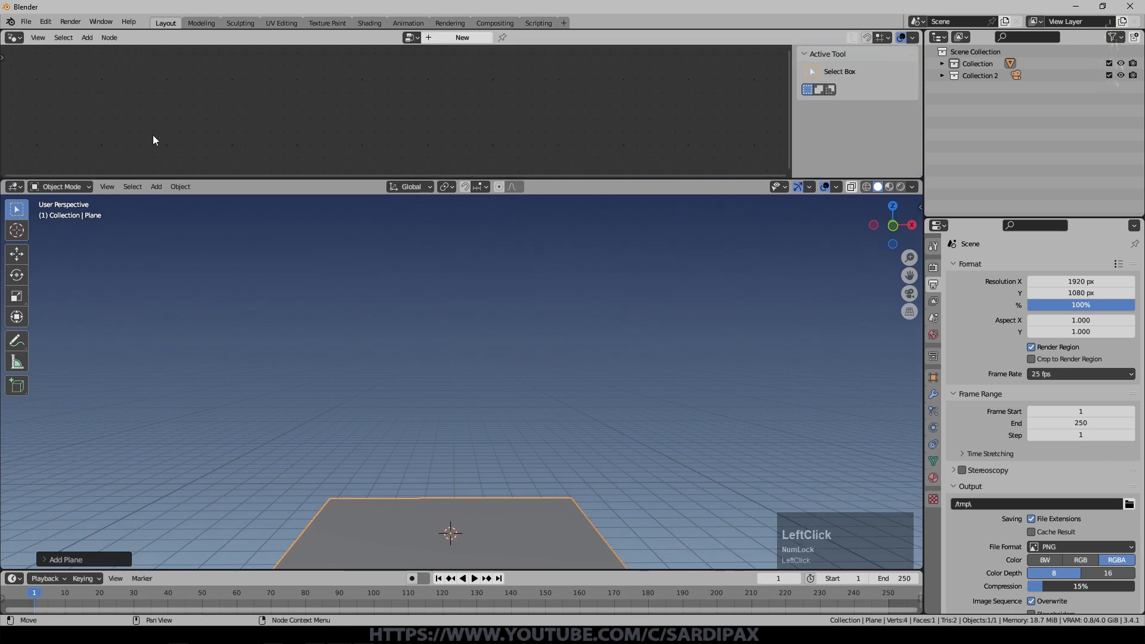
{"action": "left_click", "coordinate": [463, 37]}
{"action": "scroll", "coordinate": [651, 349], "scroll_direction": "down", "scroll_amount": 5}
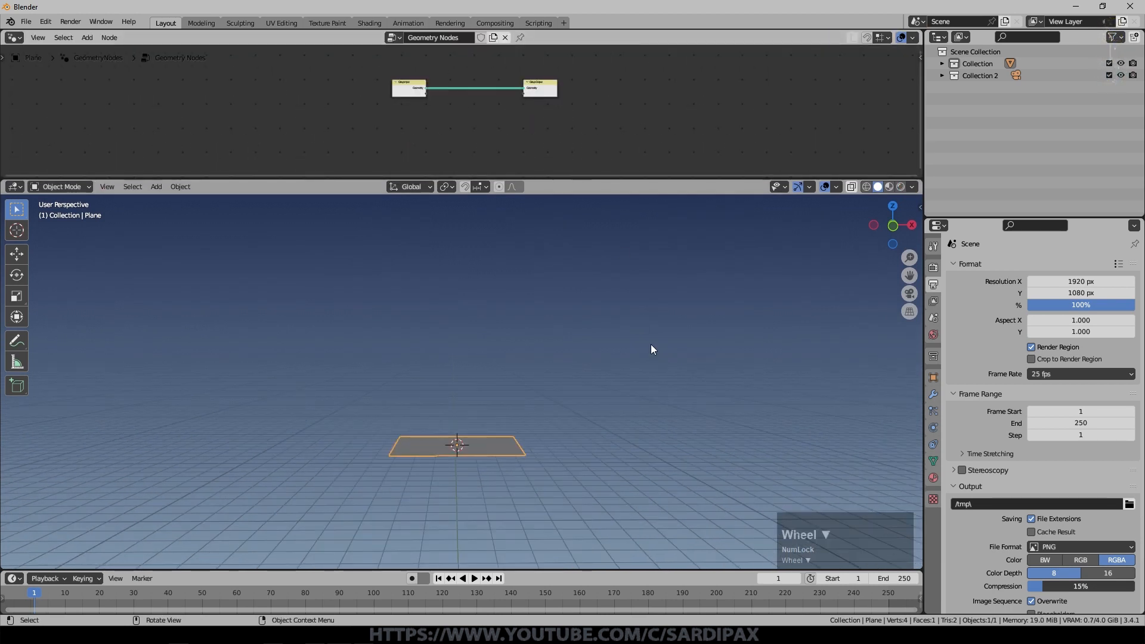
Step: Add an ico sphere to the scene and move it well away from the plane
{"action": "key", "text": "shift+a"}
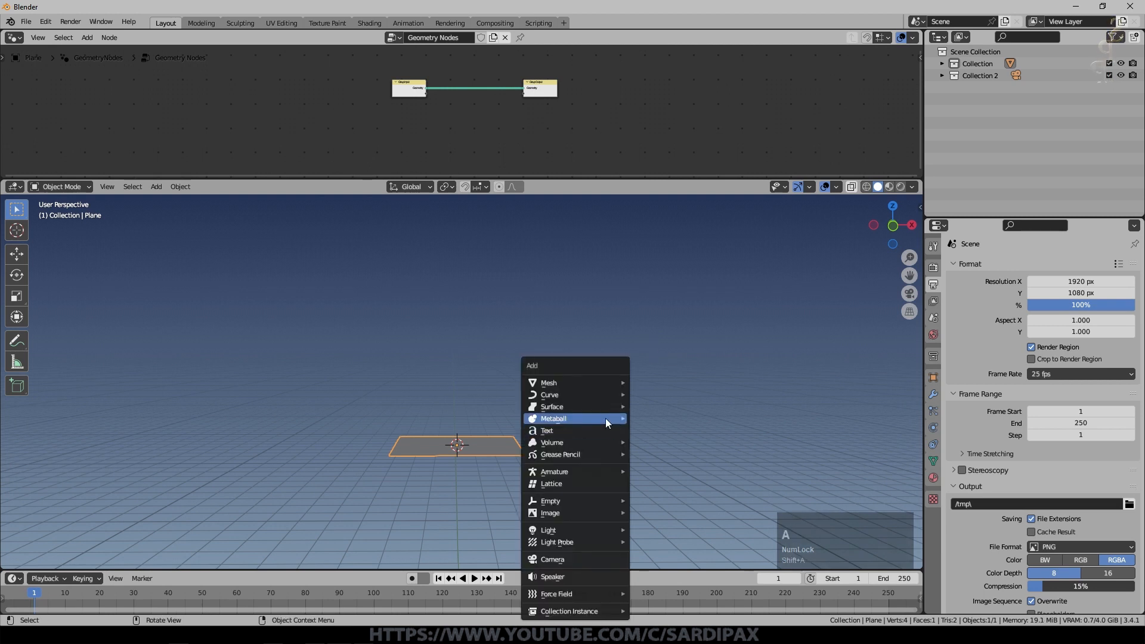
{"action": "mouse_move", "coordinate": [590, 385]}
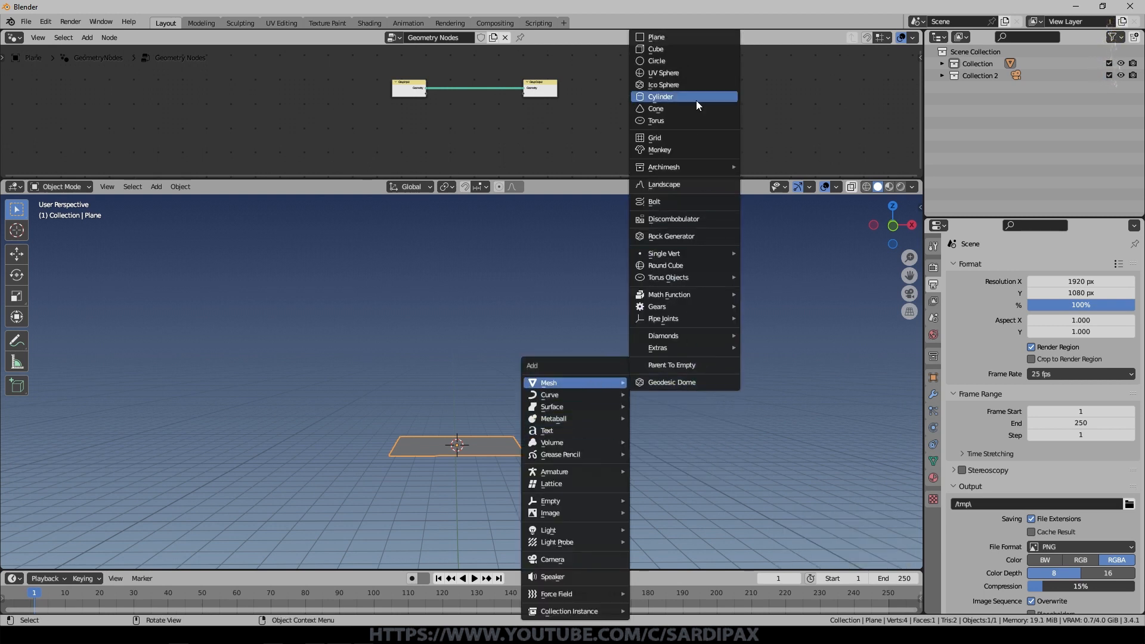
{"action": "left_click", "coordinate": [693, 86]}
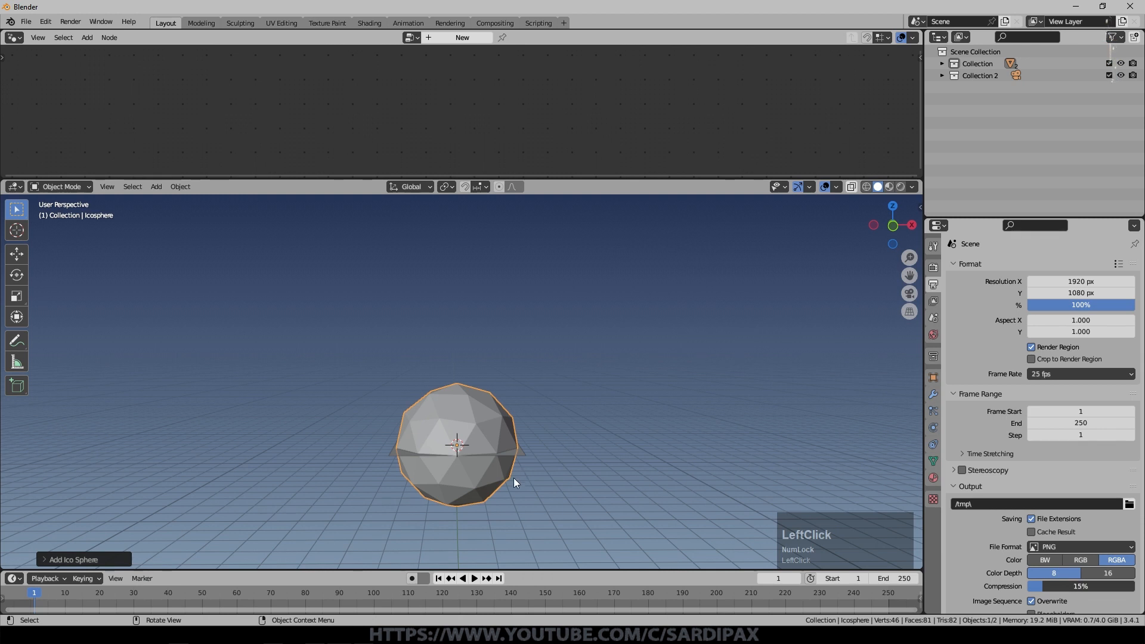
{"action": "key", "text": "g"}
{"action": "left_click", "coordinate": [816, 396]}
{"action": "scroll", "coordinate": [816, 397], "scroll_direction": "up", "scroll_amount": 4}
Step: Bring the Icosphere into the plane's geometry node tree as an Object Info node
{"action": "left_click", "coordinate": [505, 512]}
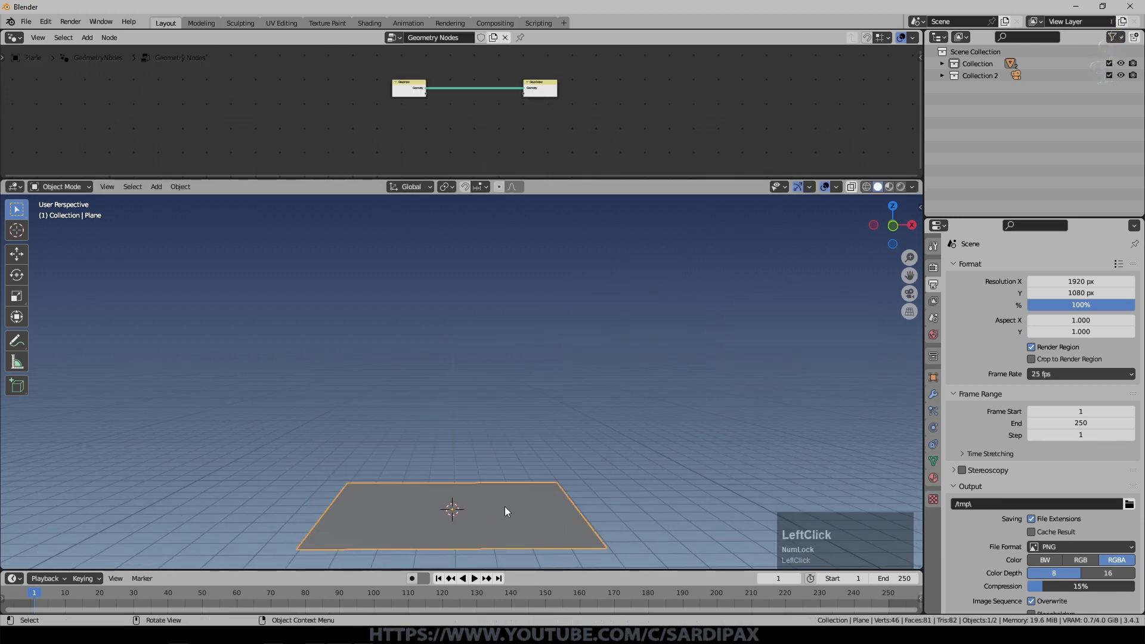
{"action": "left_click", "coordinate": [942, 63]}
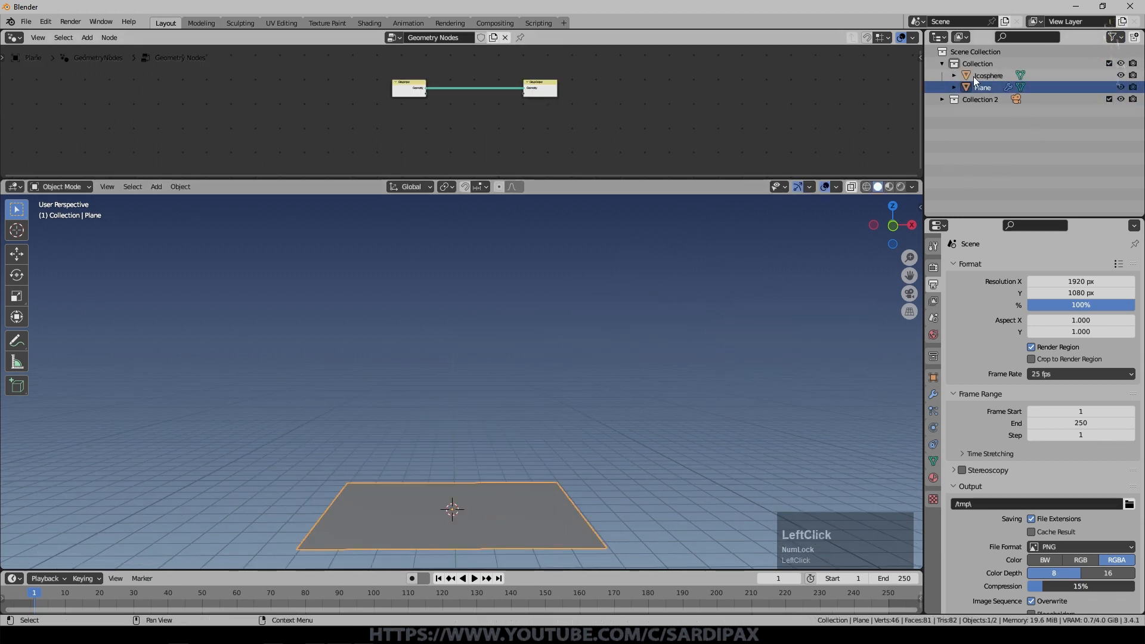
{"action": "key", "text": "Home"}
{"action": "left_click_drag", "start_coordinate": [981, 76], "coordinate": [385, 150]}
{"action": "middle_click_drag", "start_coordinate": [477, 156], "coordinate": [567, 121]}
Step: Insert a Join Geometry node before the Group Output and connect the Object Info geometry to it
{"action": "left_click", "coordinate": [87, 37]}
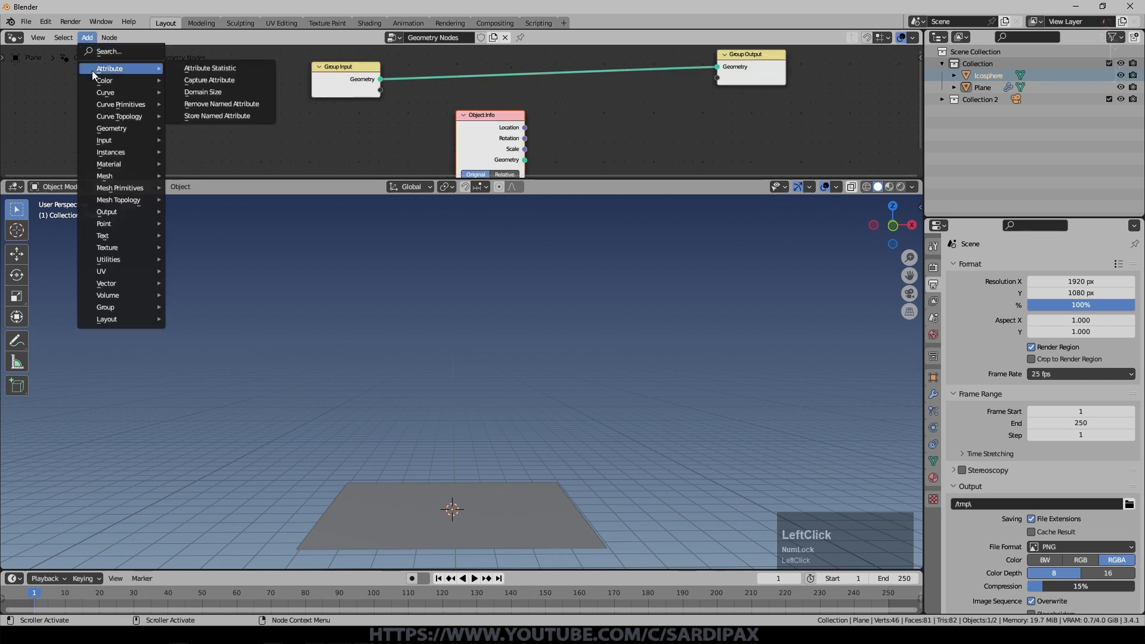
{"action": "mouse_move", "coordinate": [123, 130]}
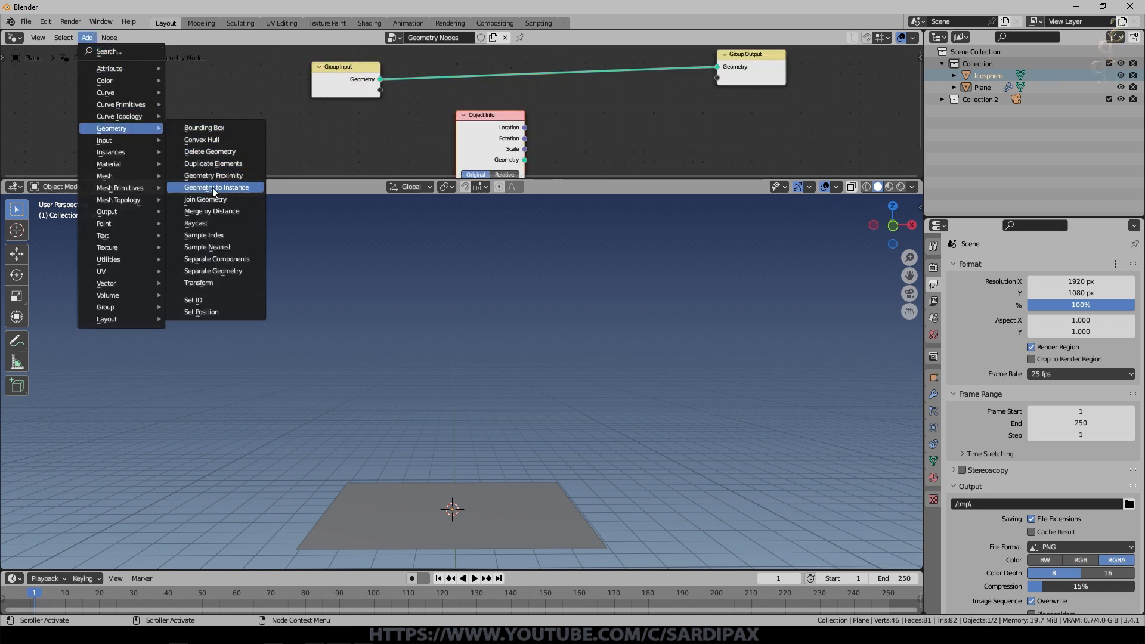
{"action": "left_click", "coordinate": [218, 204]}
{"action": "left_click", "coordinate": [621, 73]}
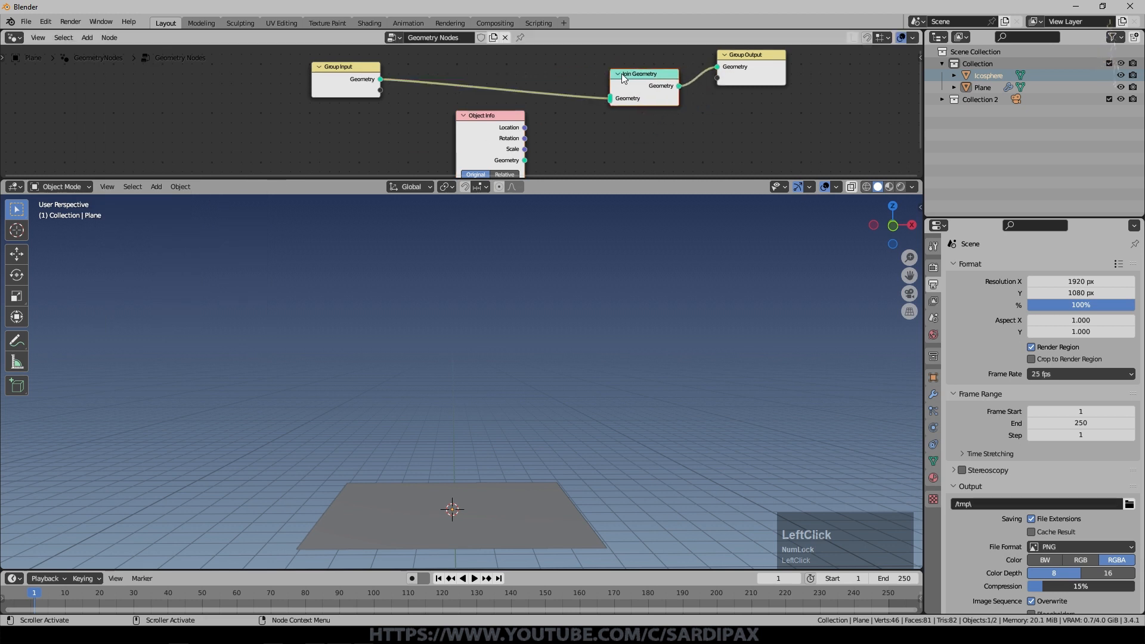
{"action": "left_click_drag", "start_coordinate": [486, 119], "coordinate": [420, 118]}
{"action": "left_click_drag", "start_coordinate": [461, 159], "coordinate": [607, 103]}
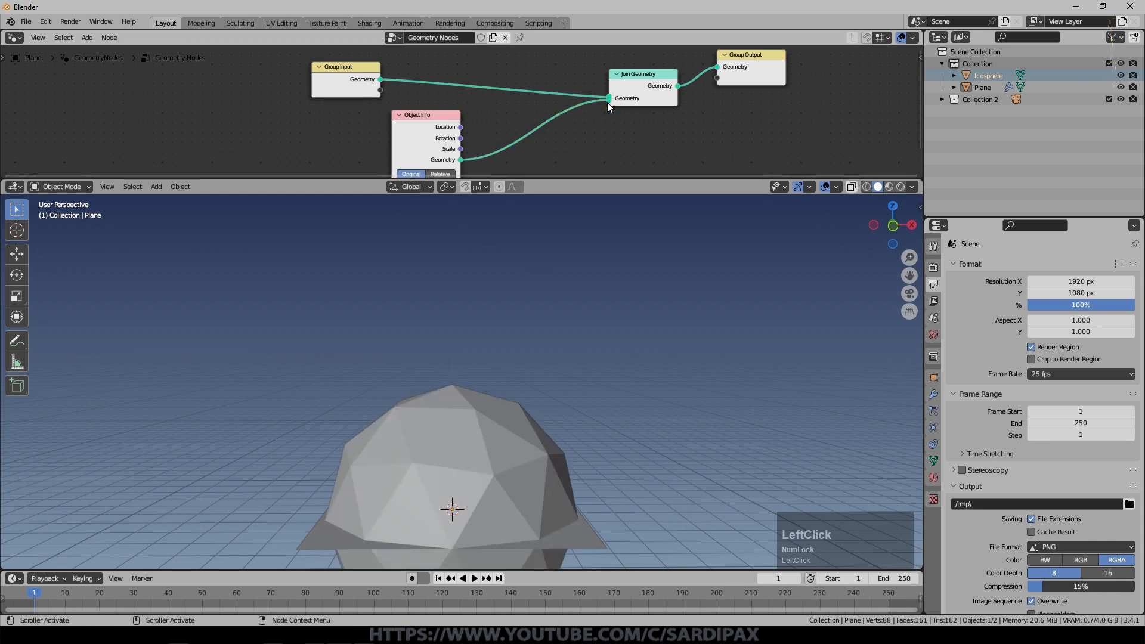
Step: Insert a Transform node between the Object Info node and the Join Geometry node
{"action": "scroll", "coordinate": [535, 160], "scroll_direction": "down", "scroll_amount": 2}
{"action": "middle_click_drag", "start_coordinate": [535, 158], "coordinate": [534, 158]}
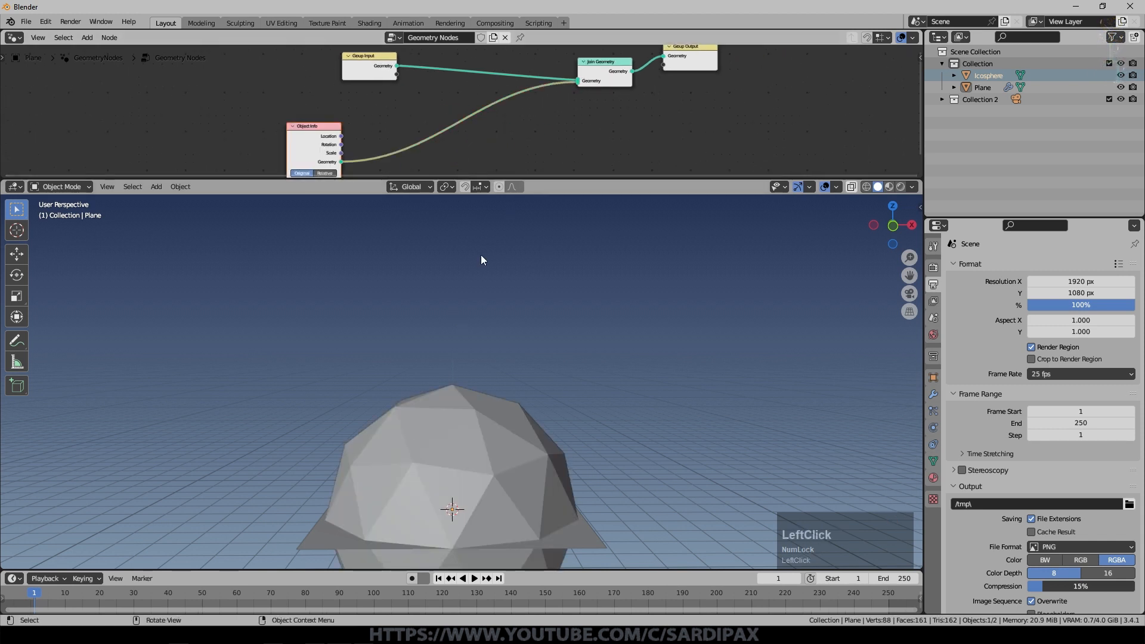
{"action": "scroll", "coordinate": [278, 188], "scroll_direction": "up", "scroll_amount": 1}
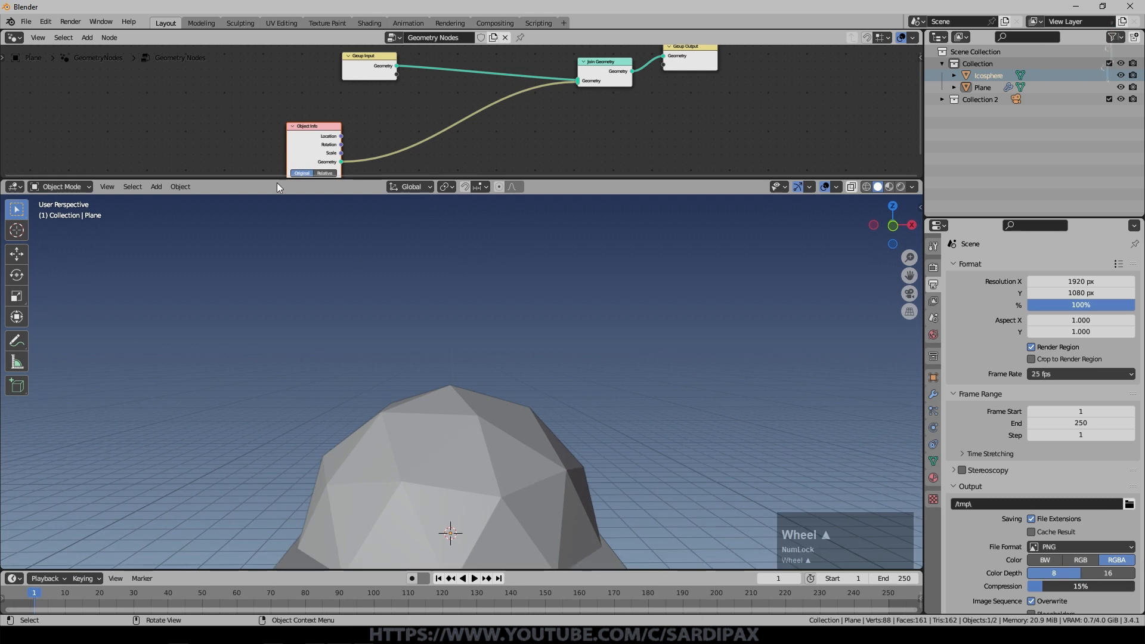
{"action": "left_click", "coordinate": [86, 38]}
{"action": "mouse_move", "coordinate": [119, 128]}
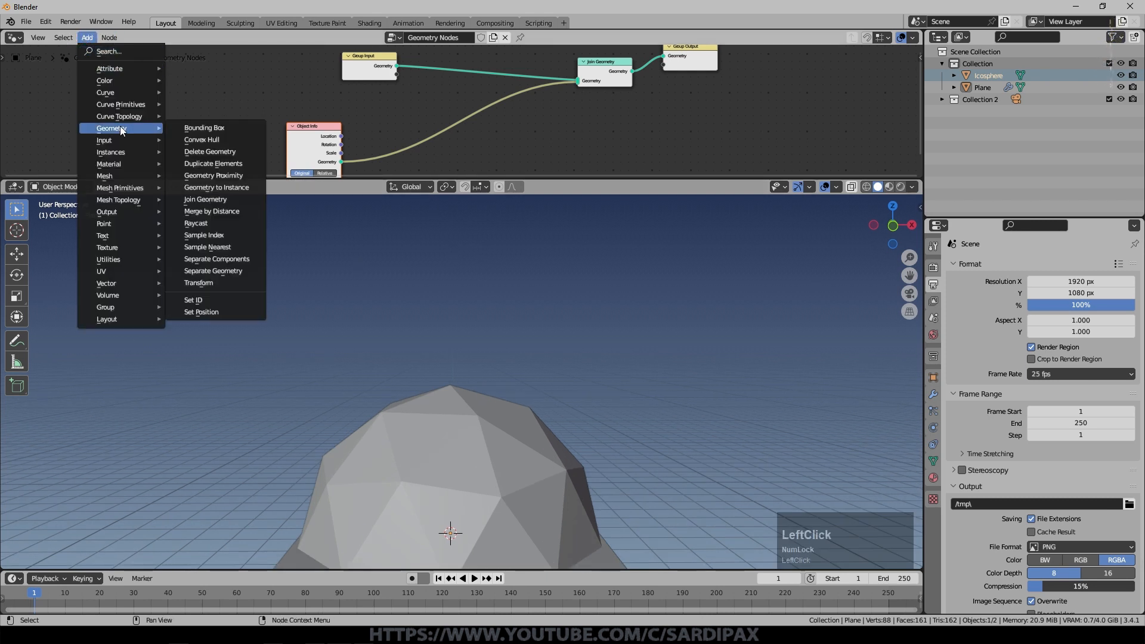
{"action": "left_click", "coordinate": [208, 282]}
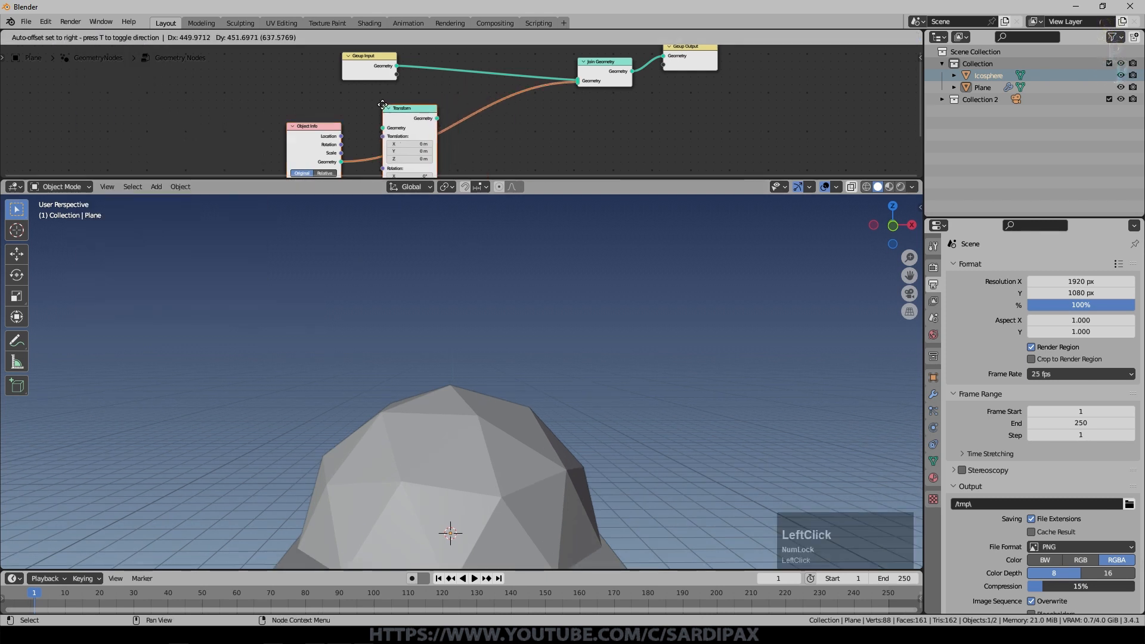
{"action": "left_click", "coordinate": [424, 117]}
Step: Set the Transform node's scale to 0.25 on all three axes
{"action": "middle_click_drag", "start_coordinate": [485, 142], "coordinate": [505, 65]}
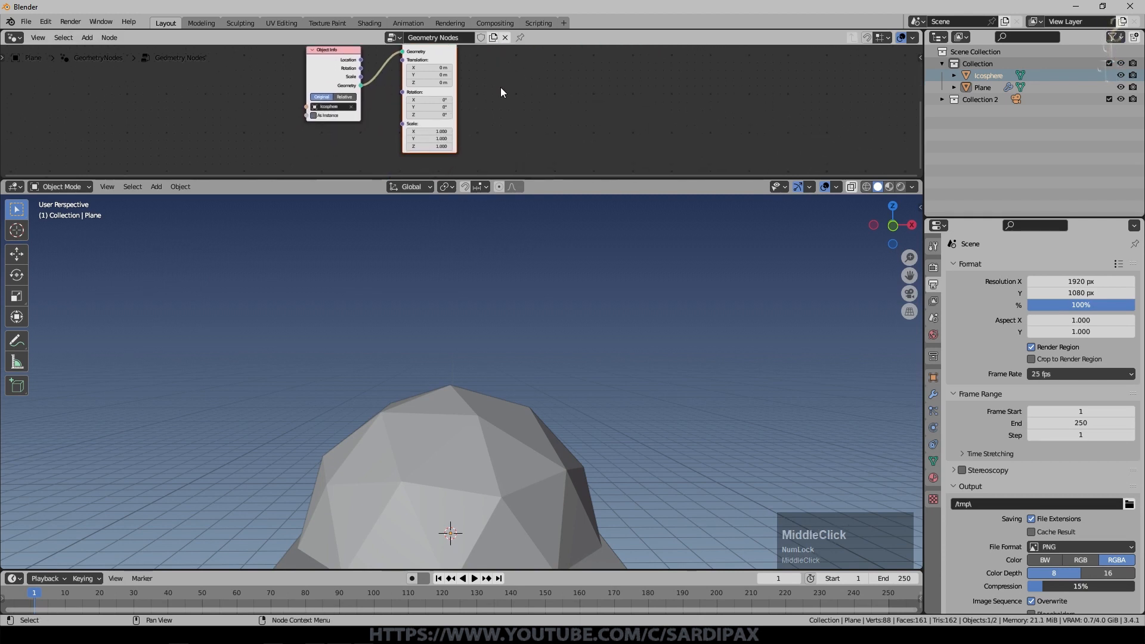
{"action": "scroll", "coordinate": [486, 97], "scroll_direction": "up", "scroll_amount": 1}
{"action": "left_click_drag", "start_coordinate": [438, 134], "coordinate": [428, 166]}
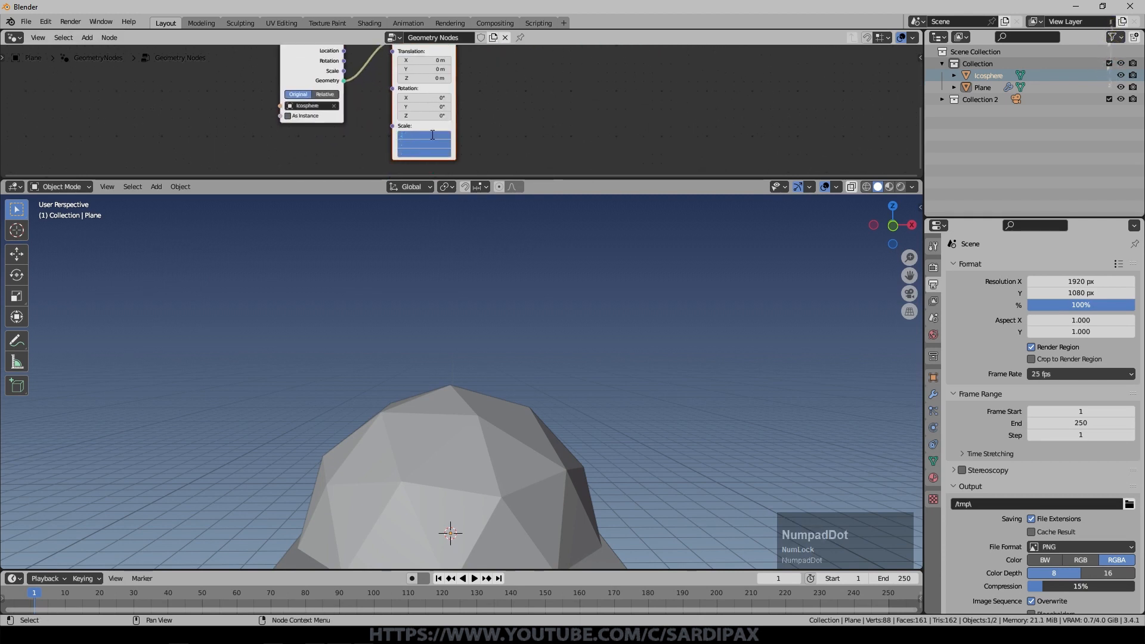
{"action": "type", "text": ".25"}
{"action": "key", "text": "KP_Enter"}
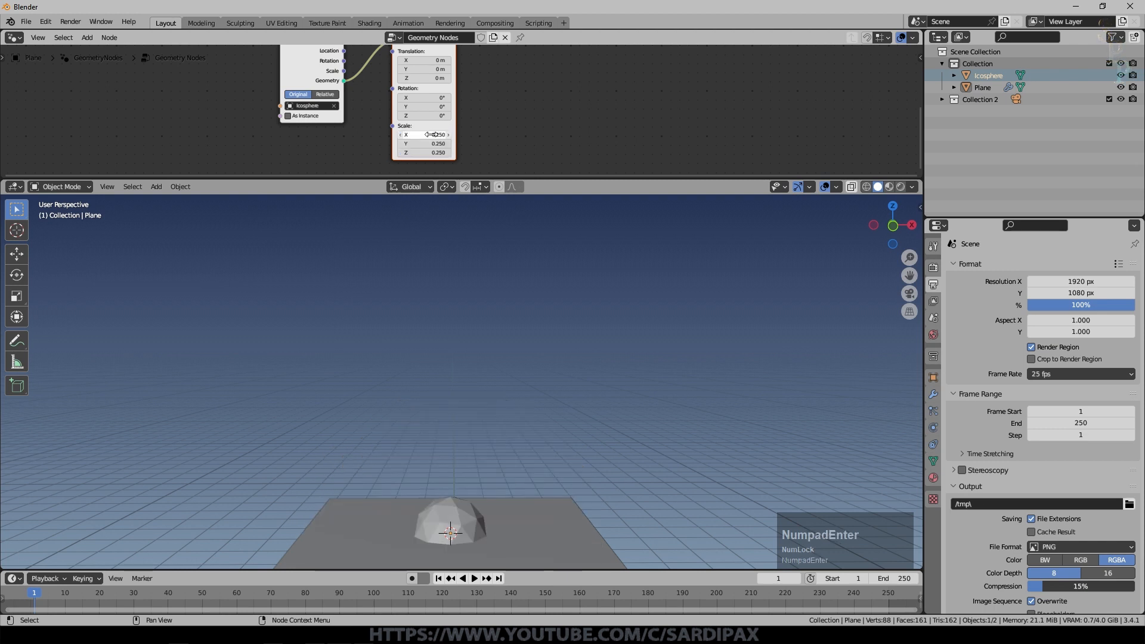
Step: Move the Object Info node farther away from the Transform node
{"action": "middle_click_drag", "start_coordinate": [474, 478], "coordinate": [477, 471]}
{"action": "scroll", "coordinate": [477, 471], "scroll_direction": "up", "scroll_amount": 1}
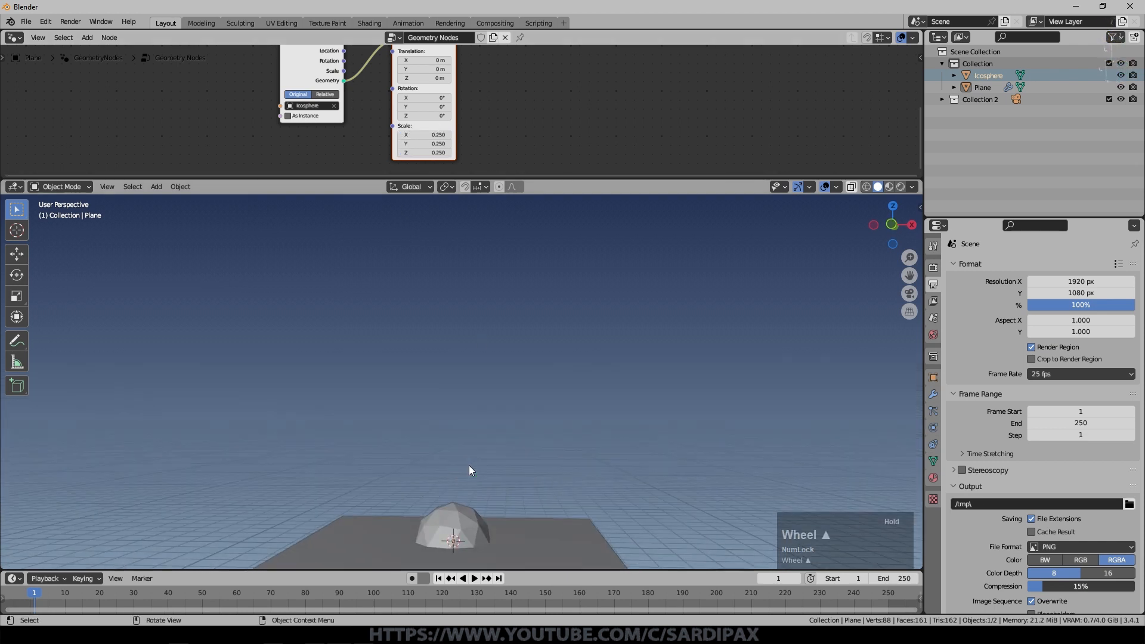
{"action": "middle_click_drag", "start_coordinate": [525, 56], "coordinate": [621, 90]}
{"action": "scroll", "coordinate": [620, 90], "scroll_direction": "up", "scroll_amount": 1}
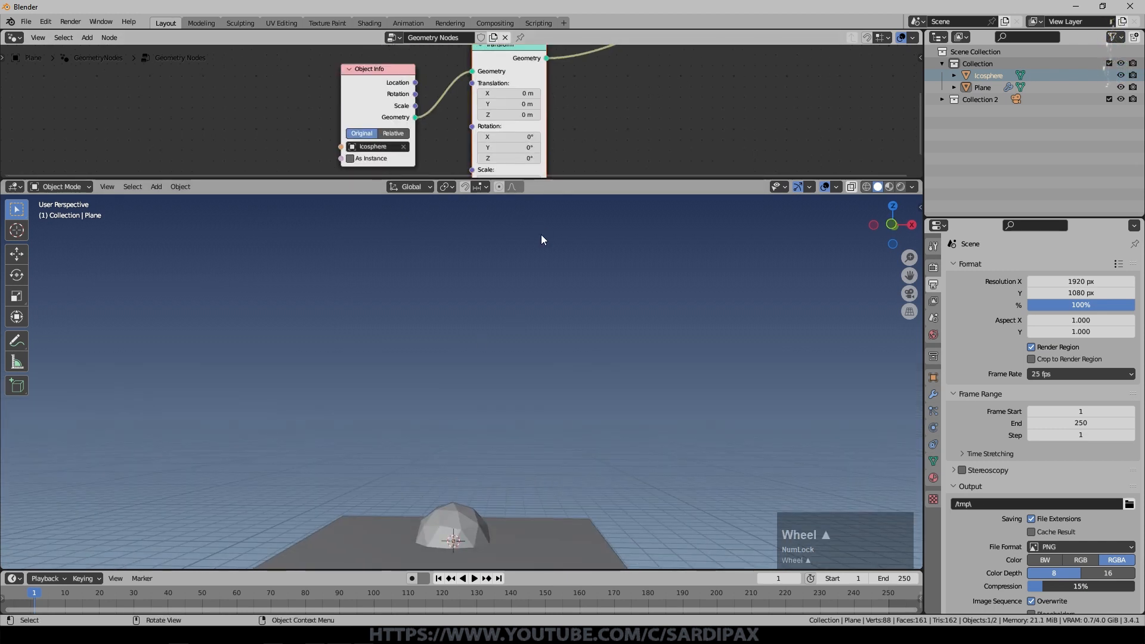
{"action": "scroll", "coordinate": [566, 418], "scroll_direction": "up", "scroll_amount": 2}
{"action": "middle_click_drag", "start_coordinate": [581, 435], "coordinate": [613, 224]}
{"action": "middle_click_drag", "start_coordinate": [387, 77], "coordinate": [335, 111]}
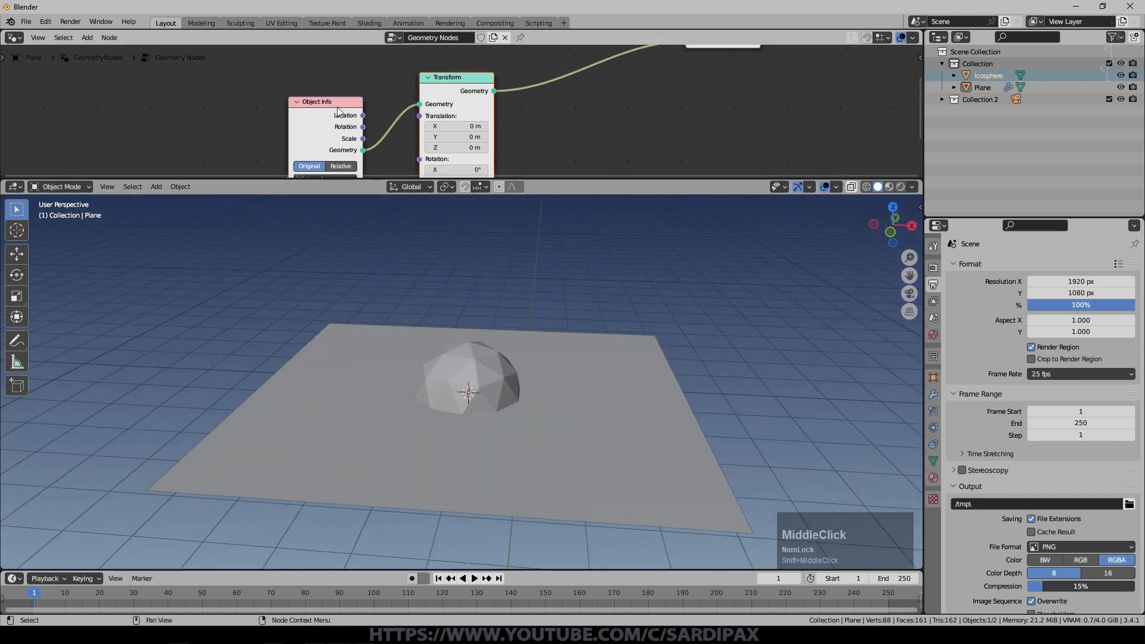
{"action": "left_click_drag", "start_coordinate": [334, 105], "coordinate": [275, 75]}
{"action": "scroll", "coordinate": [621, 160], "scroll_direction": "down", "scroll_amount": 1}
Step: Give the original icosphere a new green material and reselect the plane
{"action": "scroll", "coordinate": [850, 260], "scroll_direction": "down", "scroll_amount": 8}
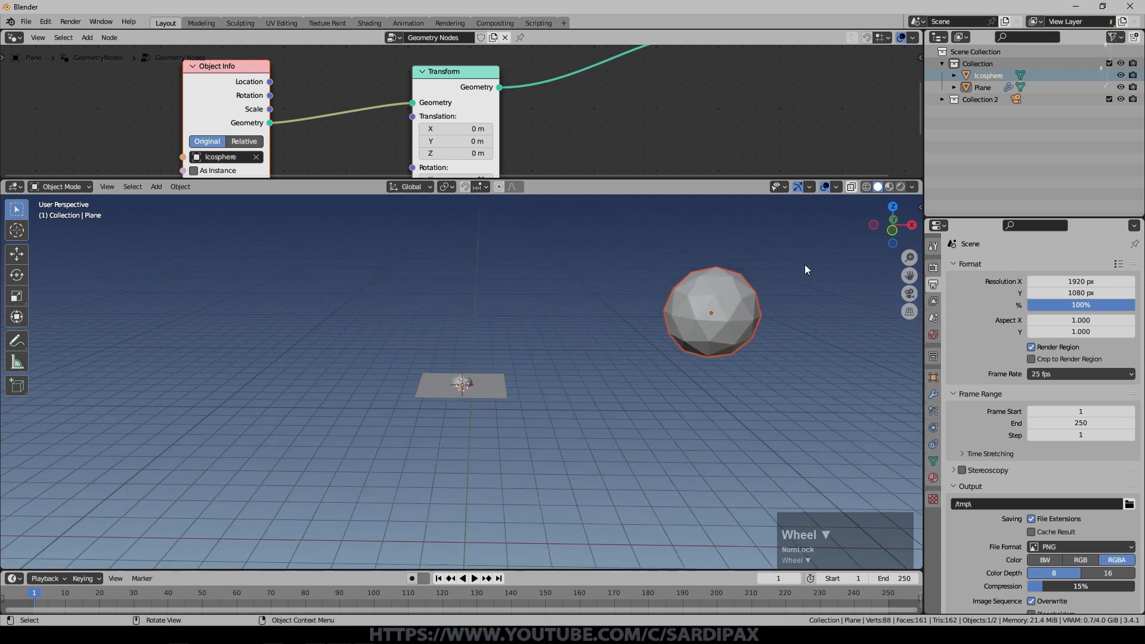
{"action": "left_click", "coordinate": [738, 294]}
{"action": "left_click", "coordinate": [934, 477]}
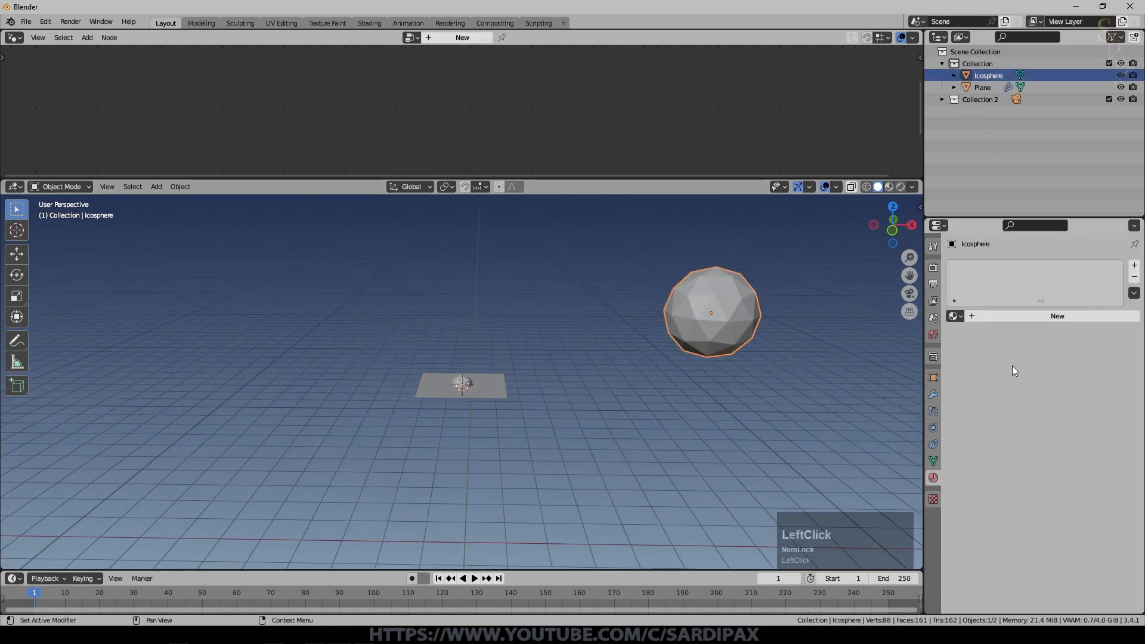
{"action": "left_click", "coordinate": [993, 312]}
{"action": "scroll", "coordinate": [957, 538], "scroll_direction": "down", "scroll_amount": 5}
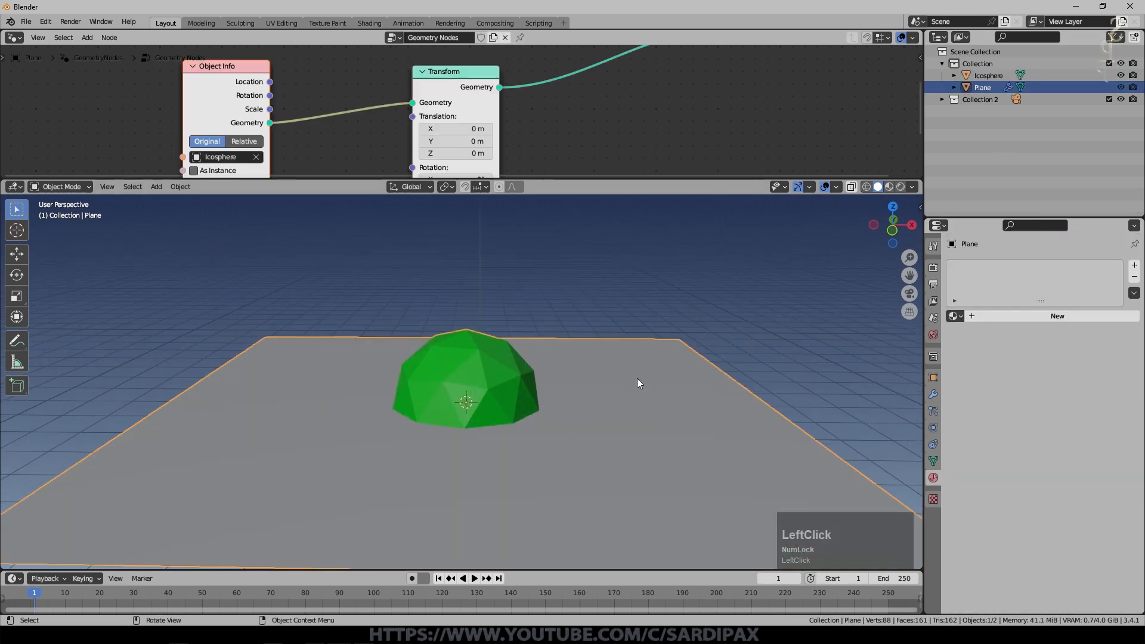
Step: At frame 25, keyframe the Transform node's translation at X -0.8 m, Z 0.3 m and its scale at 0.25
{"action": "middle_click_drag", "start_coordinate": [558, 135], "coordinate": [559, 113]}
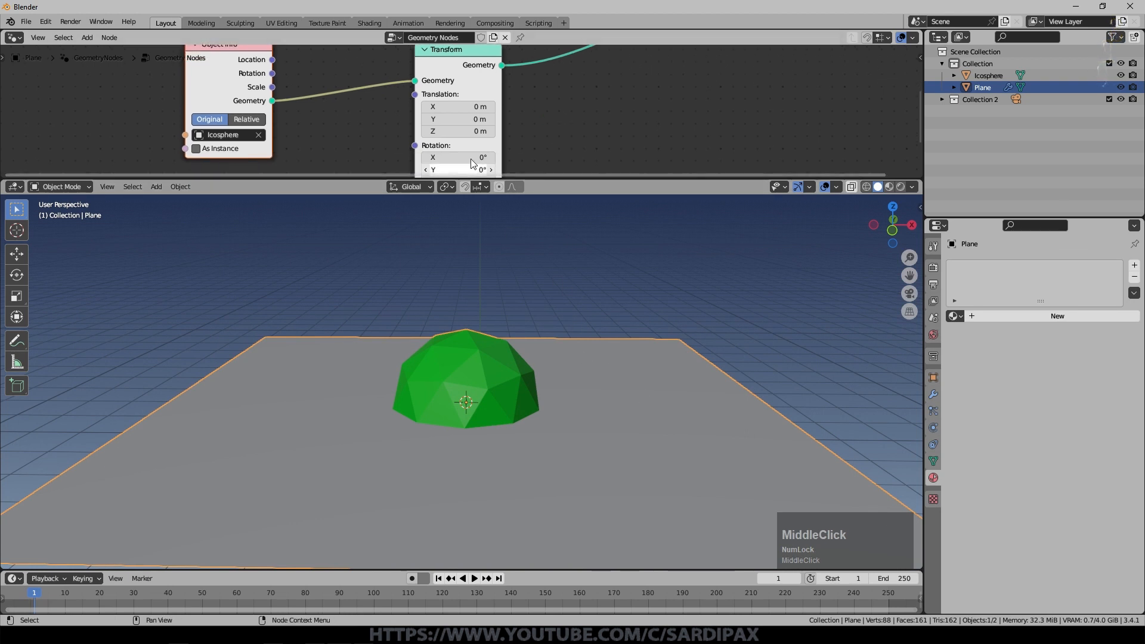
{"action": "left_click_drag", "start_coordinate": [459, 133], "coordinate": [465, 131]}
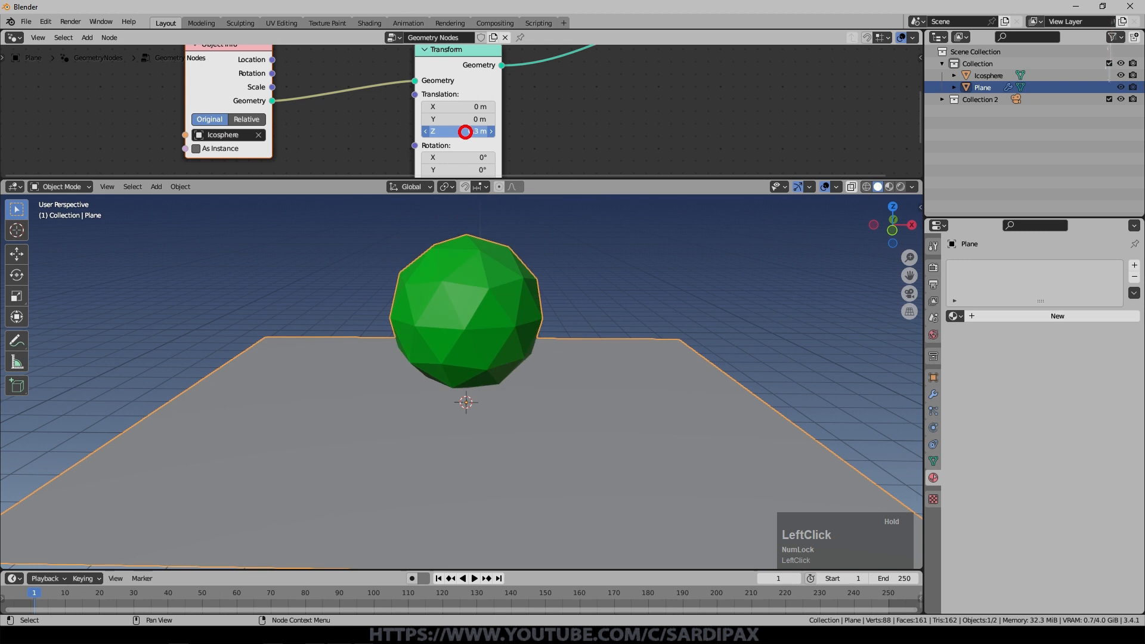
{"action": "left_click_drag", "start_coordinate": [64, 594], "coordinate": [89, 594]}
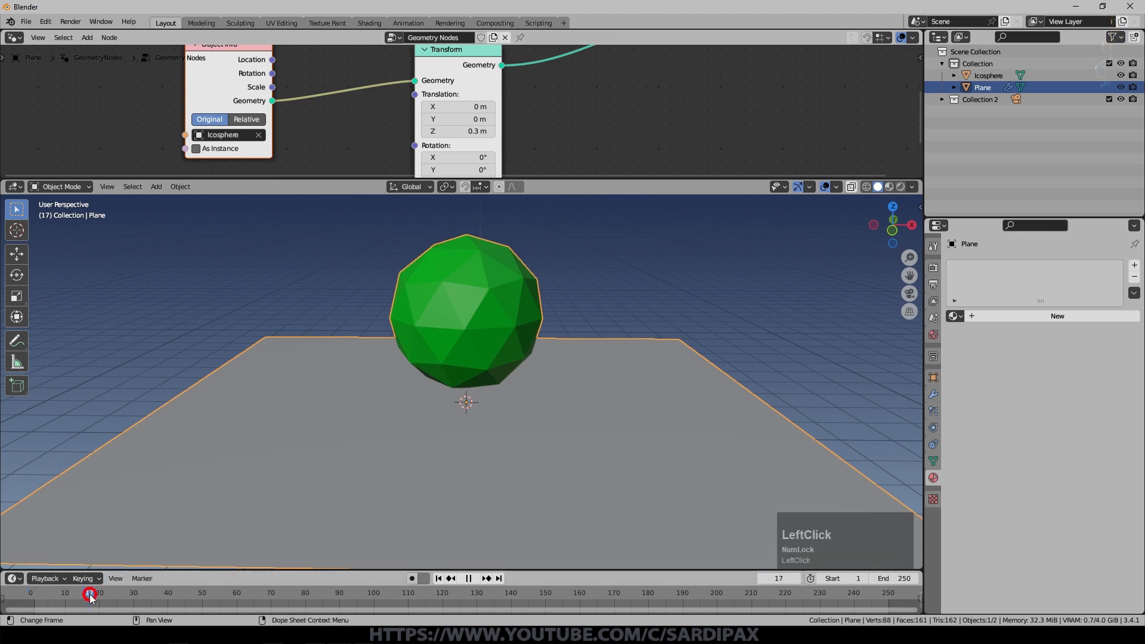
{"action": "scroll", "coordinate": [463, 77], "scroll_direction": "down", "scroll_amount": 1}
{"action": "left_click_drag", "start_coordinate": [457, 101], "coordinate": [456, 101]}
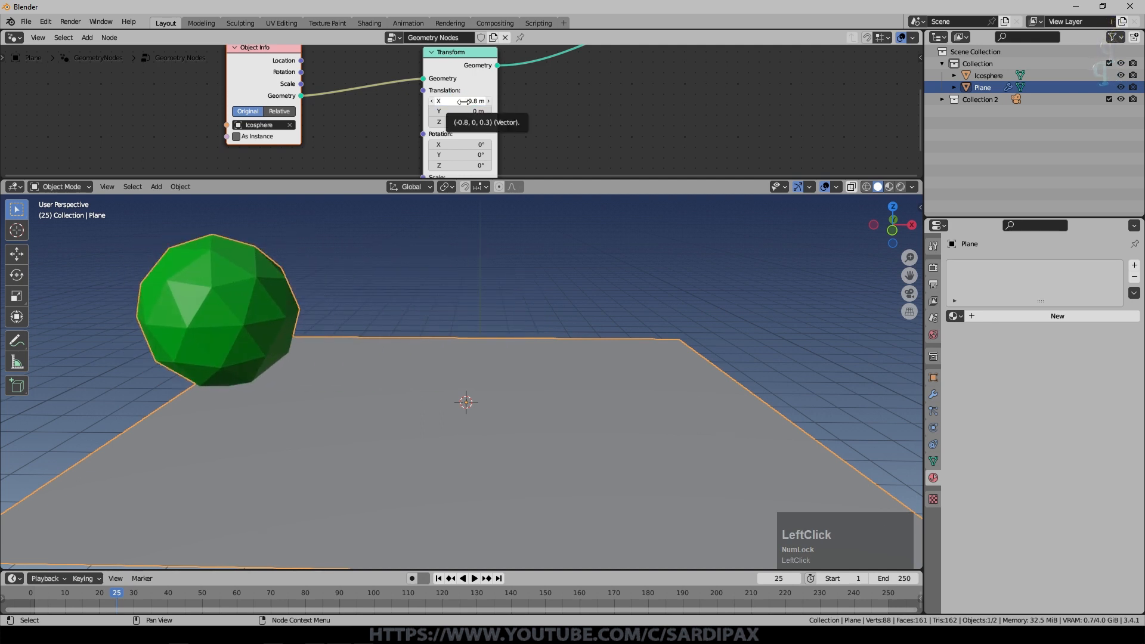
{"action": "scroll", "coordinate": [591, 133], "scroll_direction": "down", "scroll_amount": 1}
{"action": "middle_click_drag", "start_coordinate": [591, 133], "coordinate": [594, 84]}
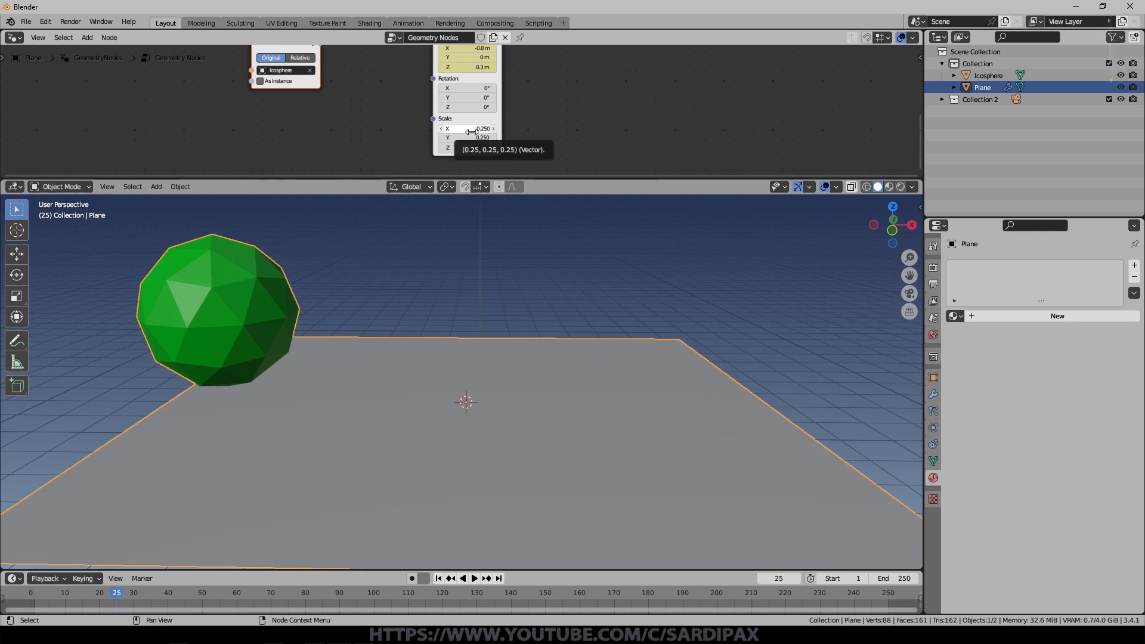
{"action": "middle_click_drag", "start_coordinate": [313, 304], "coordinate": [350, 331]}
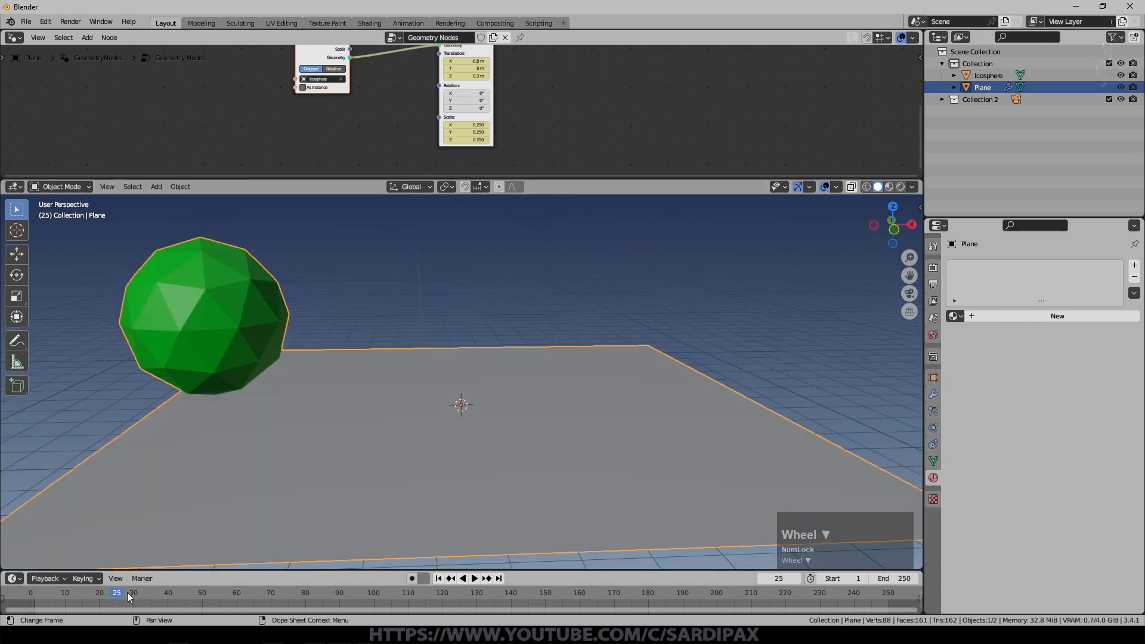
Step: At frame 100, keyframe the Transform node's translation at X 0.7 m, Z 0 m and its scale at 0.1 on all axes
{"action": "left_click_drag", "start_coordinate": [127, 592], "coordinate": [409, 585]}
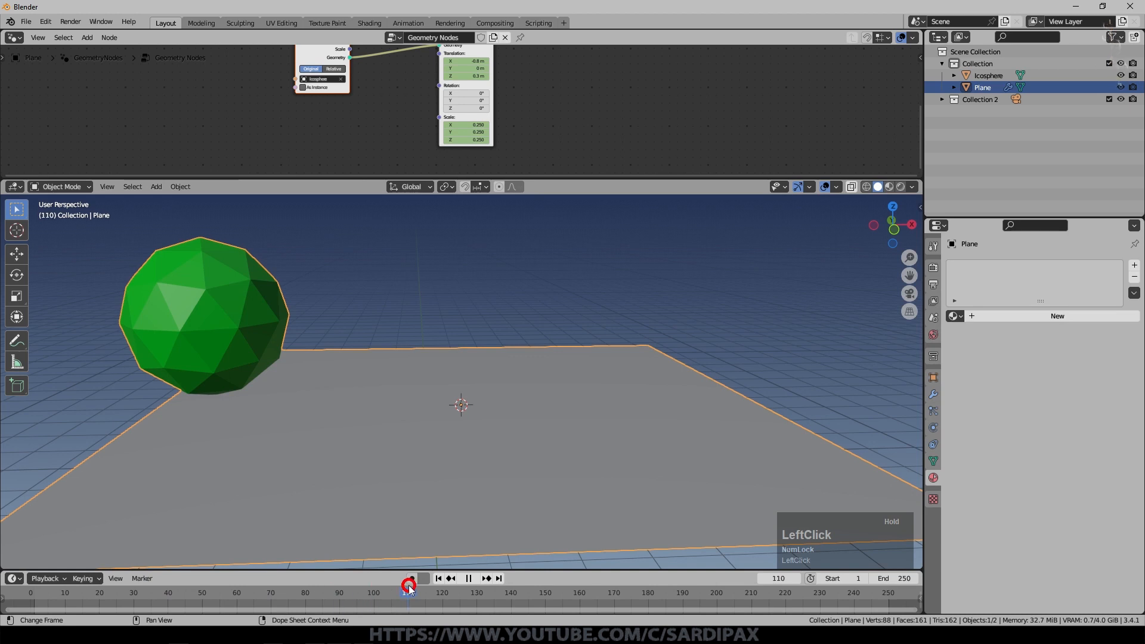
{"action": "left_click_drag", "start_coordinate": [479, 63], "coordinate": [468, 76]}
{"action": "left_click", "coordinate": [468, 131]}
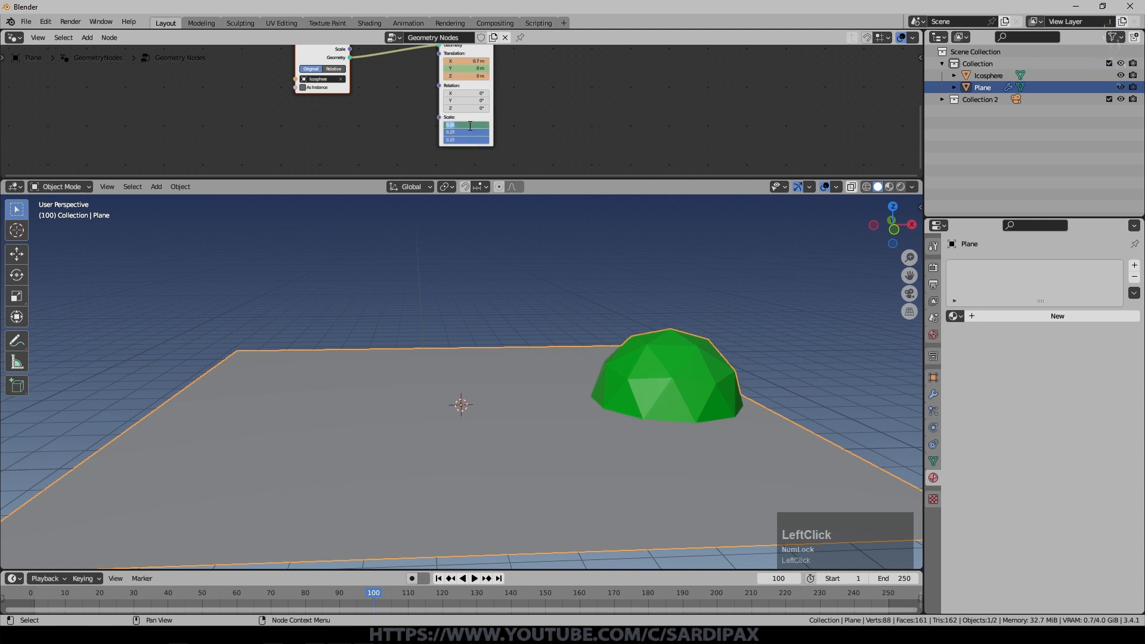
{"action": "type", "text": "0.1"}
{"action": "key", "text": "KP_Enter"}
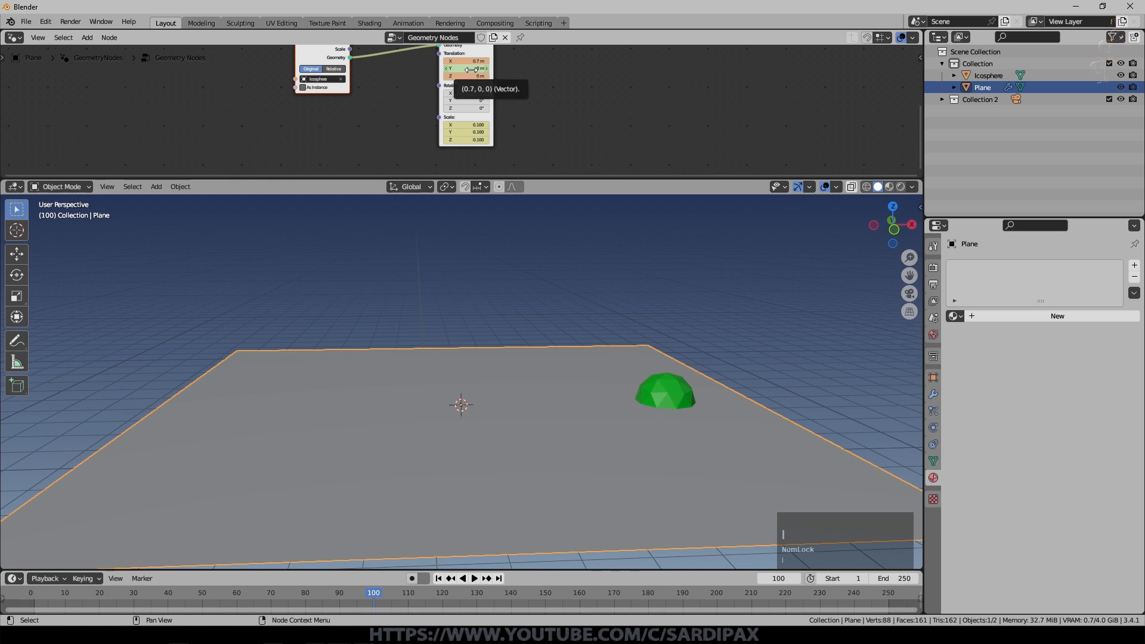
{"action": "key", "text": "i"}
Step: Play the icosphere's node animation from the first frame and view it from another angle
{"action": "left_click", "coordinate": [438, 579]}
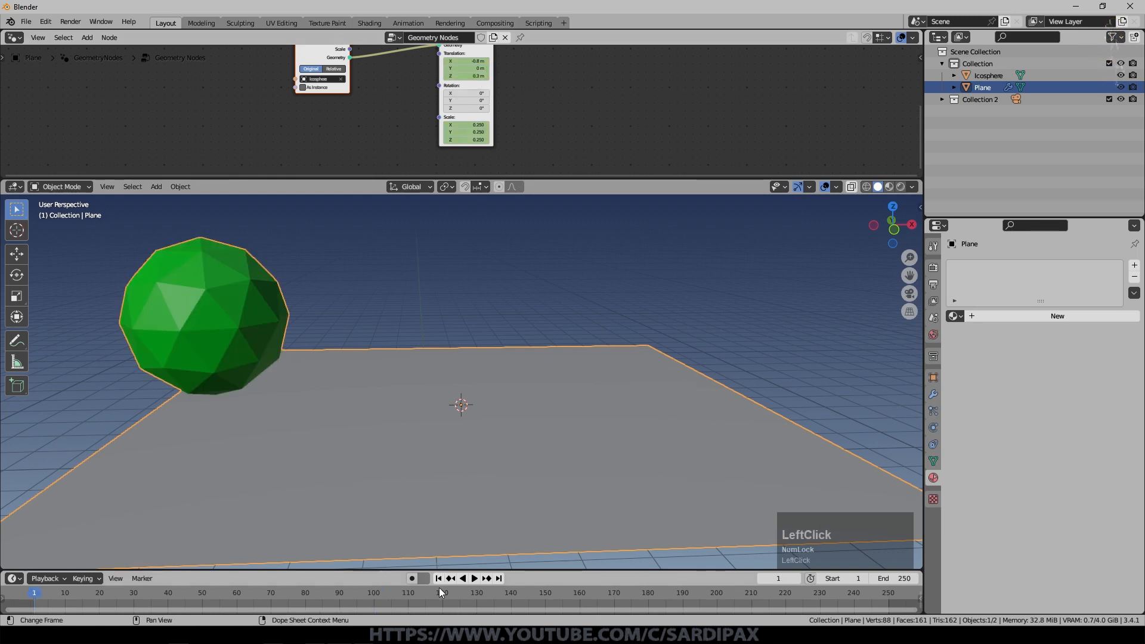
{"action": "key", "text": "space"}
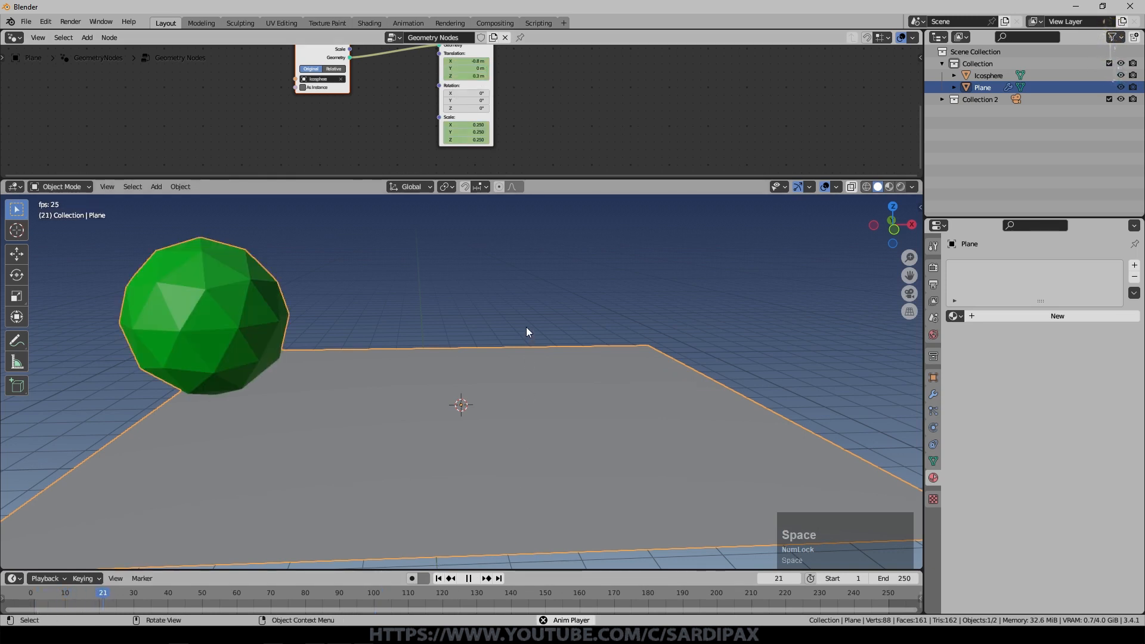
{"action": "middle_click_drag", "start_coordinate": [527, 329], "coordinate": [509, 345]}
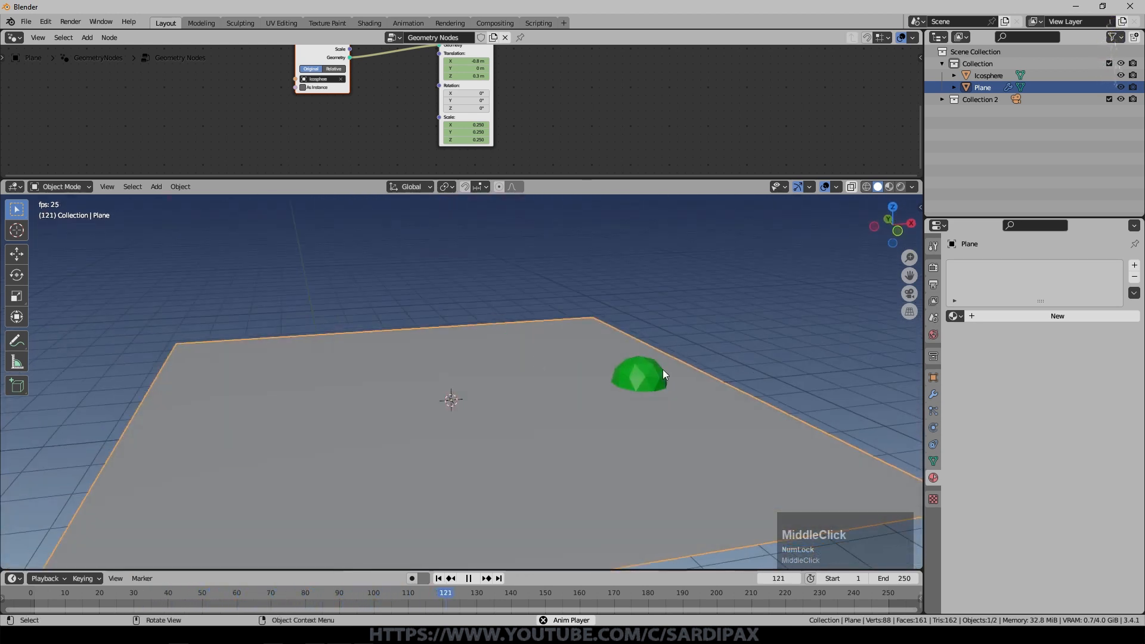
{"action": "scroll", "coordinate": [575, 112], "scroll_direction": "down", "scroll_amount": 3}
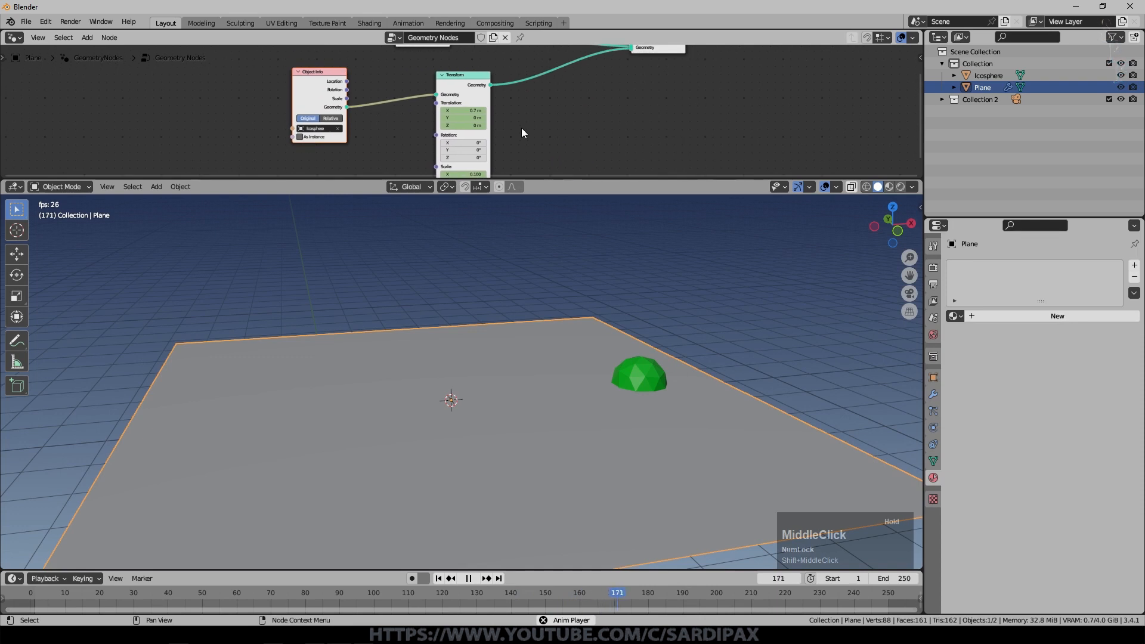